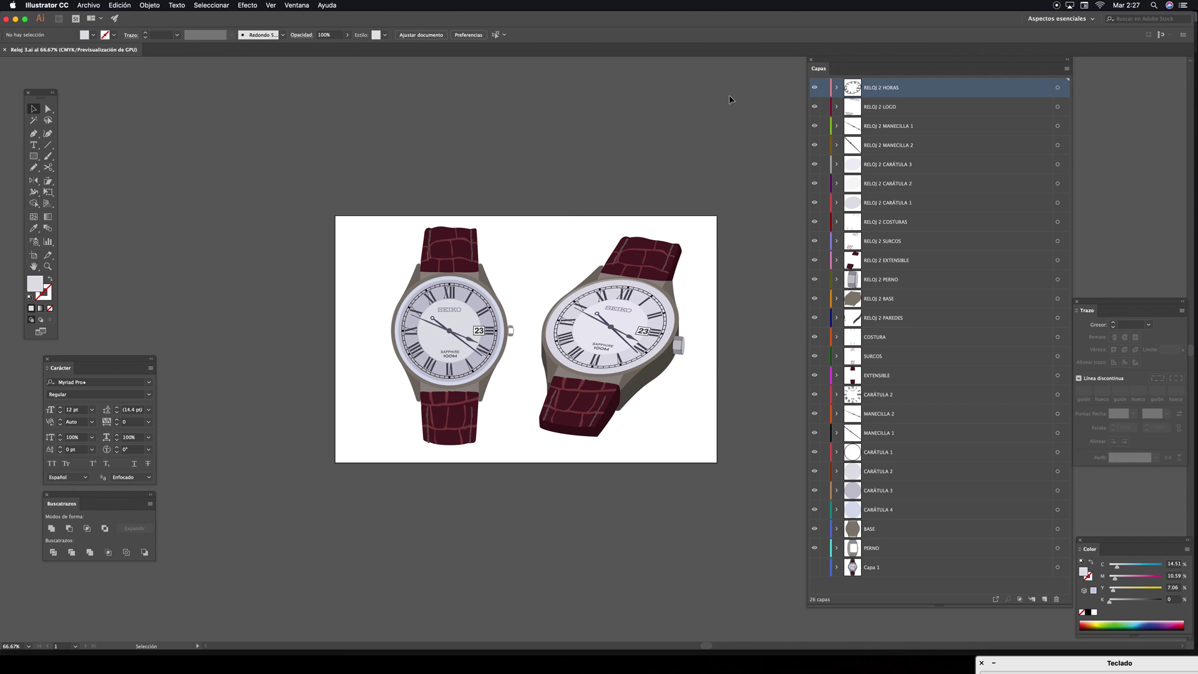
Move the layers list closer to the artboard and check which layers hold the angled watch and both watches together
left_click_drag(836, 59, 806, 58)
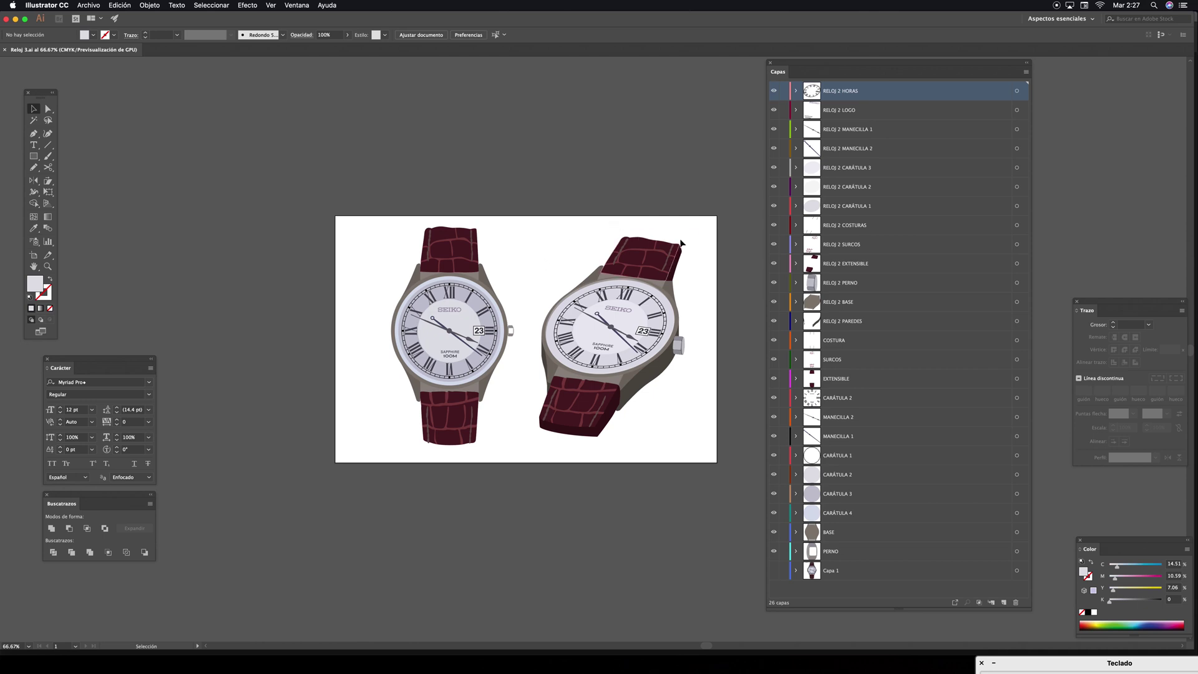
left_click_drag(702, 230, 534, 454)
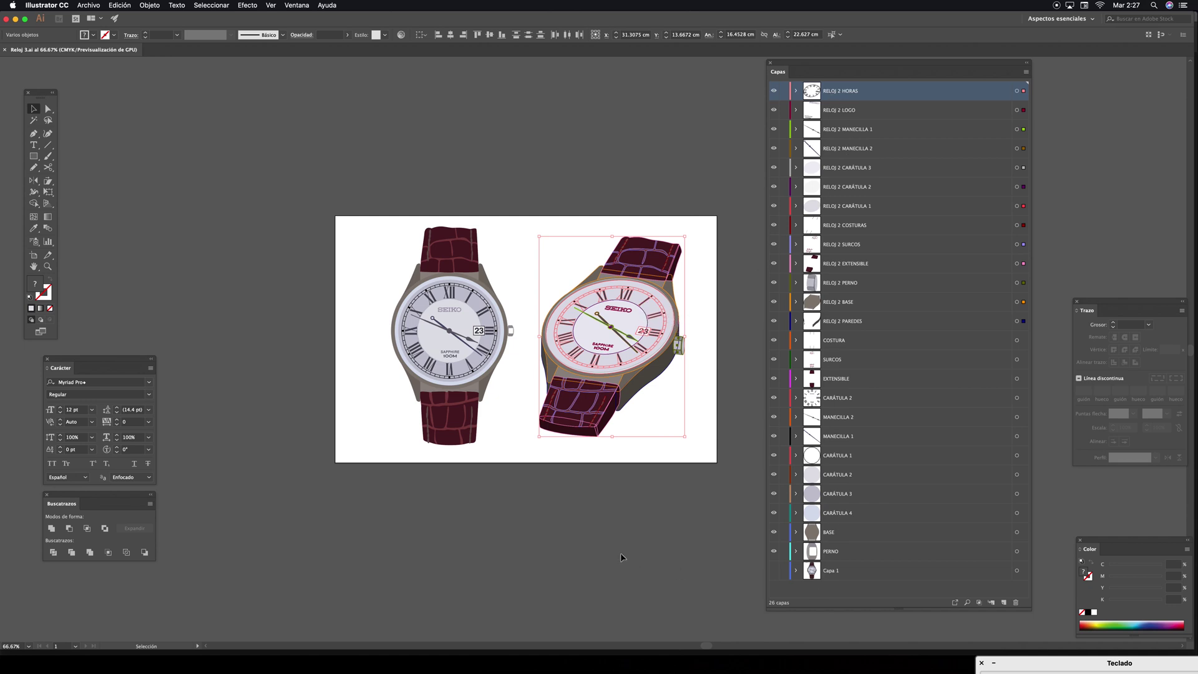
left_click(667, 166)
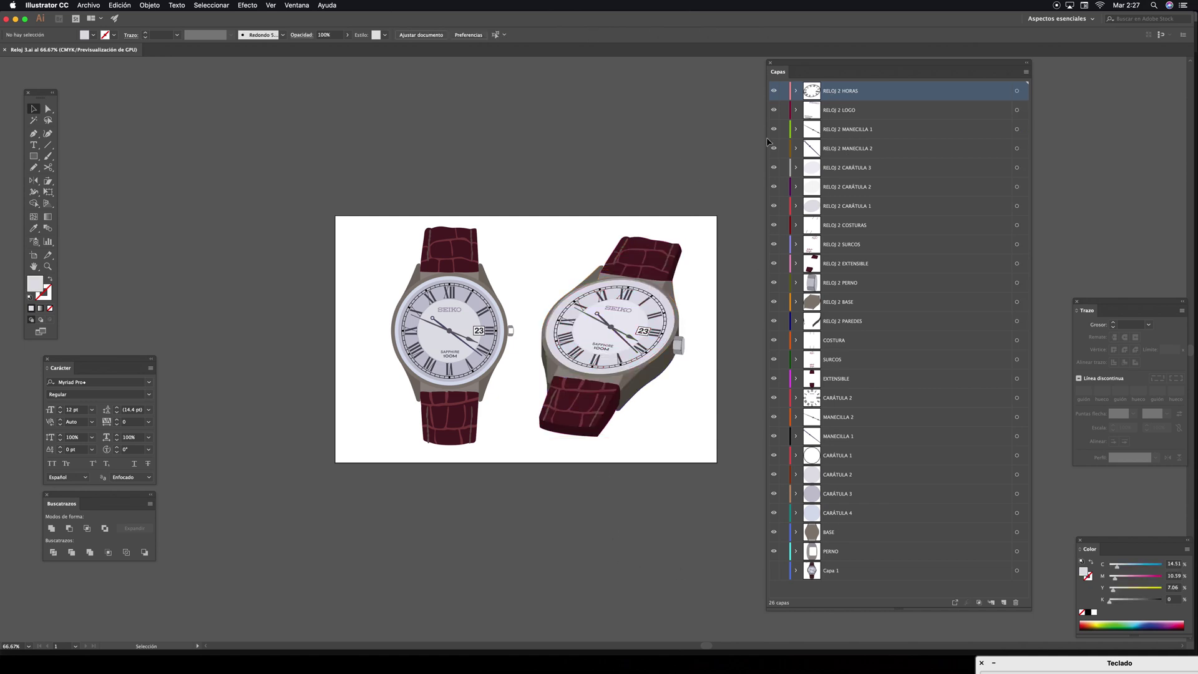
left_click(802, 64)
left_click_drag(803, 65, 799, 63)
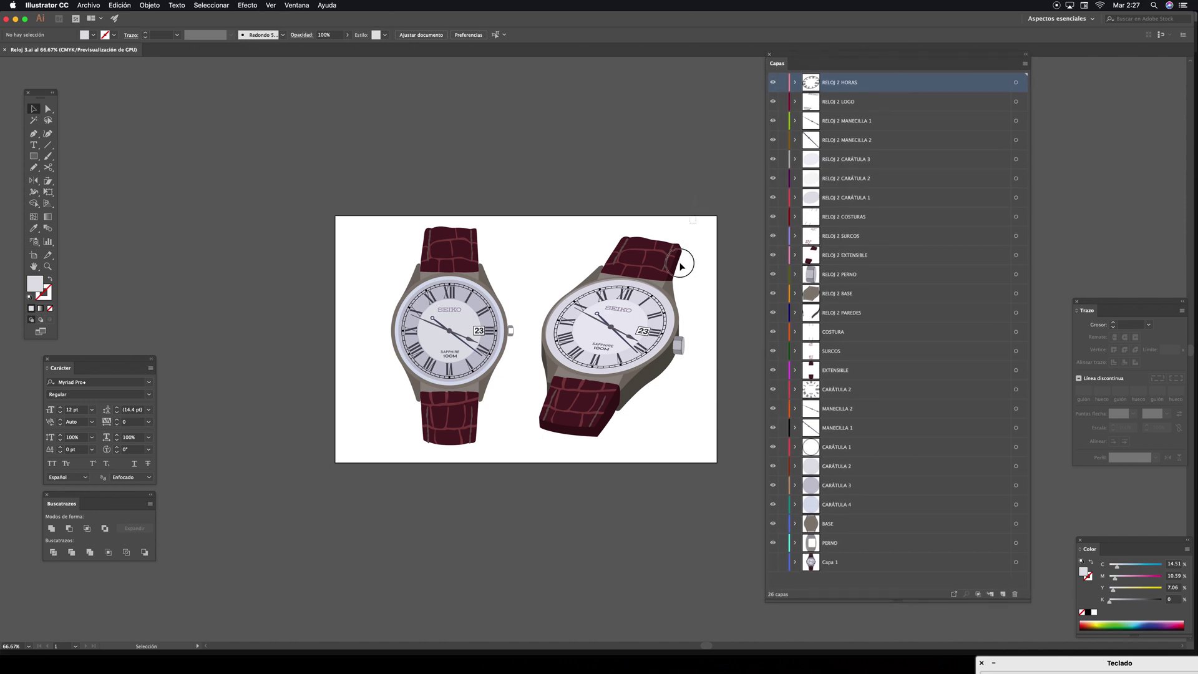
left_click_drag(693, 274, 397, 461)
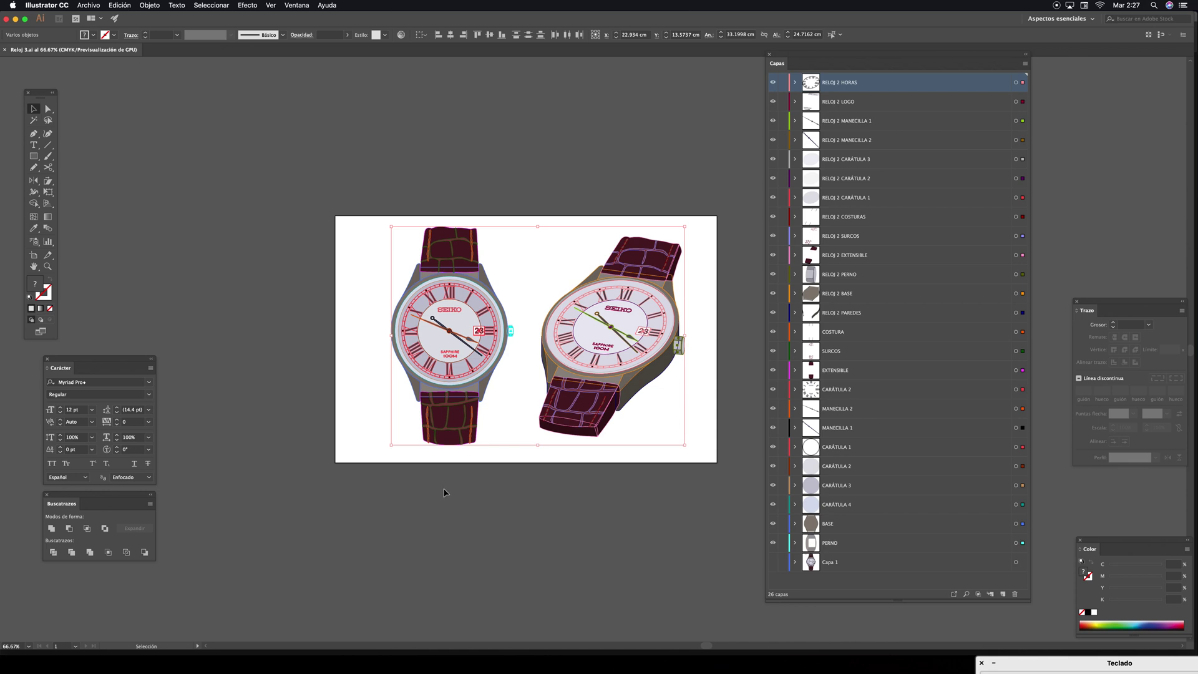
left_click(469, 493)
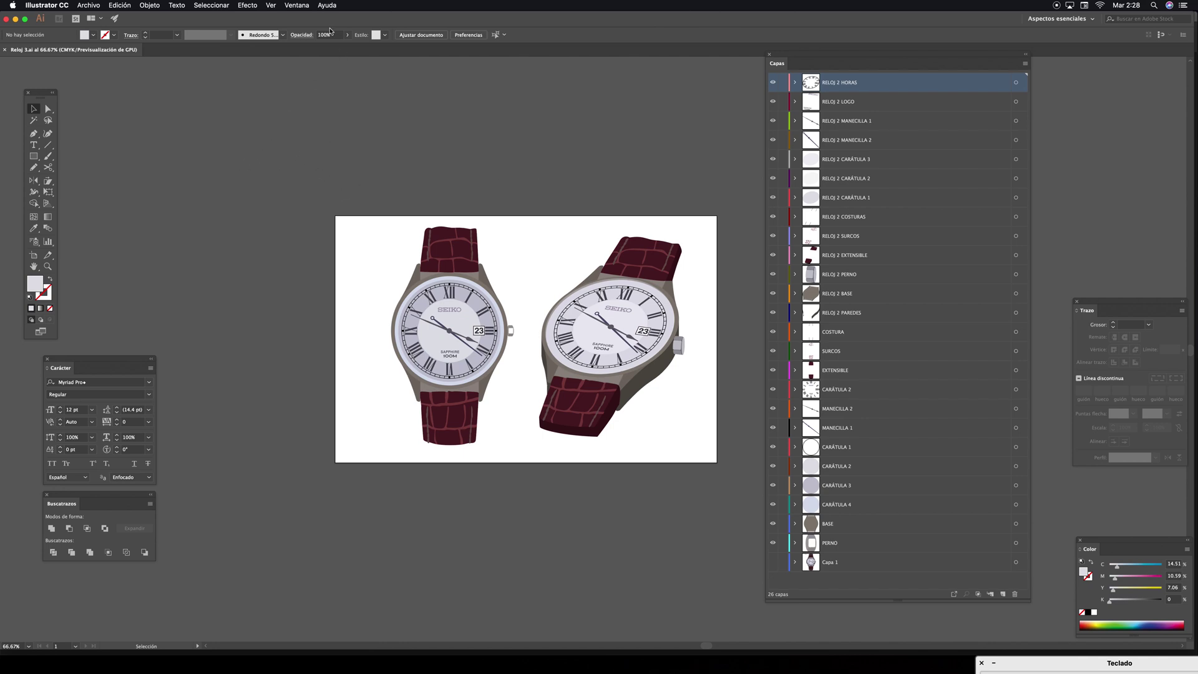
left_click_drag(327, 22, 328, 19)
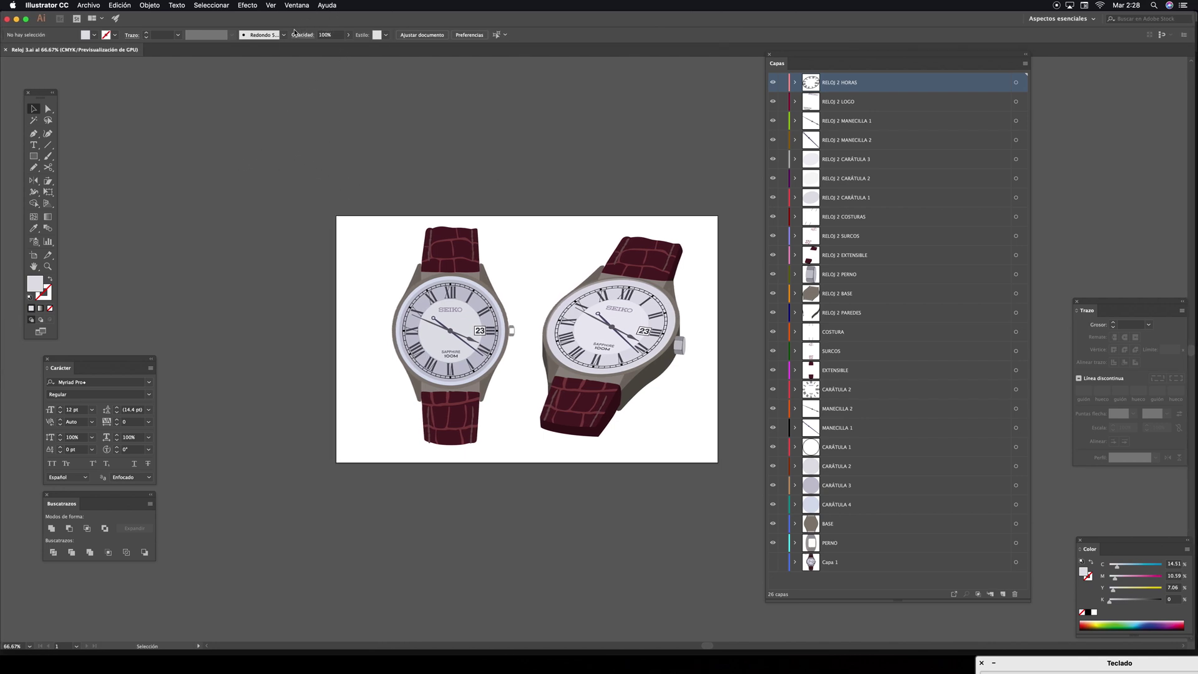
Export the watch artwork in Photoshop (psd) format as Reloj 3.psd in the Reloj folder
left_click(88, 6)
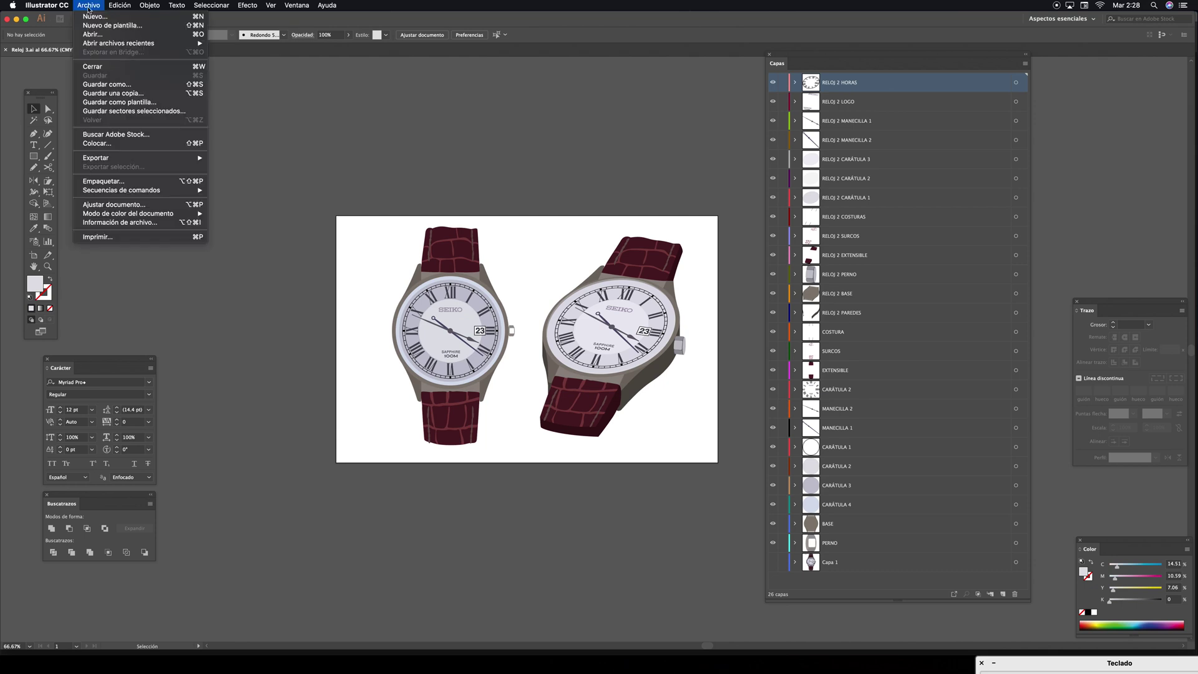
mouse_move(186, 157)
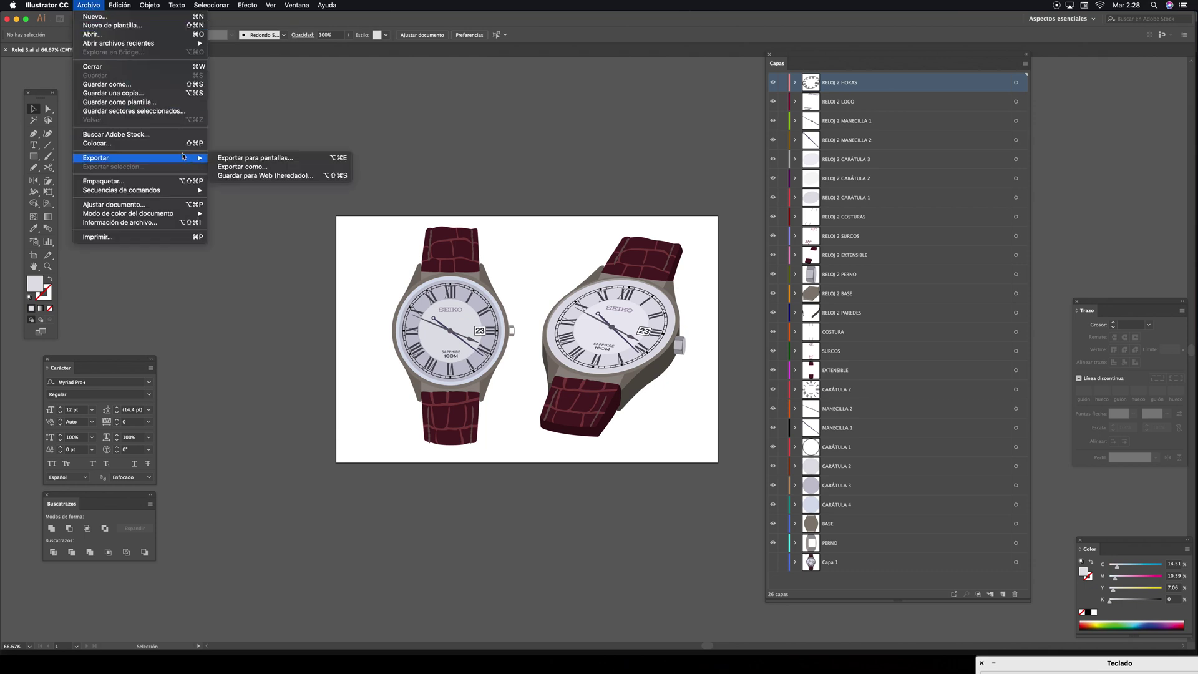
left_click(263, 168)
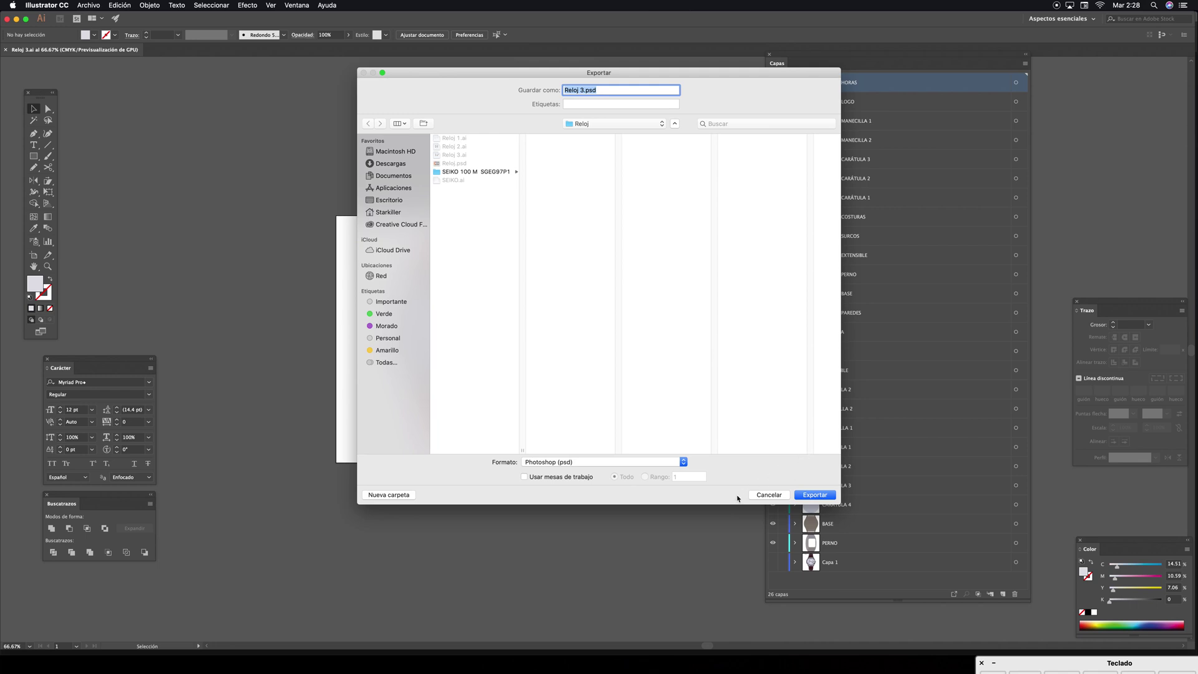
left_click(567, 466)
left_click(534, 462)
left_click(552, 463)
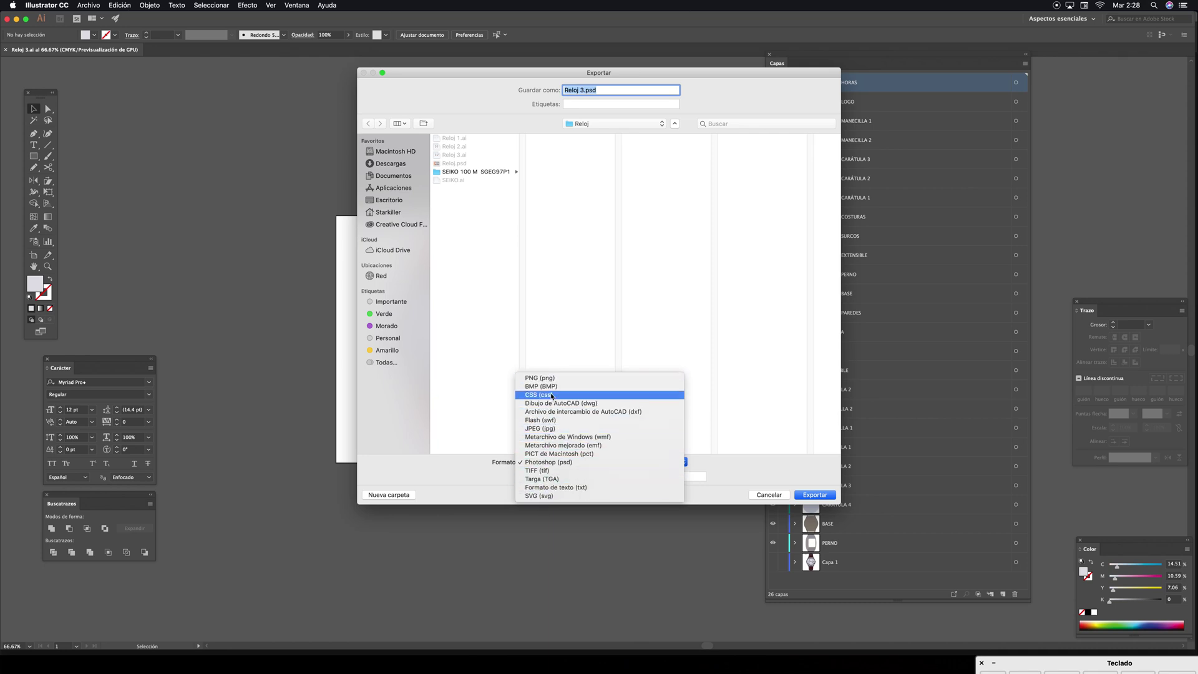
left_click(550, 462)
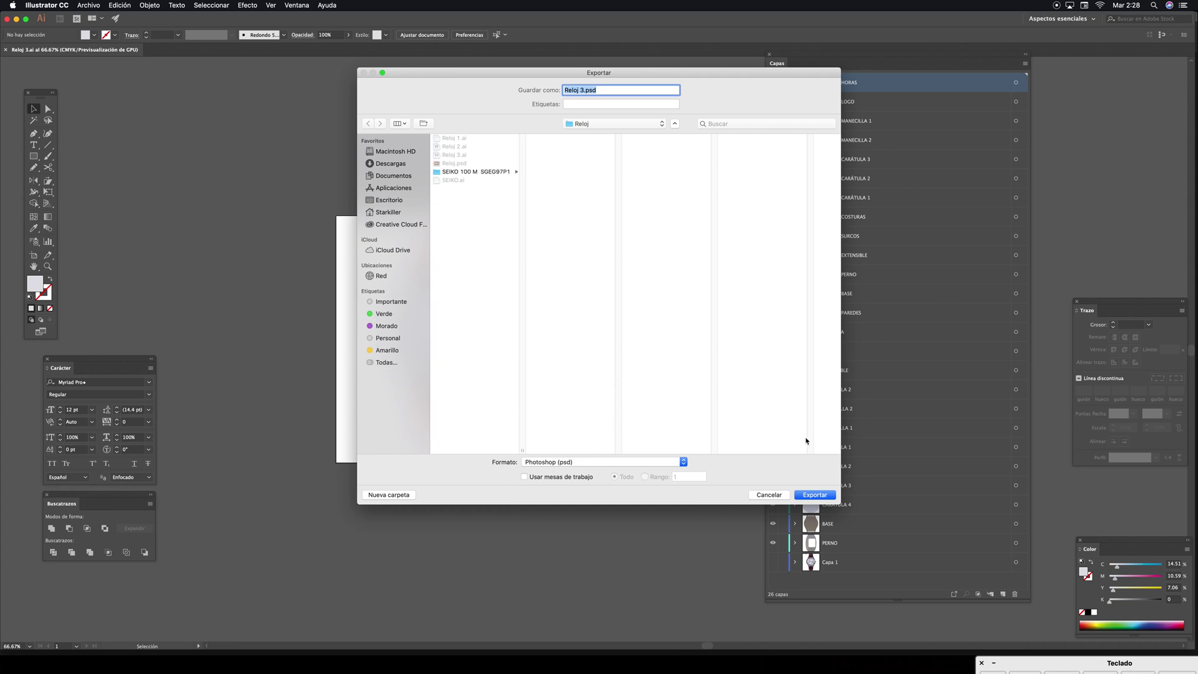
left_click(814, 494)
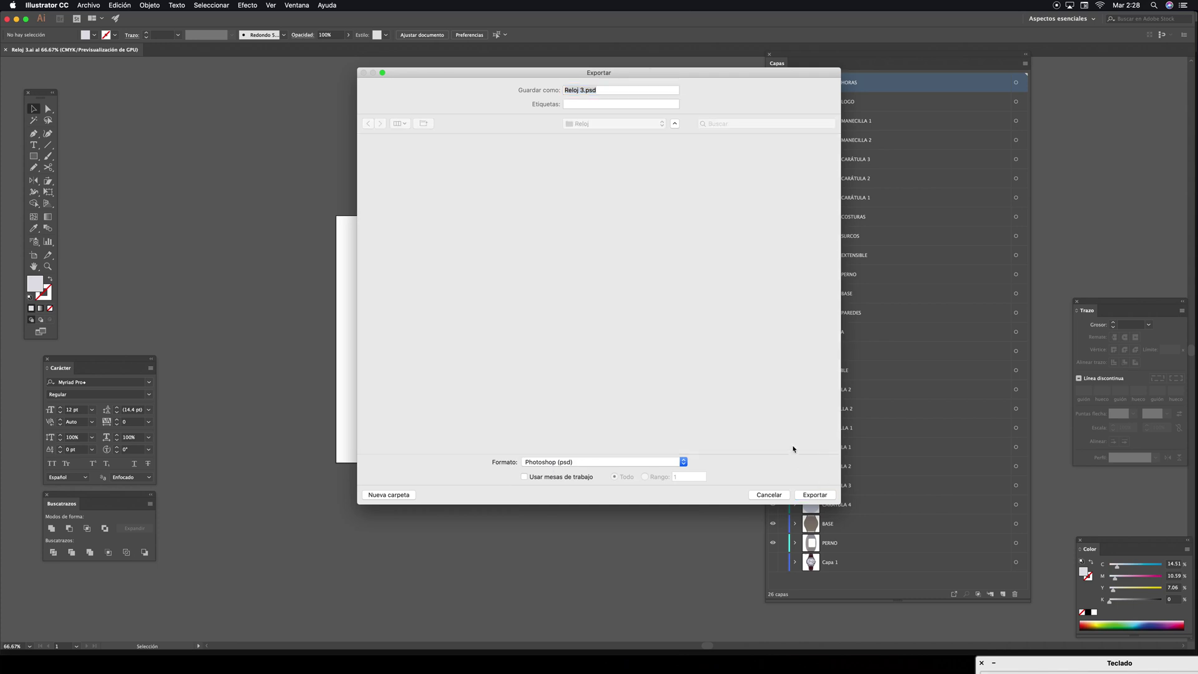
Set the Photoshop export options to the CMYK color model with layers written, and accept them
left_click_drag(591, 174, 579, 100)
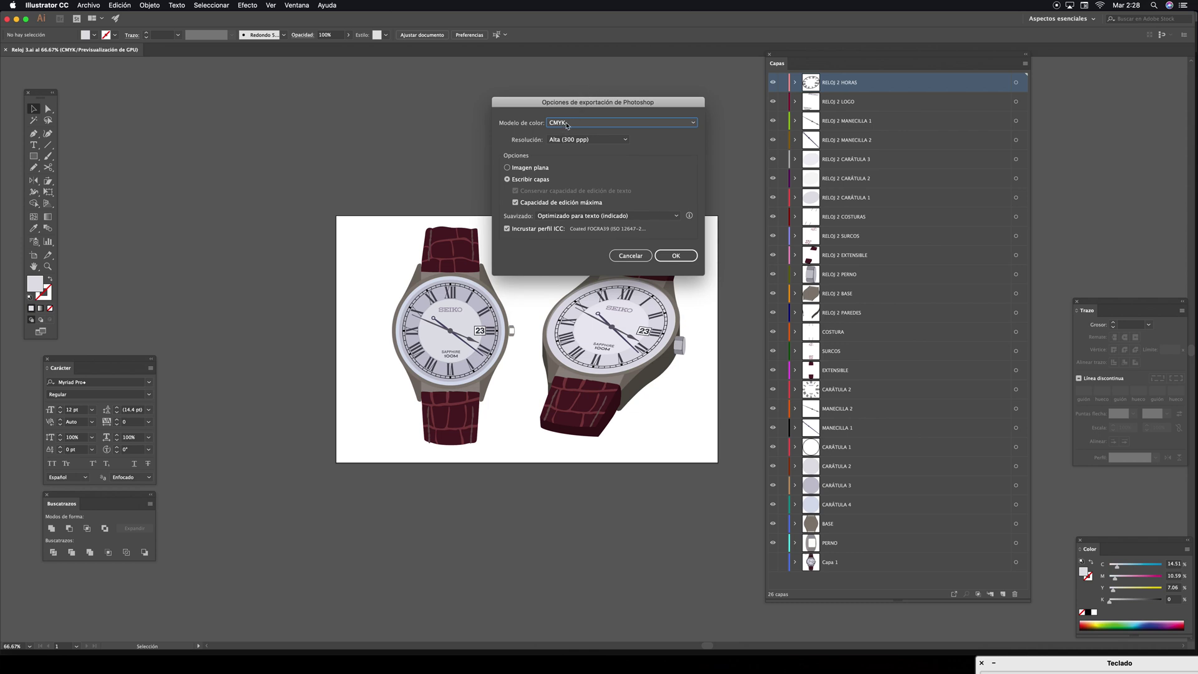
left_click(566, 123)
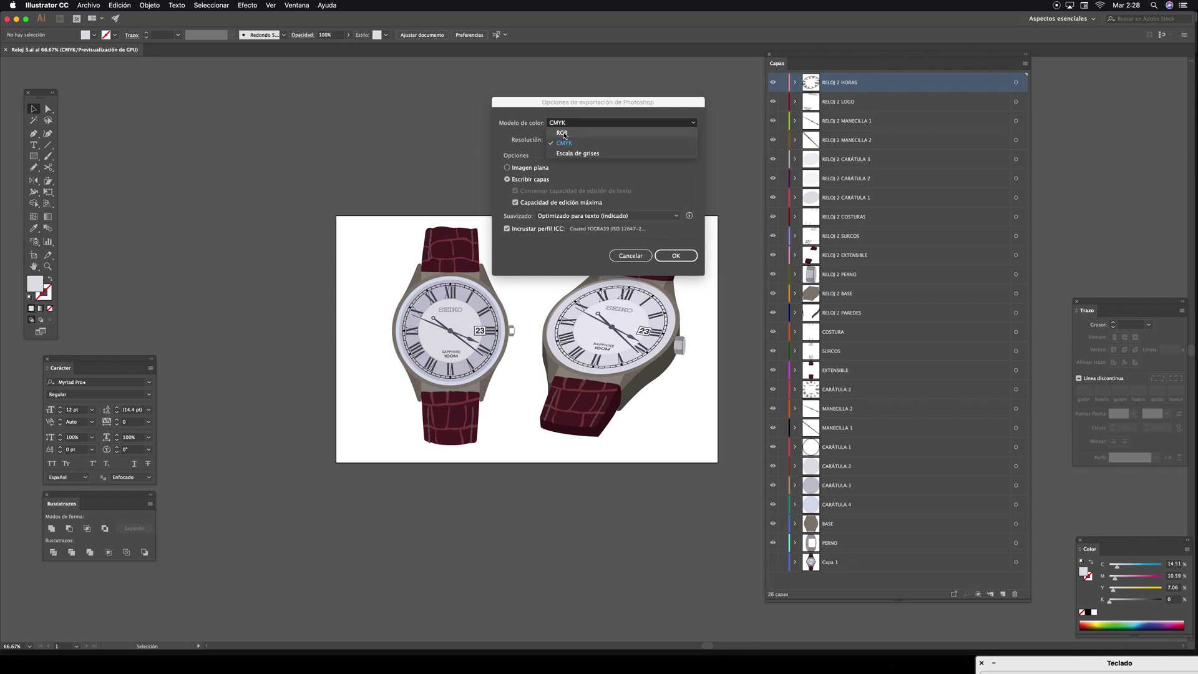
left_click(562, 132)
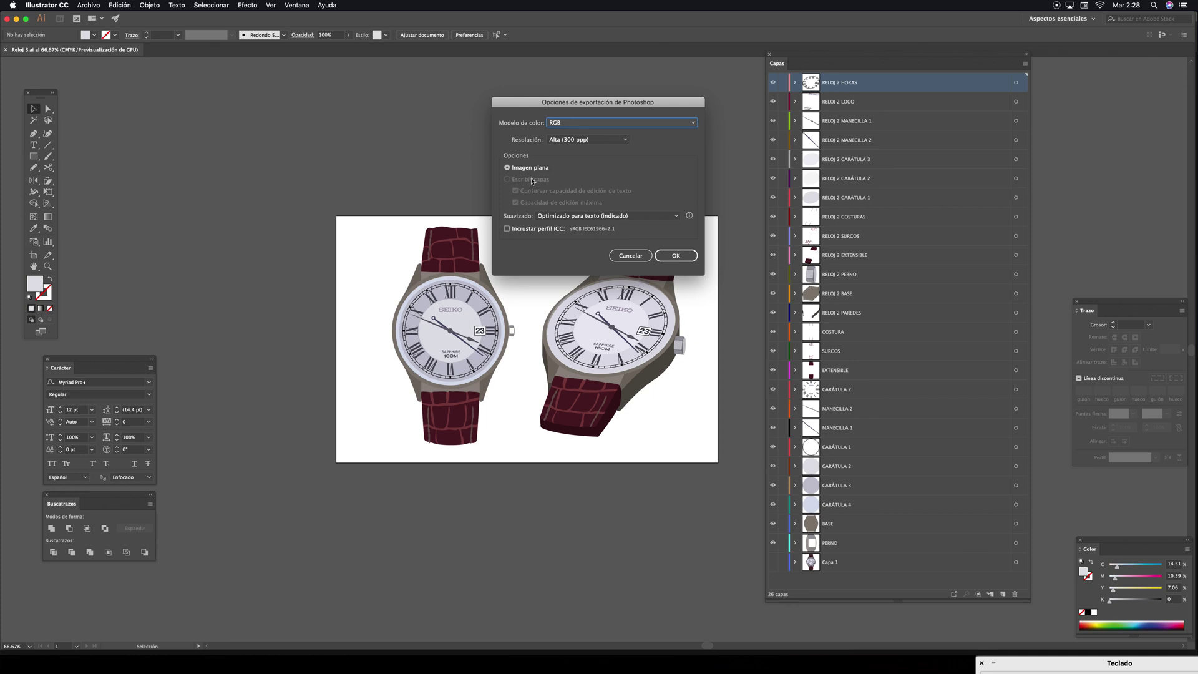
left_click(568, 125)
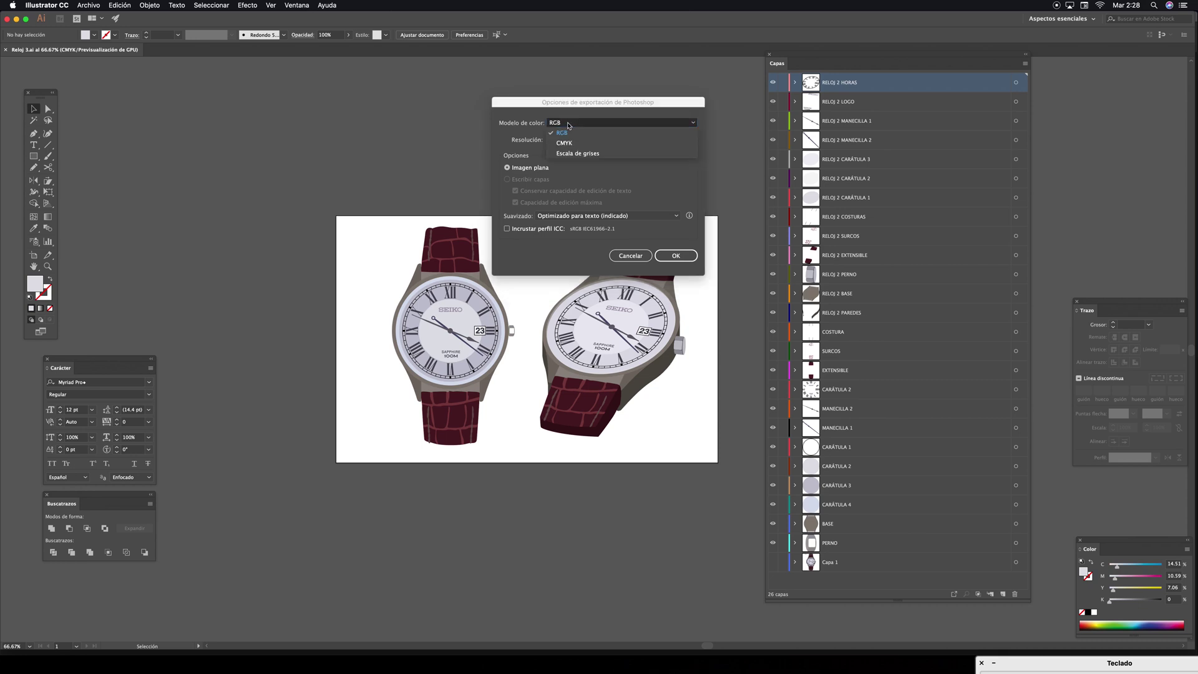
left_click(568, 145)
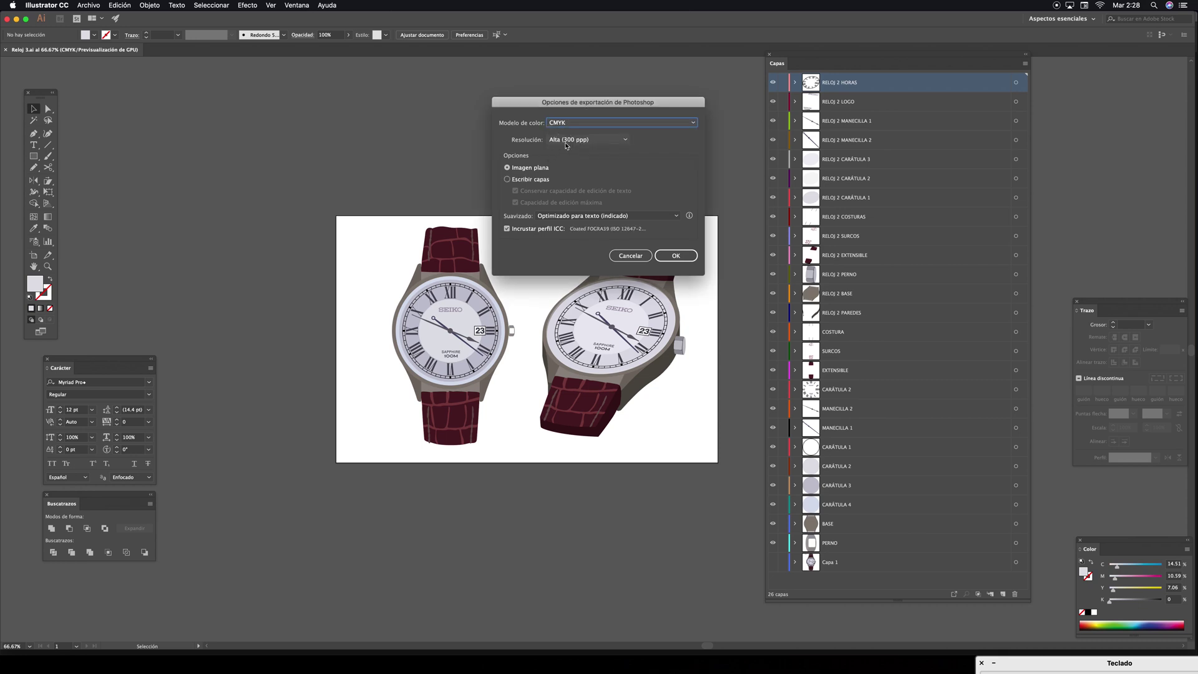
left_click(507, 180)
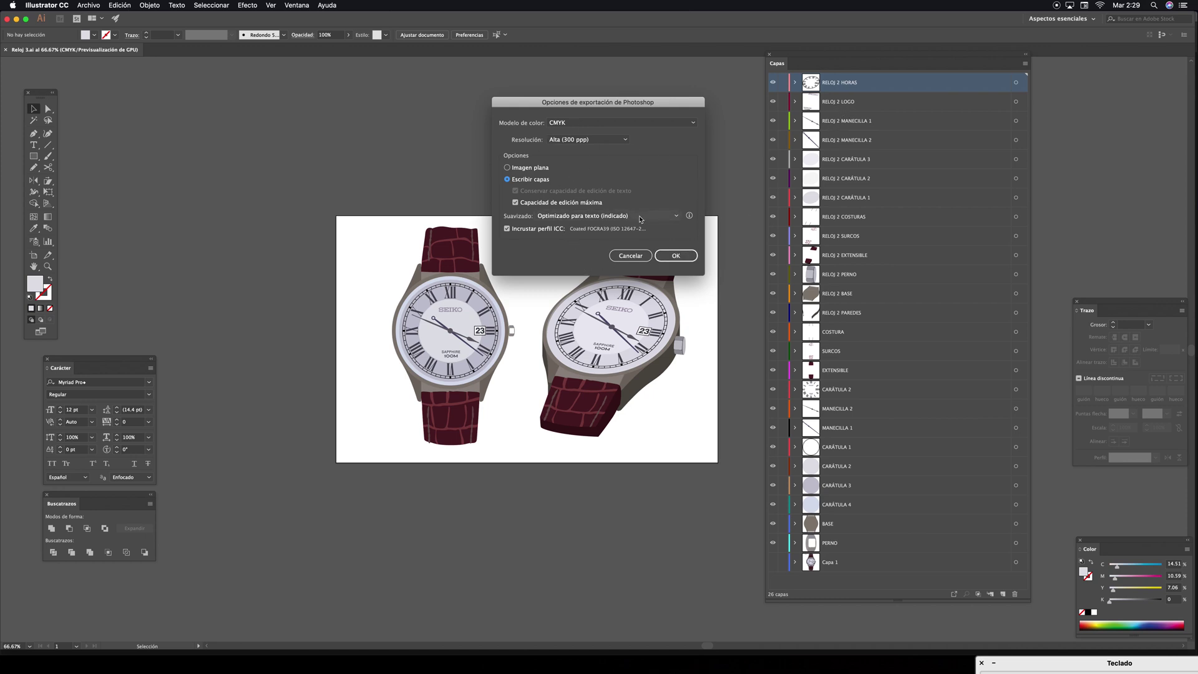
left_click(676, 256)
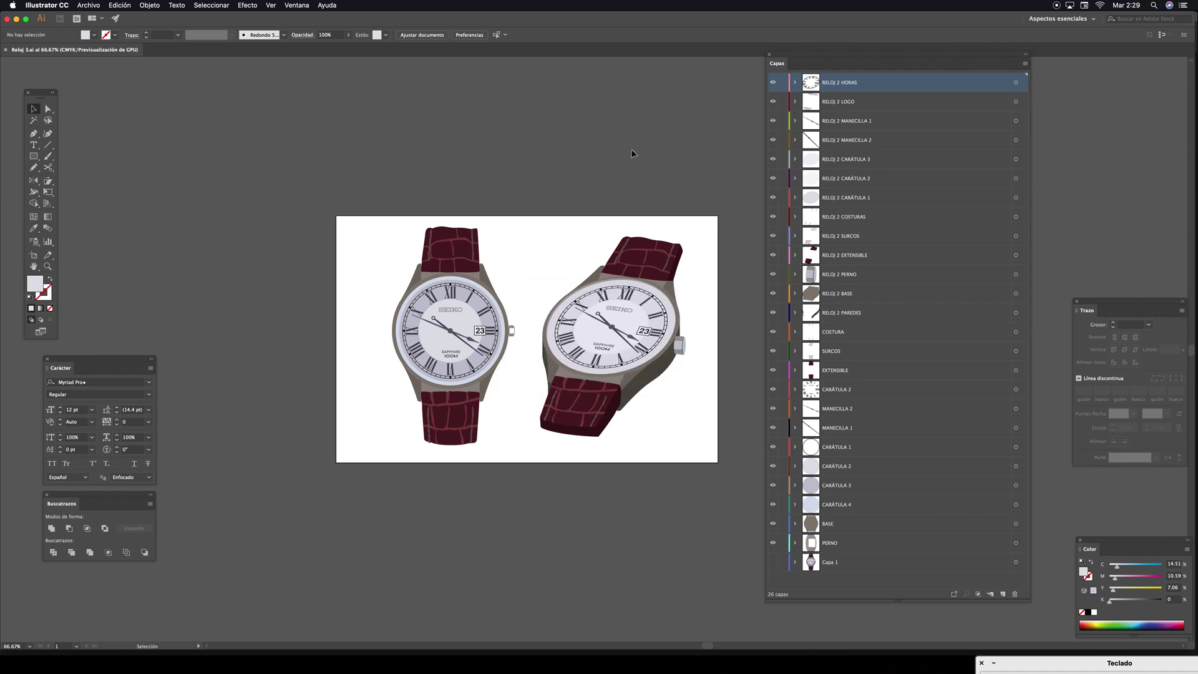
Switch to Photoshop and open Reloj 3.psd from the Reloj folder, using its embedded color profile
key("super+Tab")
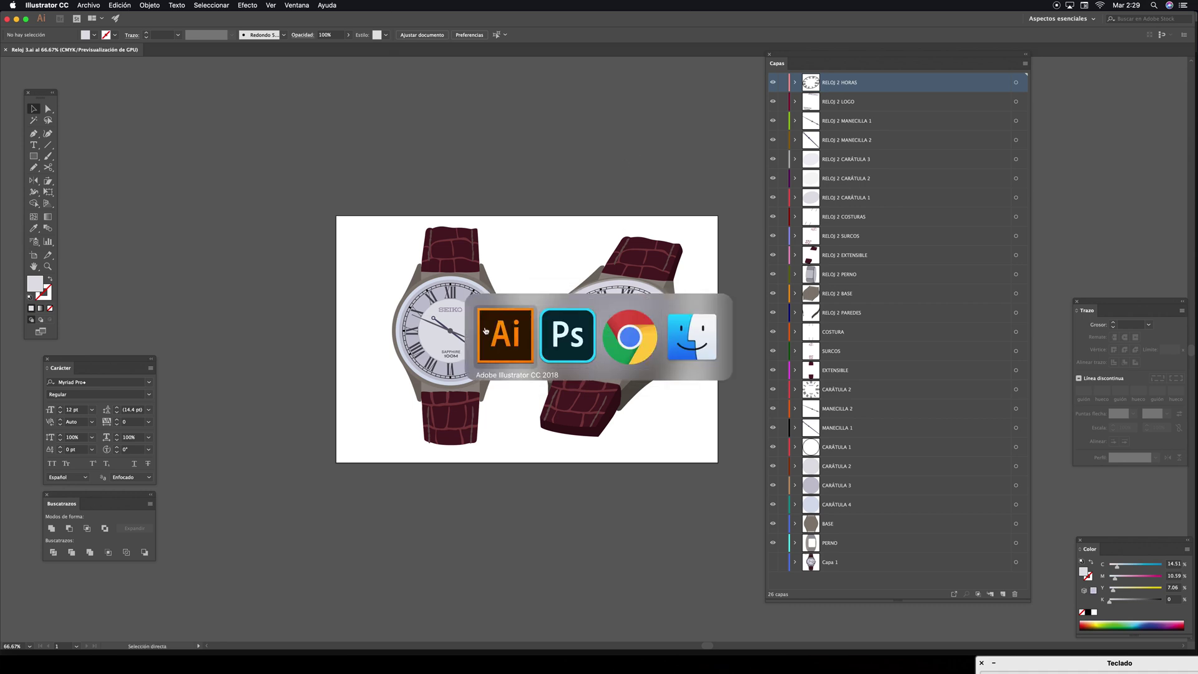
left_click(578, 324)
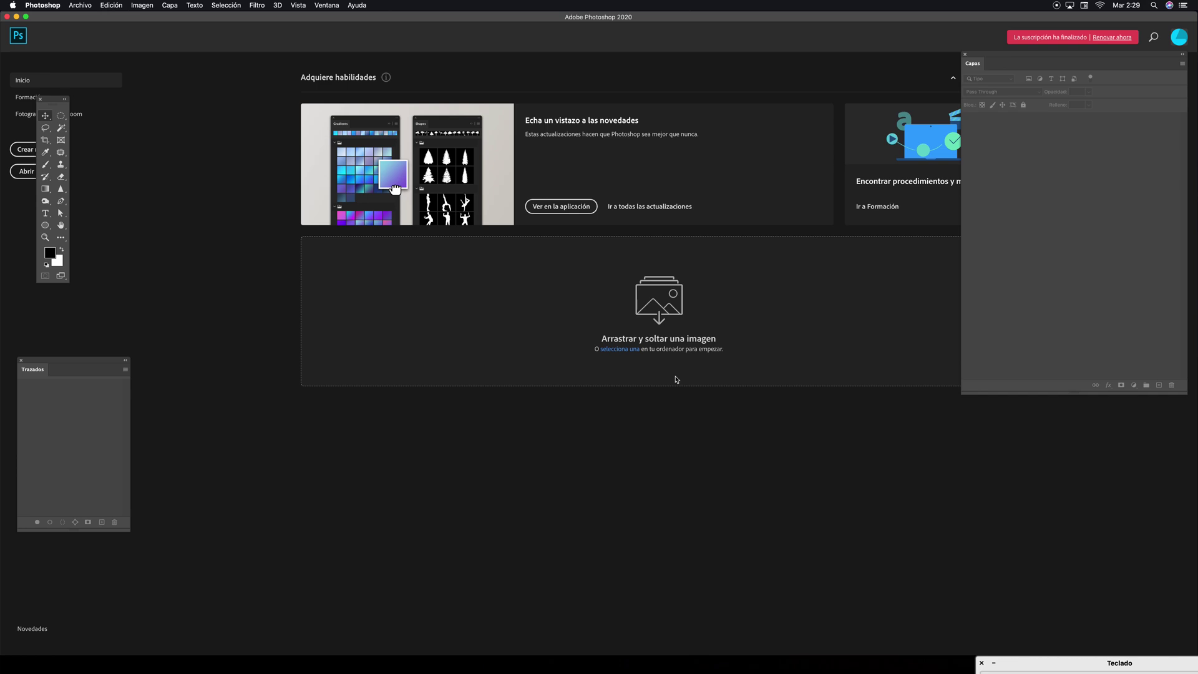
key("super+o")
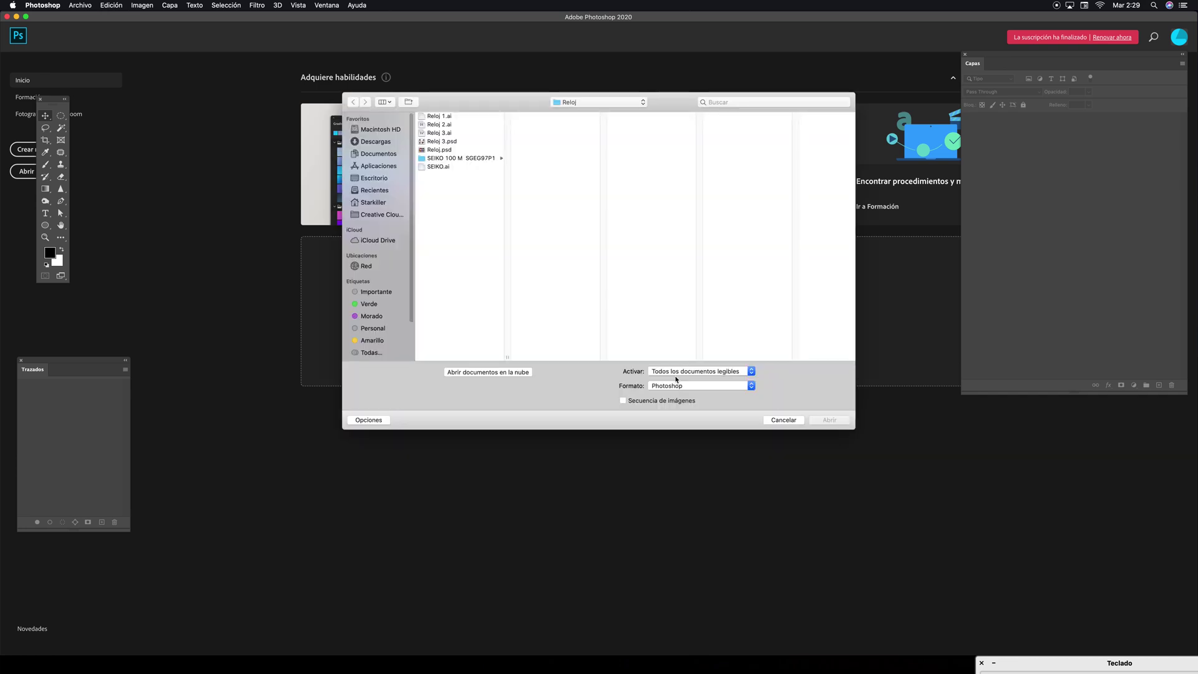
left_click_drag(478, 99, 447, 108)
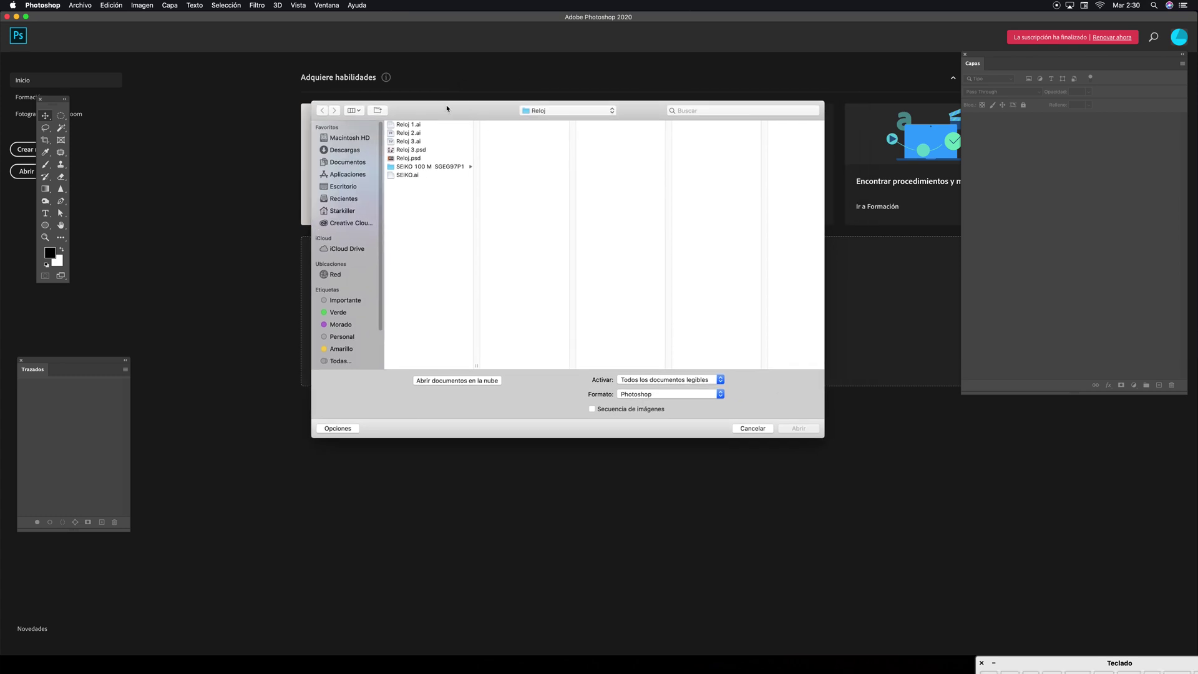
left_click(405, 150)
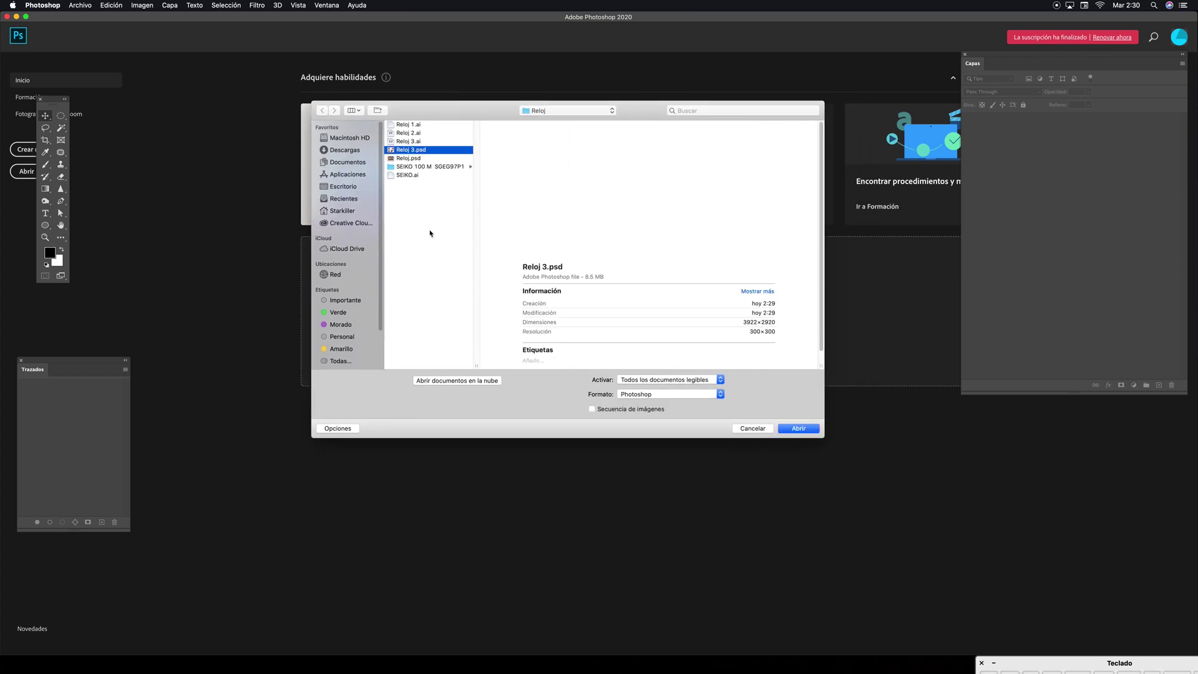
left_click(800, 430)
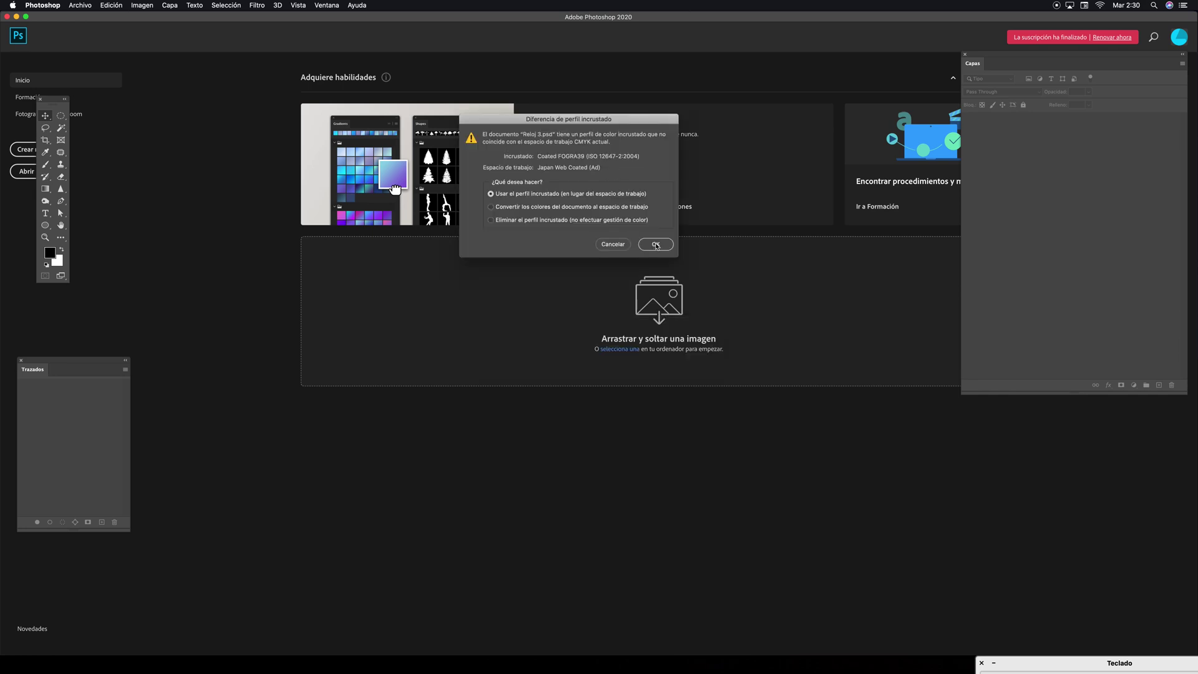
left_click(656, 245)
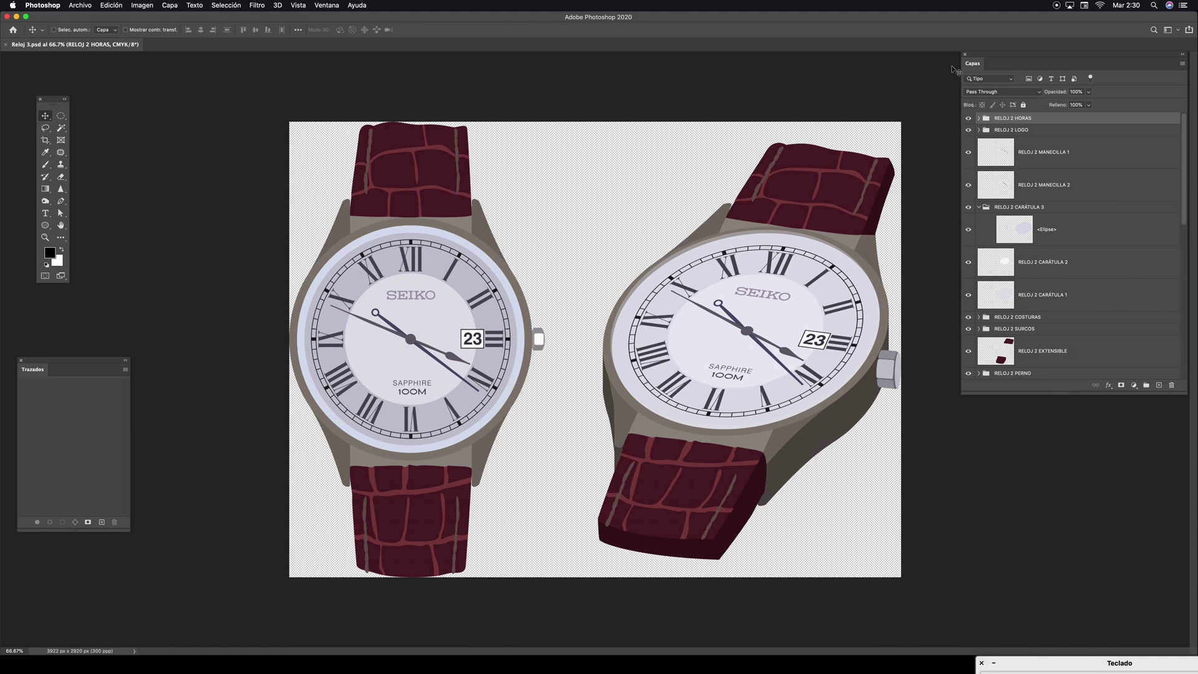
Move the layers panel toward the canvas and lengthen it to show more of the layer list
left_click_drag(981, 56, 912, 32)
left_click_drag(1114, 368, 1148, 632)
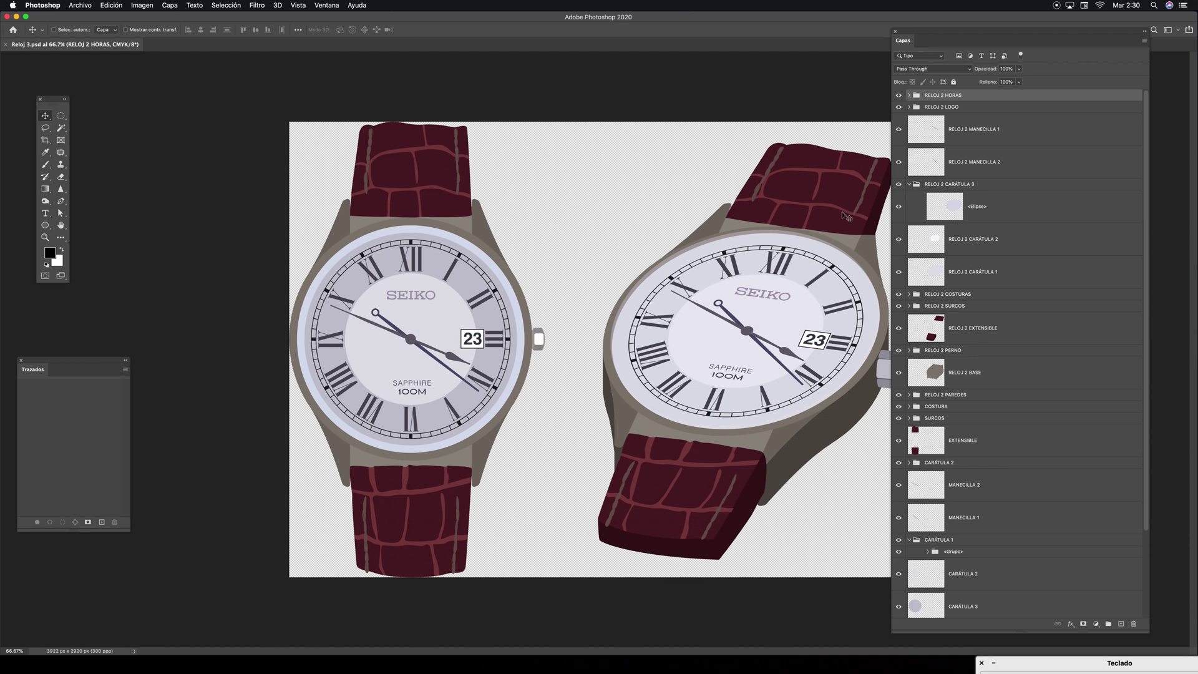
Switch to Illustrator and temporarily hide every layer except RELOJ 2 HORAS to examine the hour markers up close
key("super+Tab")
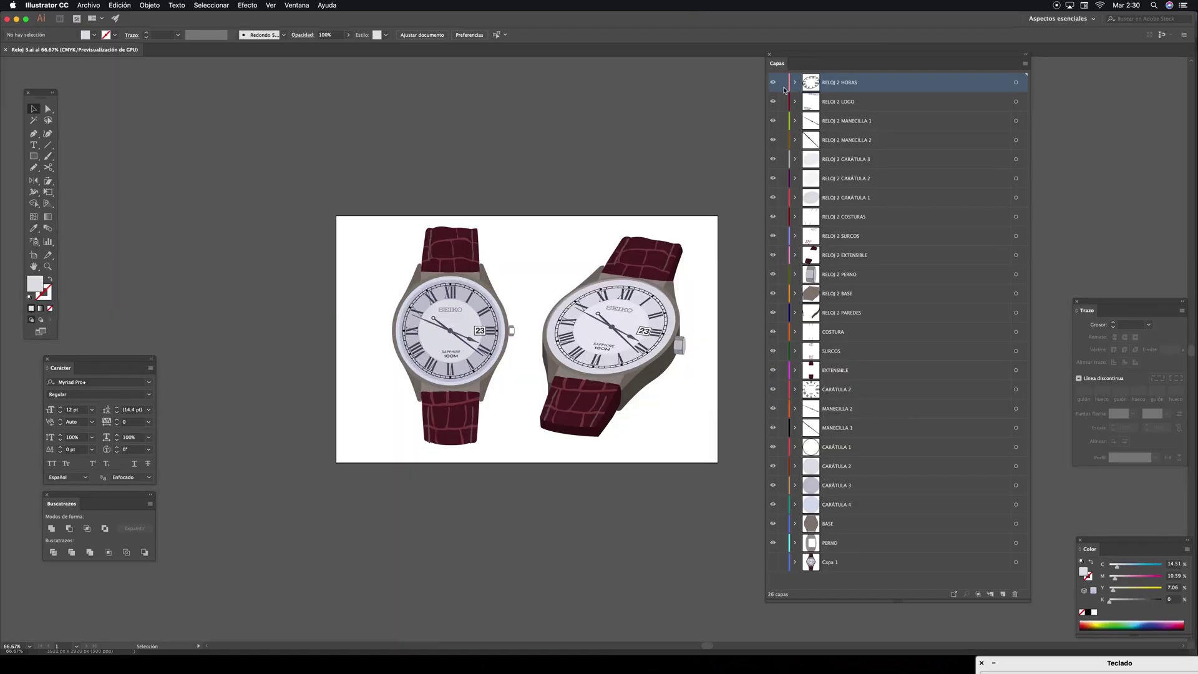
left_click_drag(779, 65, 786, 85)
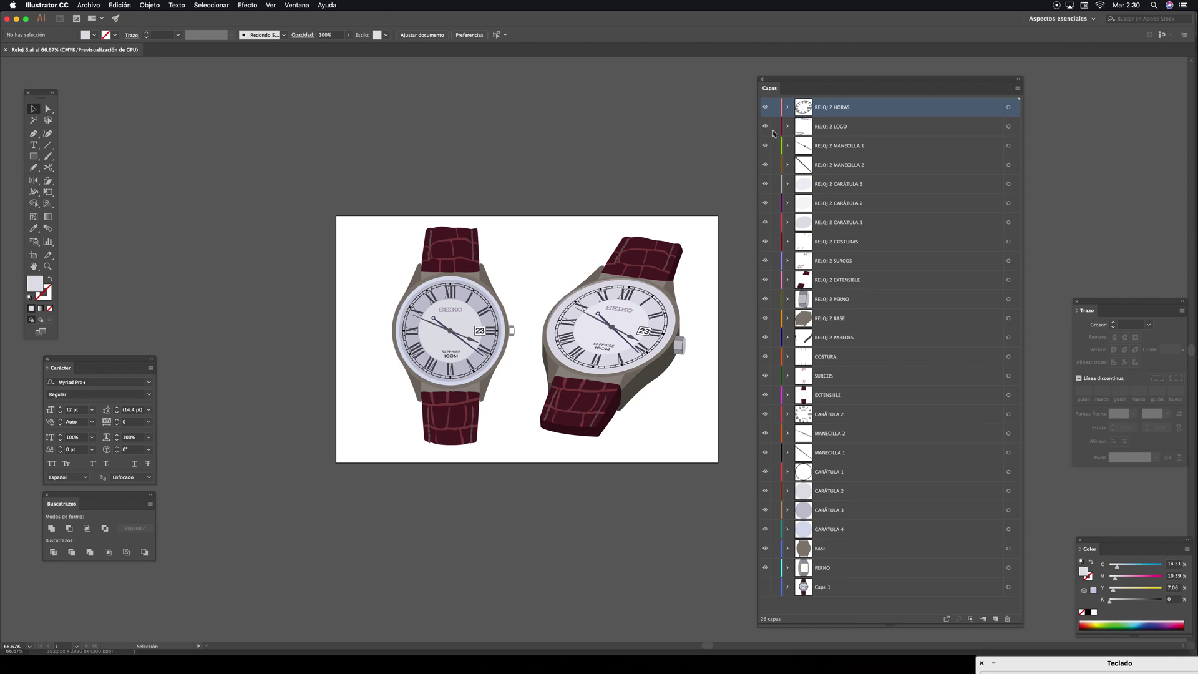
left_click_drag(765, 126, 768, 561)
key("z")
left_click_drag(657, 303, 739, 210)
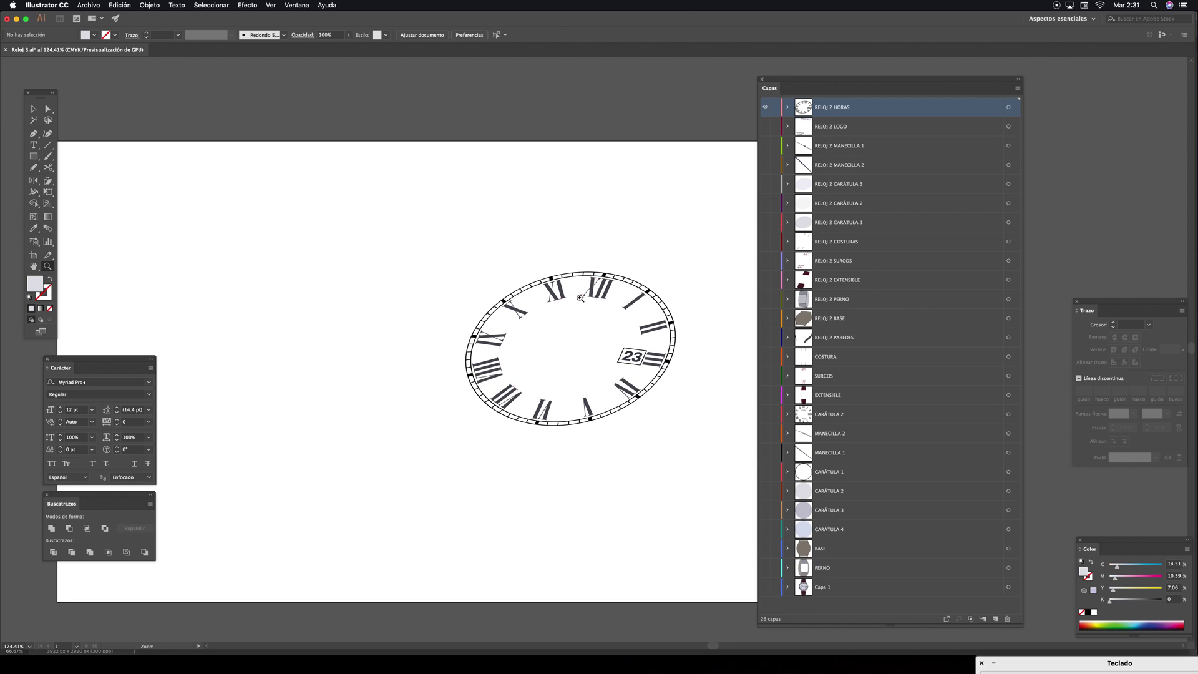
left_click_drag(765, 126, 766, 585)
Switch back to Photoshop, collapse the RELOJ 2 CARÁTULA 3 group and select the topmost layer inside the RELOJ 2 HORAS group
key("super+Tab")
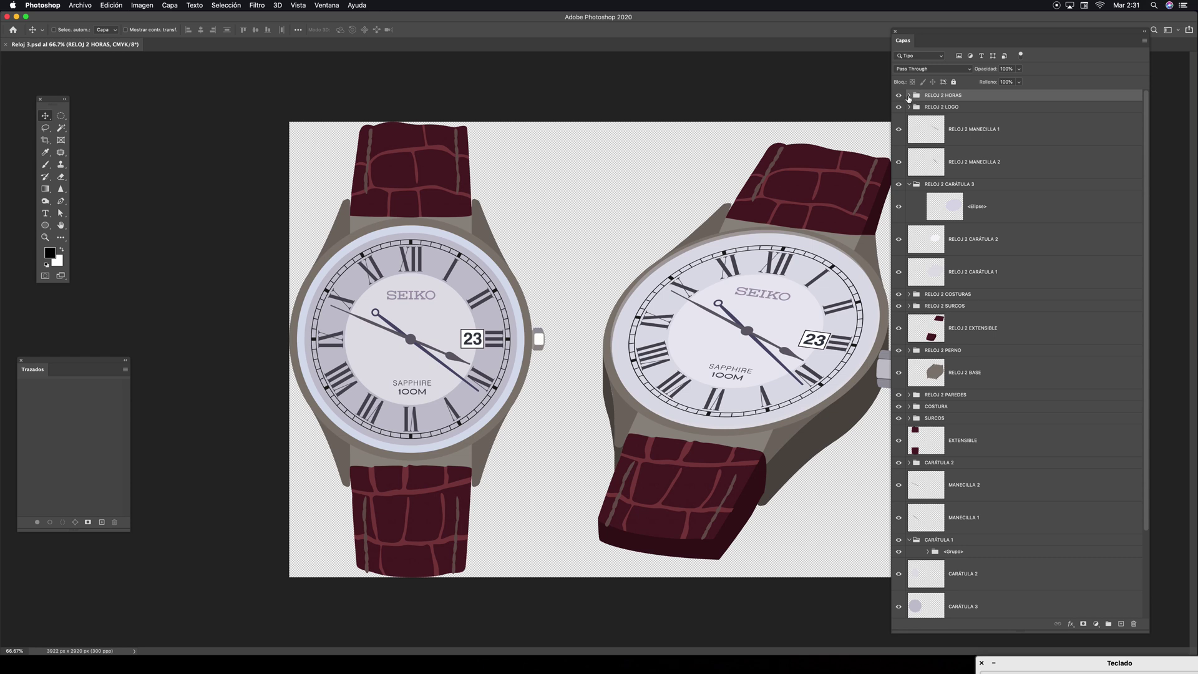
left_click(909, 184)
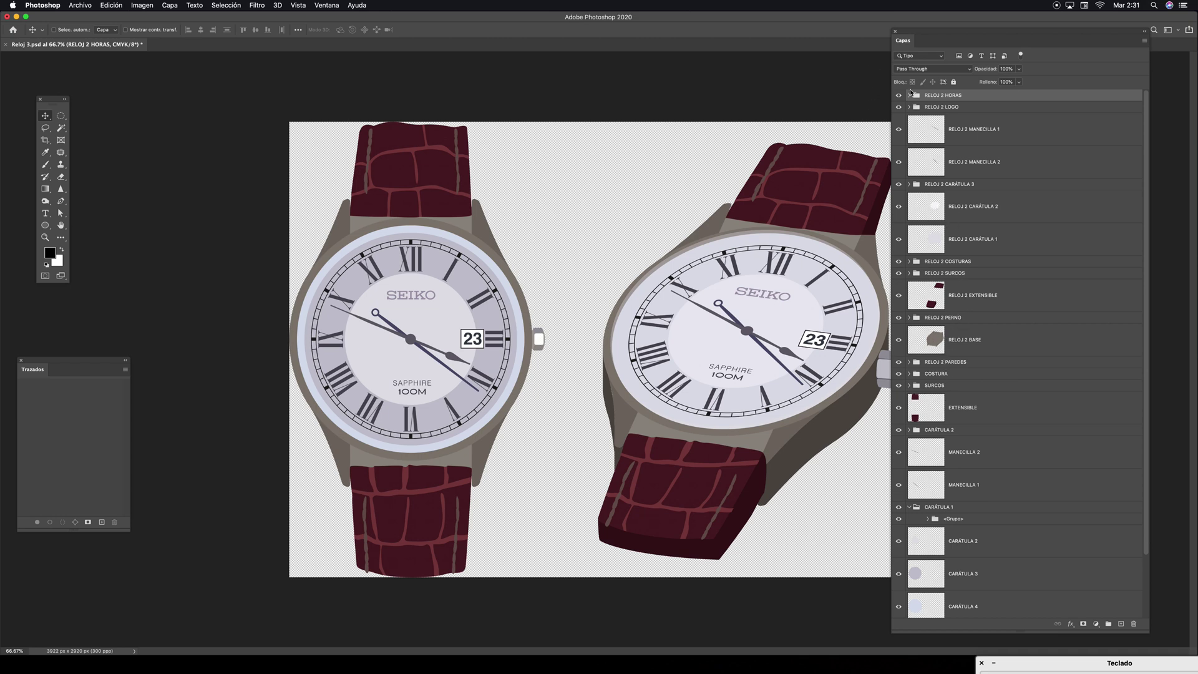
left_click(909, 95)
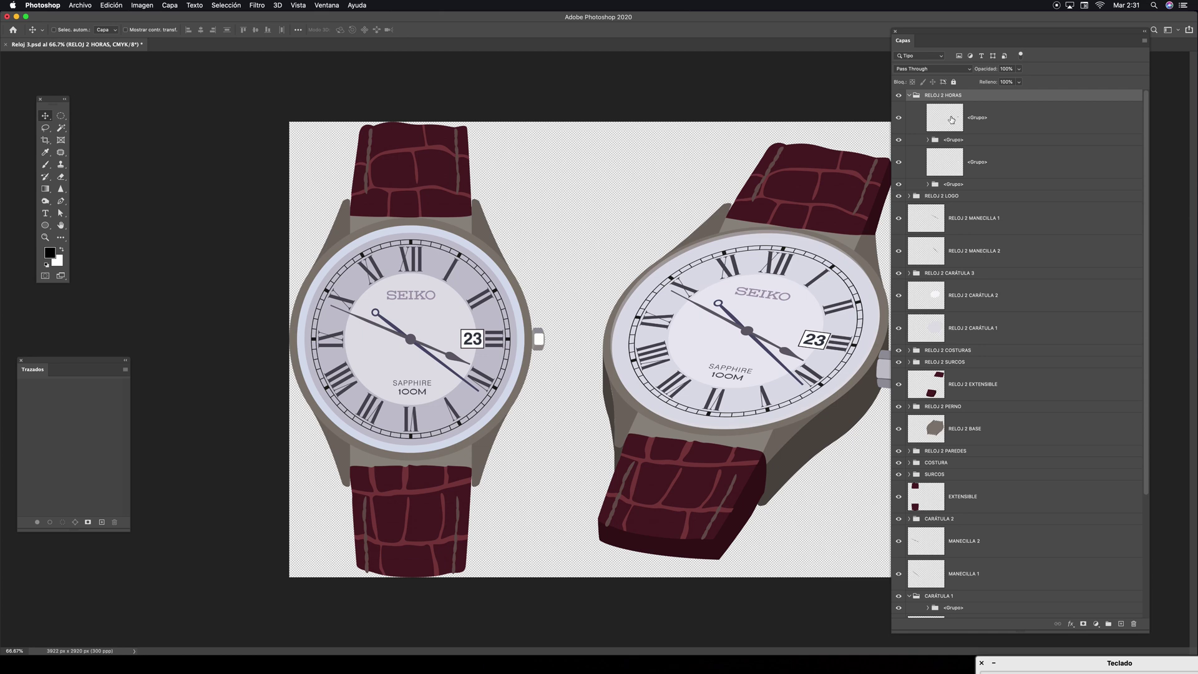
left_click(949, 123)
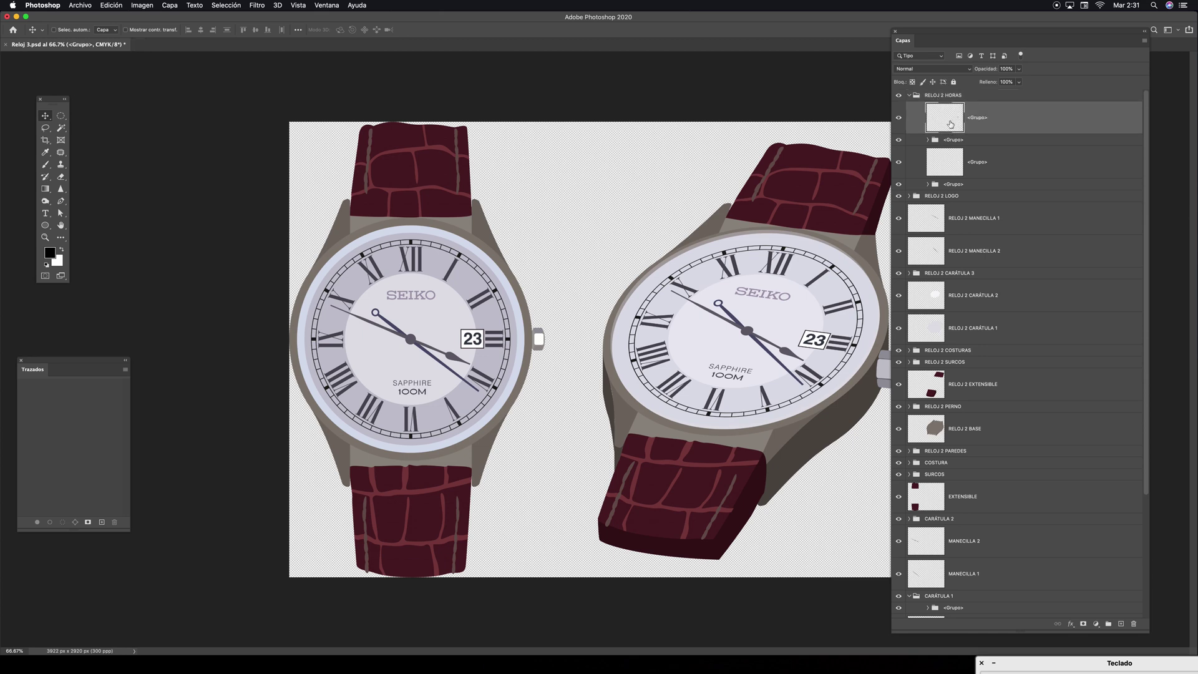
Toggle the topmost layer in RELOJ 2 HORAS off and on to identify its artwork, and expand the subgroup below it
left_click(899, 118)
left_click(899, 121)
left_click(898, 121)
left_click(898, 119)
left_click(944, 140)
left_click(927, 140)
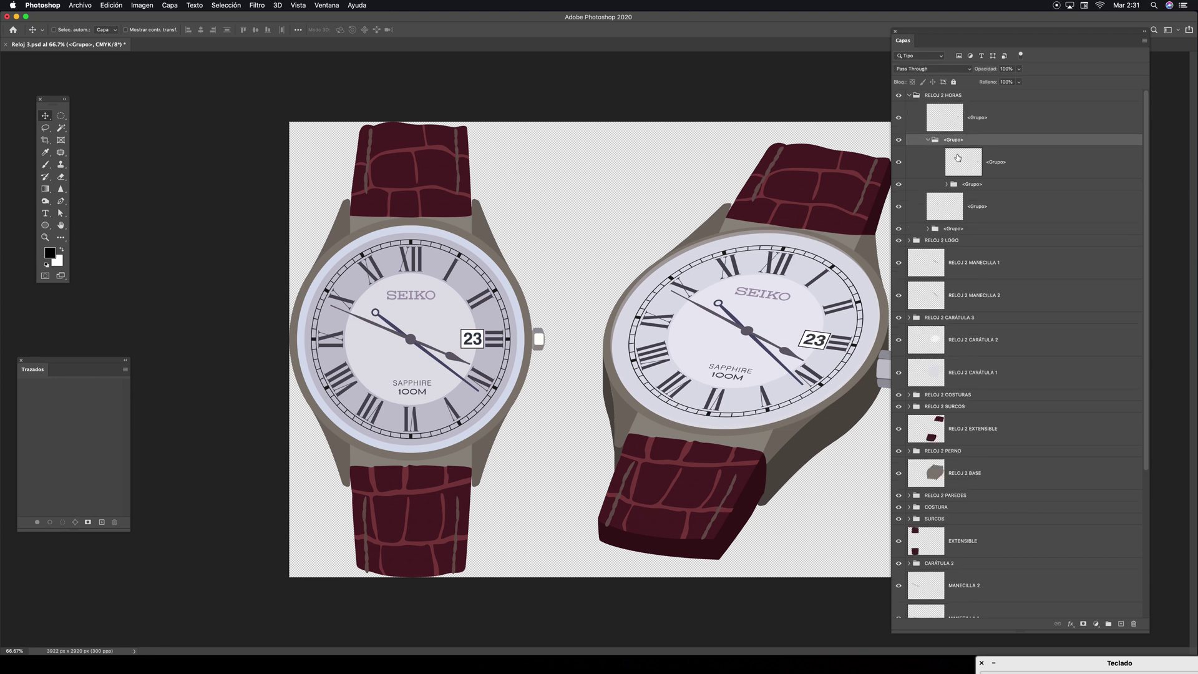
Inspect the expanded subgroup by toggling its first layer and the layers of its nested group, leaving the nested group collapsed
left_click(968, 165)
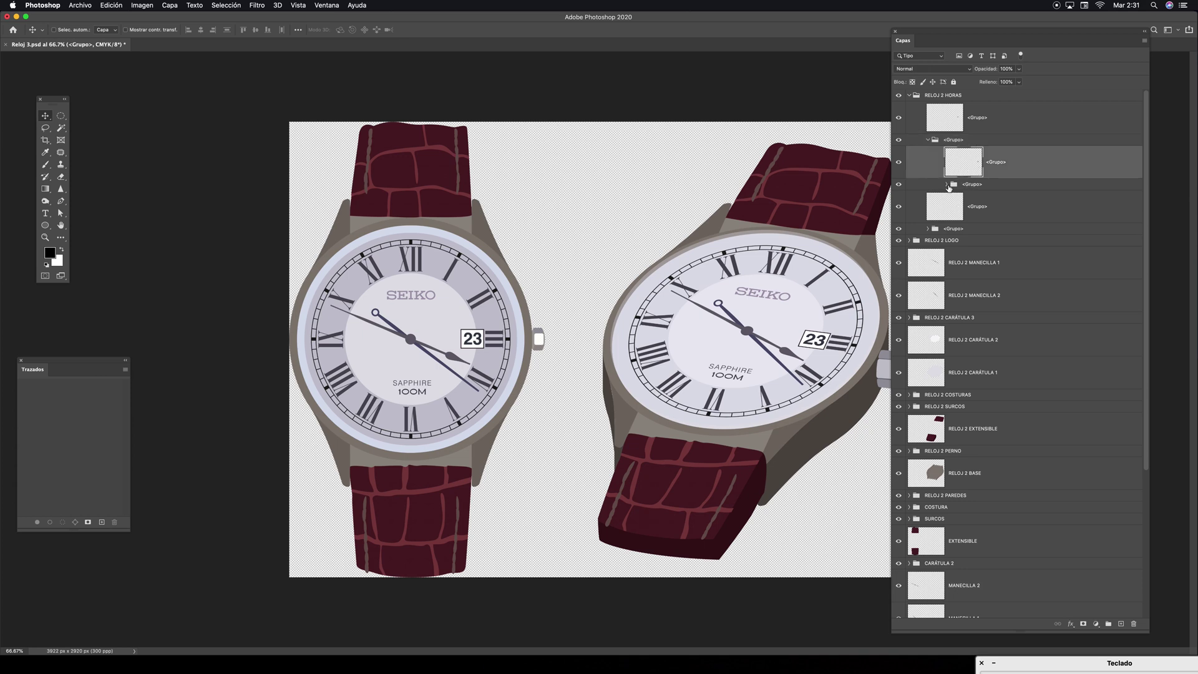
left_click(946, 184)
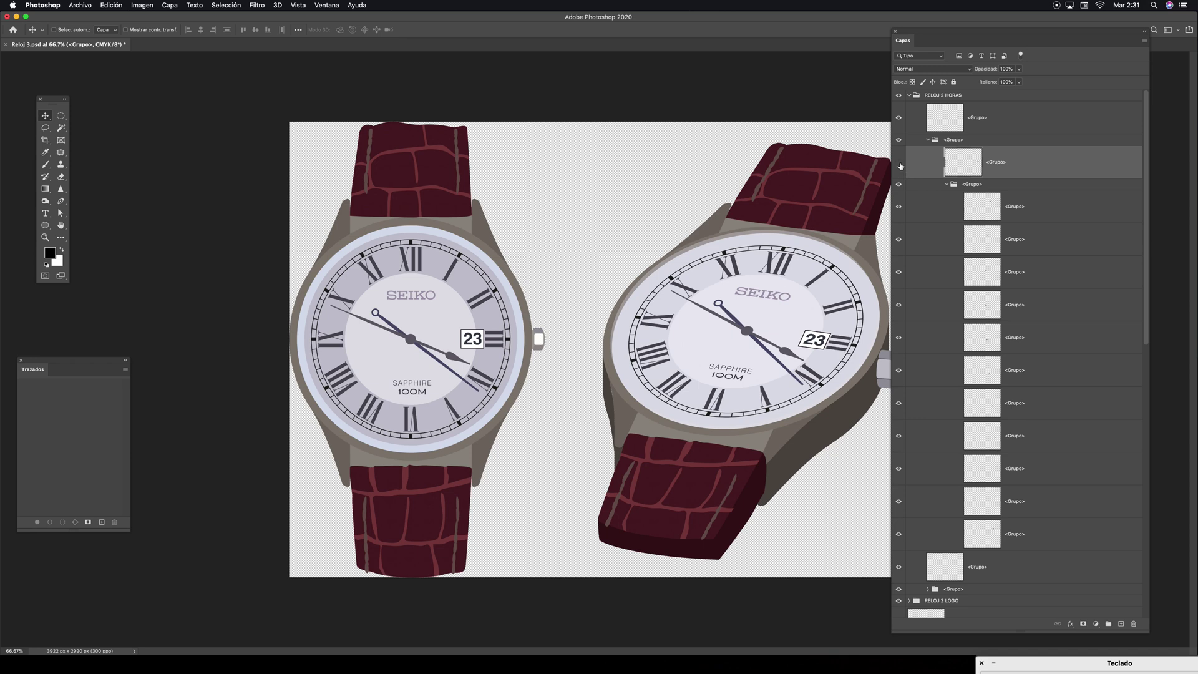
left_click(900, 166)
left_click(898, 166)
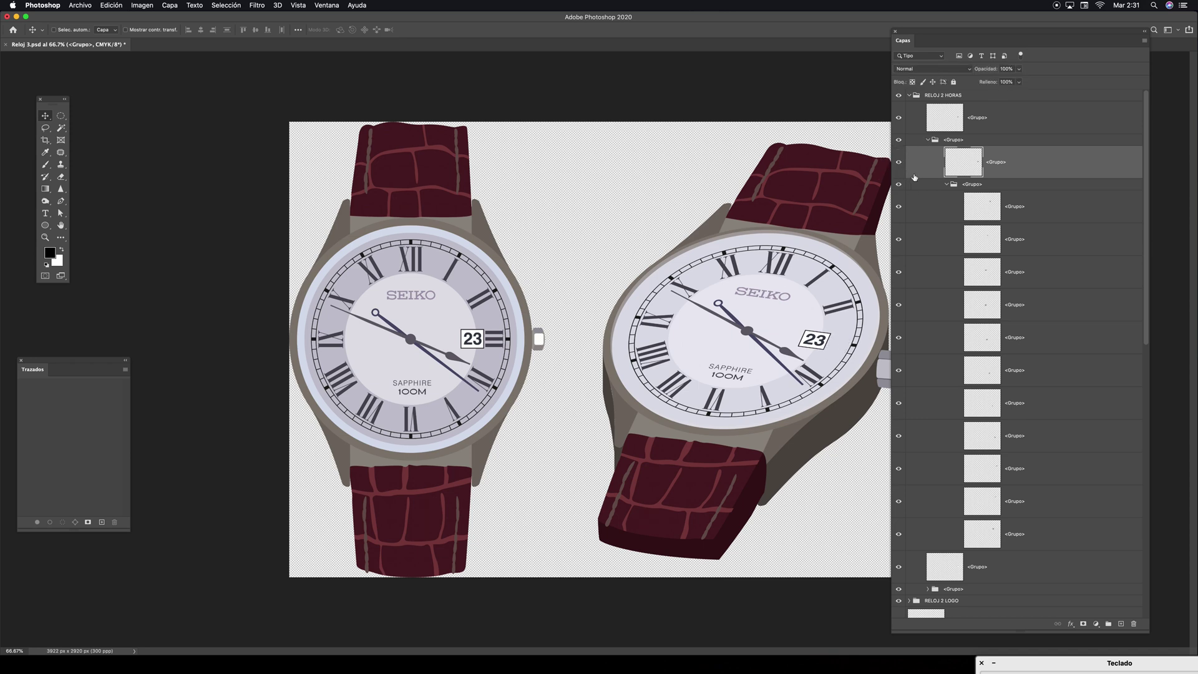
left_click(982, 204)
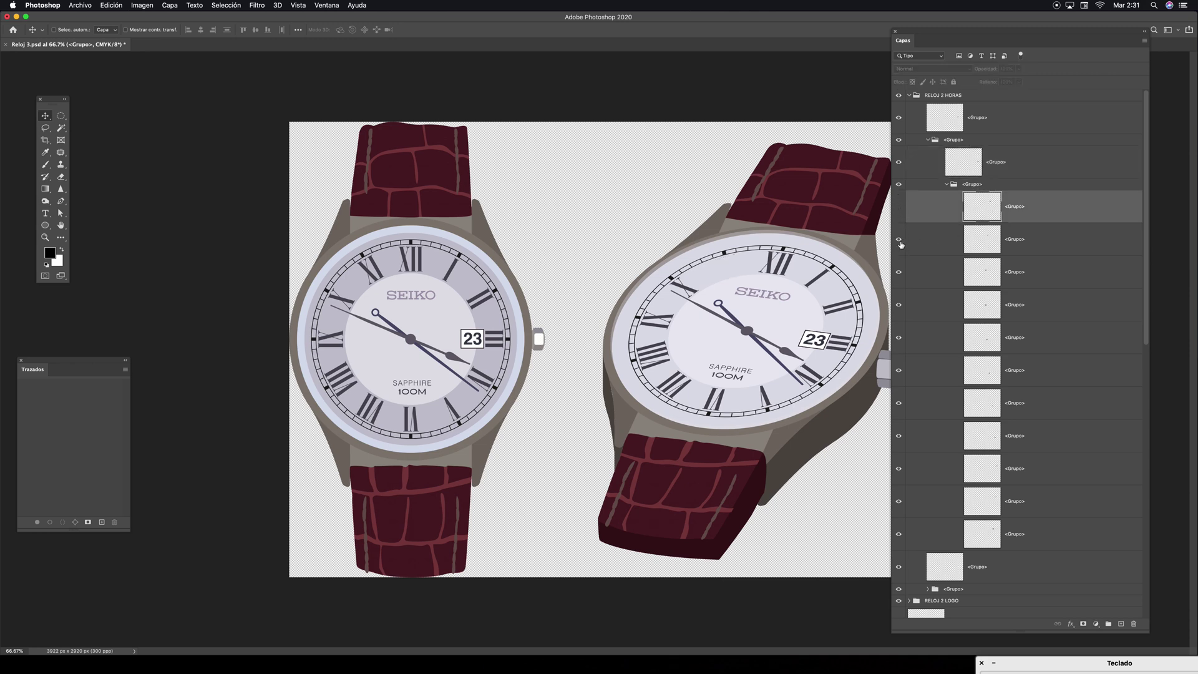
left_click_drag(908, 273, 898, 216)
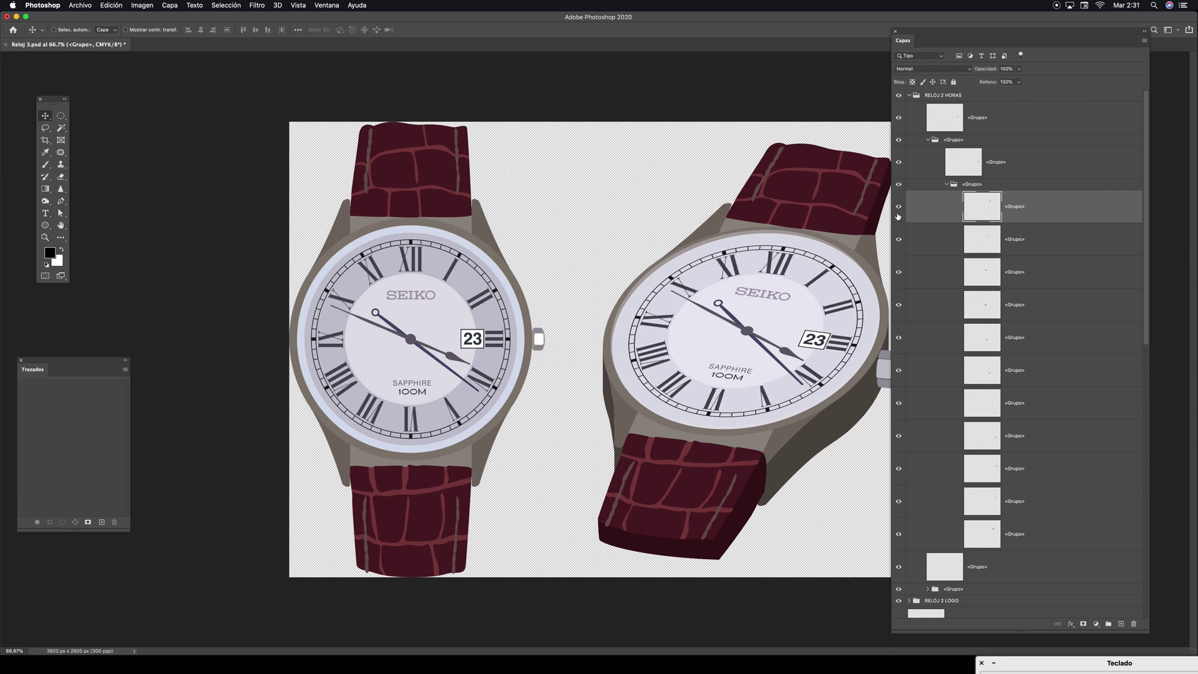
left_click(946, 185)
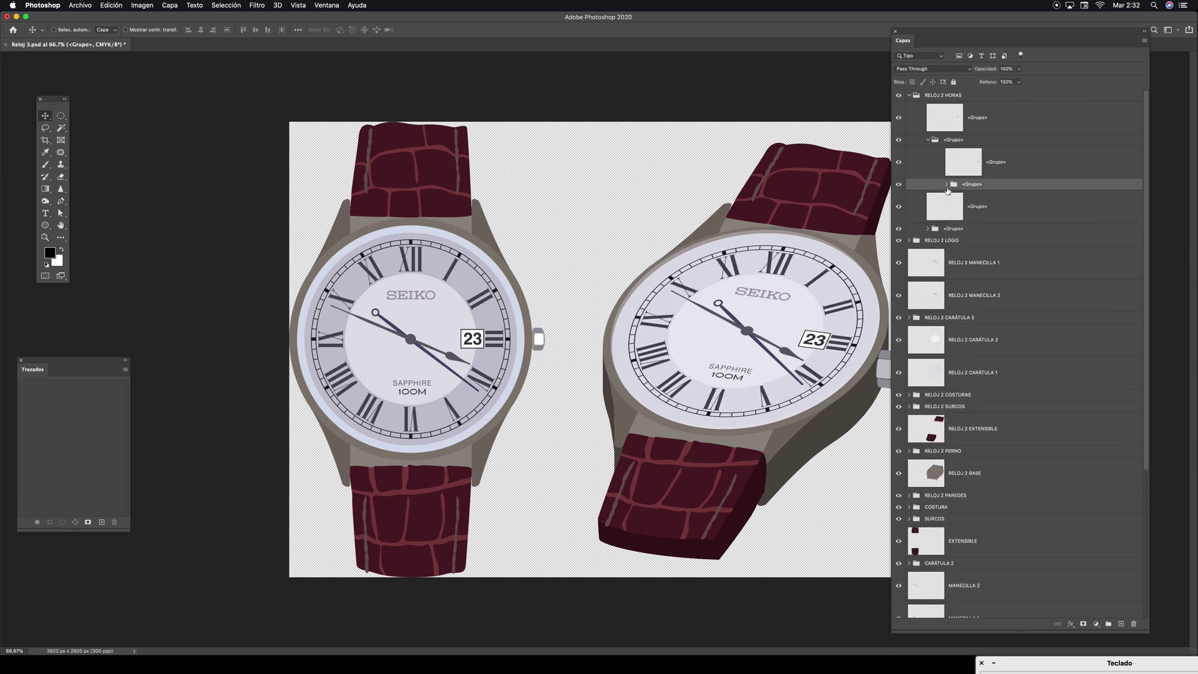
Toggle the loose layer below the expanded subgroup and the layer inside it to identify which hour markers they hold
left_click(898, 207)
left_click(899, 208)
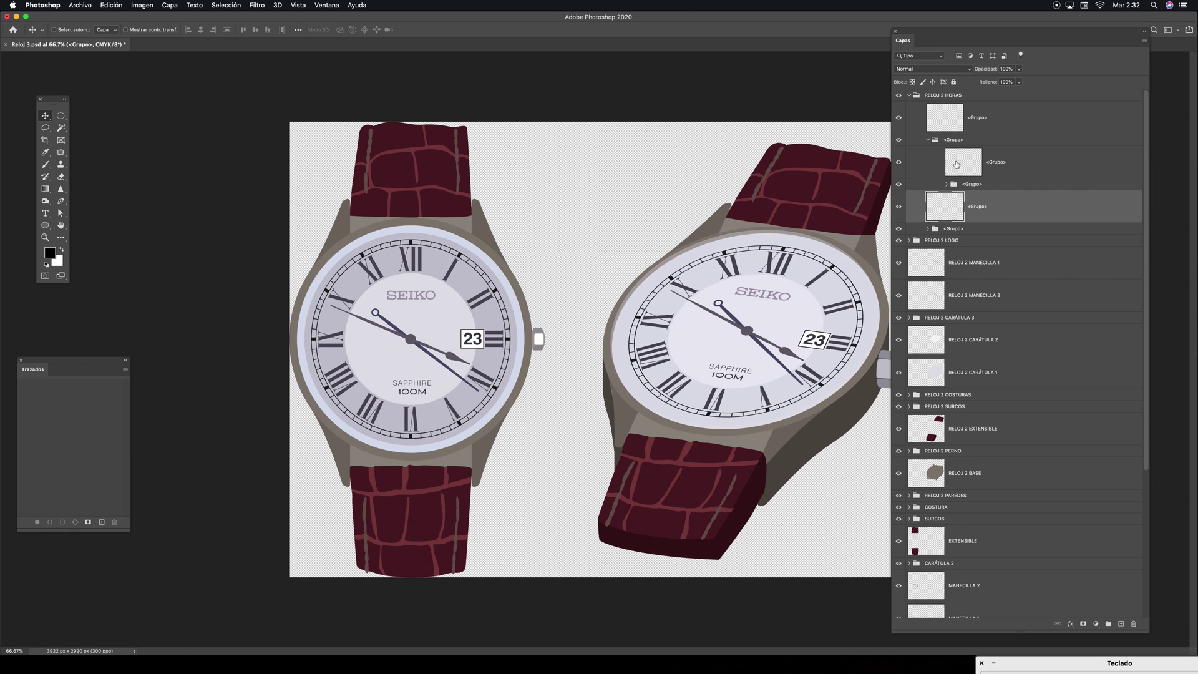
left_click(898, 162)
left_click(898, 162)
Move the loose layer directly under the topmost RELOJ 2 HORAS layer and toggle both to compare their artwork
left_click_drag(948, 205, 951, 134)
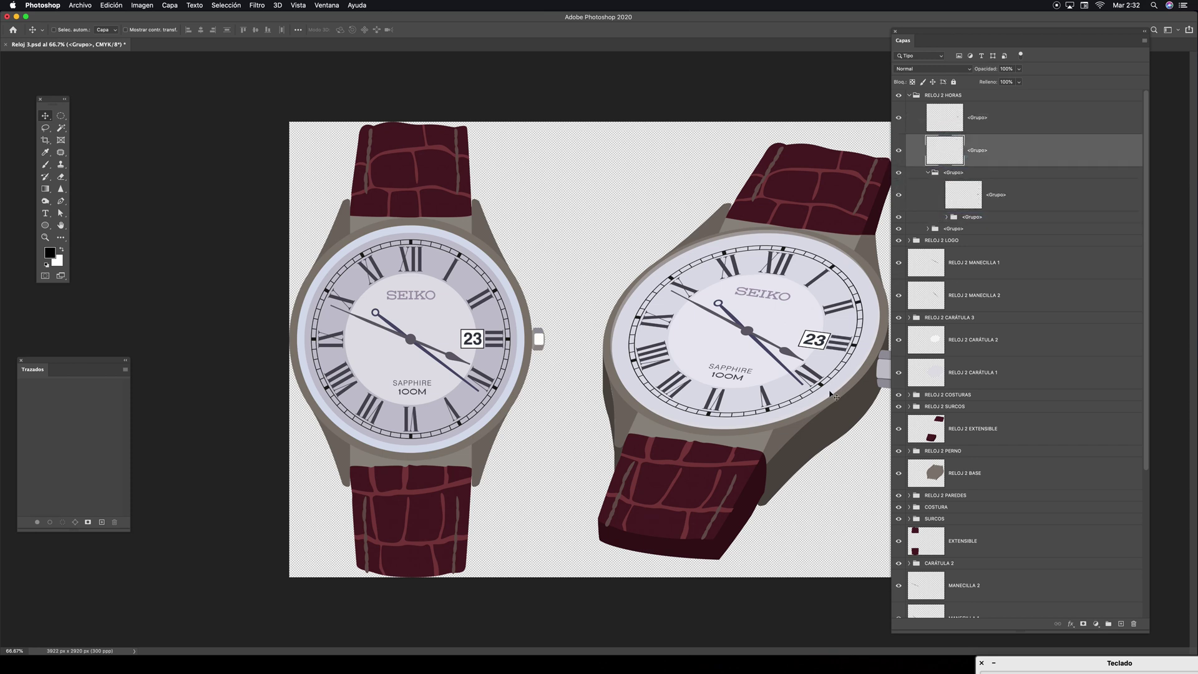
left_click(898, 121)
left_click(901, 151)
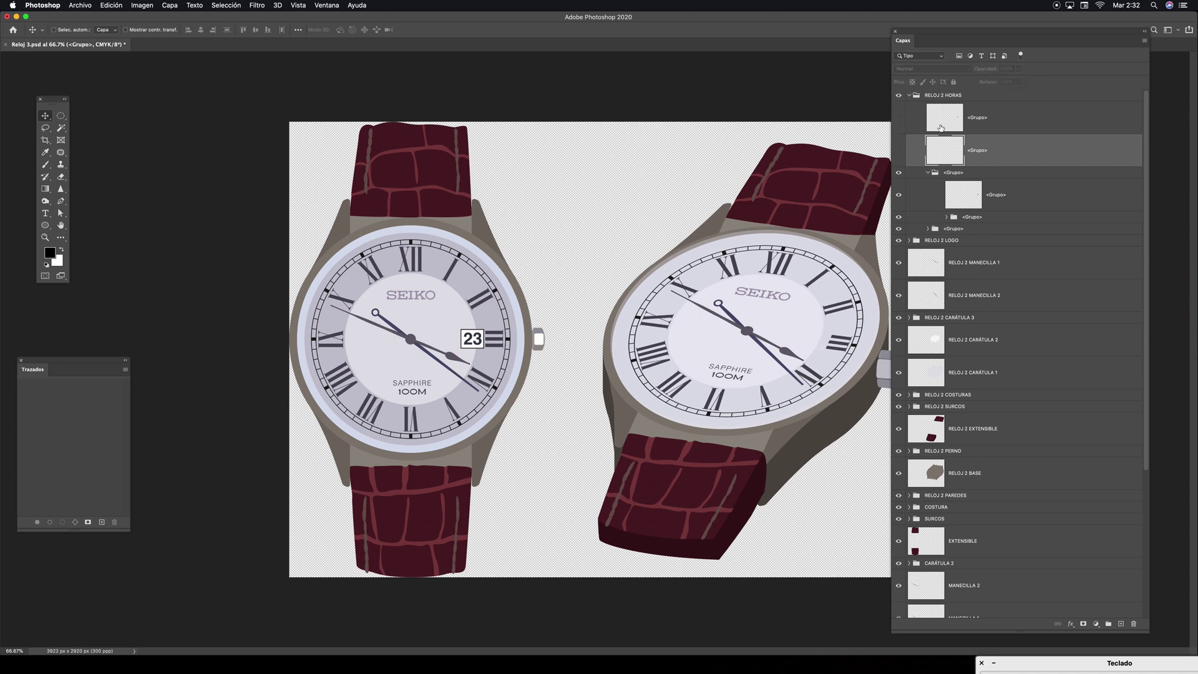
left_click(899, 118)
left_click(898, 150)
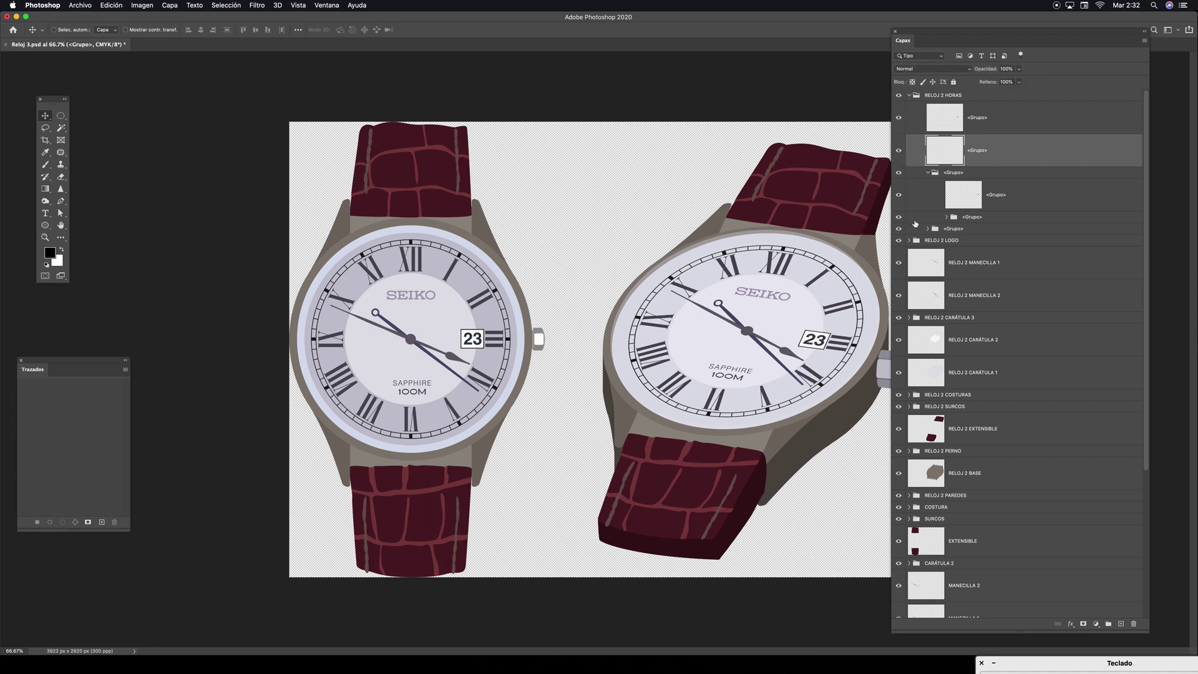
Examine the contents of the RELOJ 2 CARÁTULA 3 and RELOJ 2 LOGO groups and select the RELOJ 2 CARÁTULA 1 layer
left_click(909, 318)
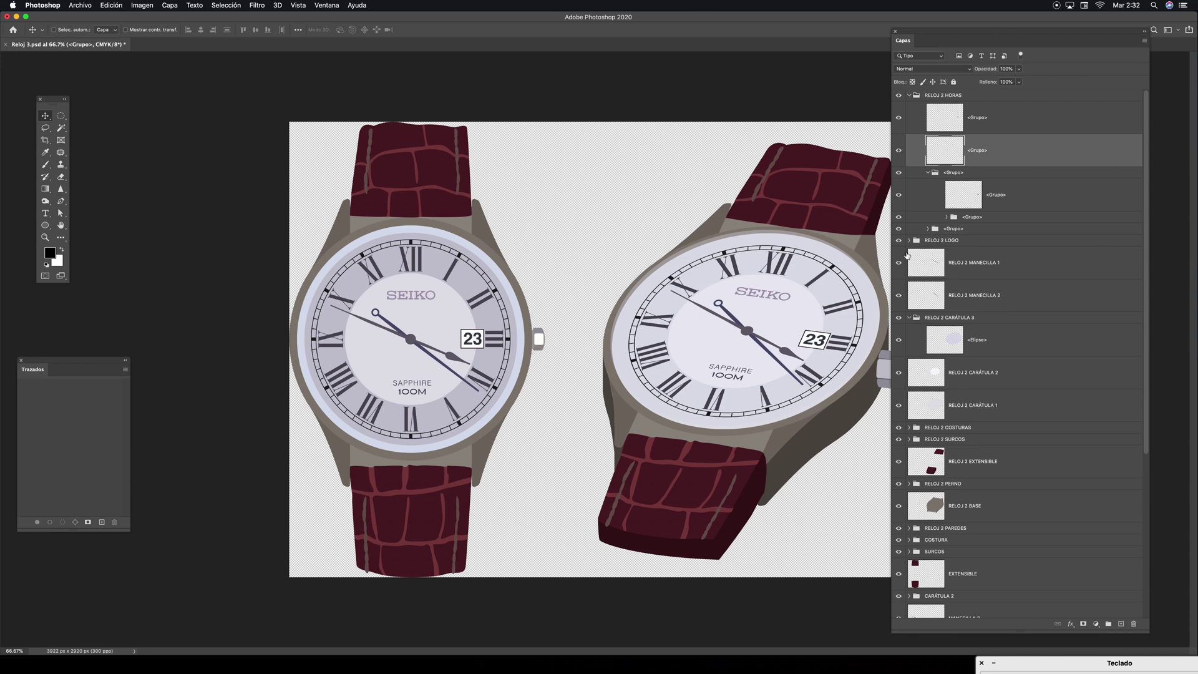
left_click(909, 241)
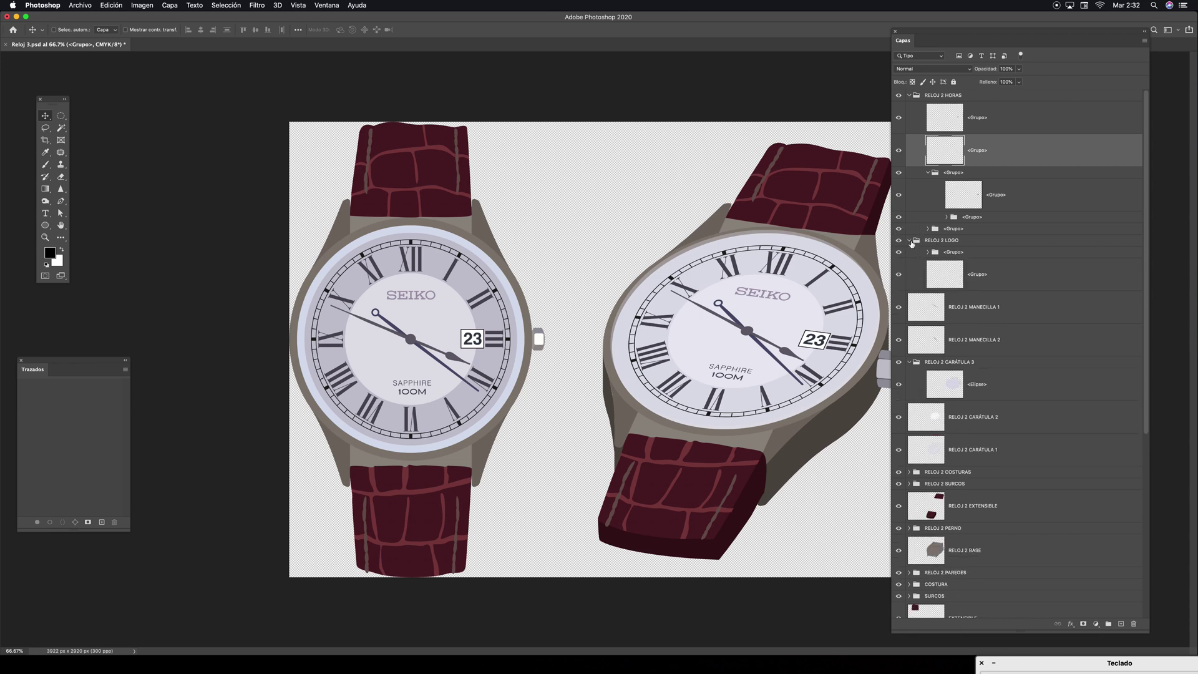
left_click(909, 242)
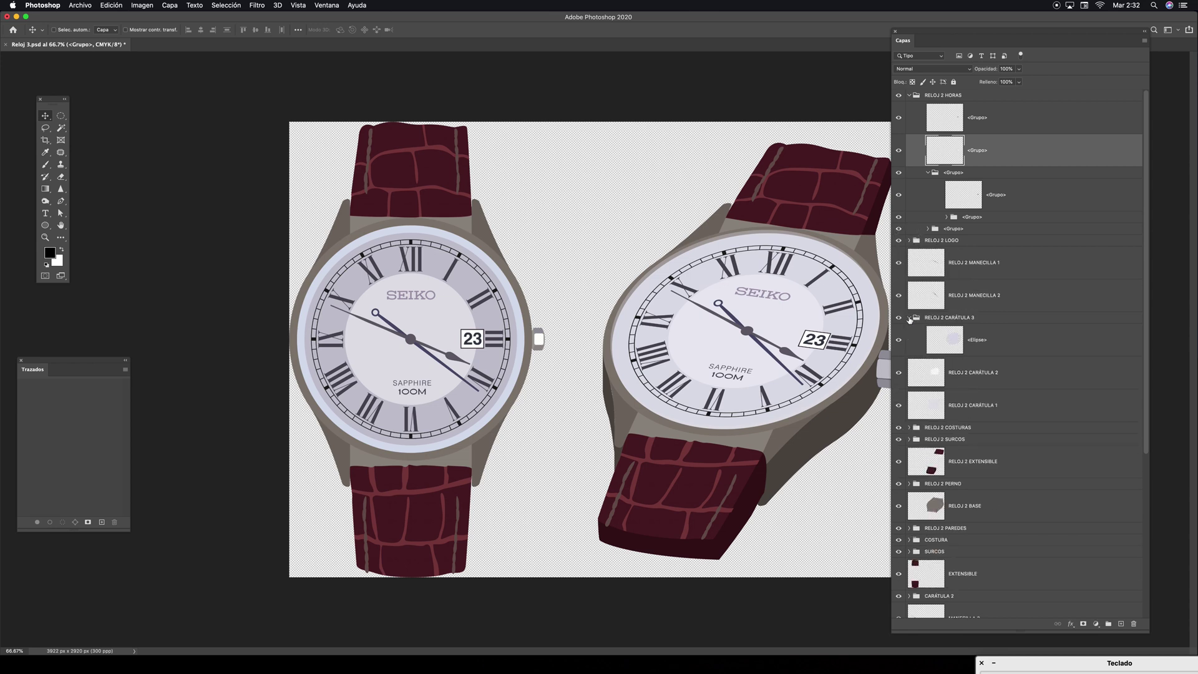
left_click(947, 340)
left_click(930, 402)
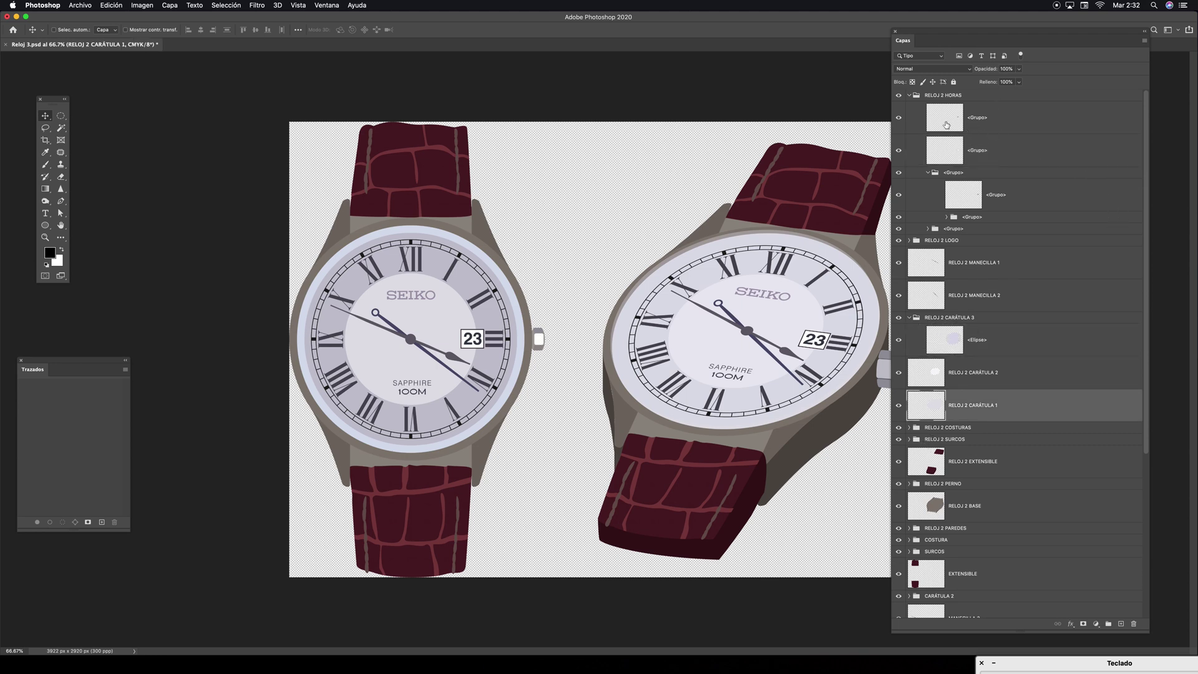
Expand the last subgroup of RELOJ 2 HORAS and the RELOJ 2 LOGO group with its nested subgroup to review their layers
left_click(909, 94)
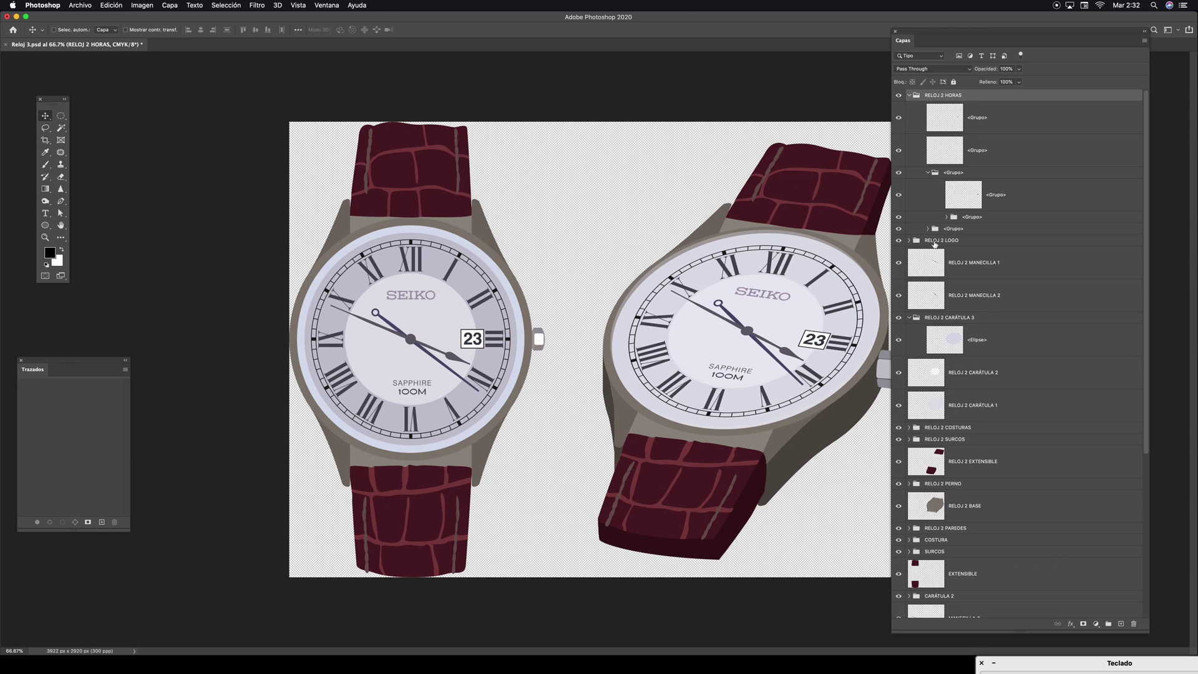
left_click(927, 229)
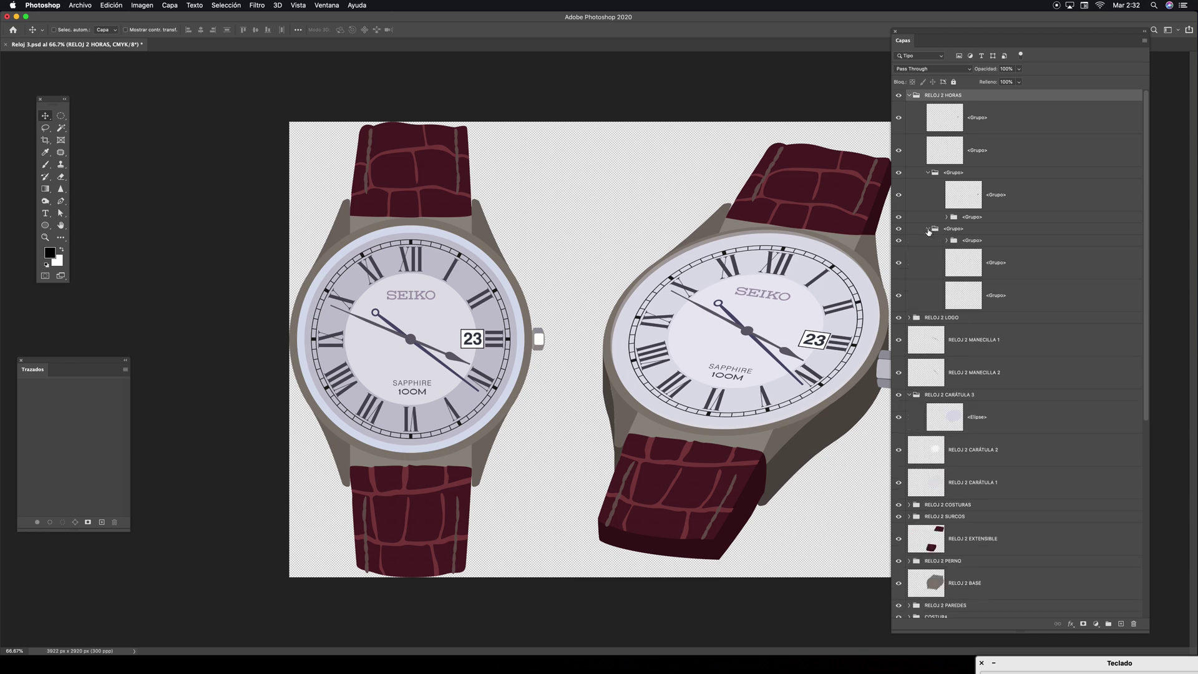
left_click(907, 320)
left_click(908, 318)
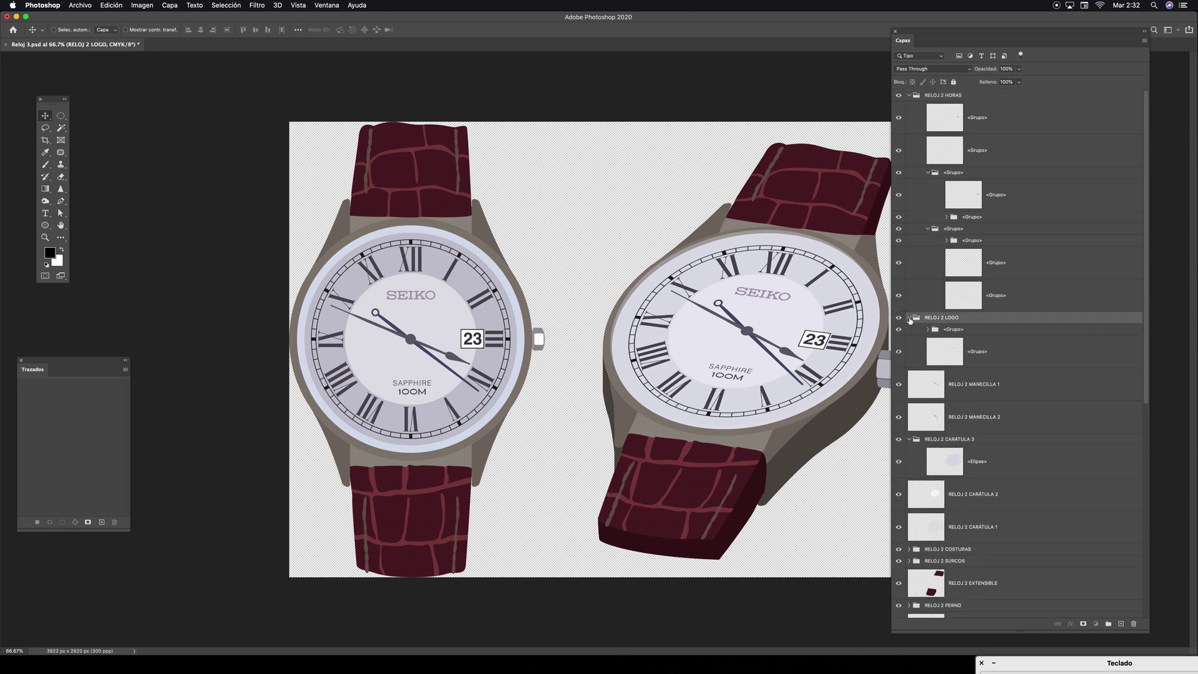
left_click(927, 330)
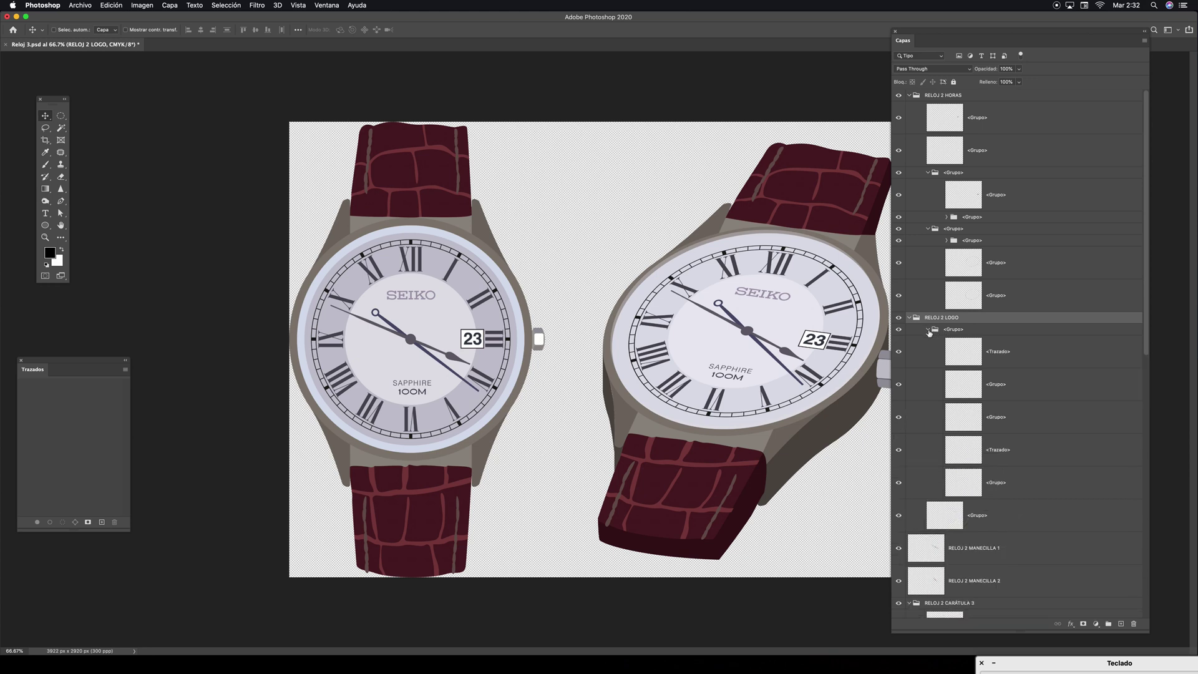
Hide the first four layers in the RELOJ 2 LOGO subgroup, which hold the 100M characters on the angled watch
left_click(970, 352)
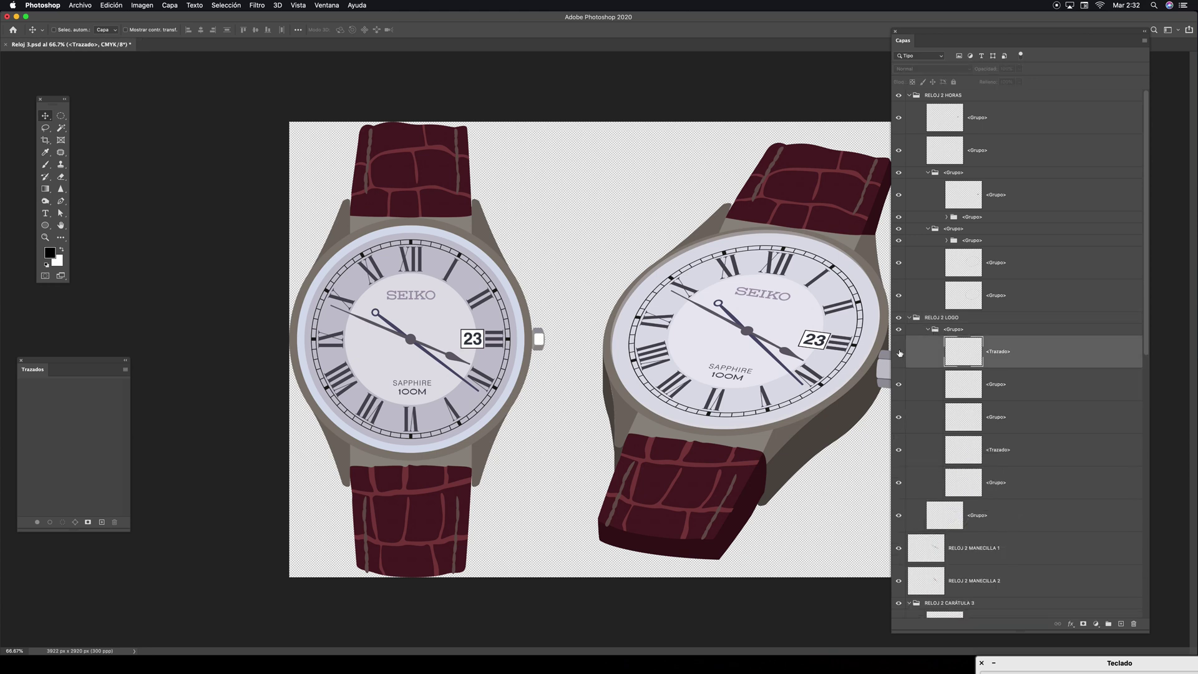
left_click(899, 353)
left_click(898, 354)
left_click(947, 318)
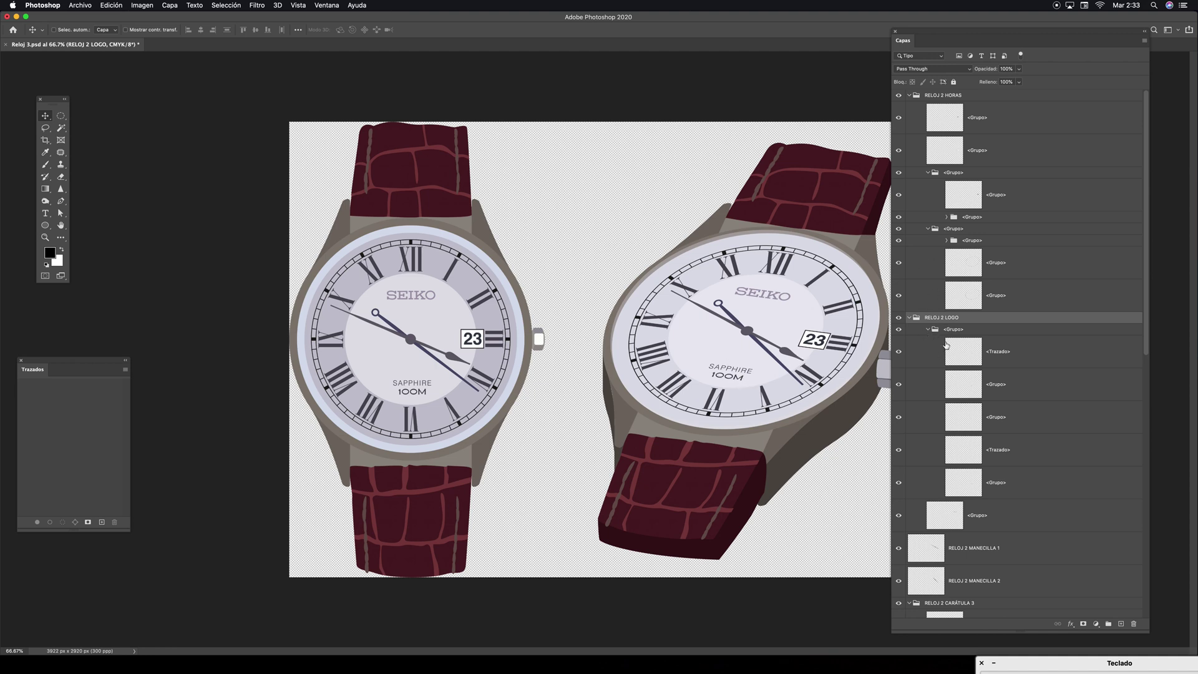
left_click(962, 356)
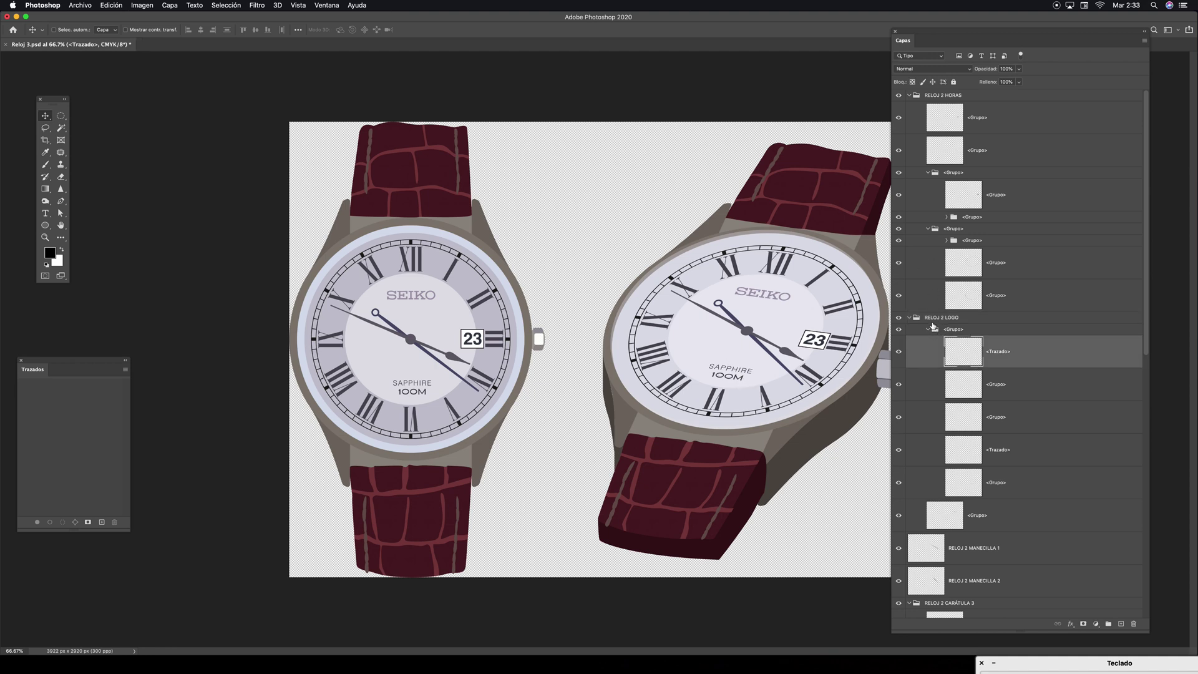
left_click(899, 351)
left_click(899, 386)
left_click(898, 419)
Shift the layers panel slightly away from the artwork and close Reloj 3.psd without saving the changes
left_click_drag(931, 40, 942, 35)
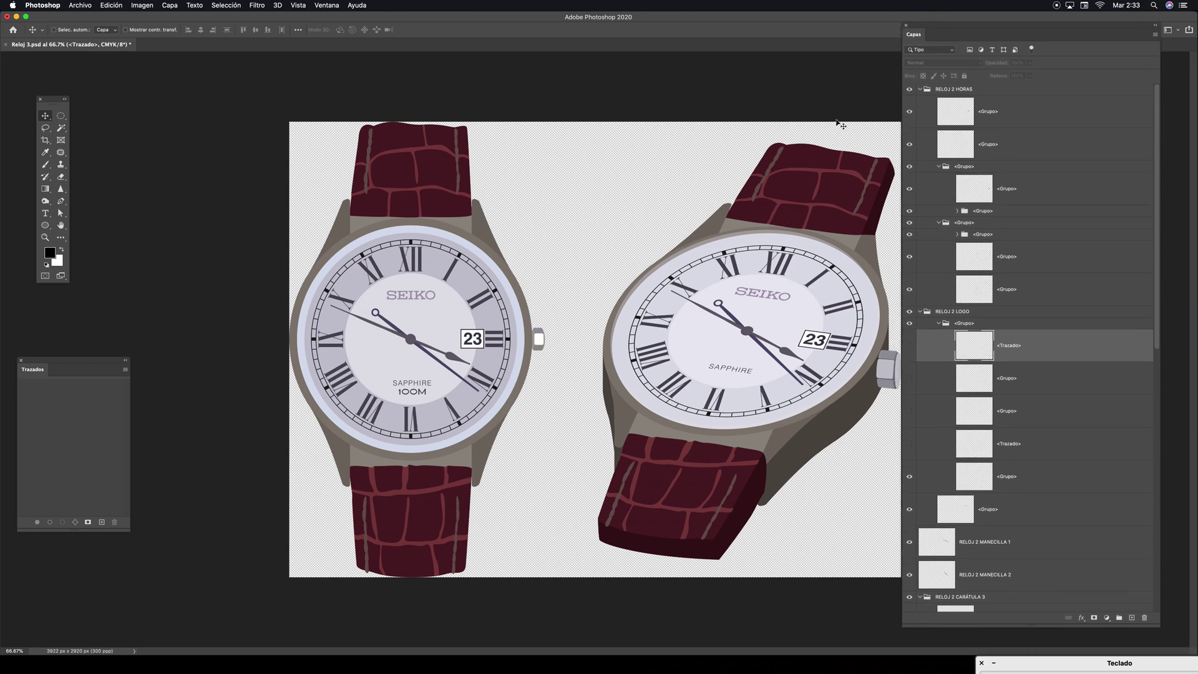
key("super+w")
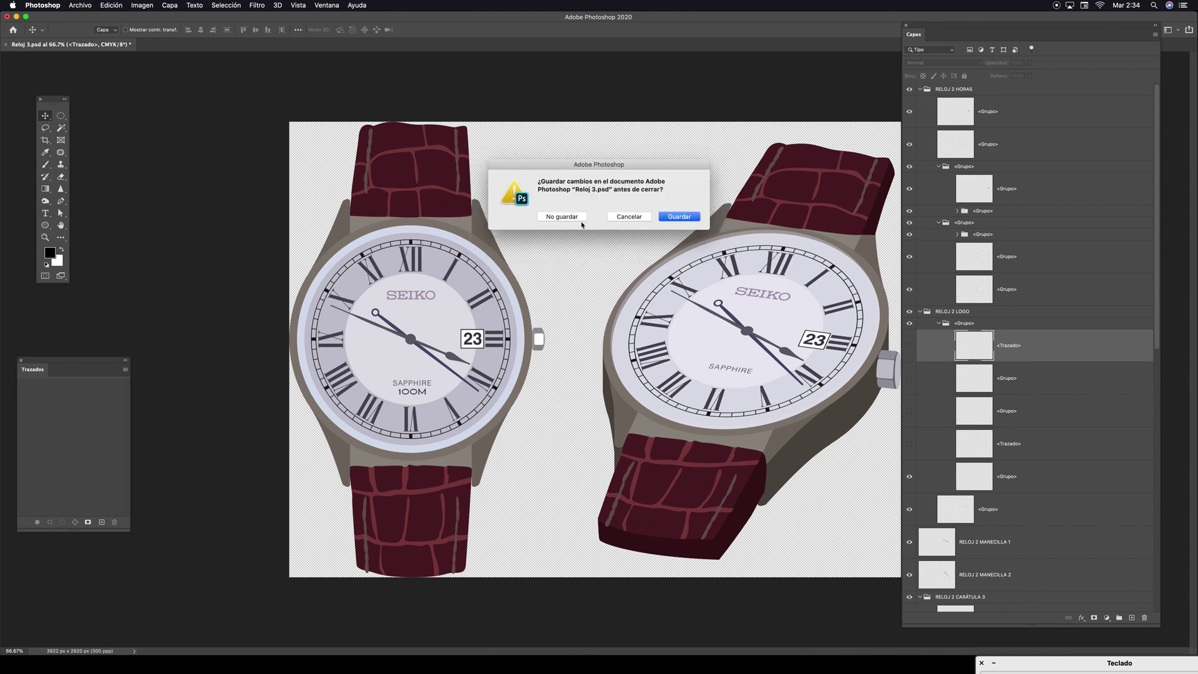
left_click_drag(599, 161, 602, 161)
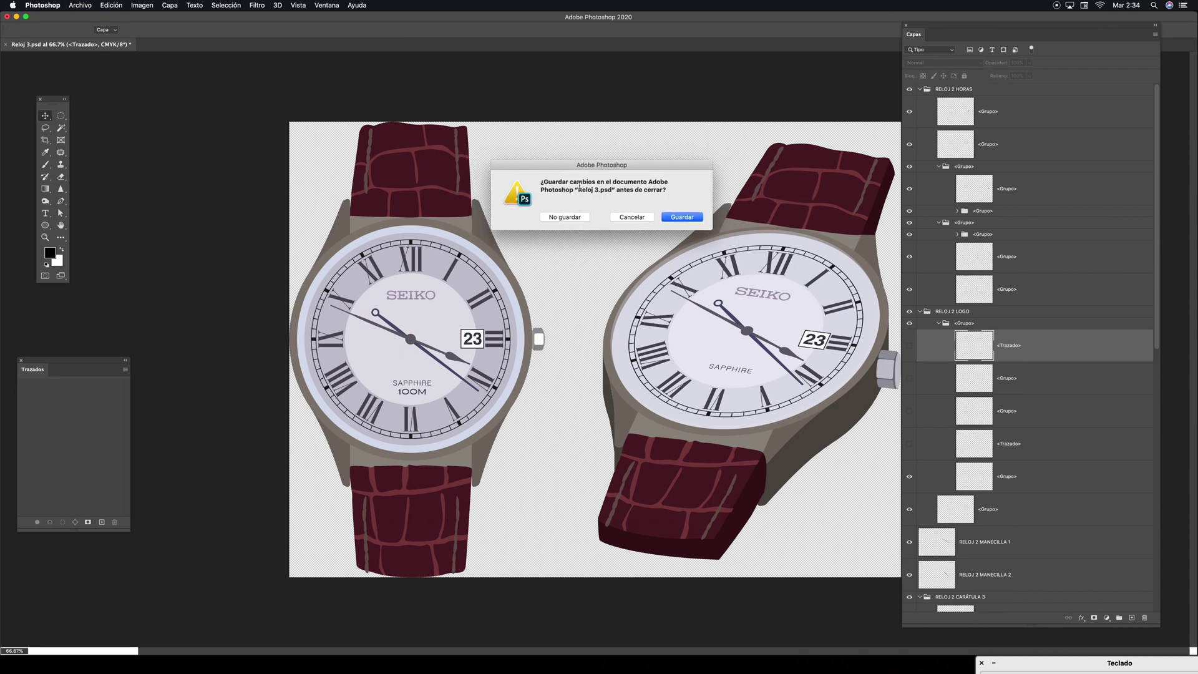
left_click(565, 219)
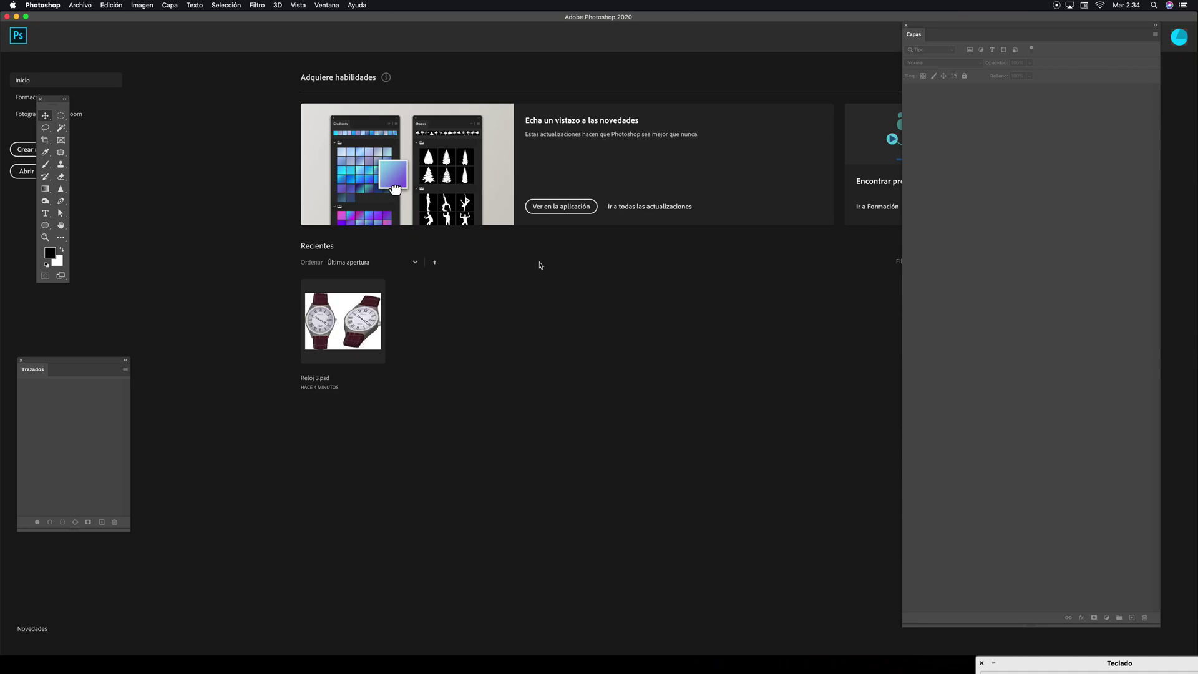
Create a document from the Tabloide print preset in landscape orientation, 17 × 11 inches at 300 ppi in RGB color
key("super+n")
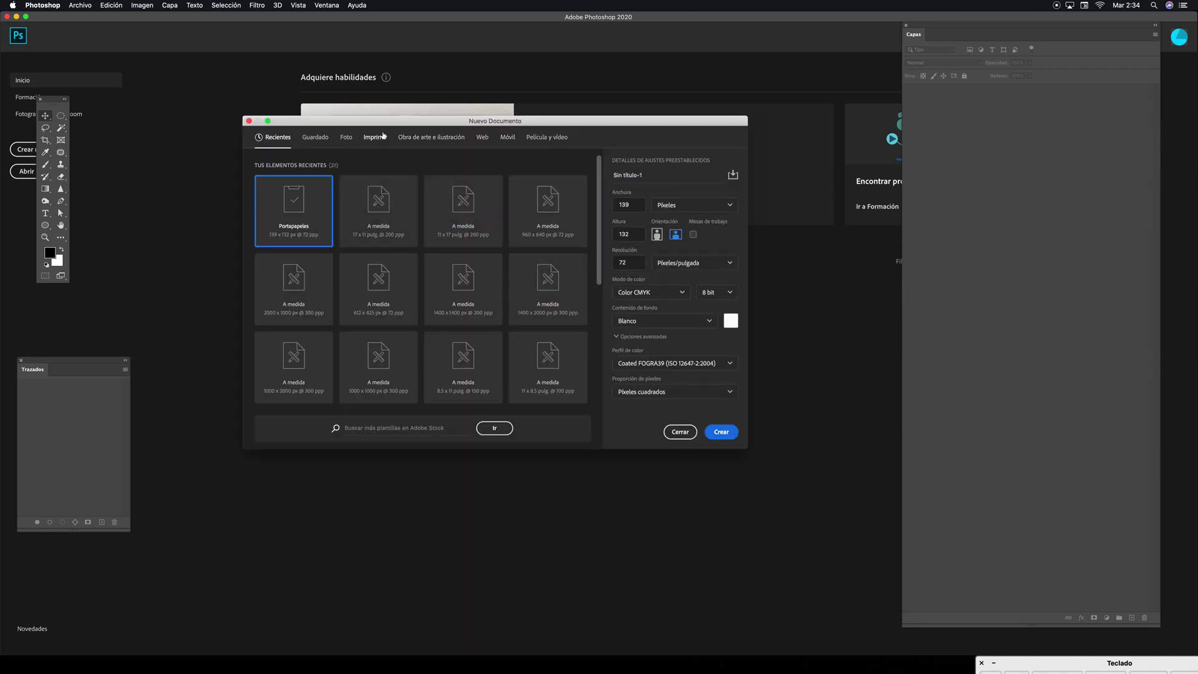
left_click(383, 135)
left_click(461, 203)
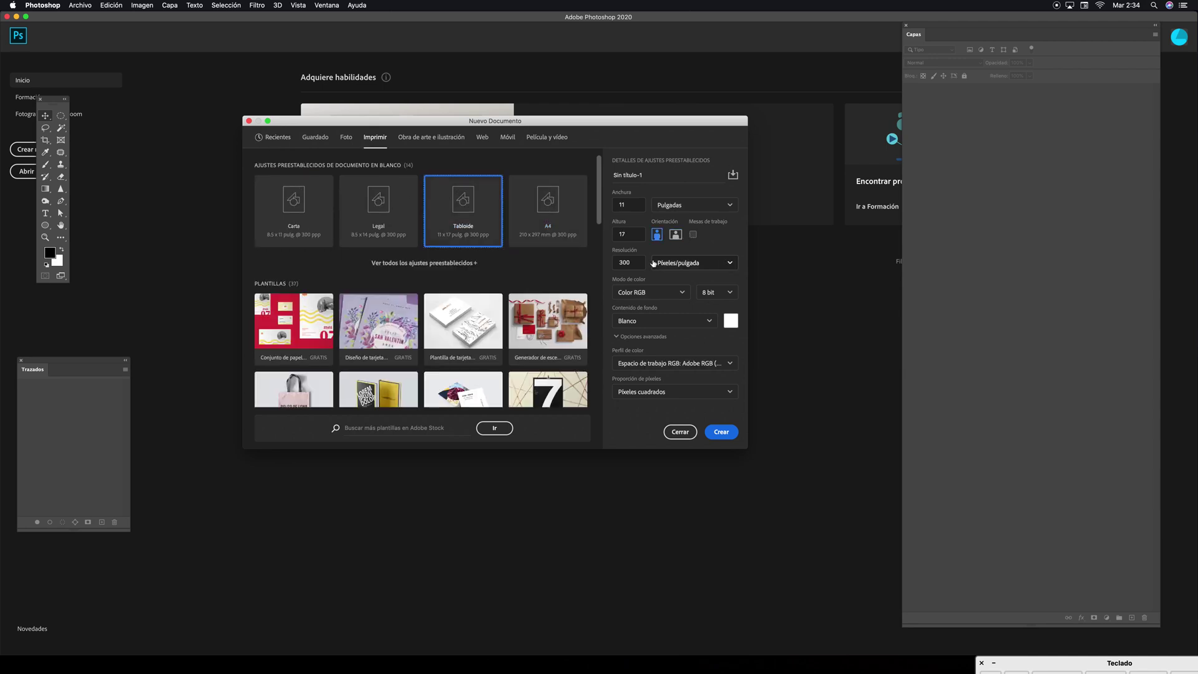
left_click(675, 235)
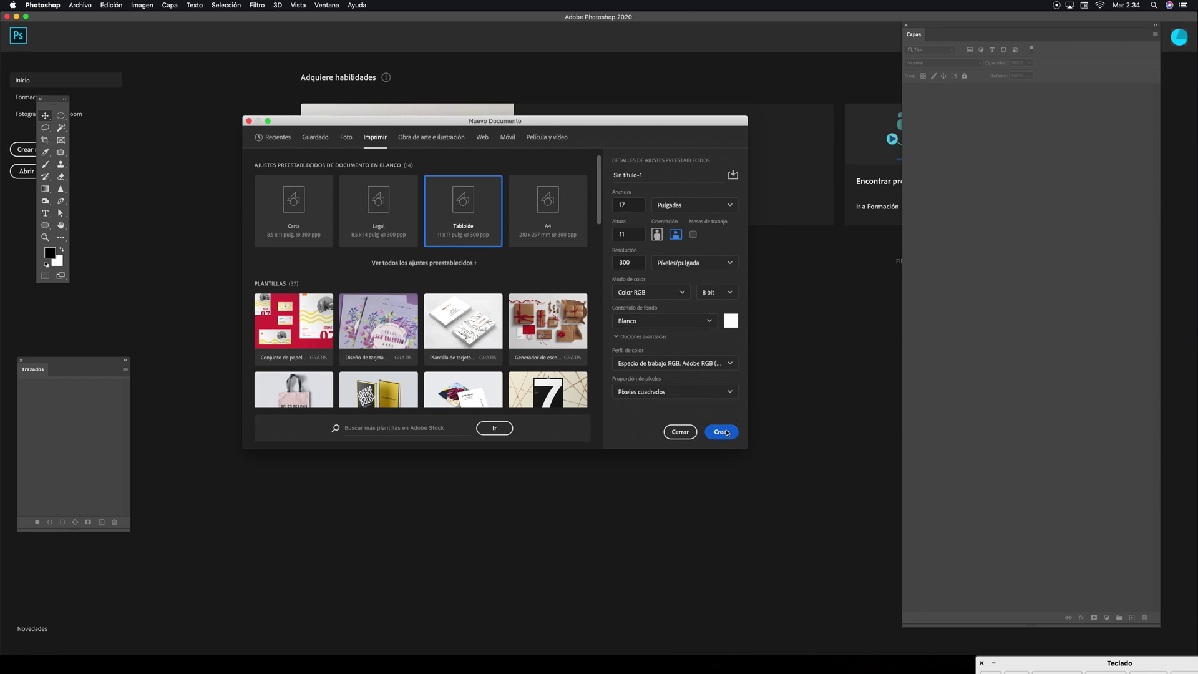
key("Return")
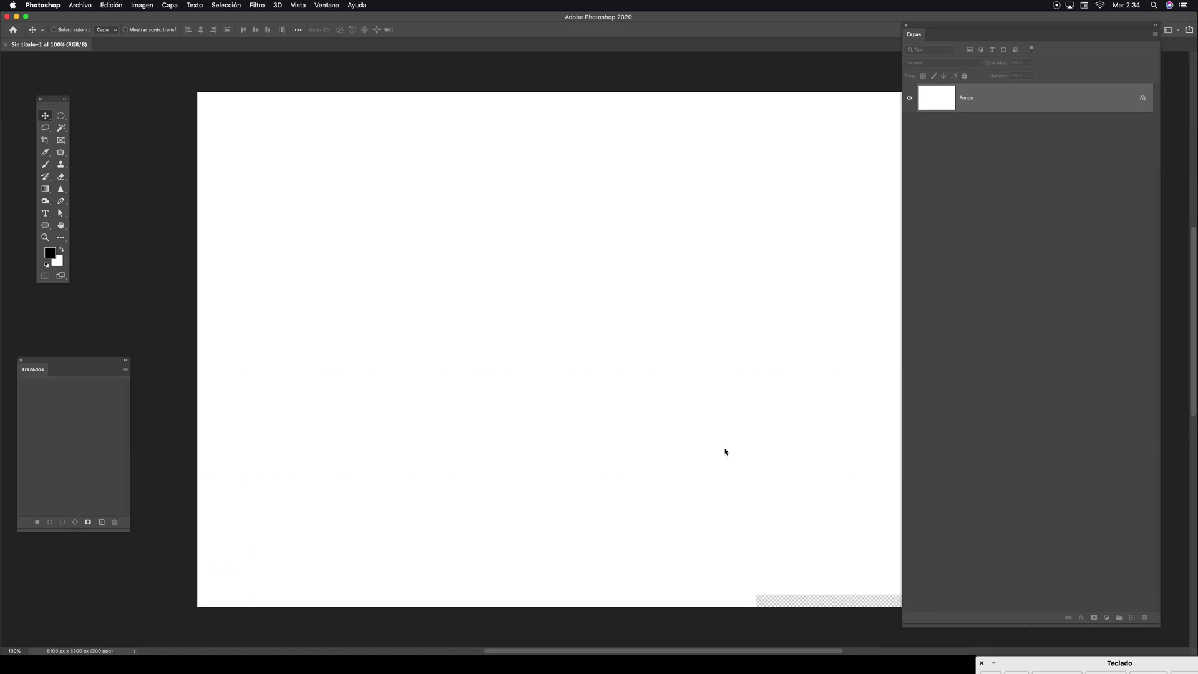
key("super+minus")
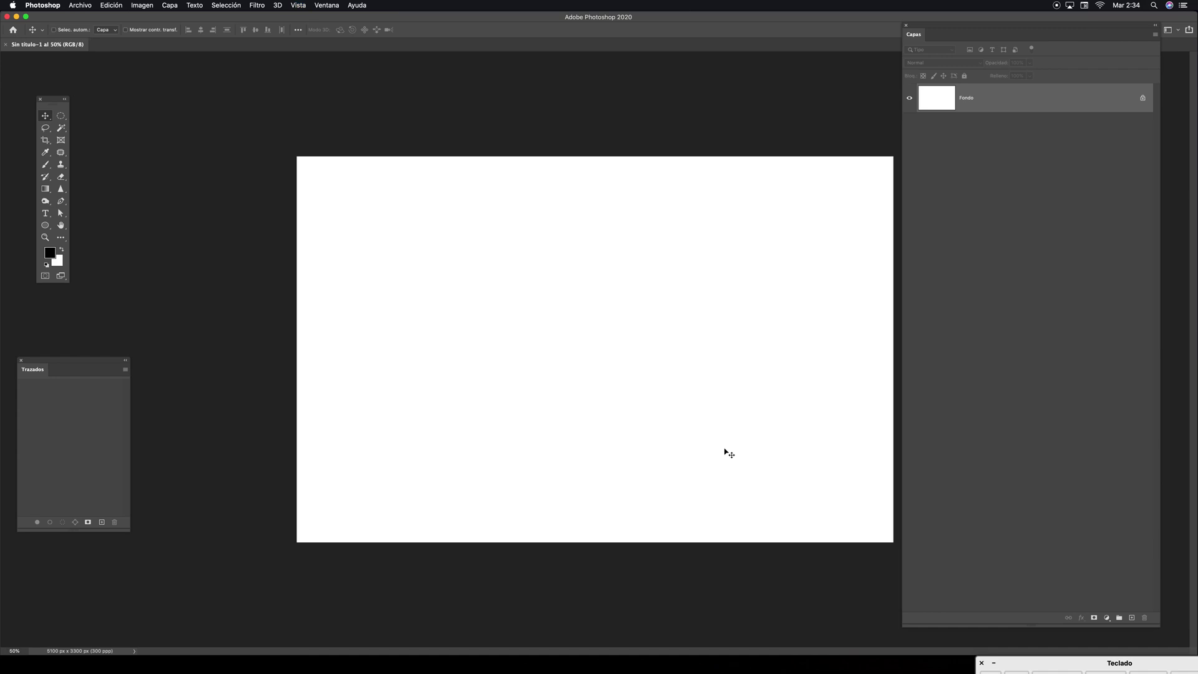
Switch to Illustrator and delete the Capa 1 layer containing the reference photos behind the watches
key("super+Tab")
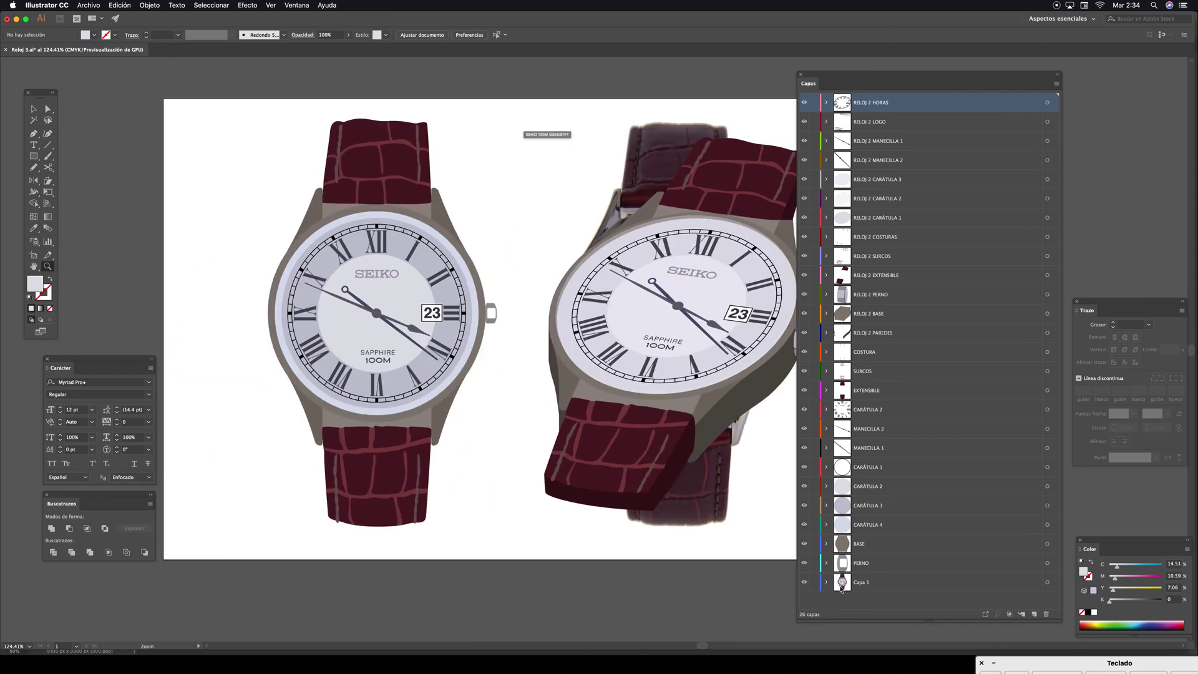
left_click(855, 583)
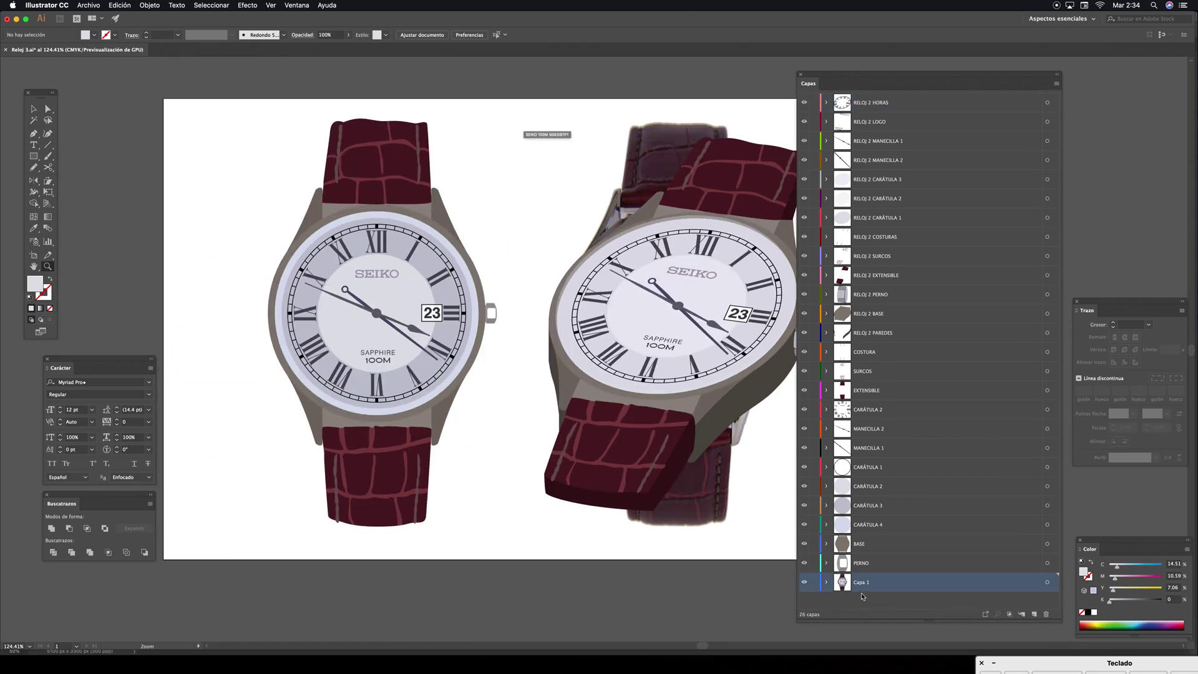
left_click_drag(867, 586, 1046, 614)
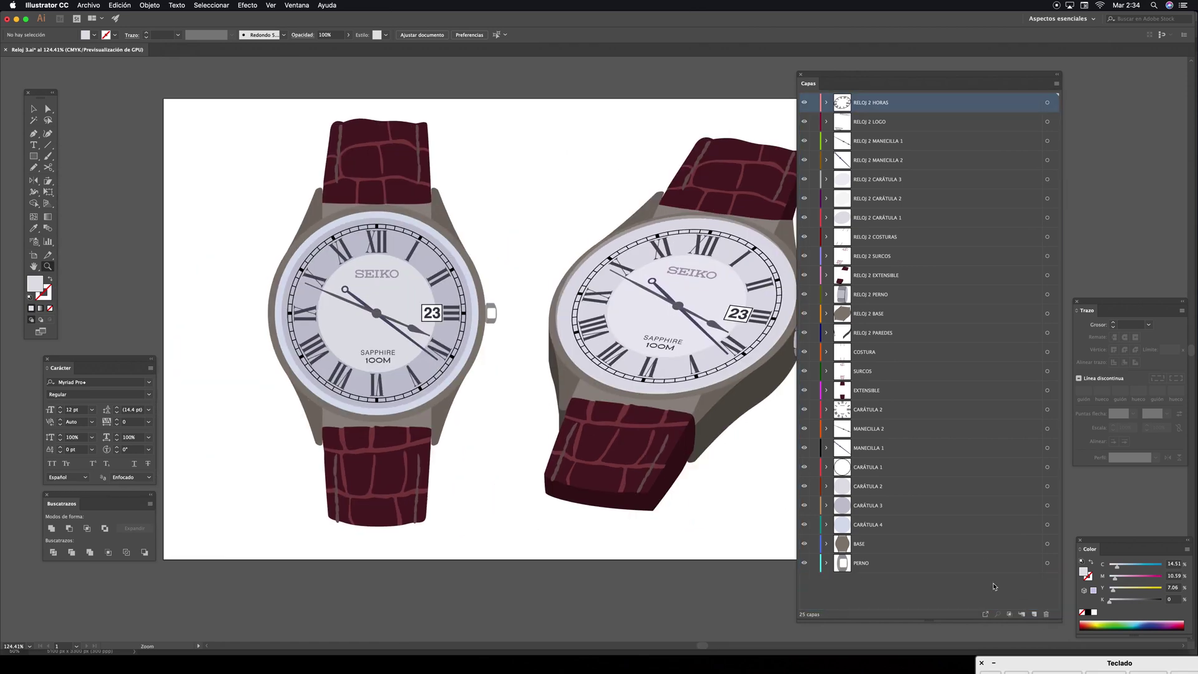
key("v")
left_click_drag(537, 214, 578, 219)
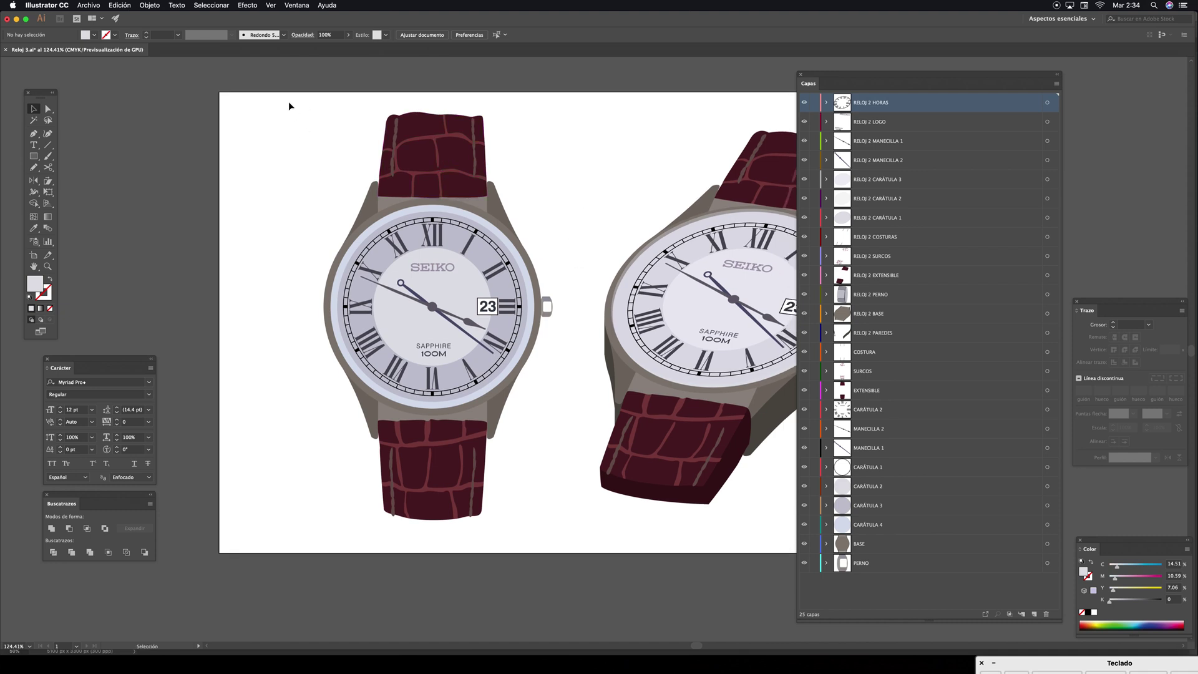
Copy the front-view watch from Reloj 3.ai in Illustrator and paste it into the blank Photoshop document as a smart object
left_click_drag(286, 100, 567, 542)
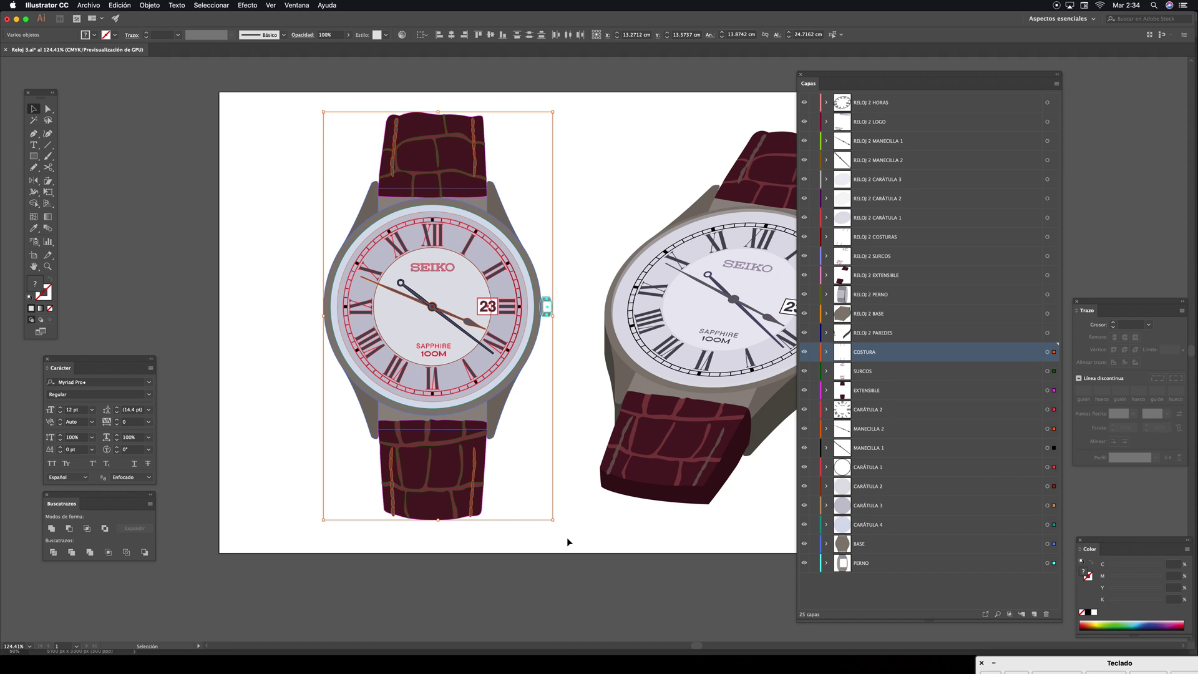
key("super")
key("super+Tab")
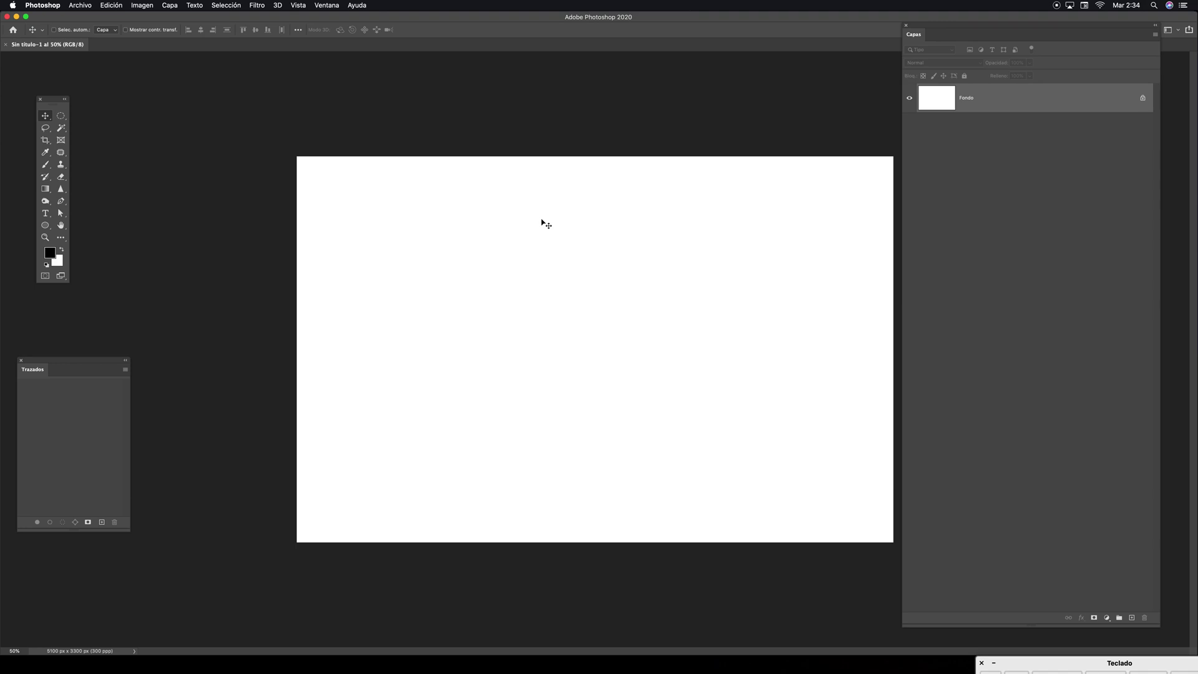
key("super+v")
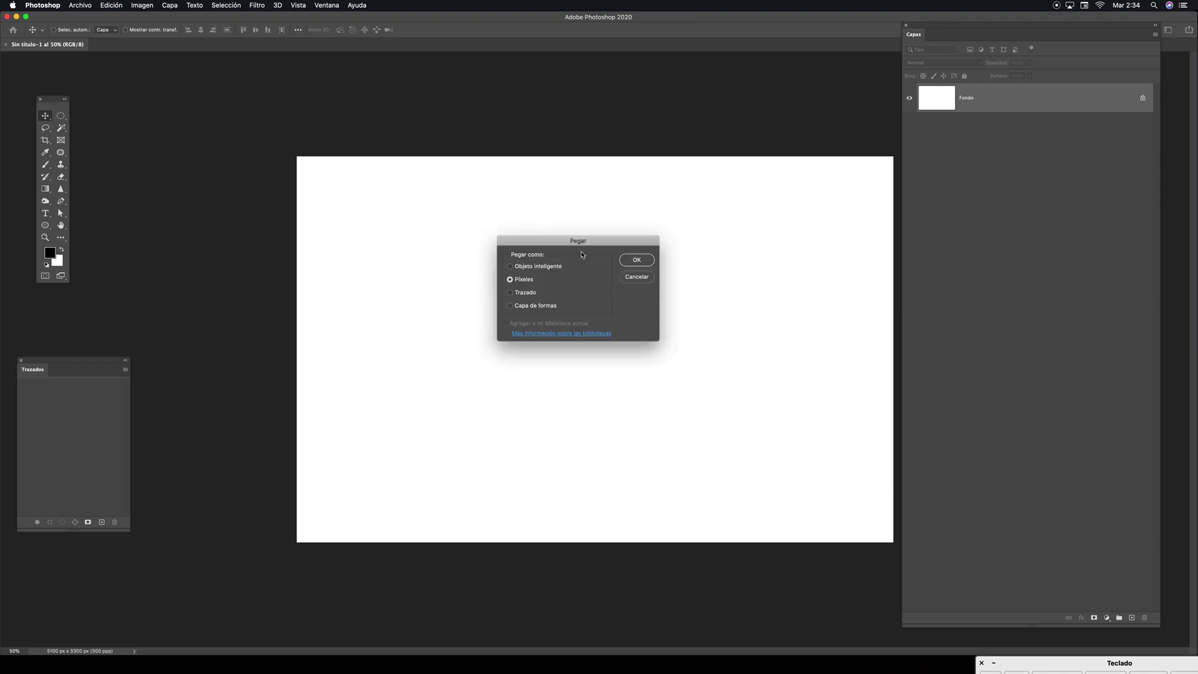
left_click_drag(592, 247, 621, 250)
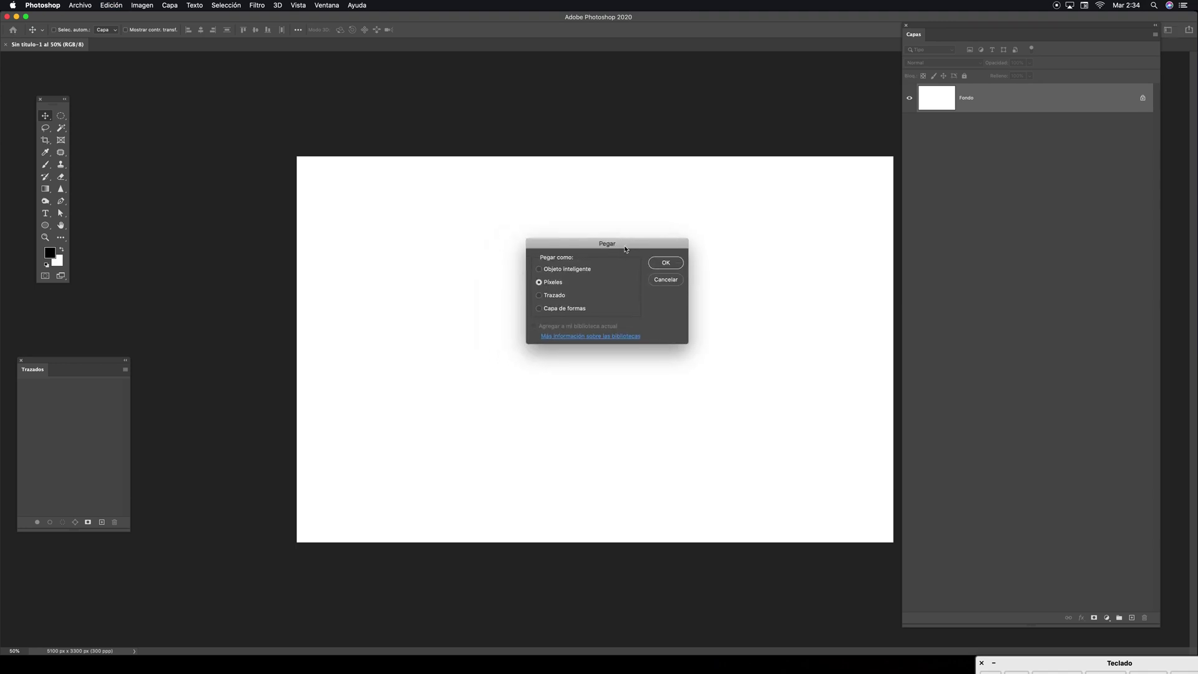
left_click(557, 271)
left_click_drag(630, 242, 645, 245)
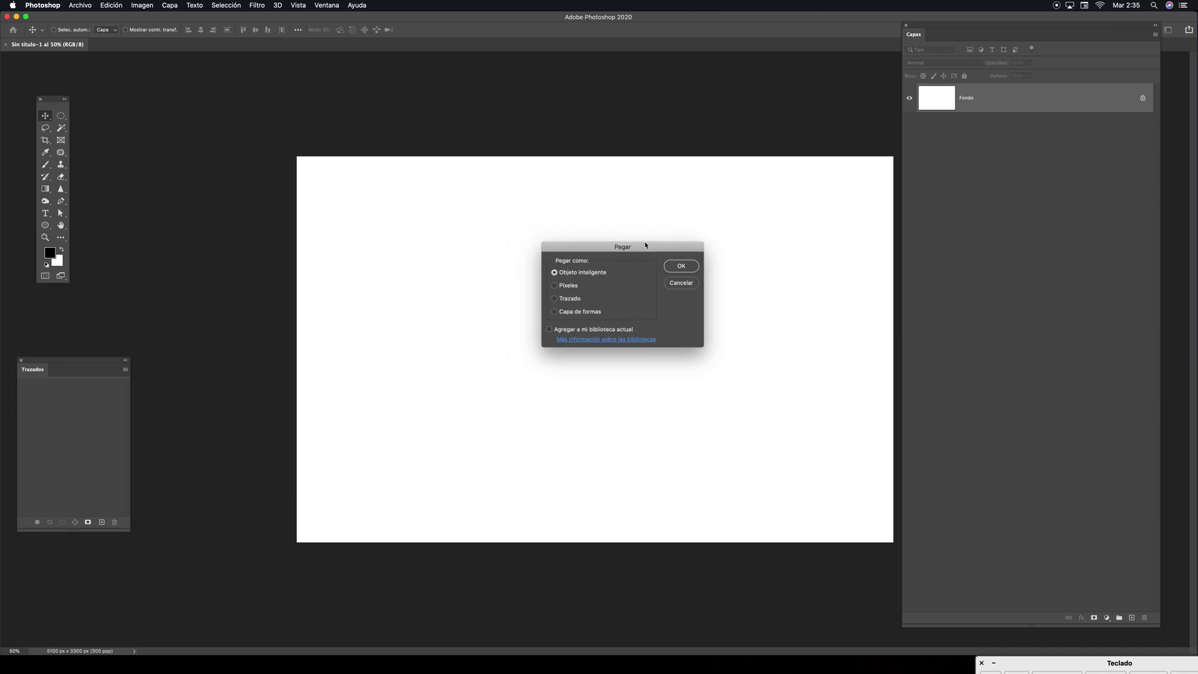
left_click(681, 267)
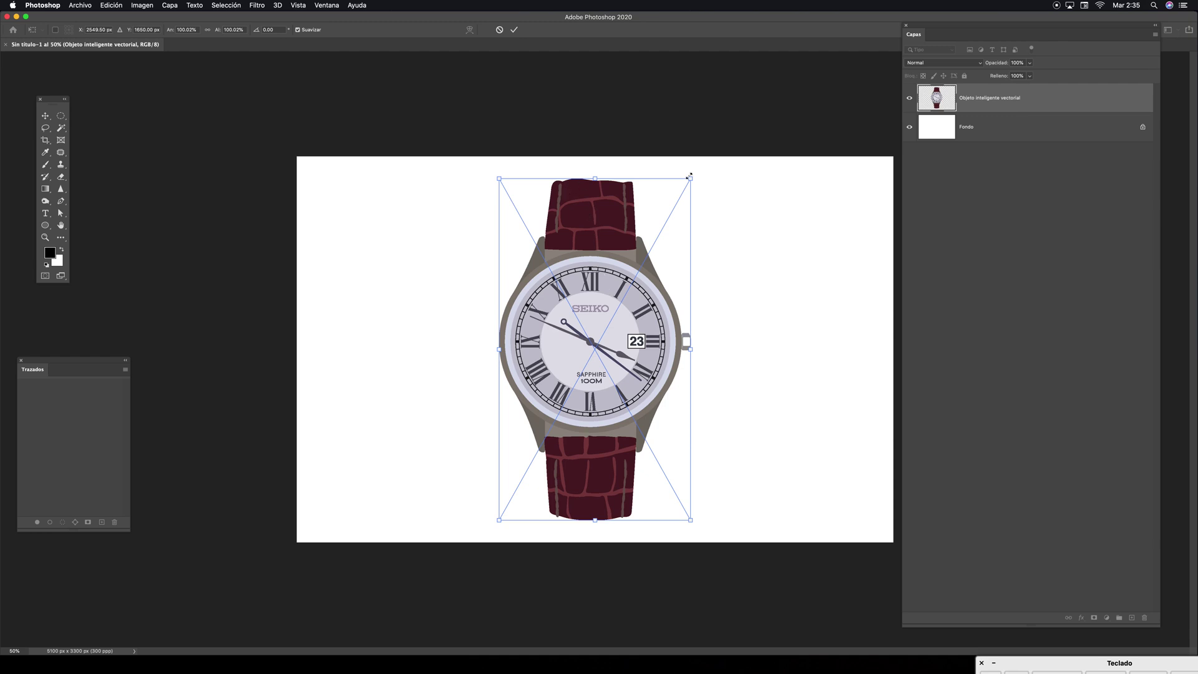
Try scaling the pasted watch down slightly, undo that, place it, and move it to the left half of the canvas
mouse_move(689, 177)
left_mouse_down()
mouse_move(780, 101)
mouse_move(548, 326)
mouse_move(767, 110)
mouse_move(624, 264)
mouse_move(690, 184)
mouse_move(682, 196)
left_mouse_up()
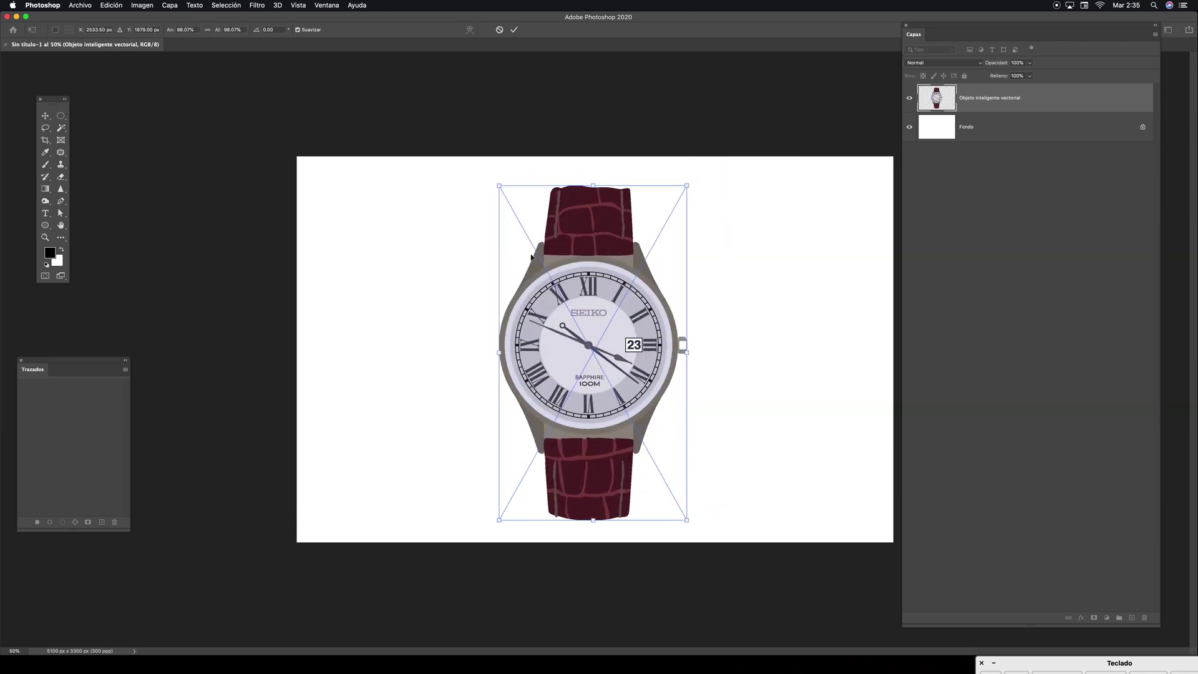
key("super+z")
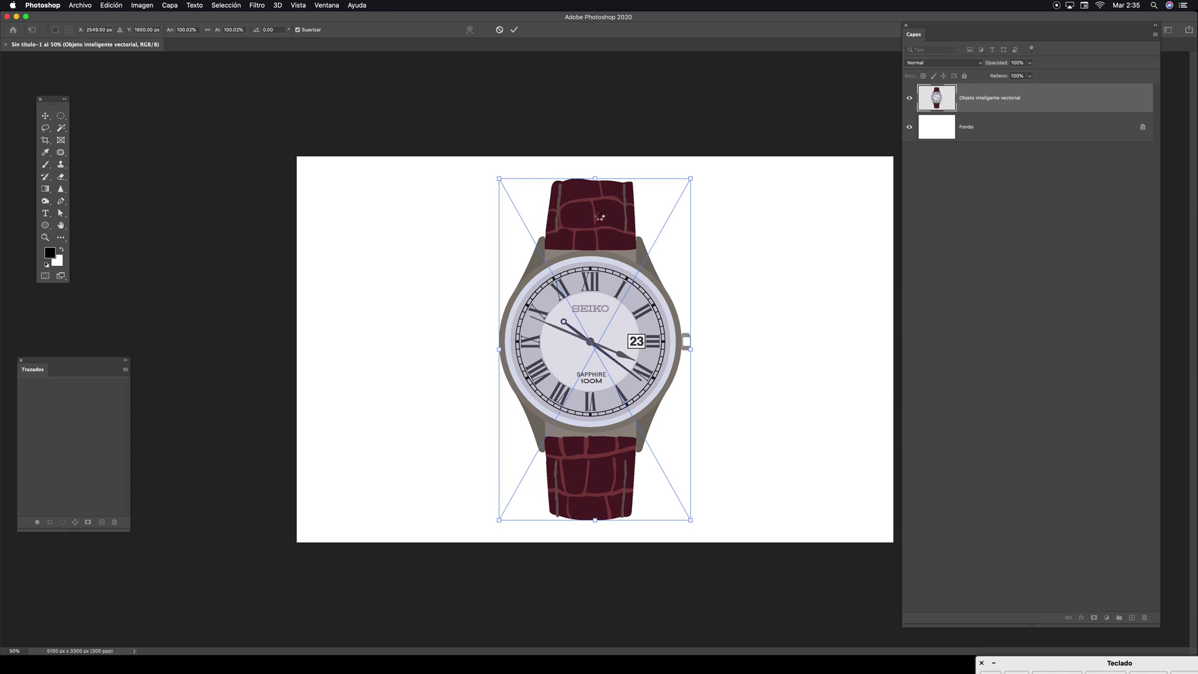
key("Return")
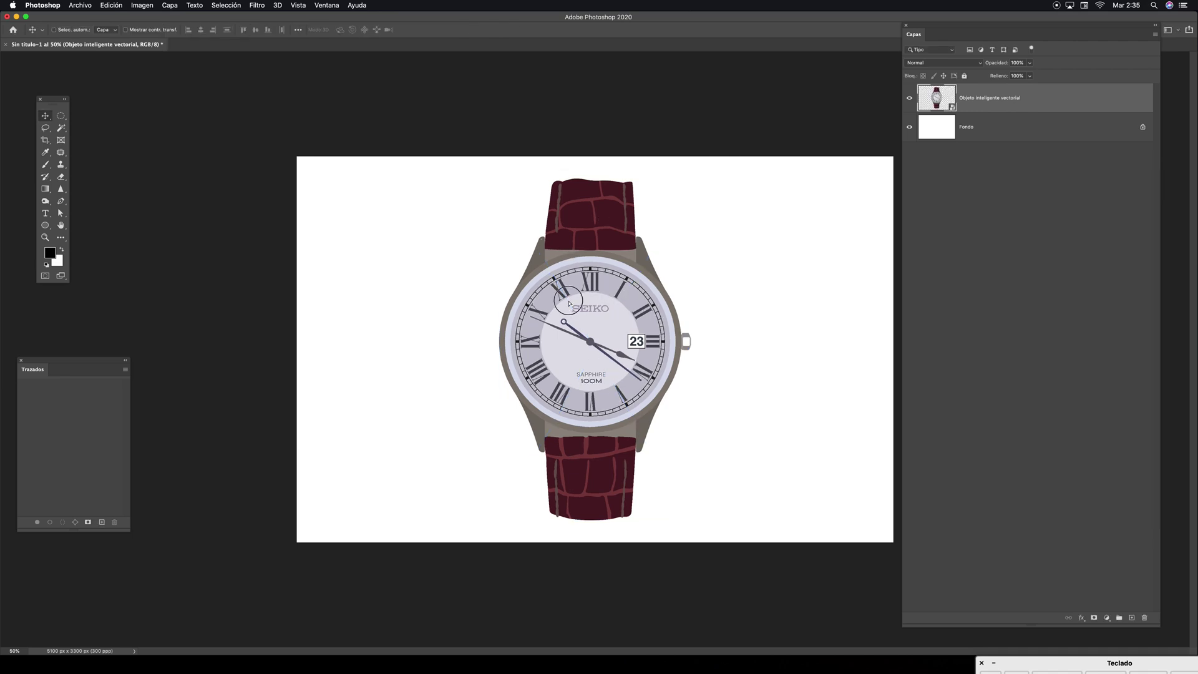
left_click_drag(619, 291, 469, 310)
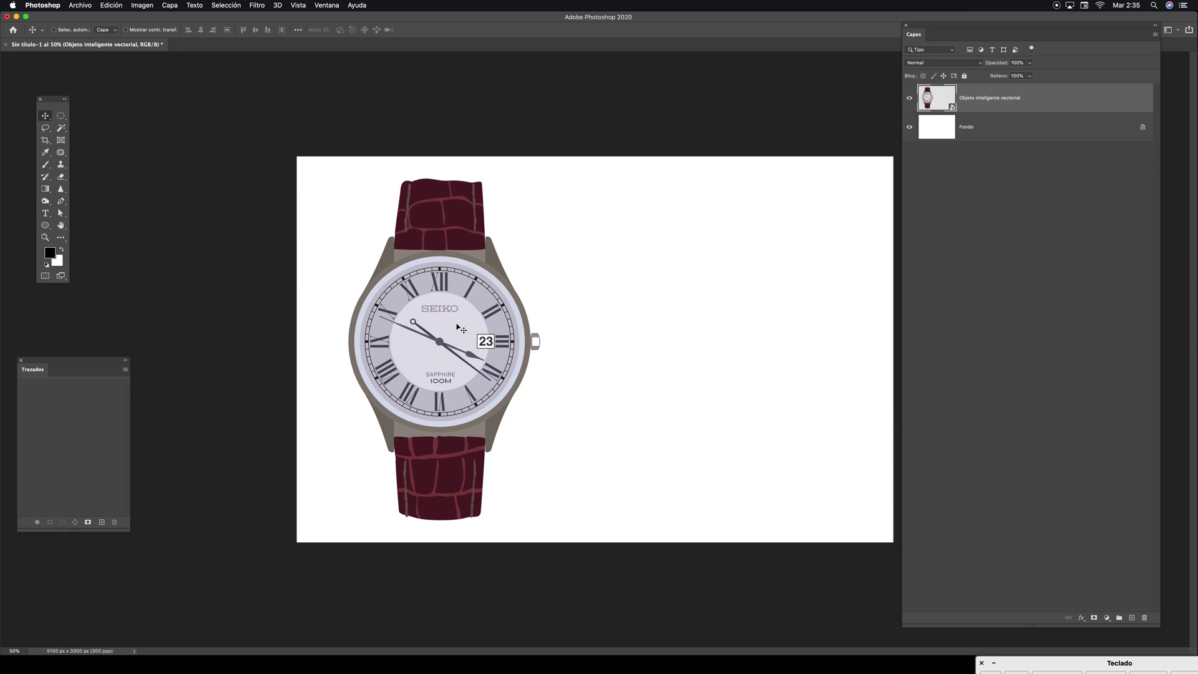
Deselect the original watch in Illustrator, return to Photoshop, and open the watch smart object's vector contents for editing
key("super+Tab")
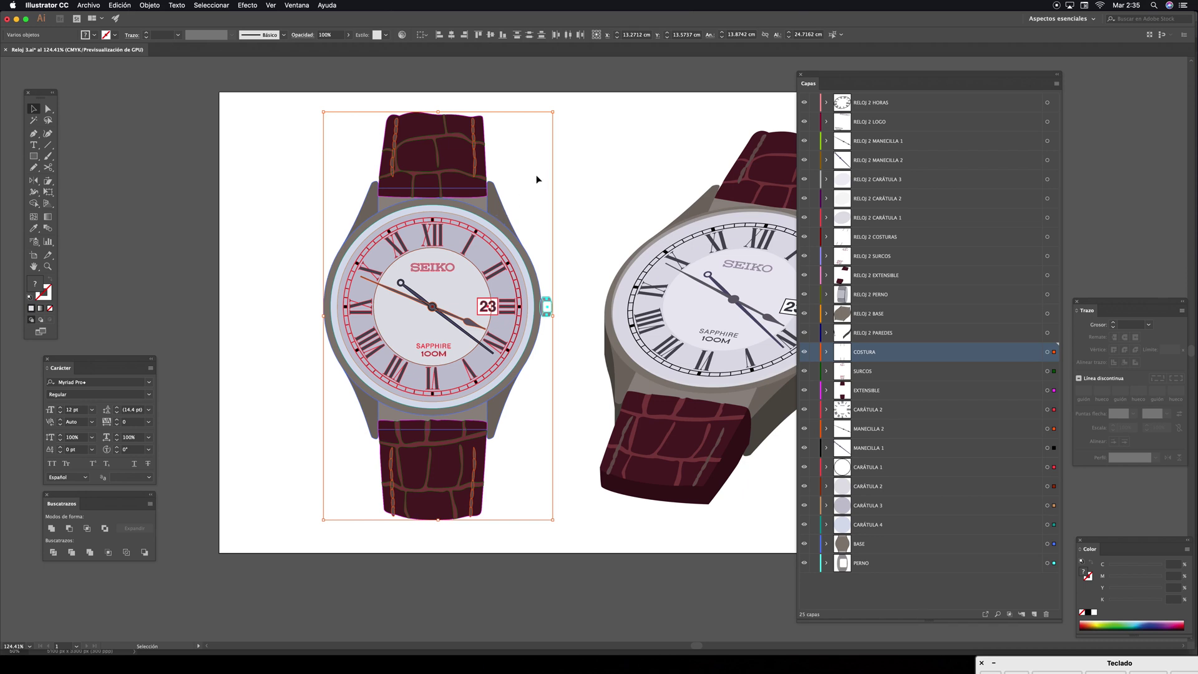
left_click(569, 172)
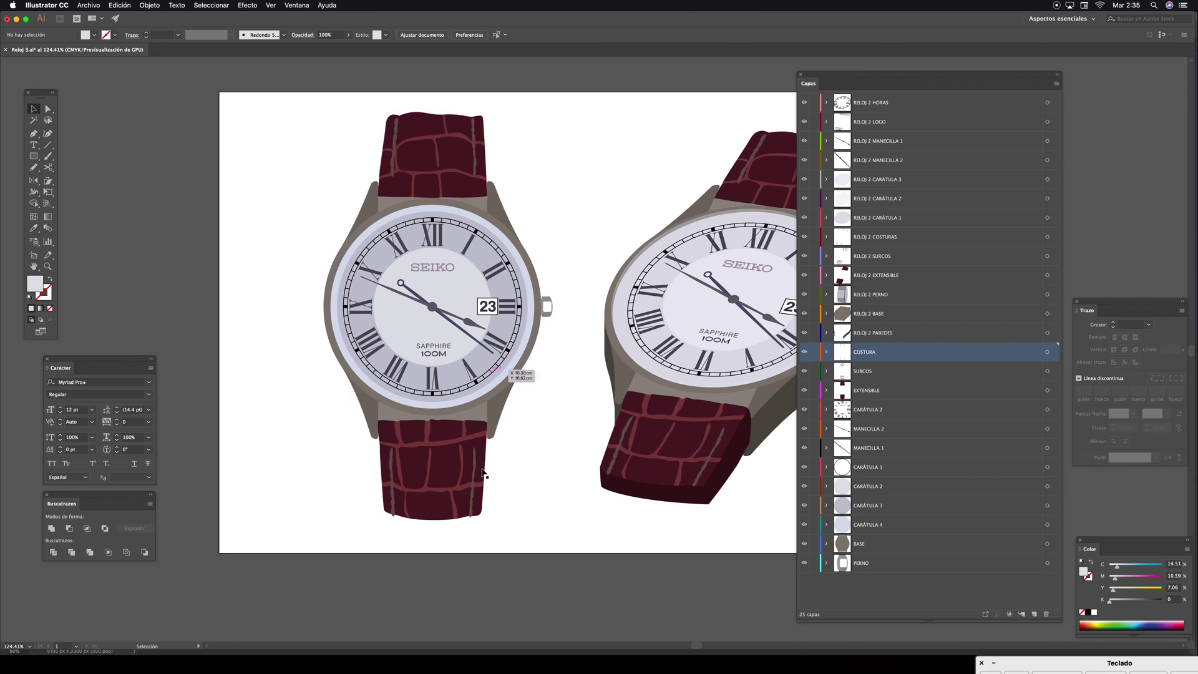
key("super+Tab")
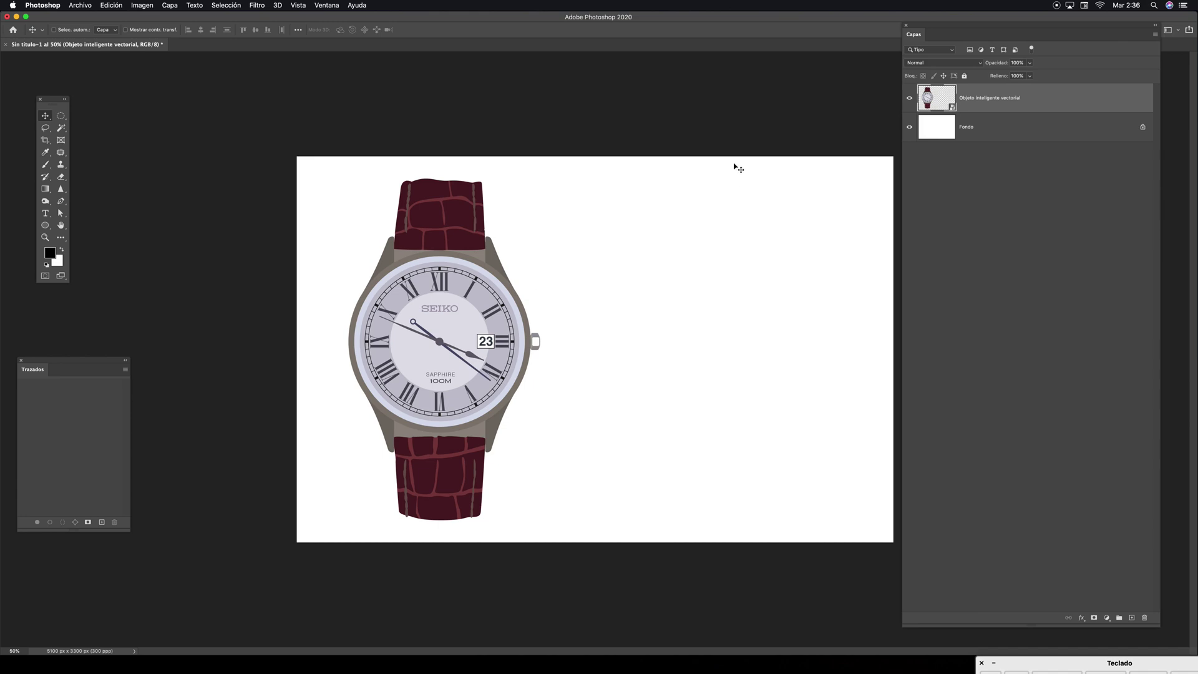
double_click(953, 109)
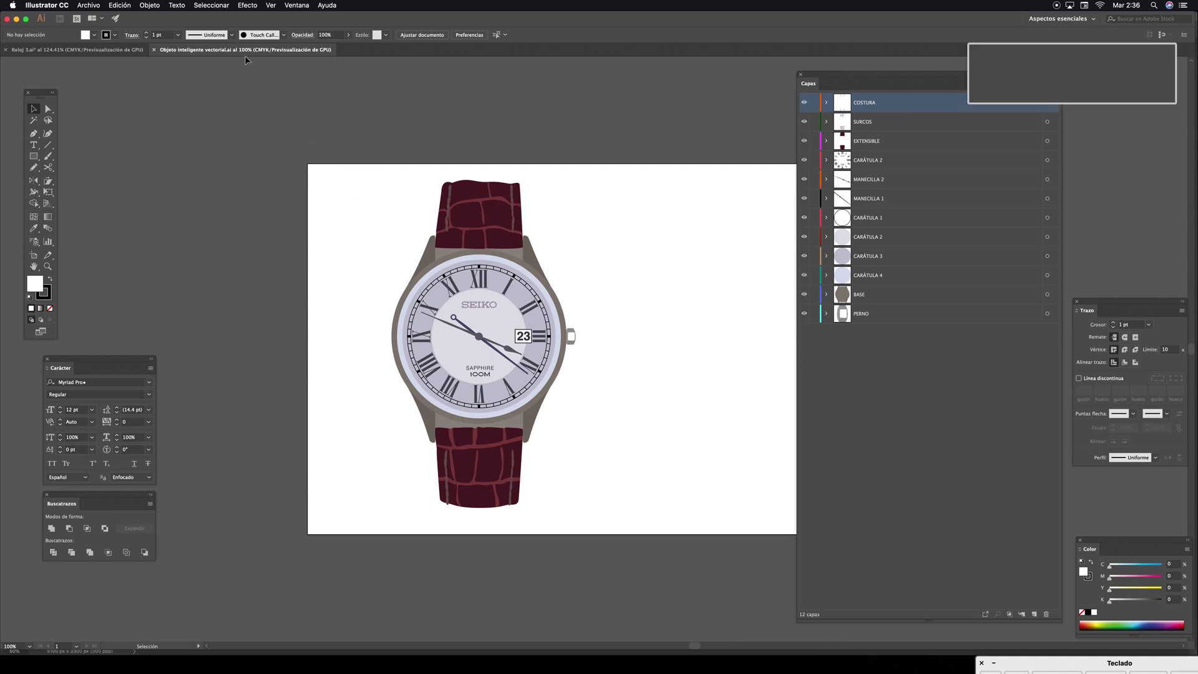
mouse_move(500, 20)
left_mouse_down()
mouse_move(525, 35)
mouse_move(502, 21)
left_mouse_up()
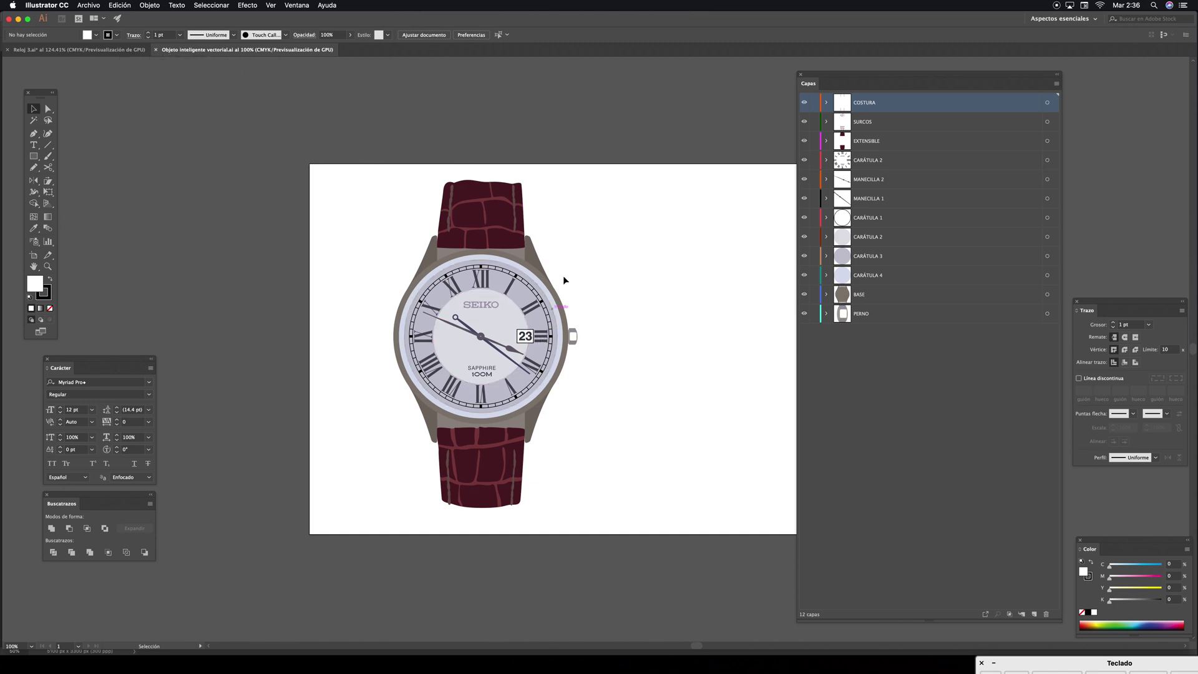
Recolor the watch's upper strap with a bright blue fill in the smart object's contents file
key("z")
left_click_drag(499, 212, 631, 139)
key("a")
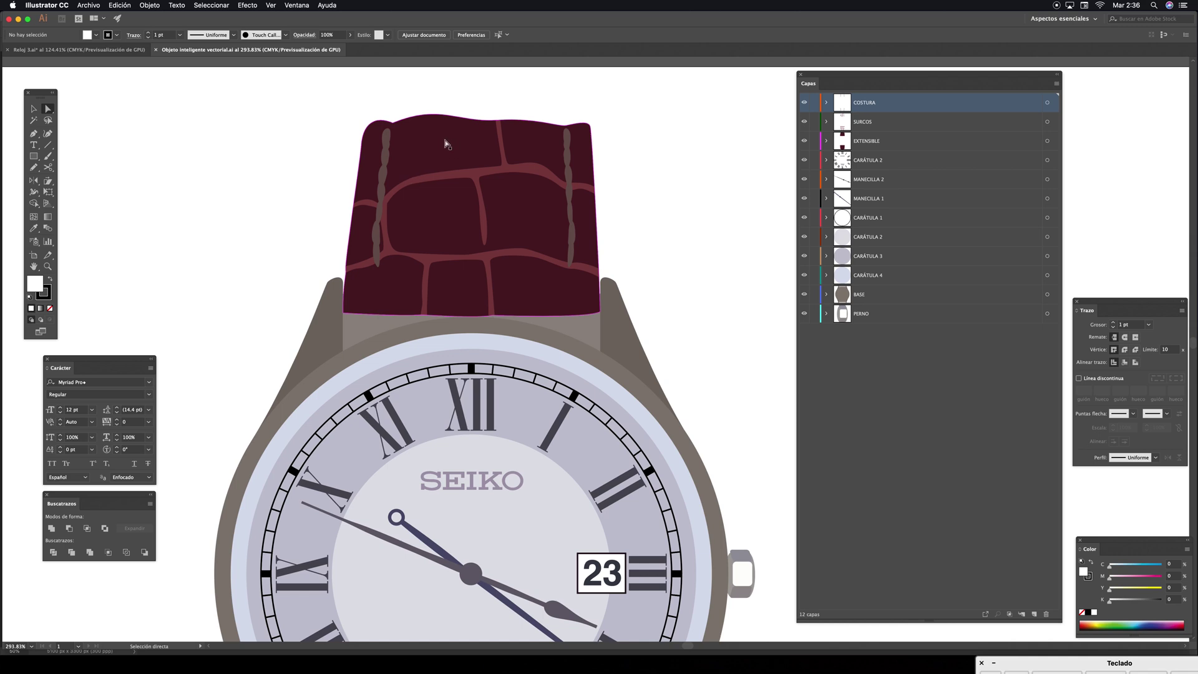
left_click(450, 154)
double_click(35, 284)
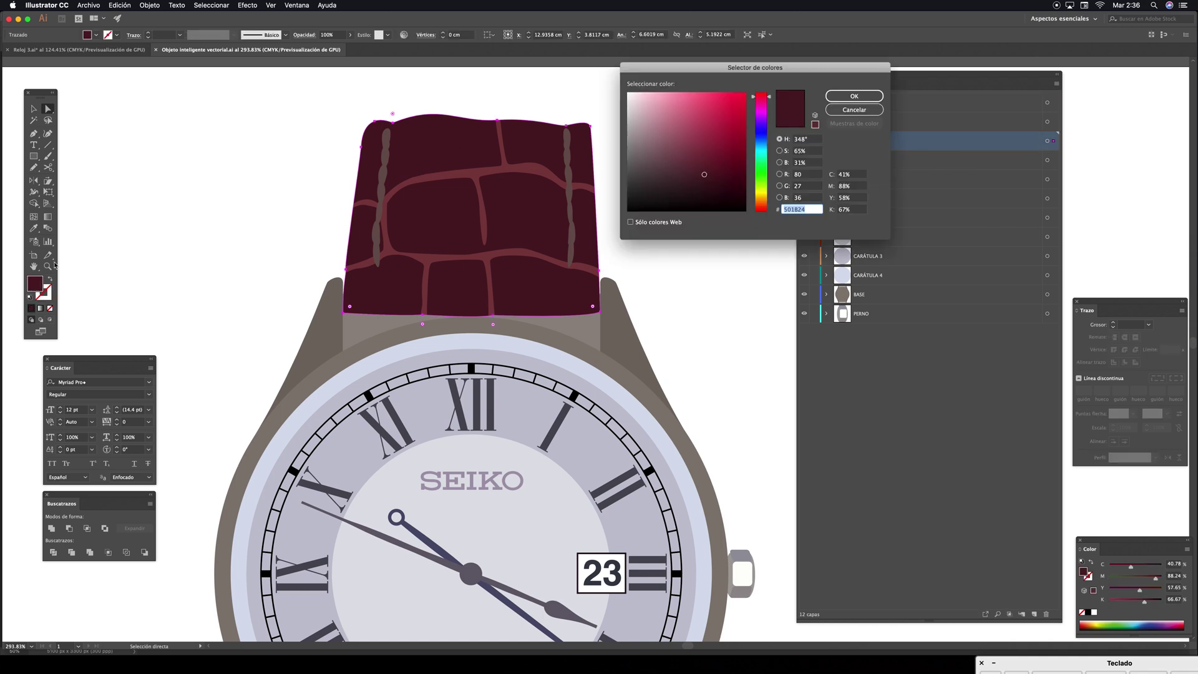
left_click(760, 144)
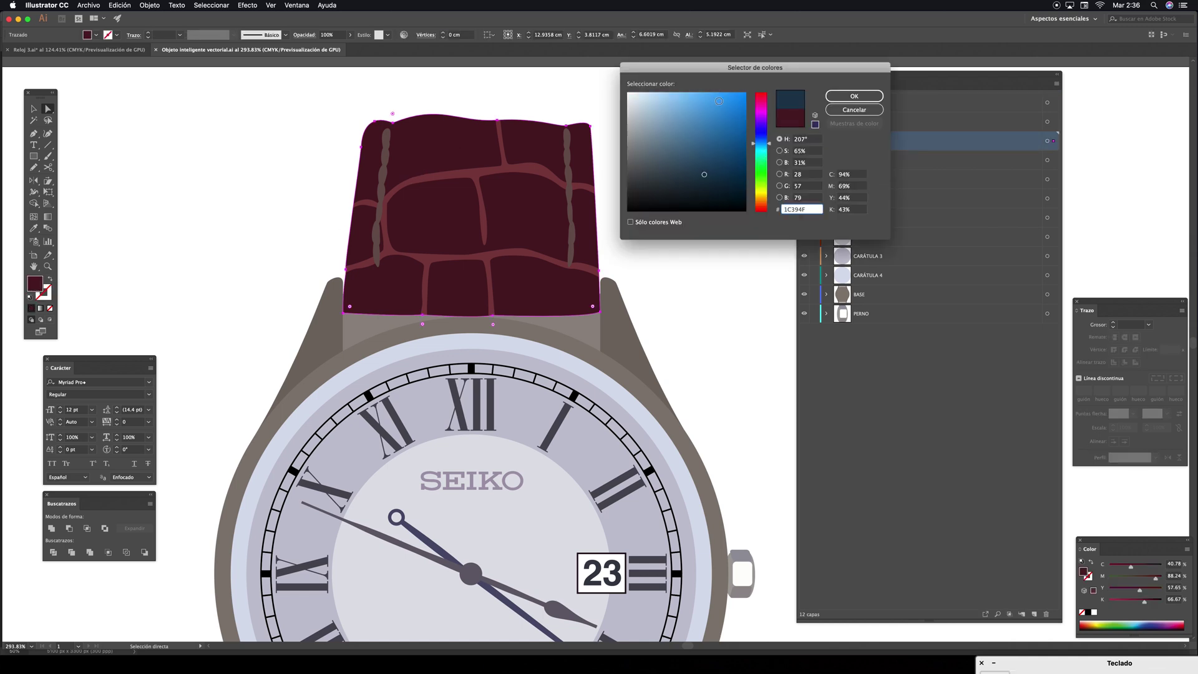
left_click(716, 100)
left_click(857, 98)
key("v")
left_click(638, 141)
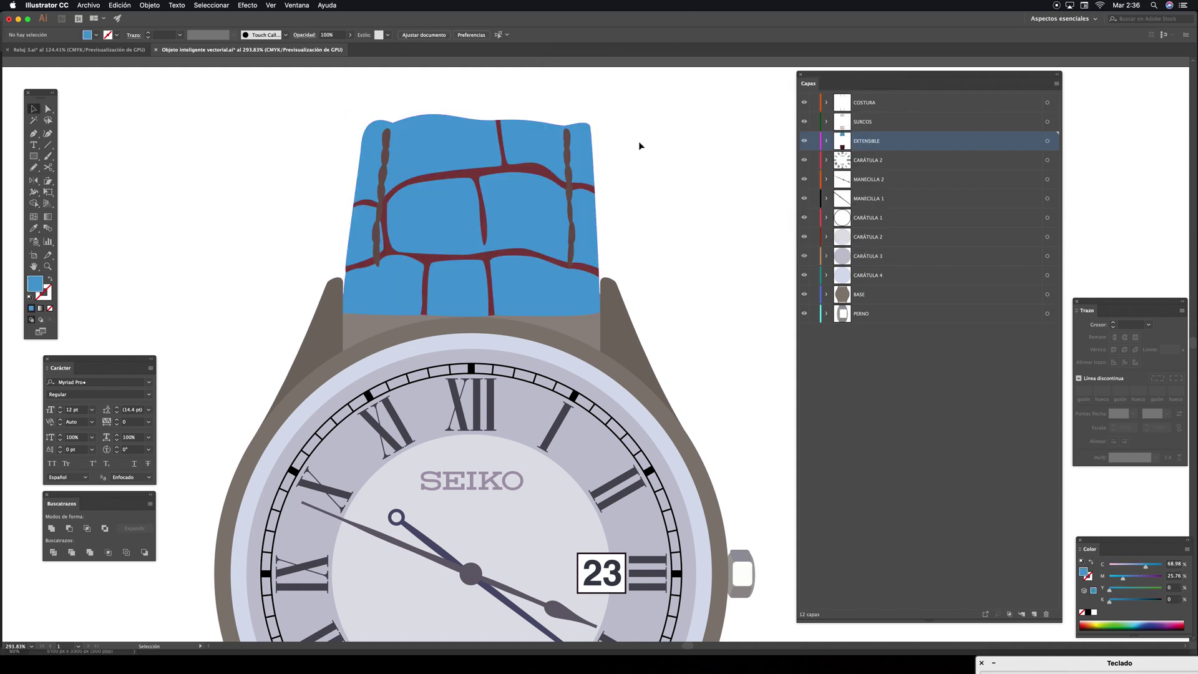
Save the smart object's contents and switch to Photoshop to check the blue upper strap
key("a")
key("super+s")
key("v")
key("a")
key("super+Tab")
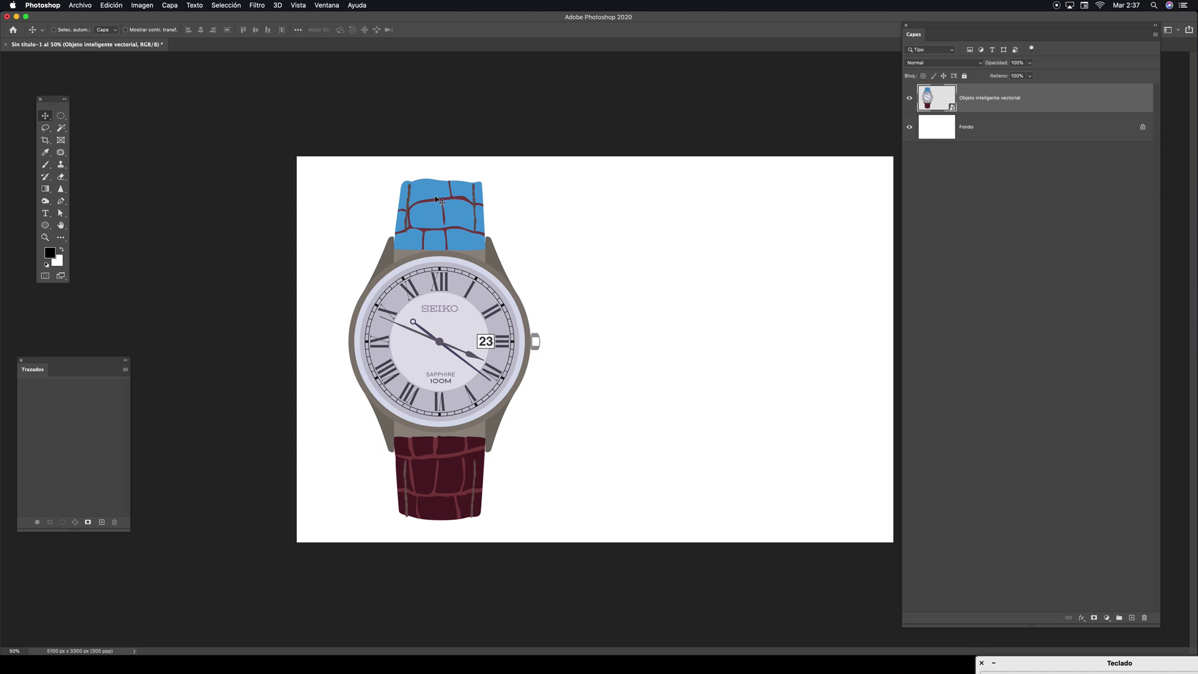
Switch back to Illustrator and move the watch crown to the right, detached from the case
key("super+Tab")
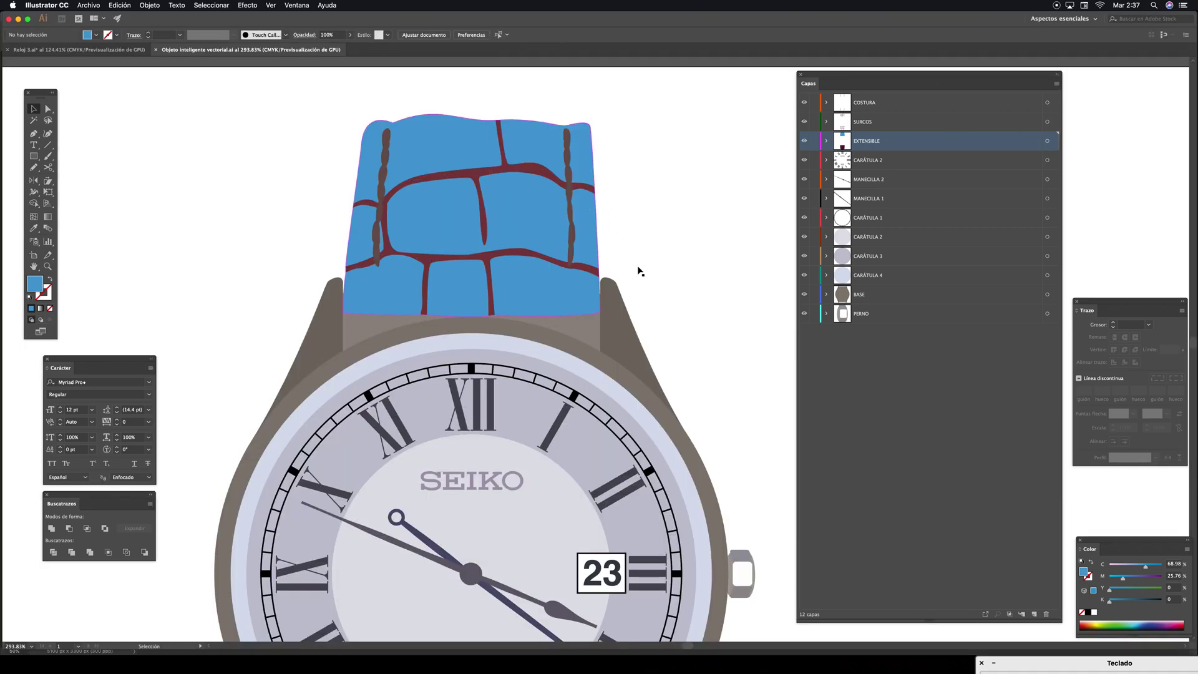
left_click_drag(633, 343, 575, 342)
key("super+minus")
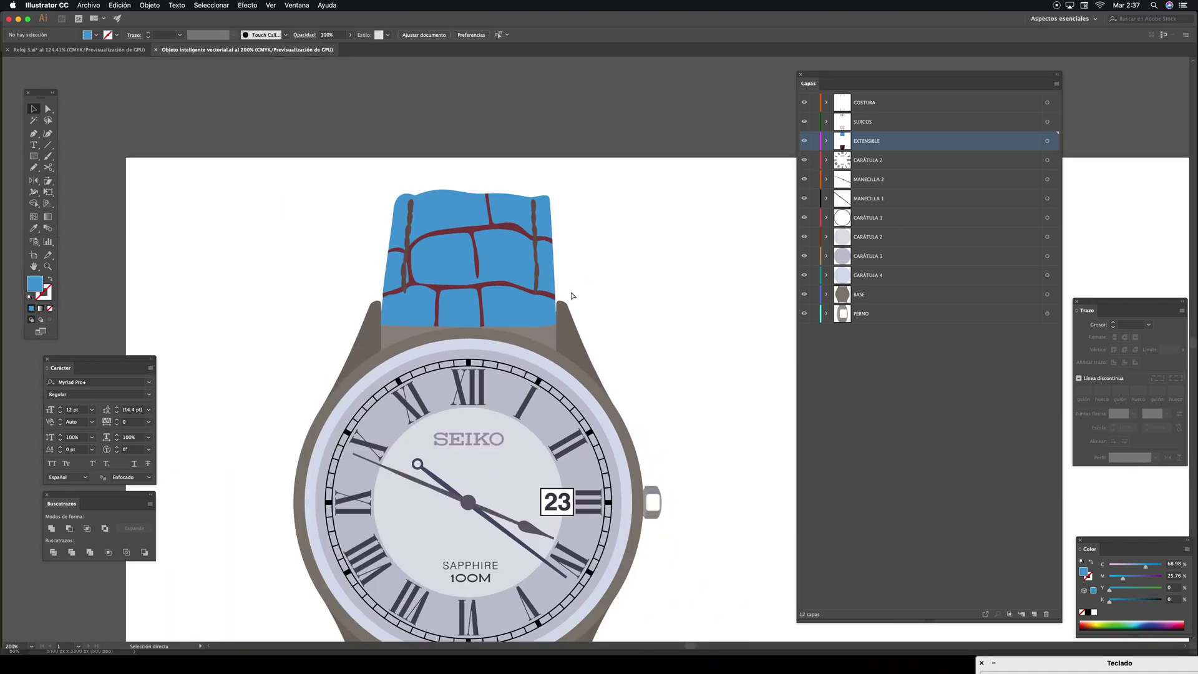
left_click_drag(553, 284, 523, 171)
left_click(541, 300)
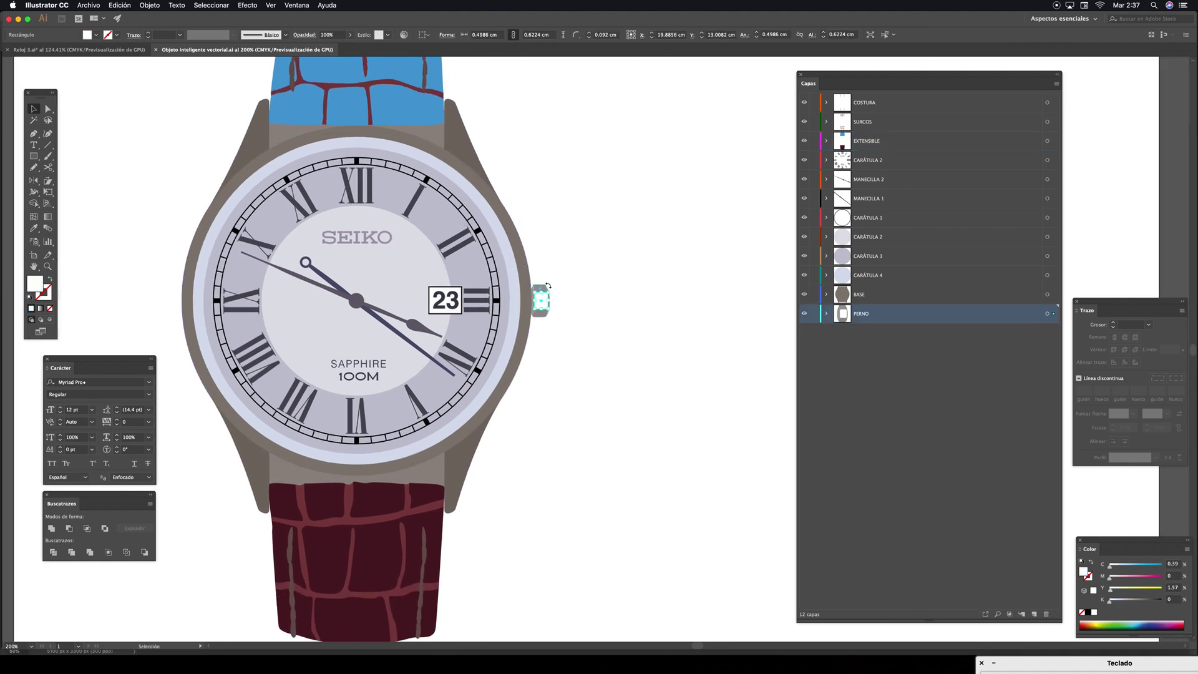
left_click_drag(537, 301, 572, 301)
left_click(603, 247)
left_click_drag(549, 217, 628, 375)
Change the upper strap's fill to the near-black blue 030F16
key("a")
left_click(428, 140)
double_click(33, 281)
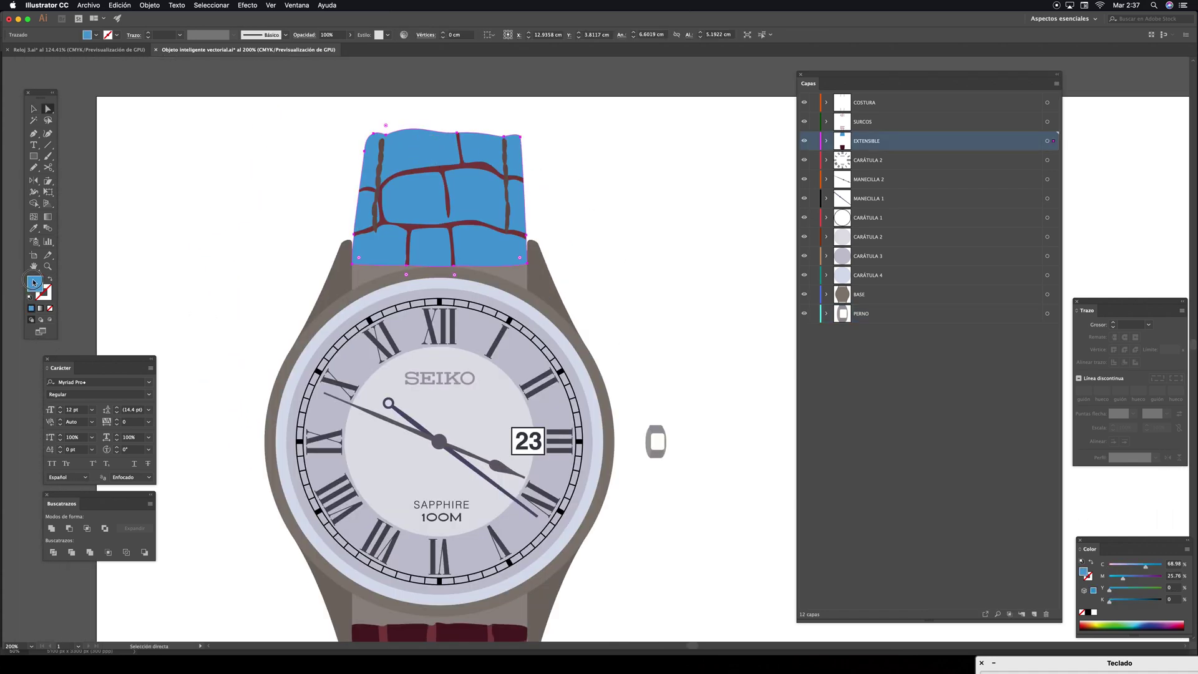
left_click(728, 200)
left_click(851, 101)
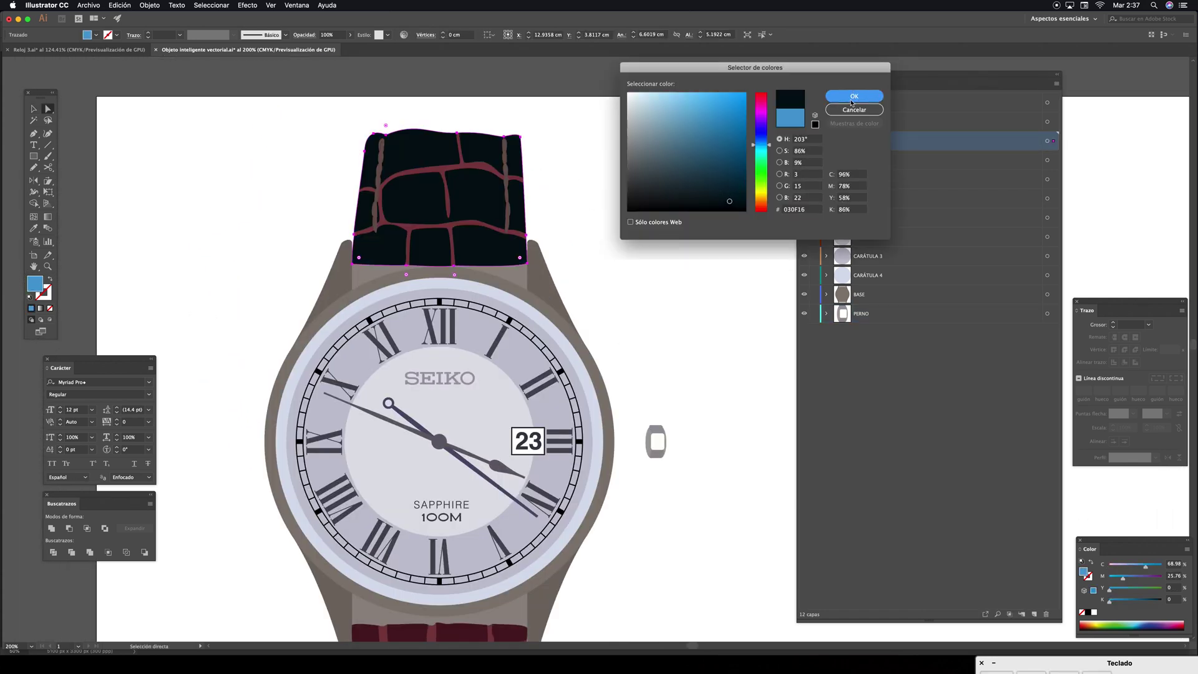
Pull the anchor point on the upper strap's top edge down into the dial to form a deep notch
left_click_drag(416, 98, 446, 405)
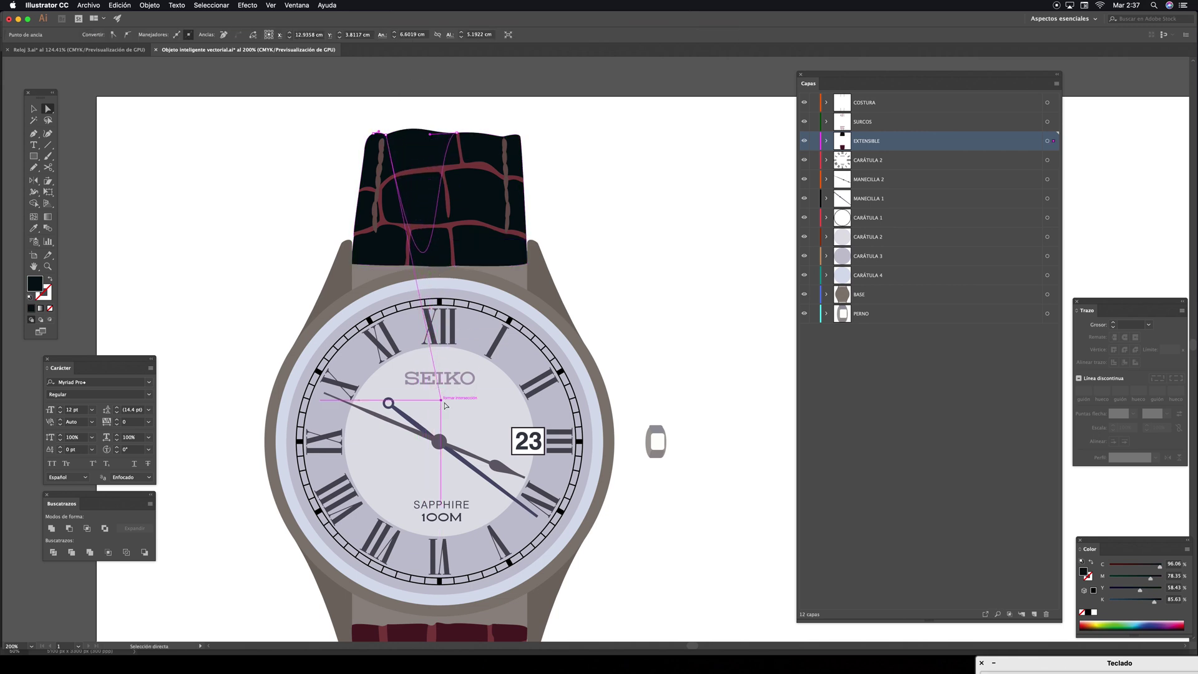
left_click(699, 375)
left_click_drag(681, 367, 621, 303)
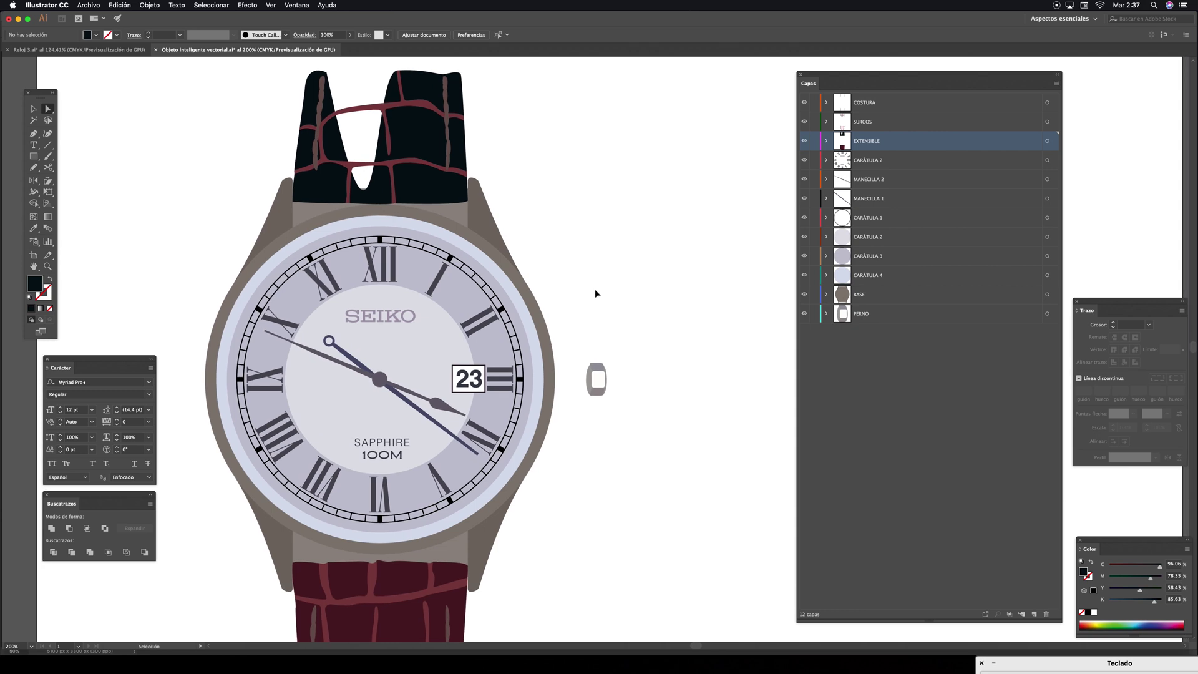
Save the edited vector contents and switch to Photoshop to check the smart object with the notched strap and detached crown
key("super+s")
key("super+Tab")
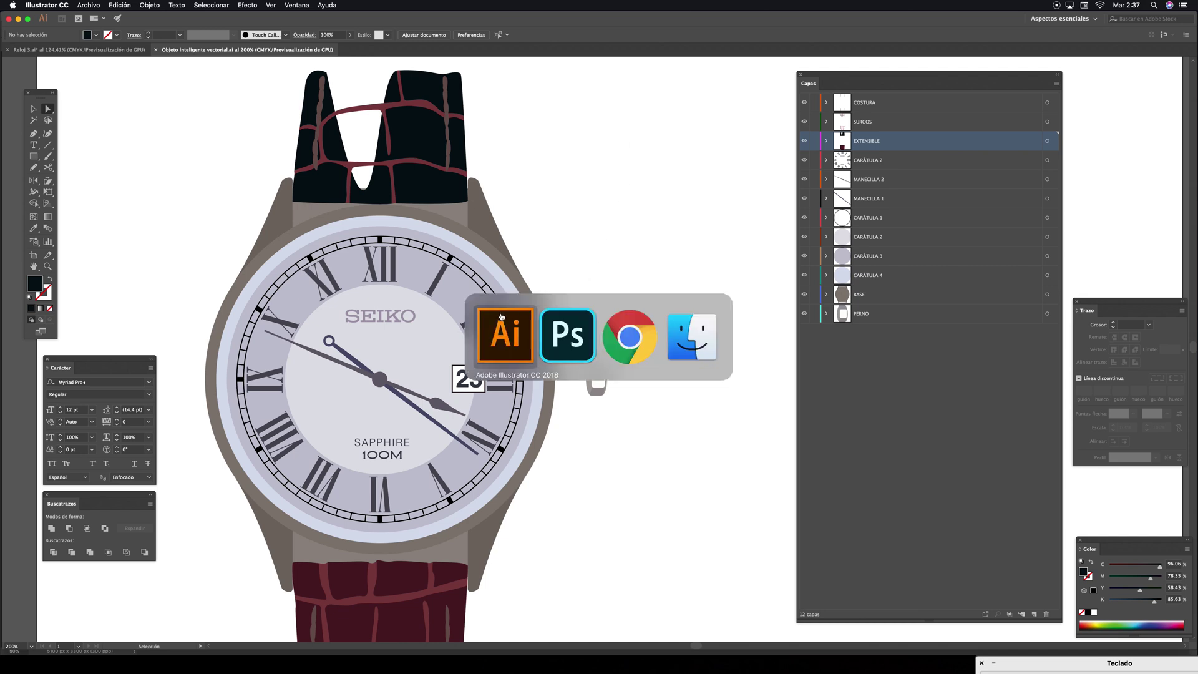
left_click(557, 337)
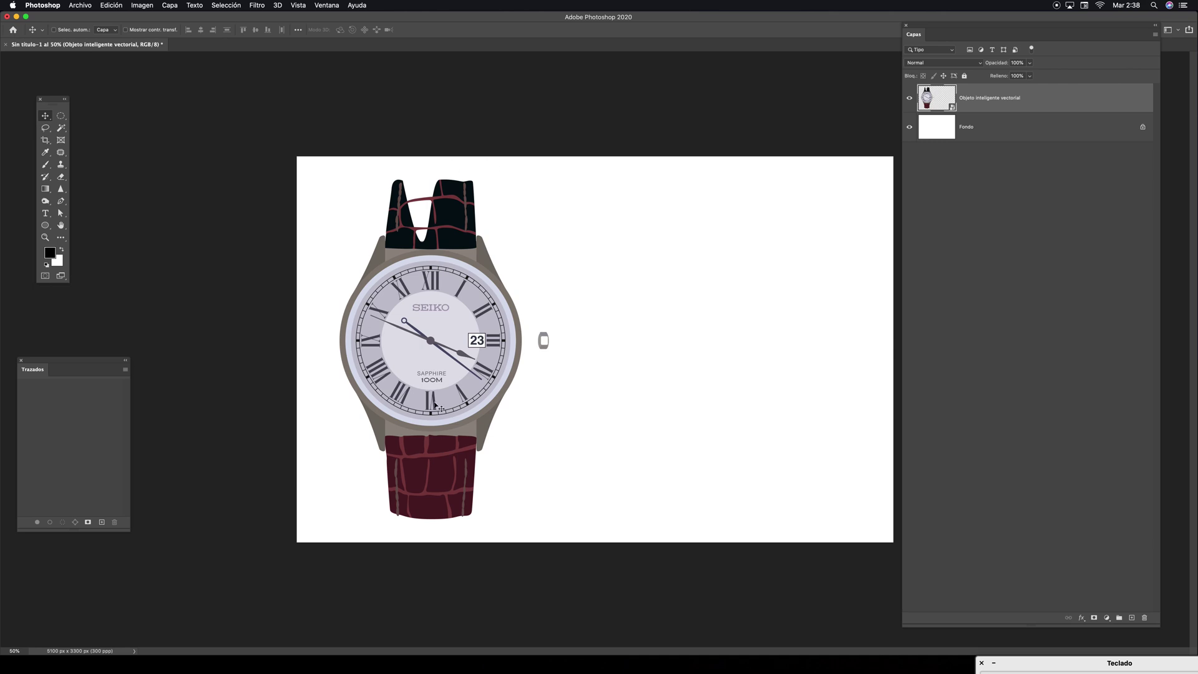
Delete the watch smart object layer in Photoshop and close its contents file, Objeto inteligente vectorial.ai, in Illustrator
key("super+Tab")
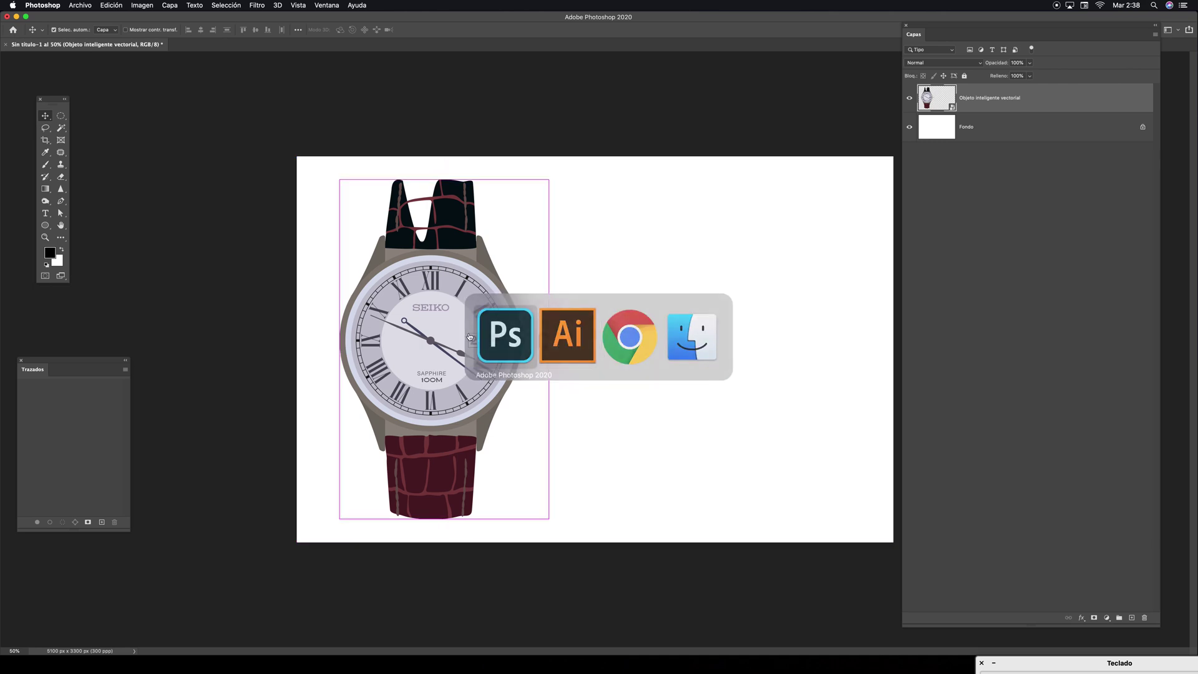
left_click_drag(946, 104, 1144, 617)
key("super+Tab")
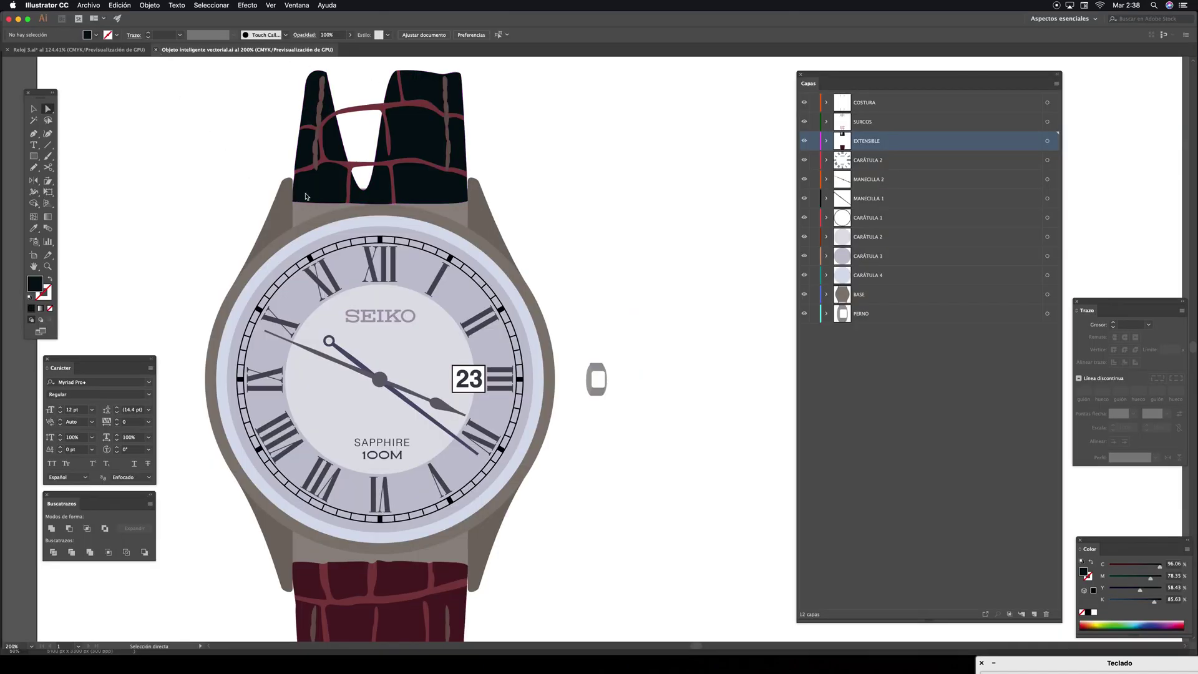
key("super+w")
Copy the entire front-view watch from Reloj 3.ai and switch to Photoshop
left_click_drag(589, 317, 494, 334)
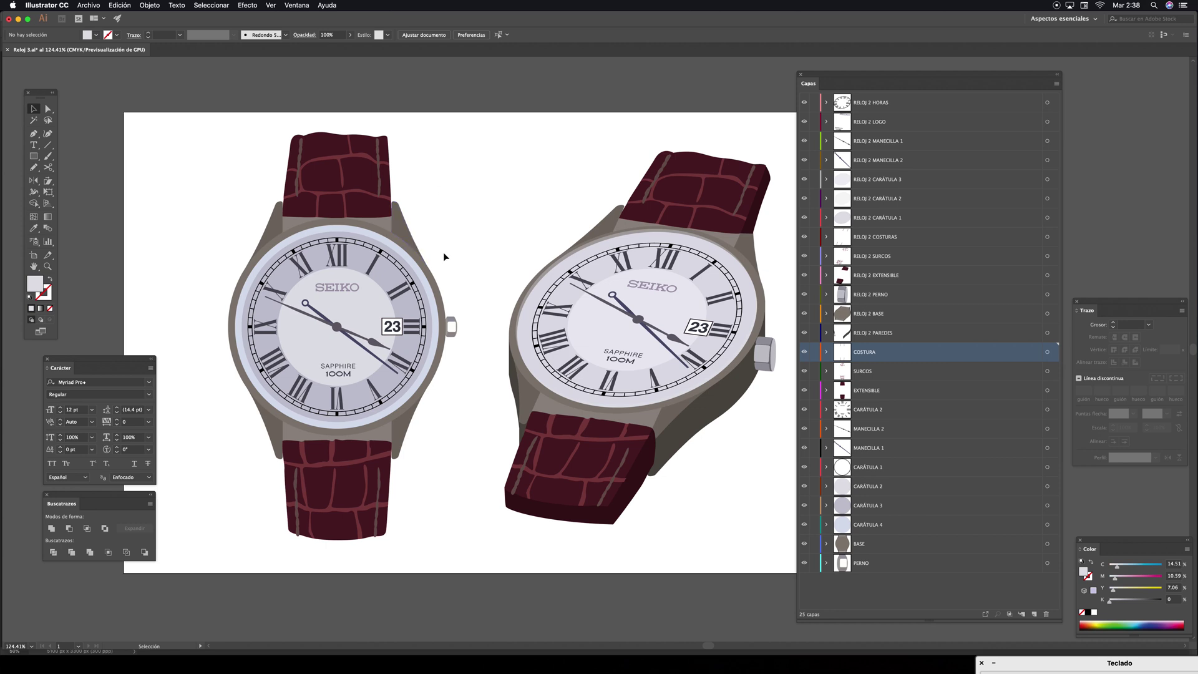
scroll(443, 252, "left", 1)
left_click_drag(220, 131, 472, 548)
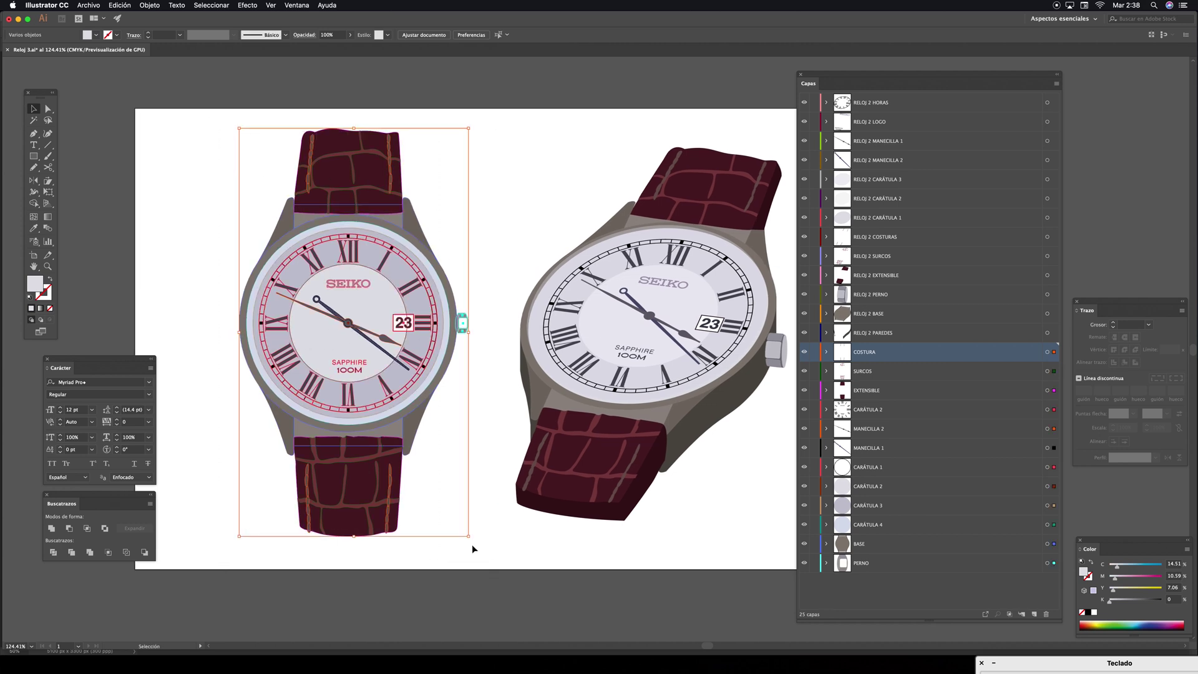
key("super+Tab")
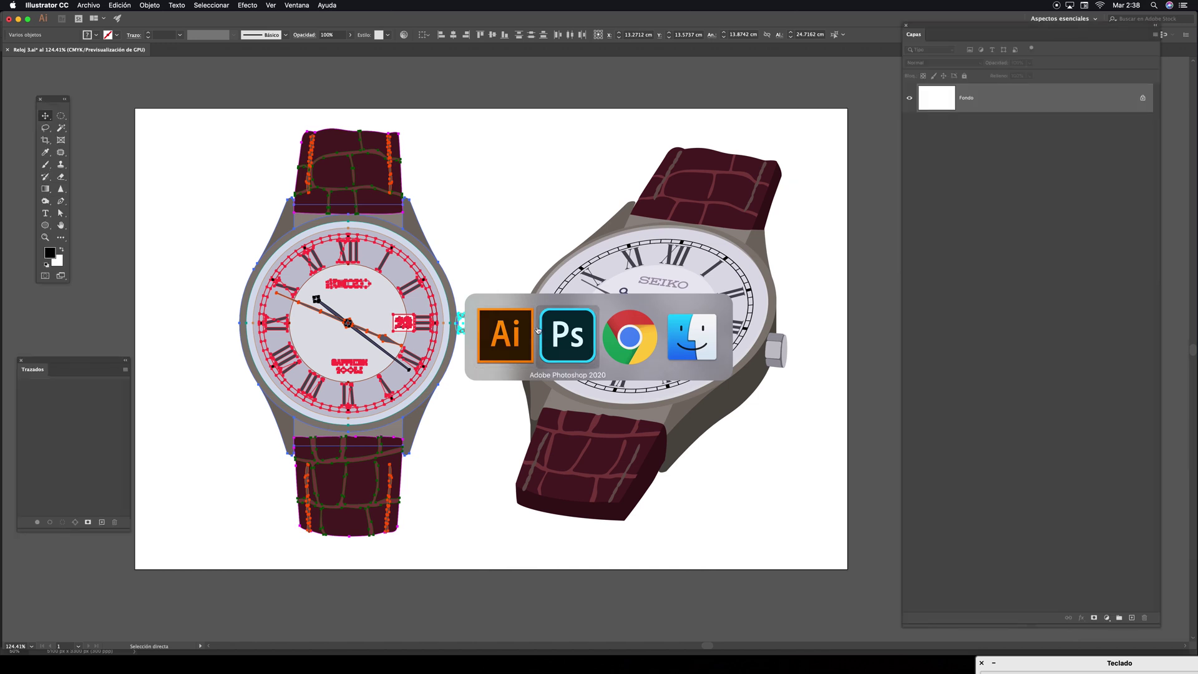
Paste the watch as pixels (Píxeles), scale it down slightly, and shift it toward the canvas's left side
key("super+v")
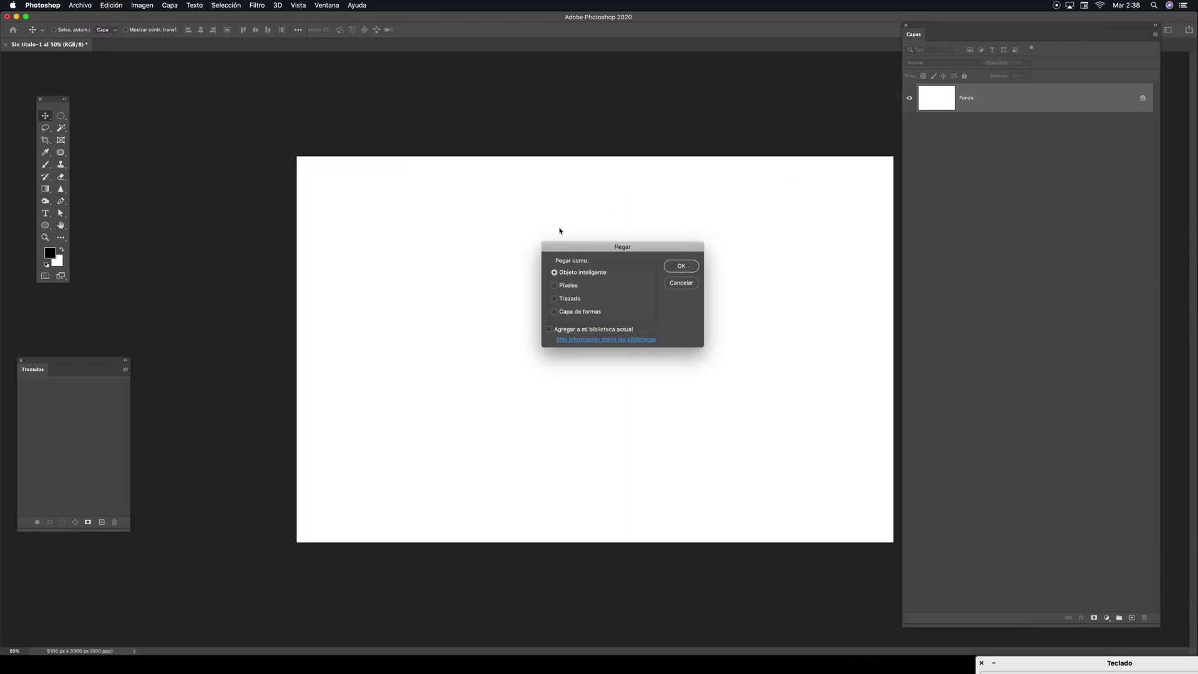
left_click(552, 283)
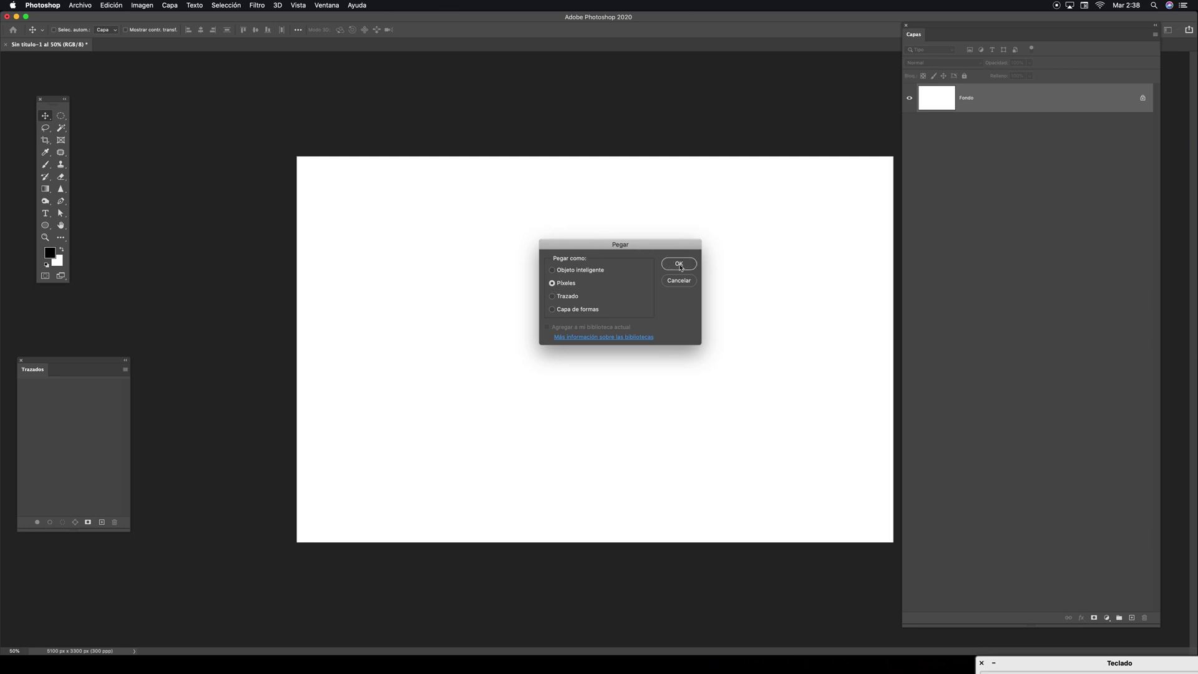
left_click(679, 263)
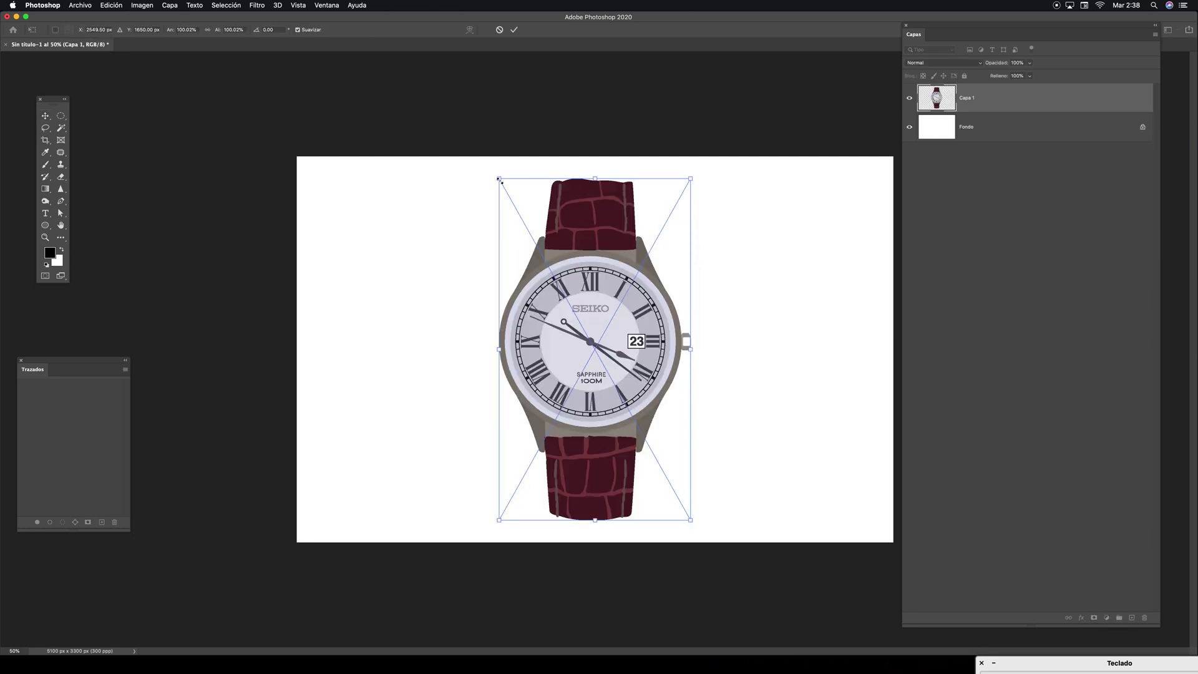
mouse_move(500, 180)
left_mouse_down()
mouse_move(449, 149)
mouse_move(457, 142)
mouse_move(517, 198)
mouse_move(500, 183)
left_mouse_up()
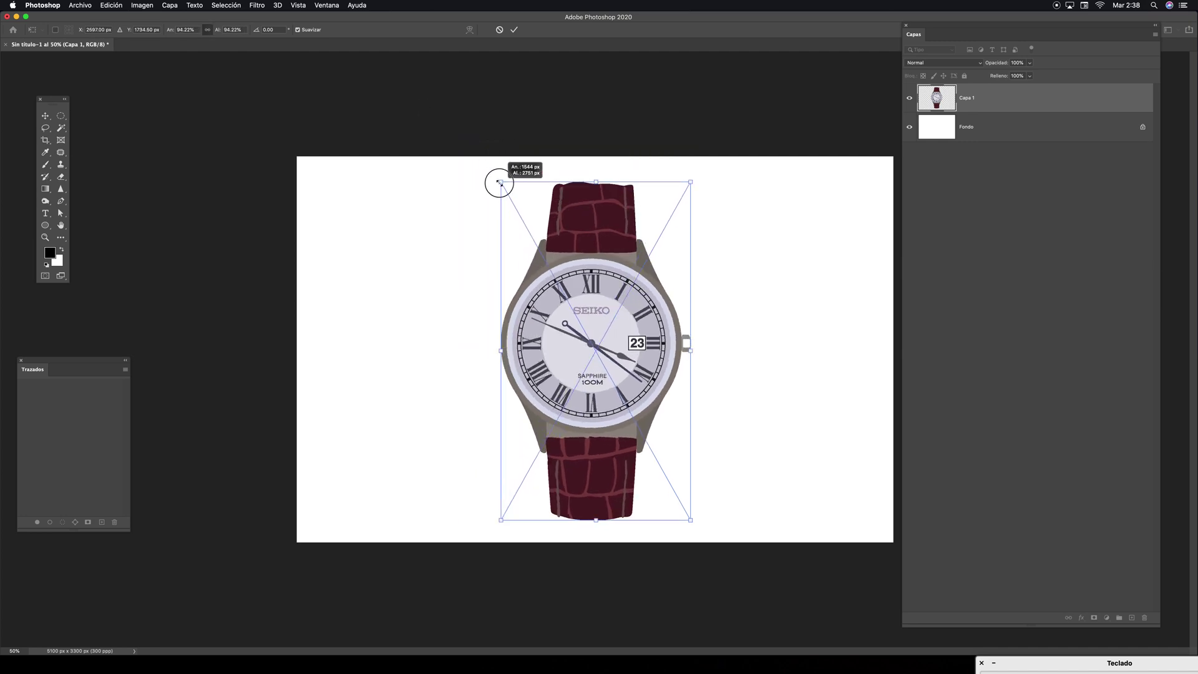
key("Return")
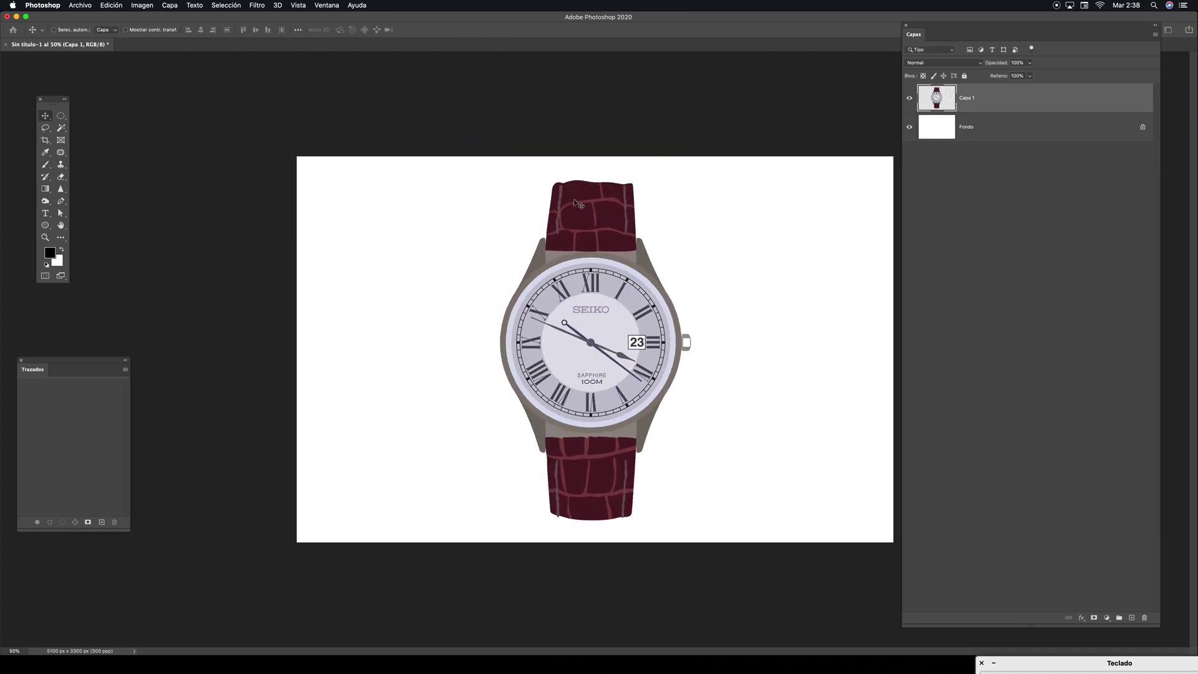
left_click_drag(614, 276, 452, 276)
Set the foreground color to black (000000) and switch to the Brush tool, with the upper strap in close view
key("z")
left_click_drag(467, 227, 474, 181)
key("i")
left_click_drag(454, 221, 160, 275)
left_click(50, 253)
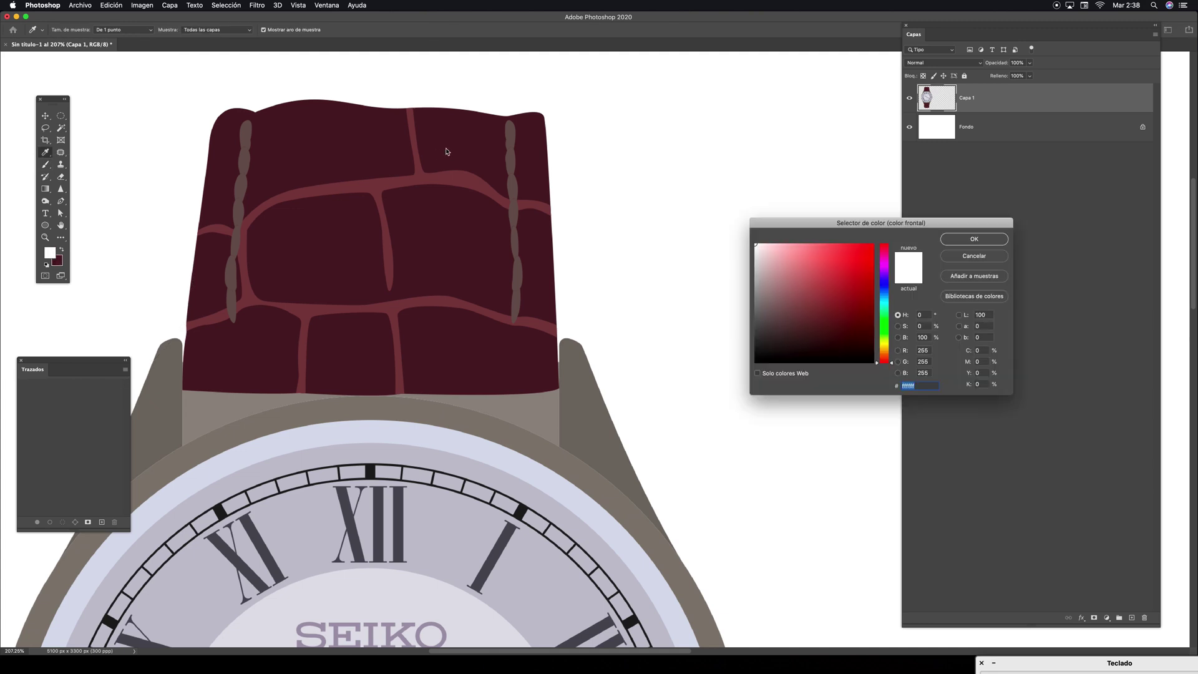
type("000000")
key("Return")
key("b")
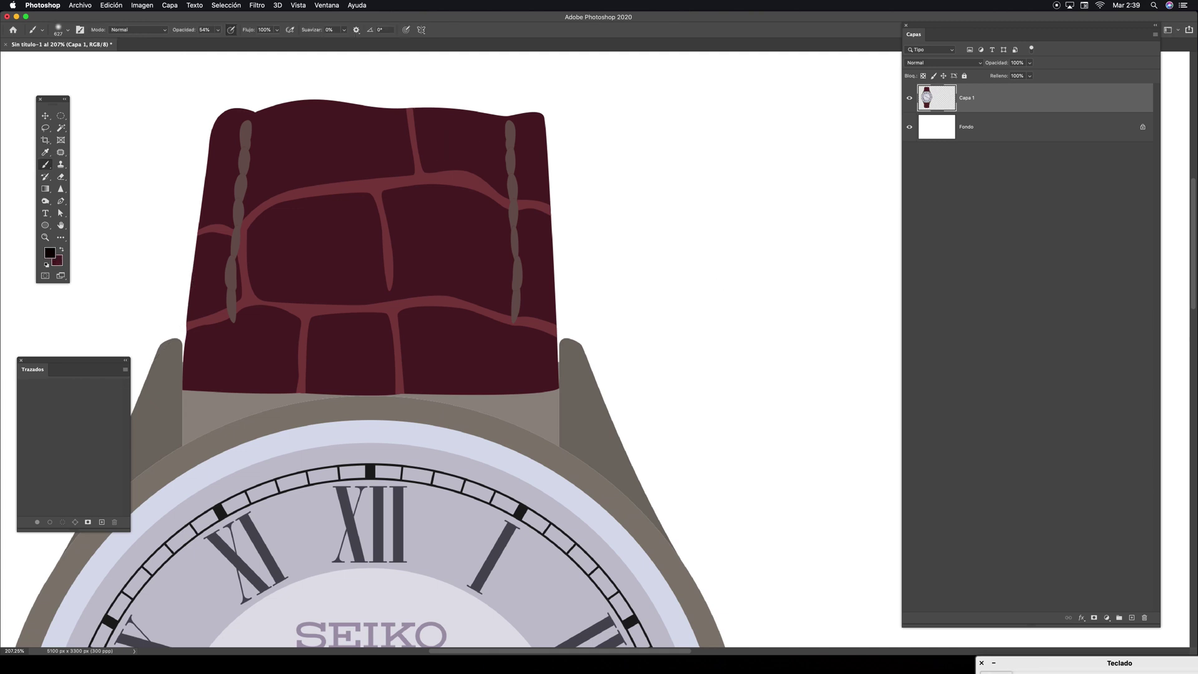
Paint a soft black stroke at 54% opacity from the upper strap down across the XII and I numerals
left_click_drag(396, 227, 213, 194)
left_click_drag(396, 233, 383, 233)
left_click(431, 341)
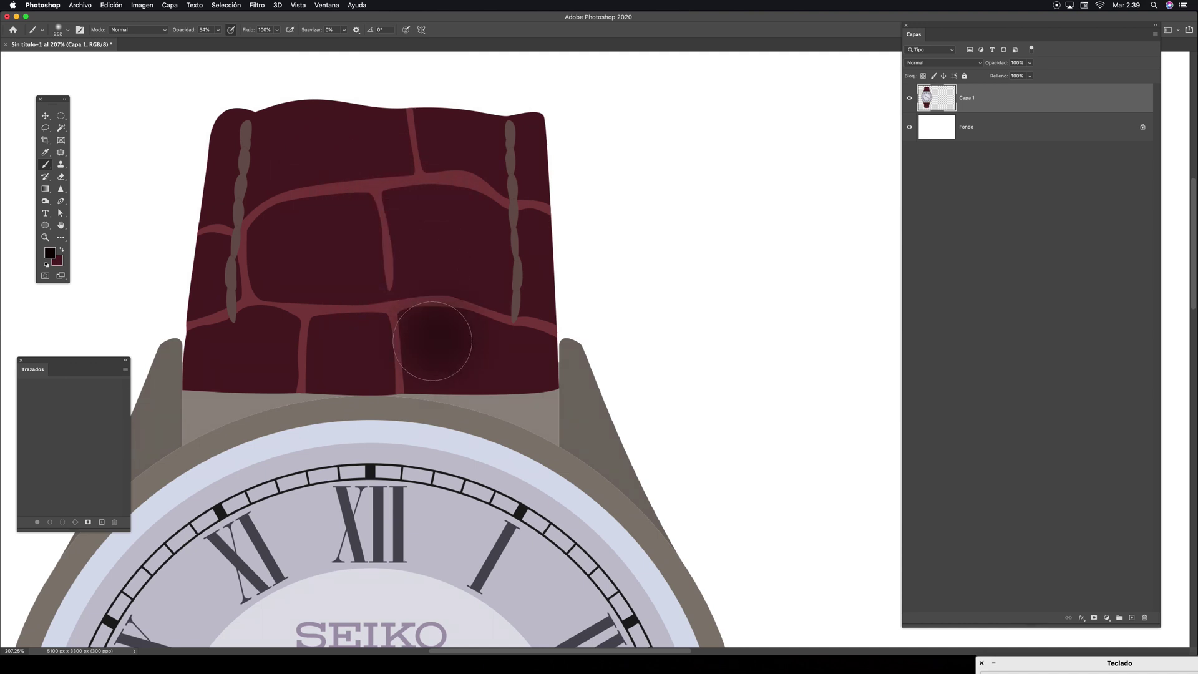
mouse_move(432, 341)
left_mouse_down()
mouse_move(414, 320)
mouse_move(449, 281)
mouse_move(427, 343)
mouse_move(411, 336)
mouse_move(415, 395)
mouse_move(518, 564)
left_mouse_up()
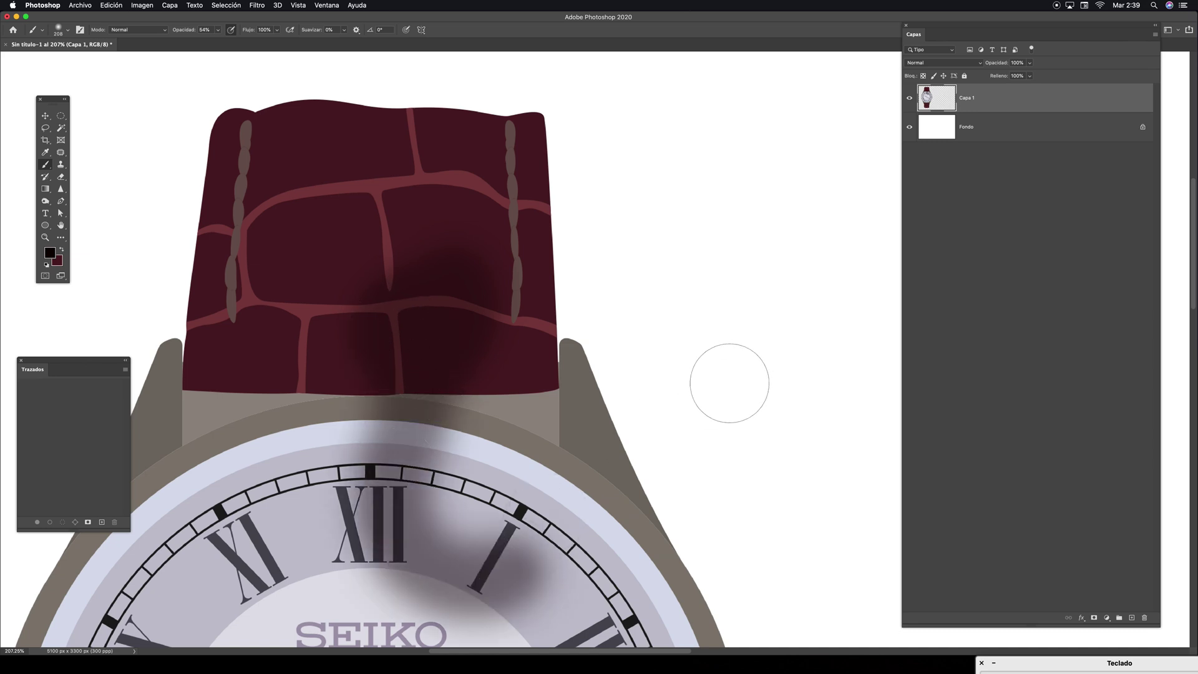
Check the painted stroke on the whole watch and delete the pixel watch layer
scroll(580, 305, "down", 10)
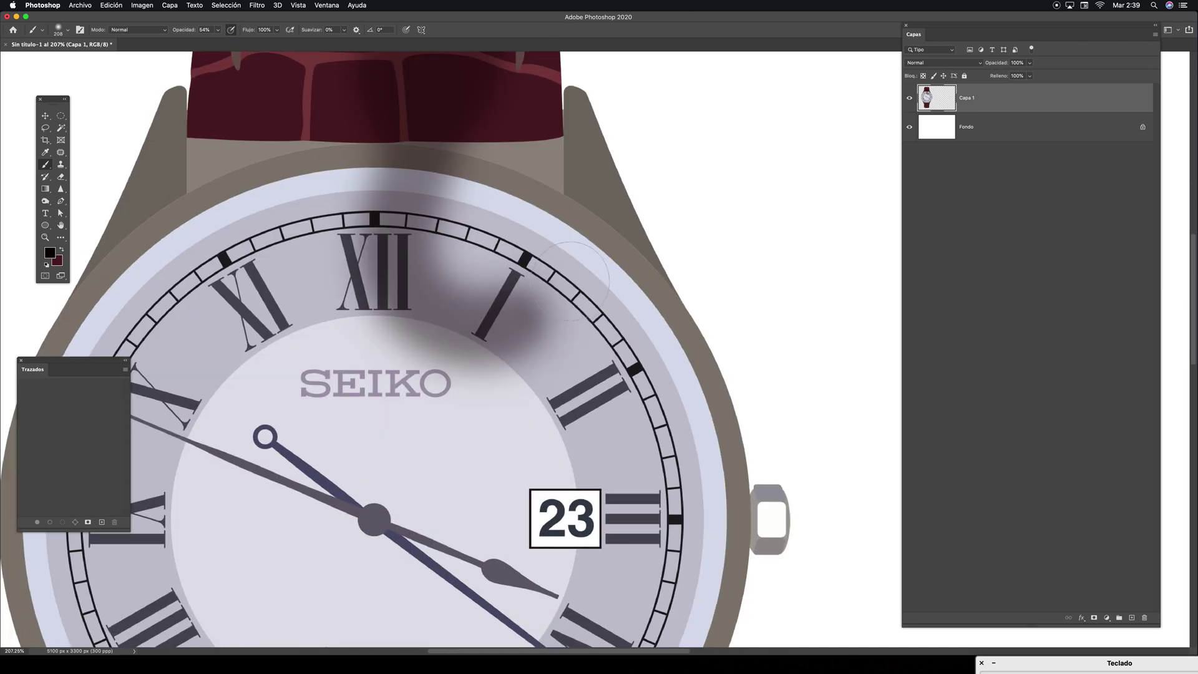
key("super+minus")
key("super+minus")
key("super+minus")
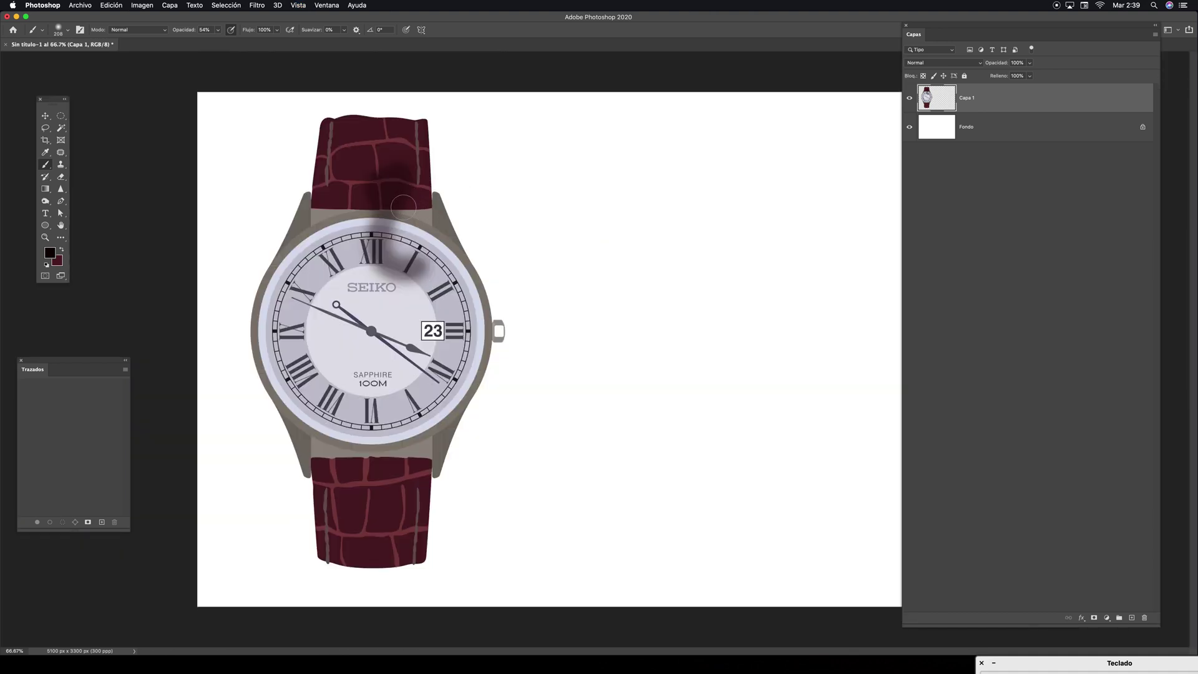
key("v")
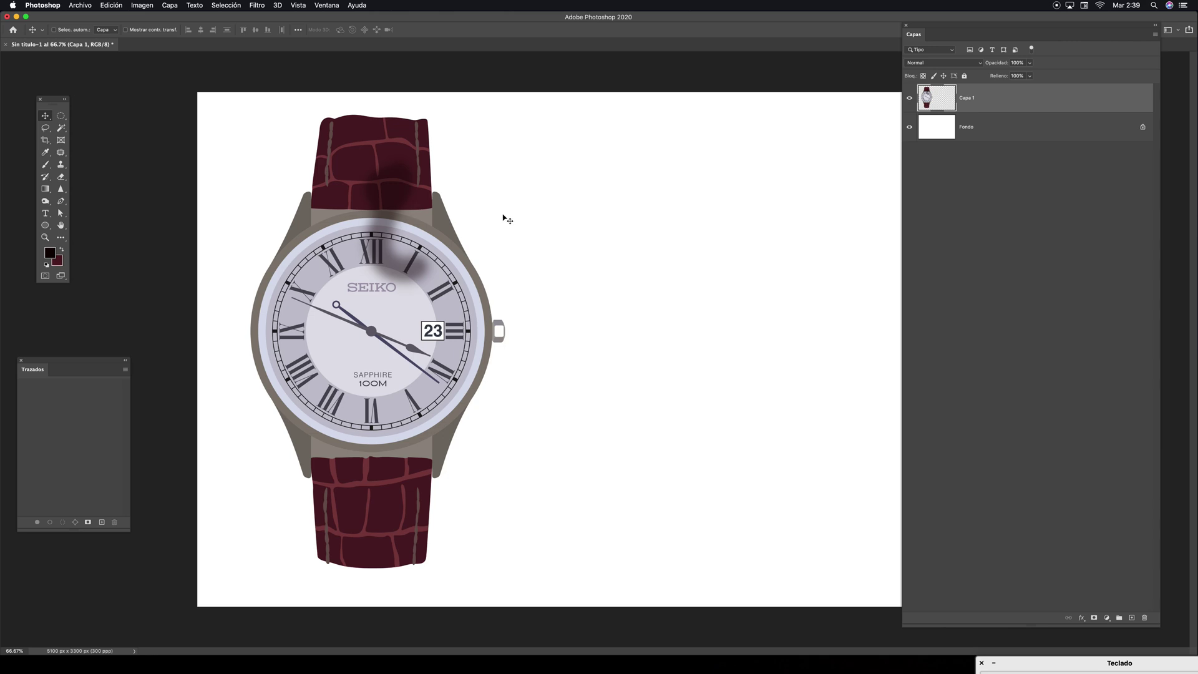
key("Delete")
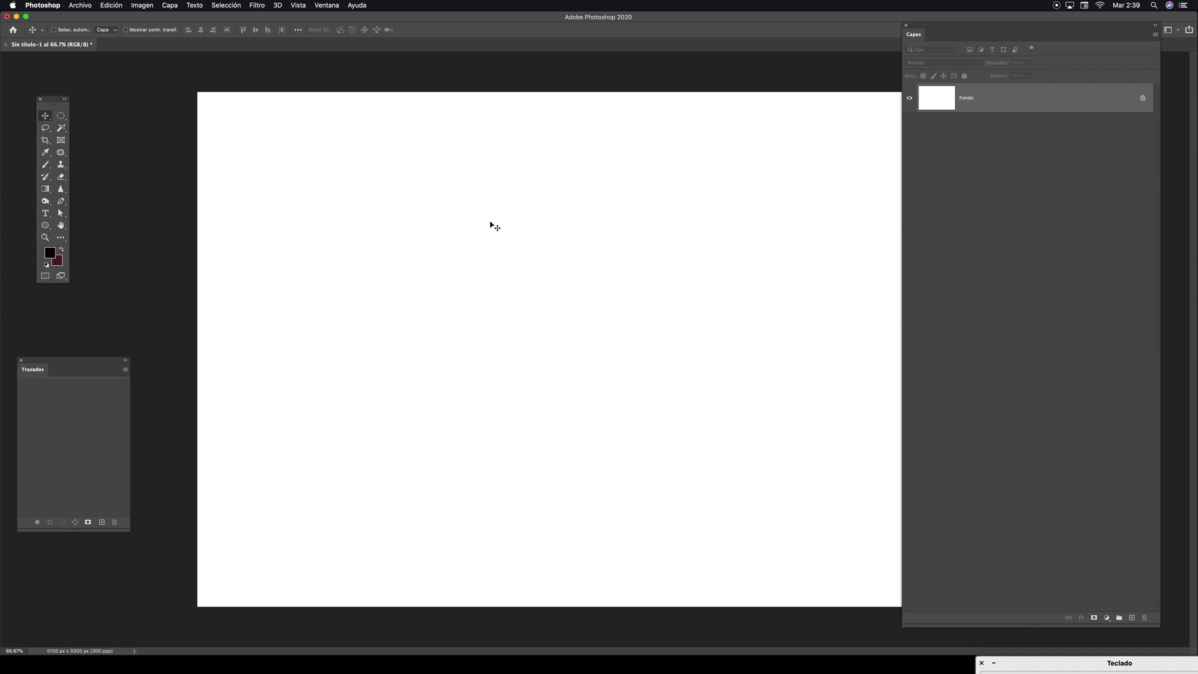
Paste the watch as a shape layer (Capa de formas) and move its black silhouette toward the canvas's left side
key("super+v")
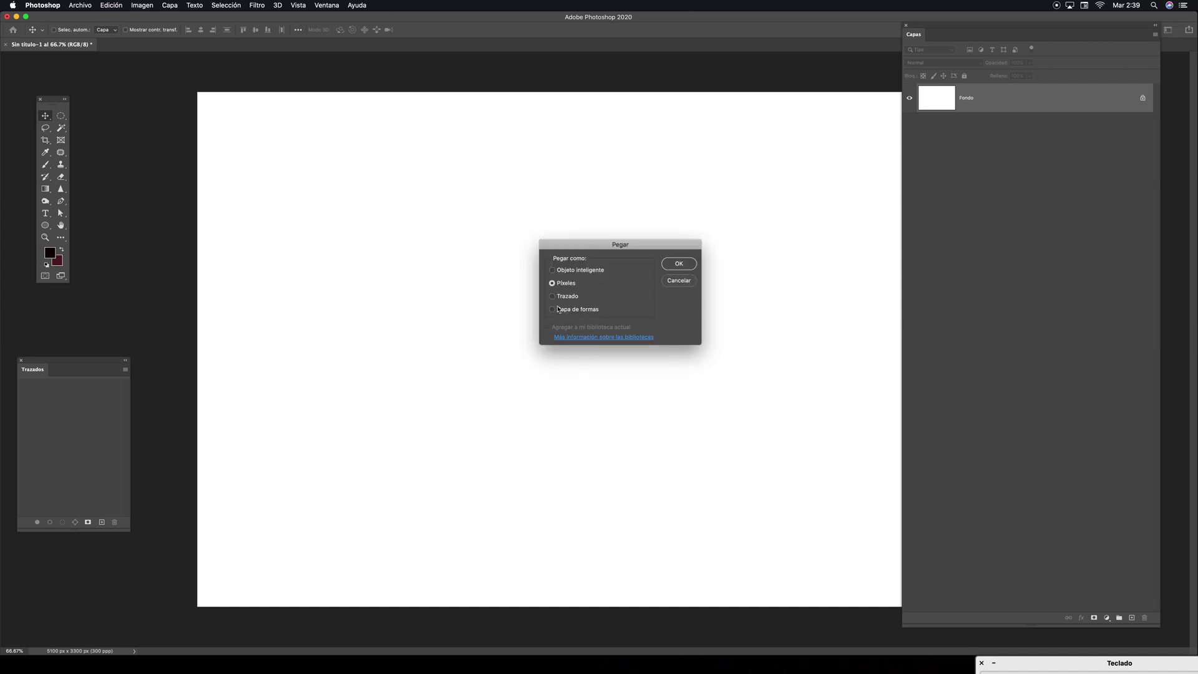
left_click_drag(590, 248, 581, 224)
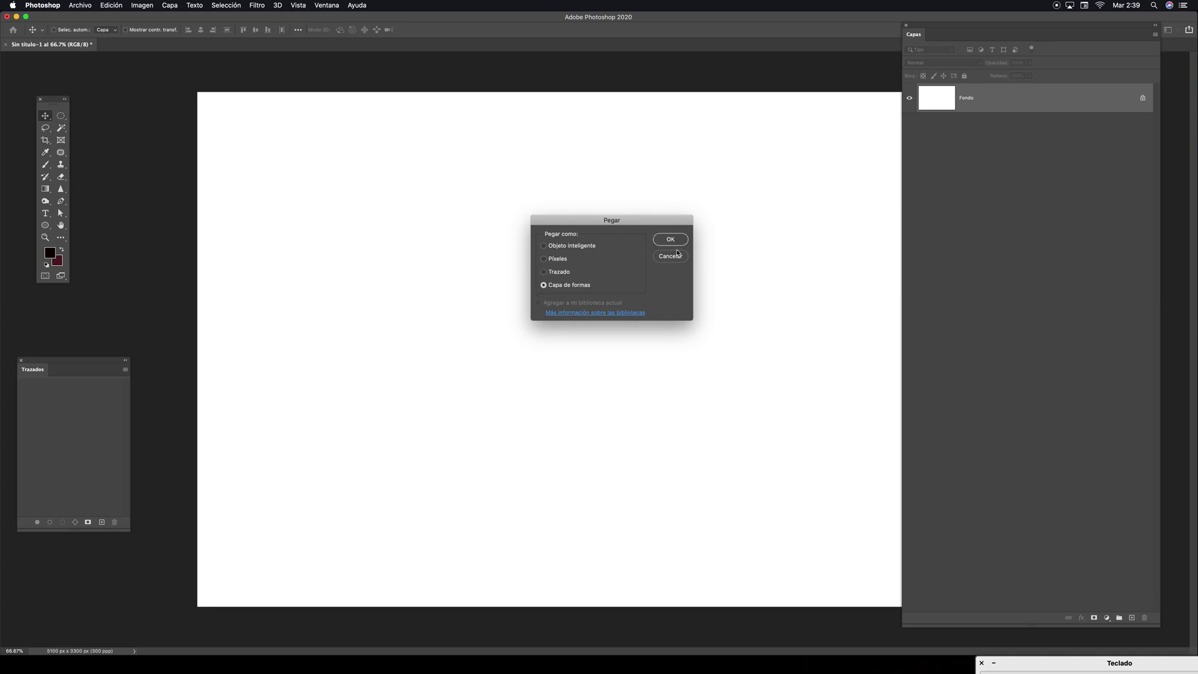
key("Return")
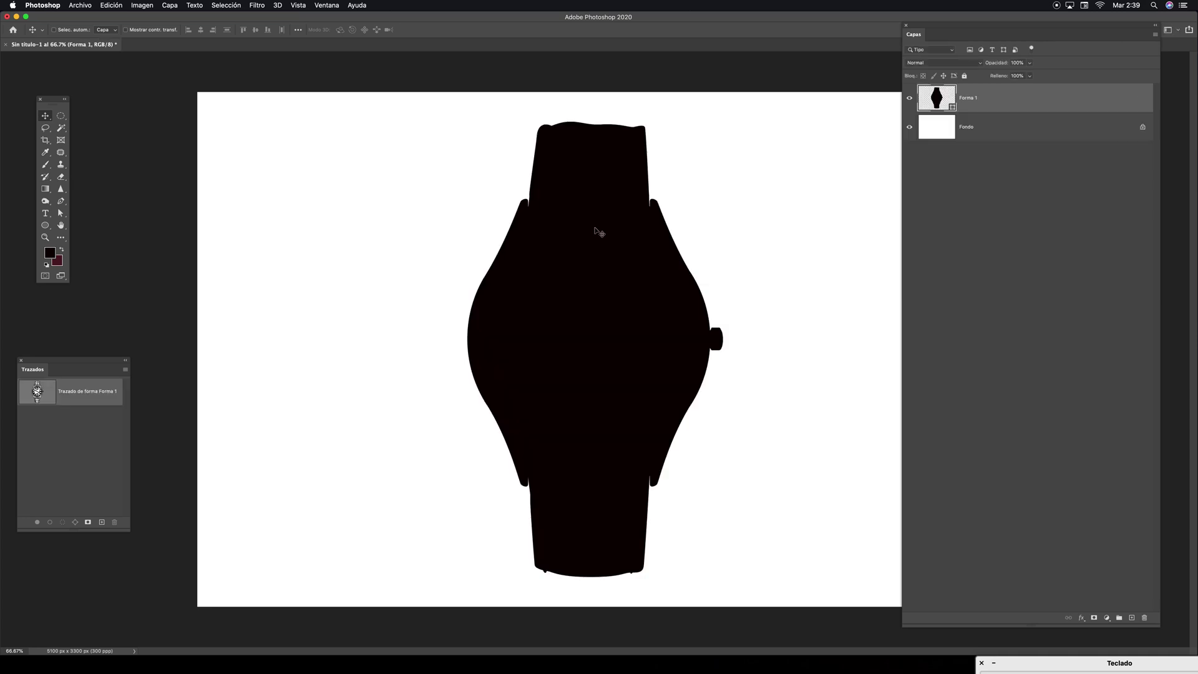
left_click_drag(583, 238, 535, 237)
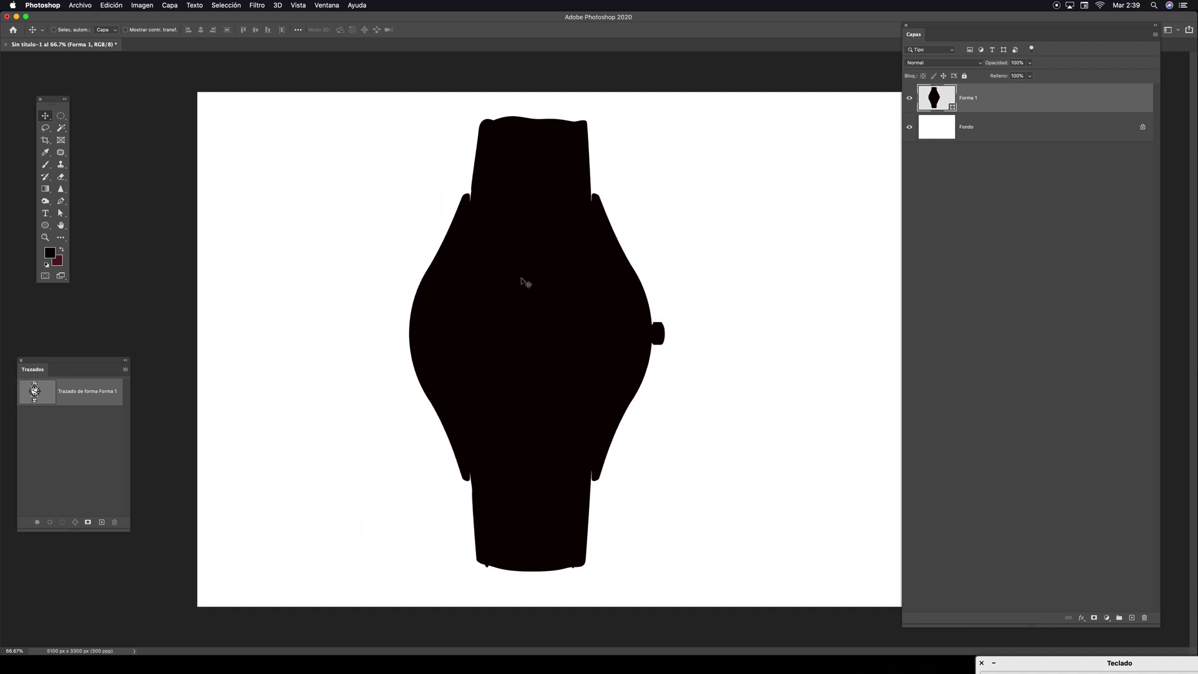
left_click_drag(523, 278, 471, 289)
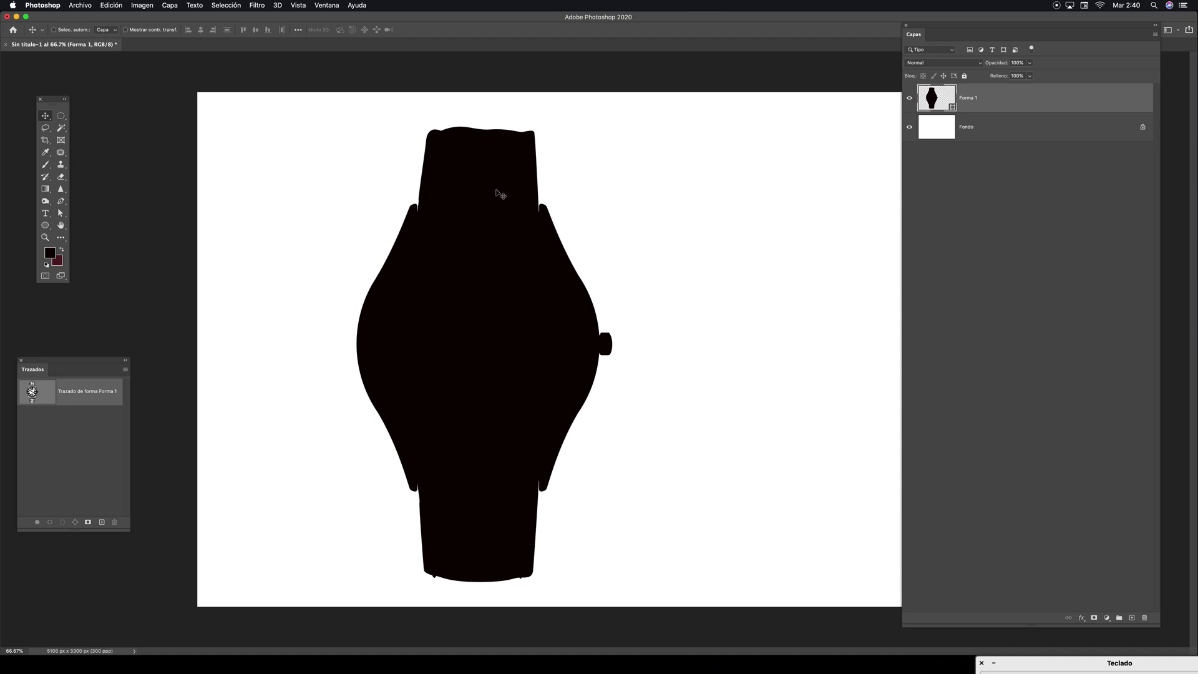
left_click_drag(493, 272, 477, 222)
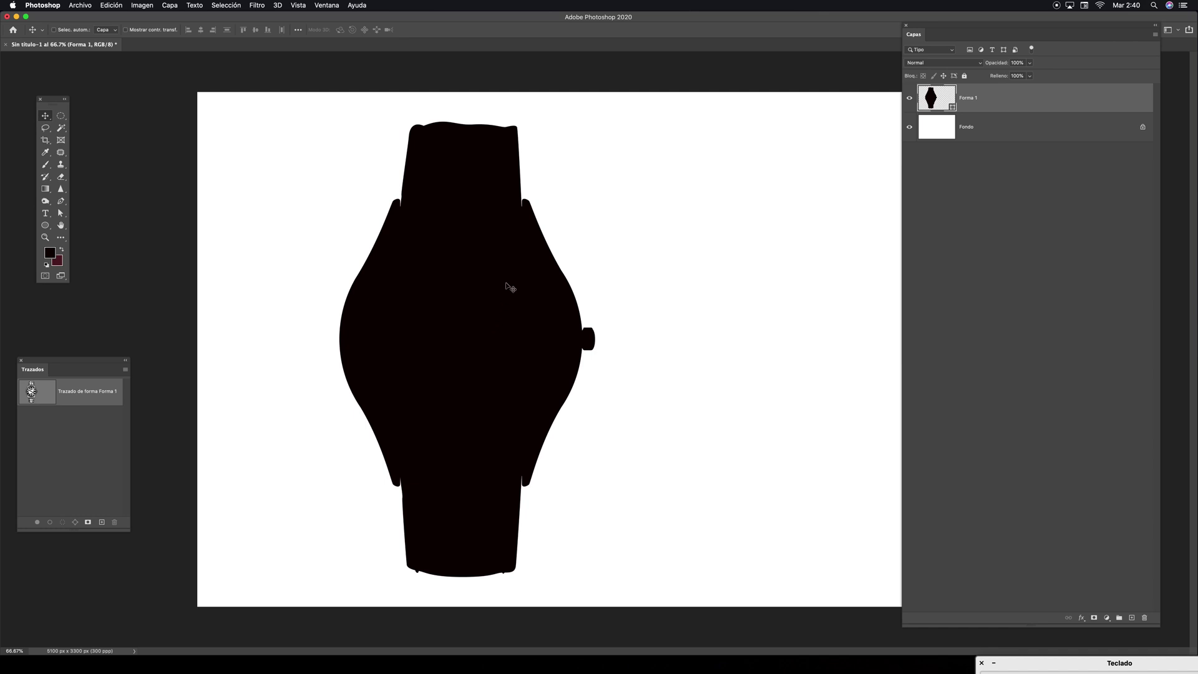
Delete the watch shape layer and paste the copied watch as a path (Trazado)
left_click_drag(940, 98, 1144, 617)
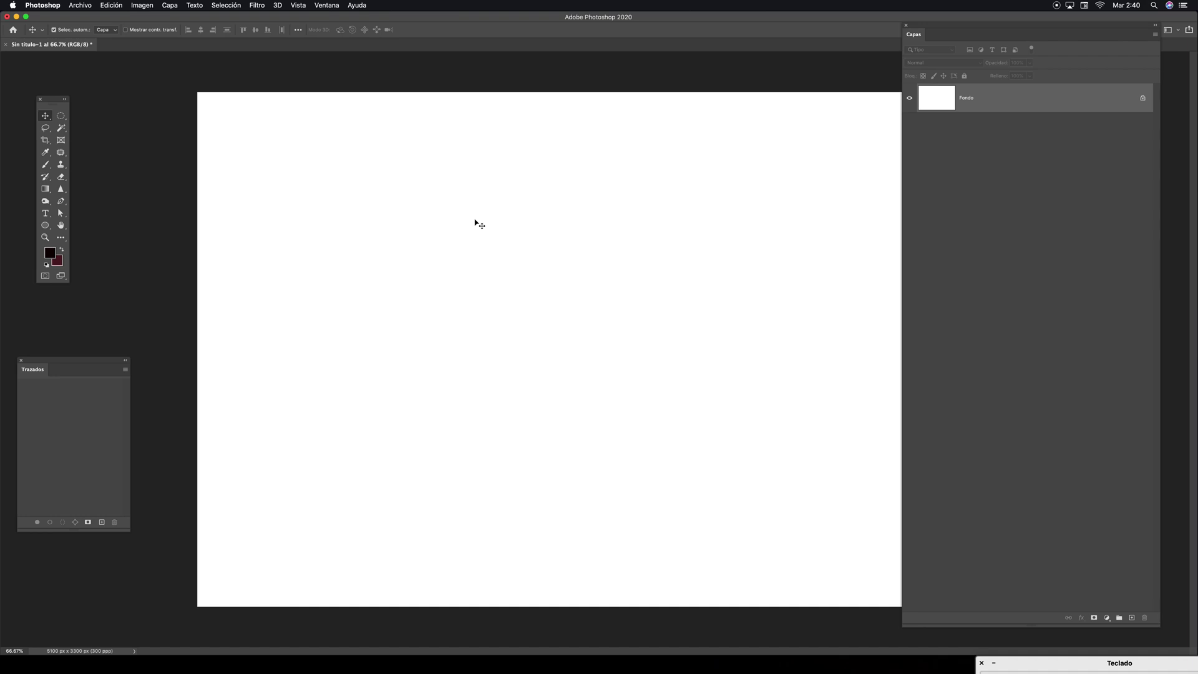
key("super+v")
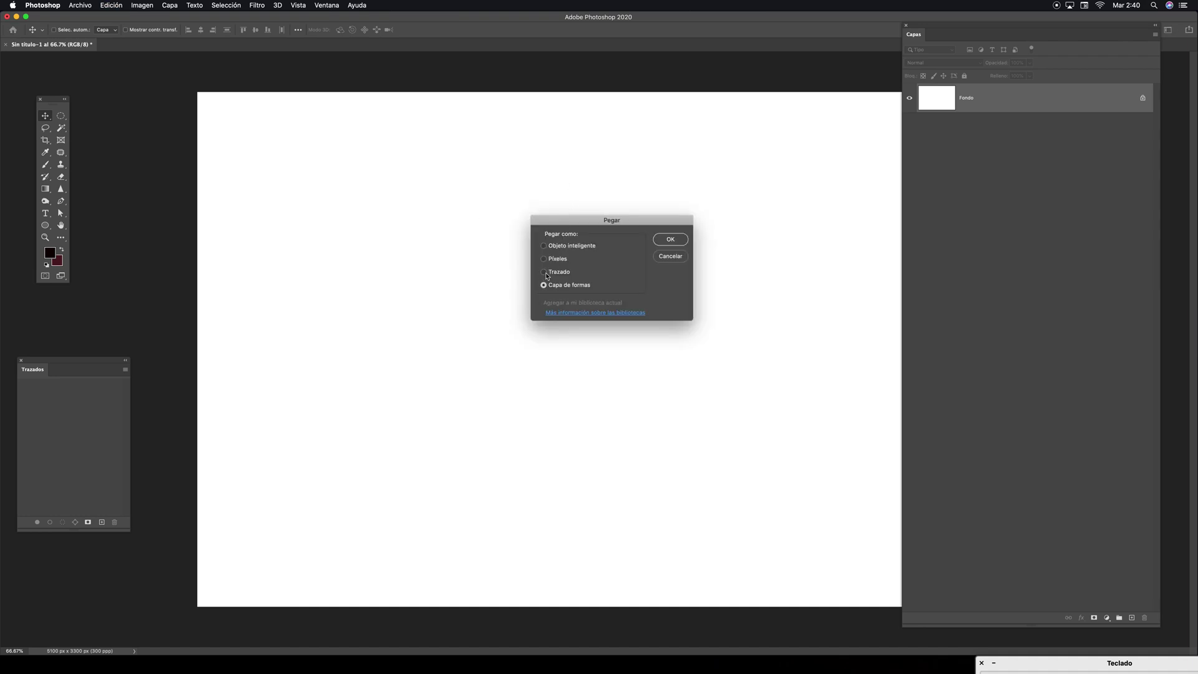
left_click(544, 272)
left_click(671, 239)
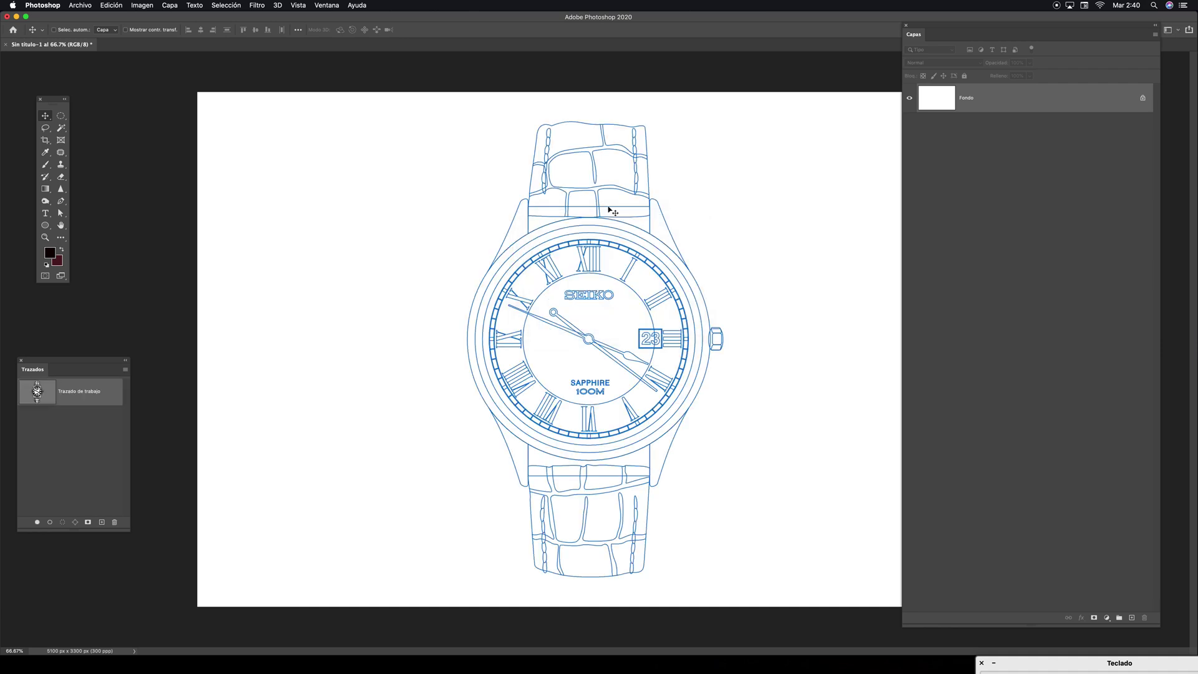
Select the whole pasted watch path with Direct Selection to examine its anchor points, and clear the selection
key("a")
left_click_drag(730, 114, 416, 573)
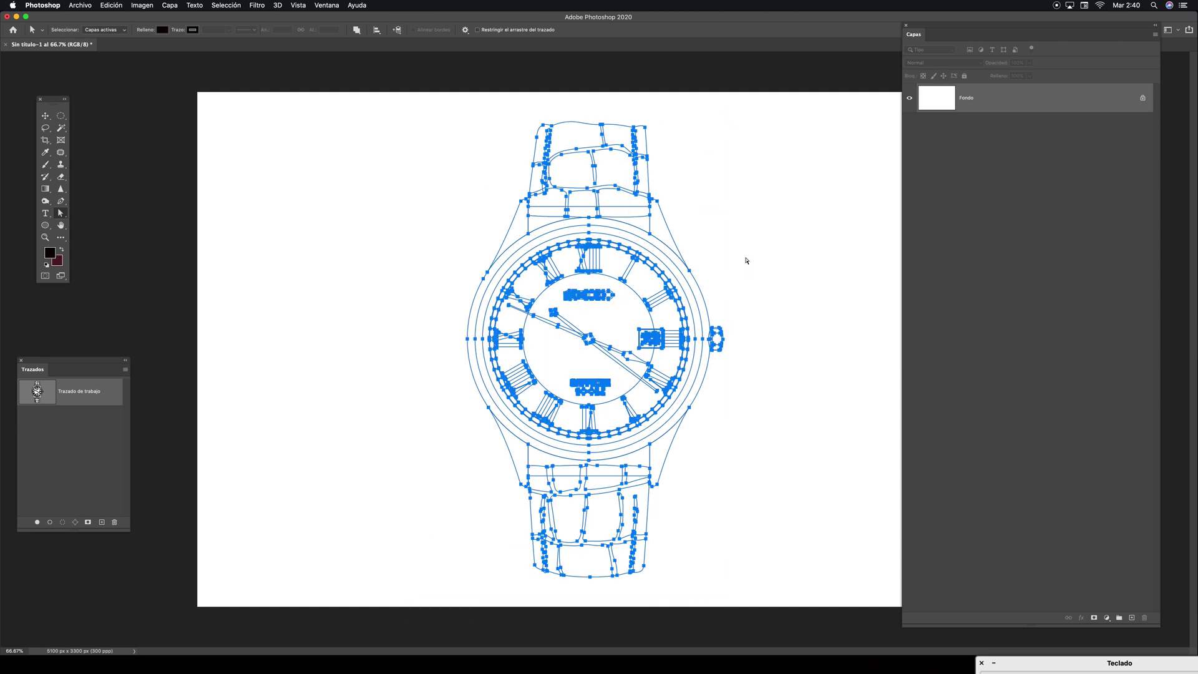
left_click(715, 219)
left_click(648, 145)
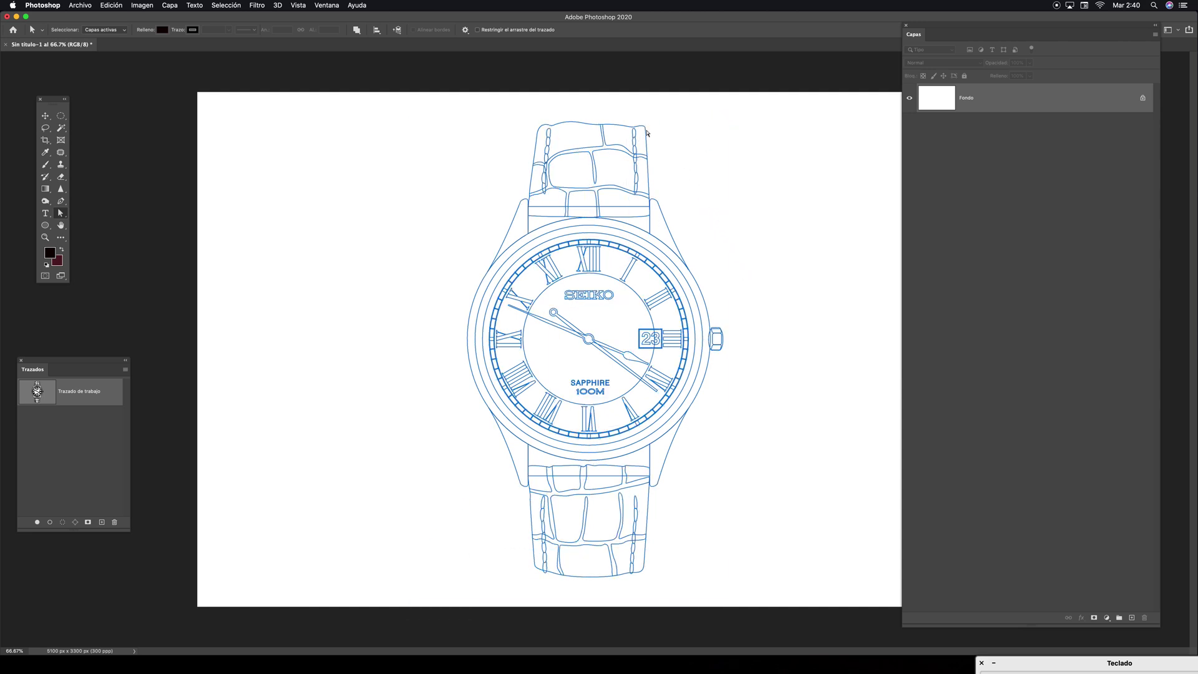
left_click(702, 186)
left_click_drag(451, 111, 736, 583)
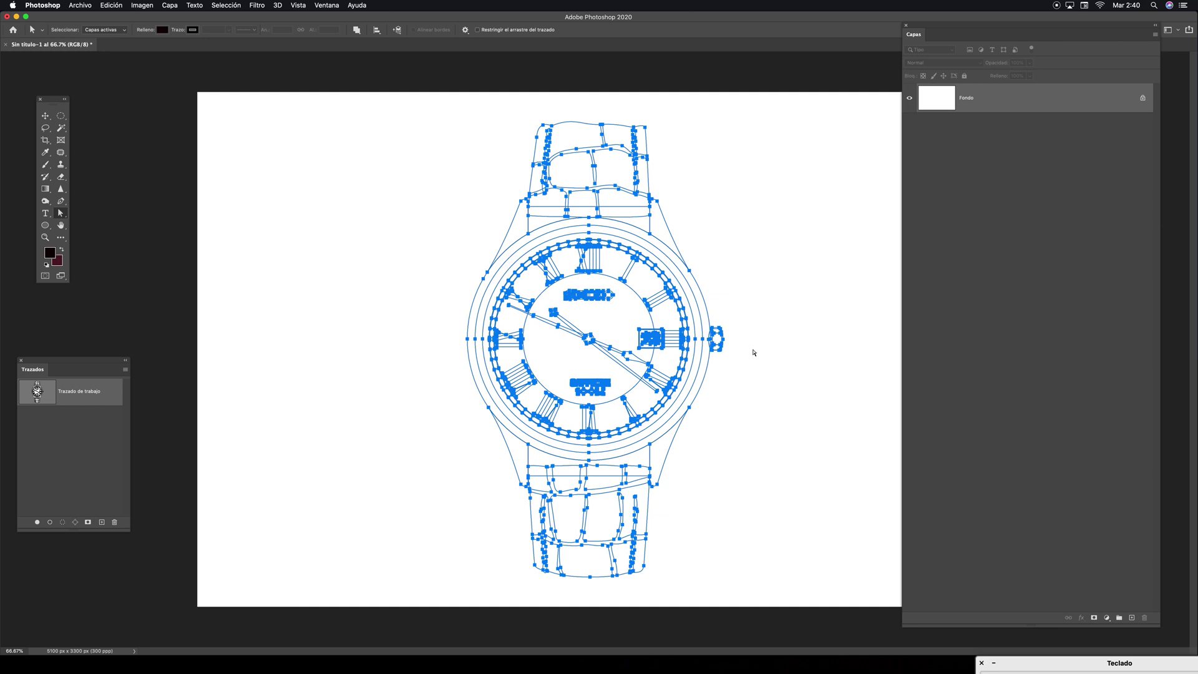
left_click(755, 214)
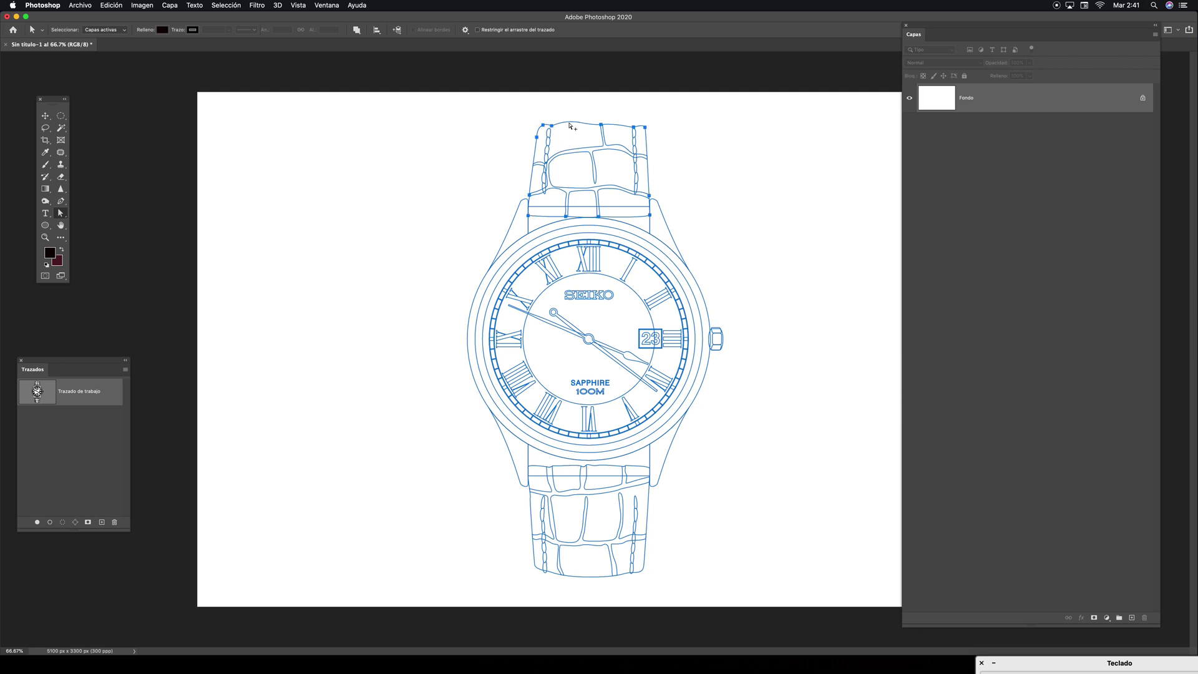
Review the path selection tools and select the upper strap's outline with Direct Selection
left_click(598, 115)
left_click(62, 215)
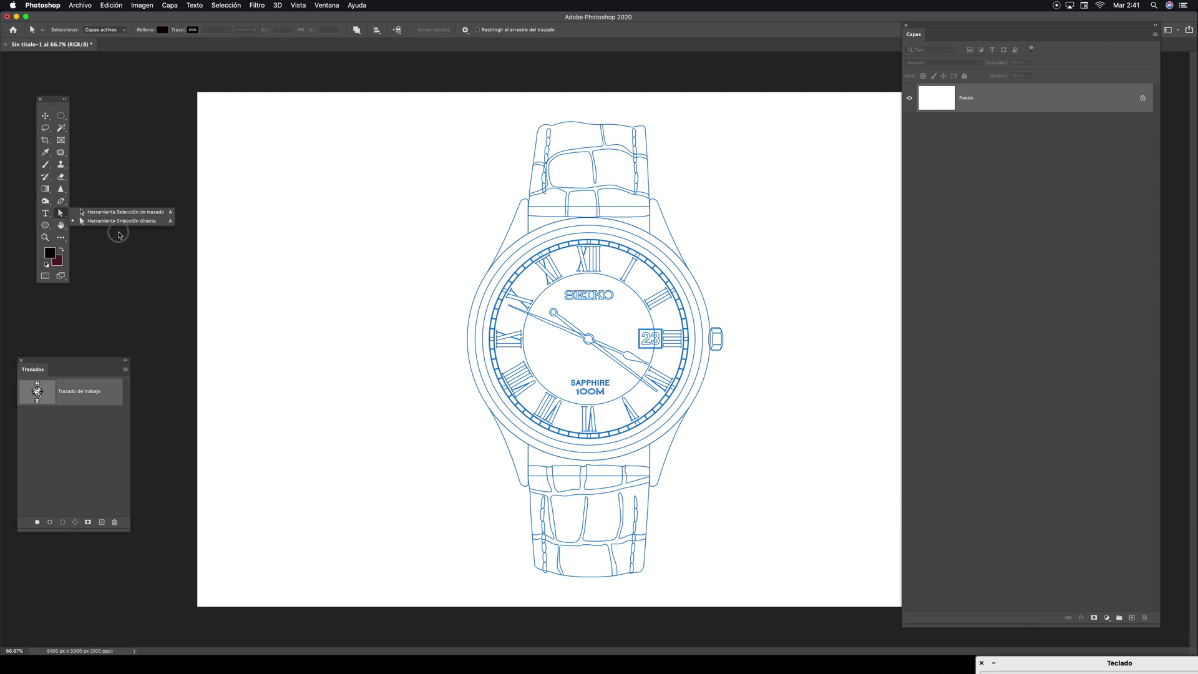
left_click(555, 127)
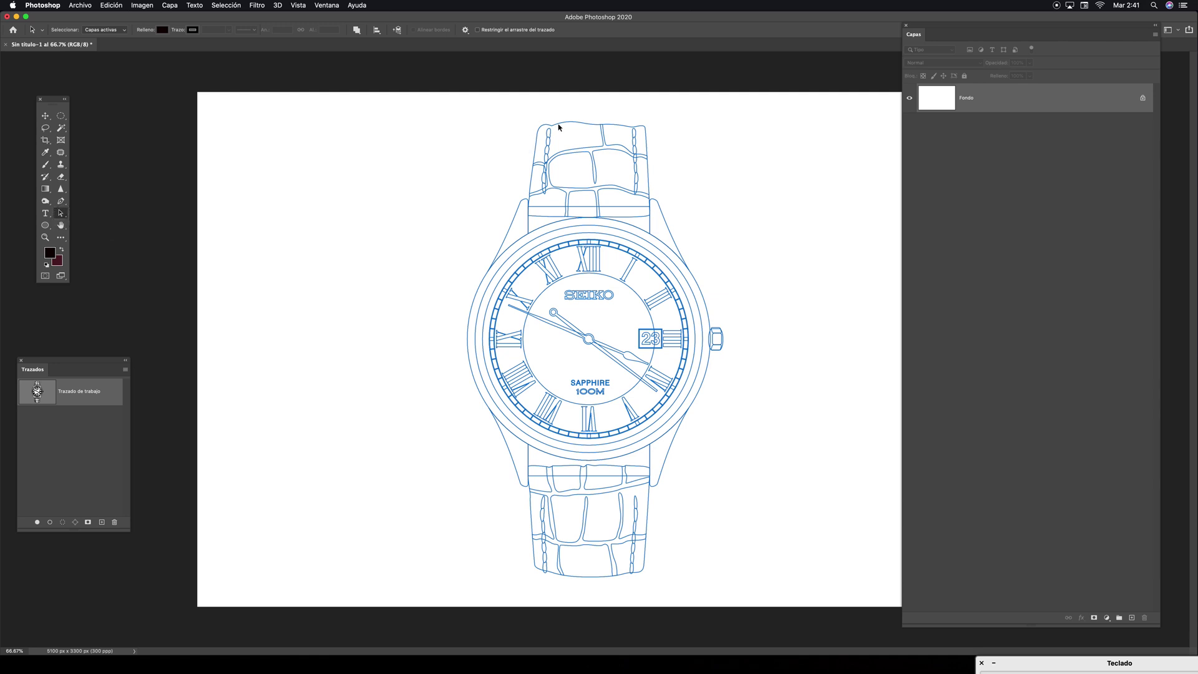
left_click(659, 211)
left_click(699, 288)
left_click(574, 124)
Shrink the Capas panel and bring the on-screen keyboard fully into view below it
left_click_drag(1057, 663, 1051, 658)
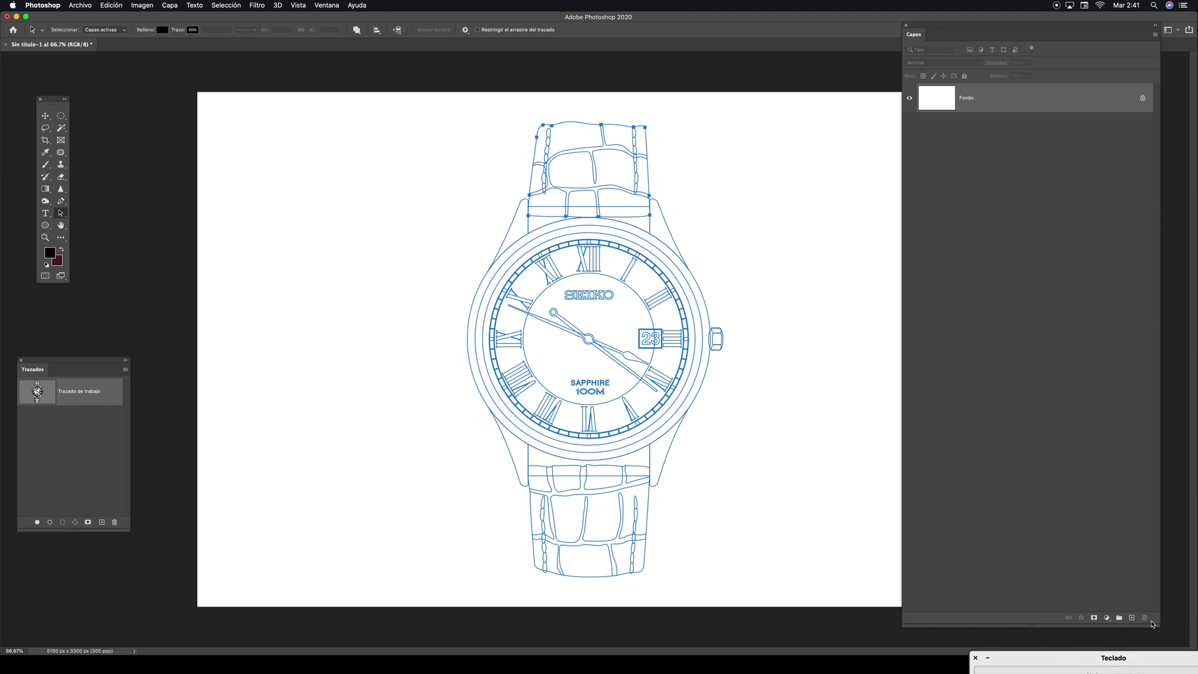
left_click_drag(1154, 620, 1134, 306)
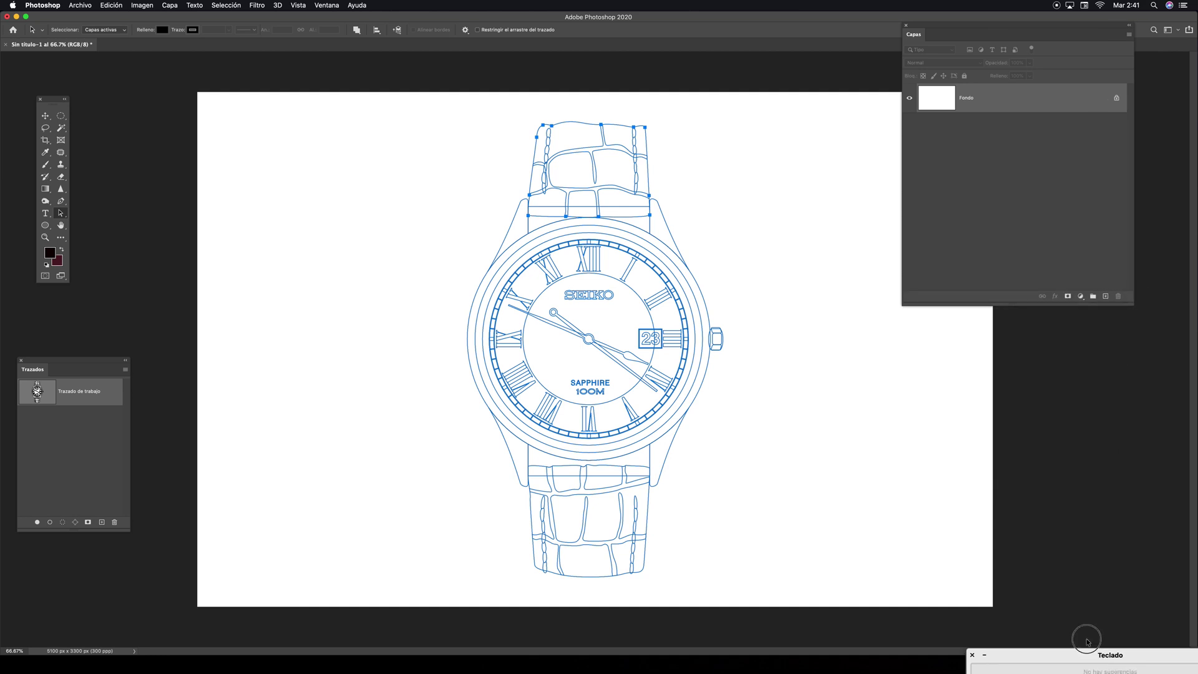
left_click_drag(1107, 660, 1039, 494)
Move the watch's outer concentric circle paths individually off center toward the crown with Direct Selection
left_click(511, 219)
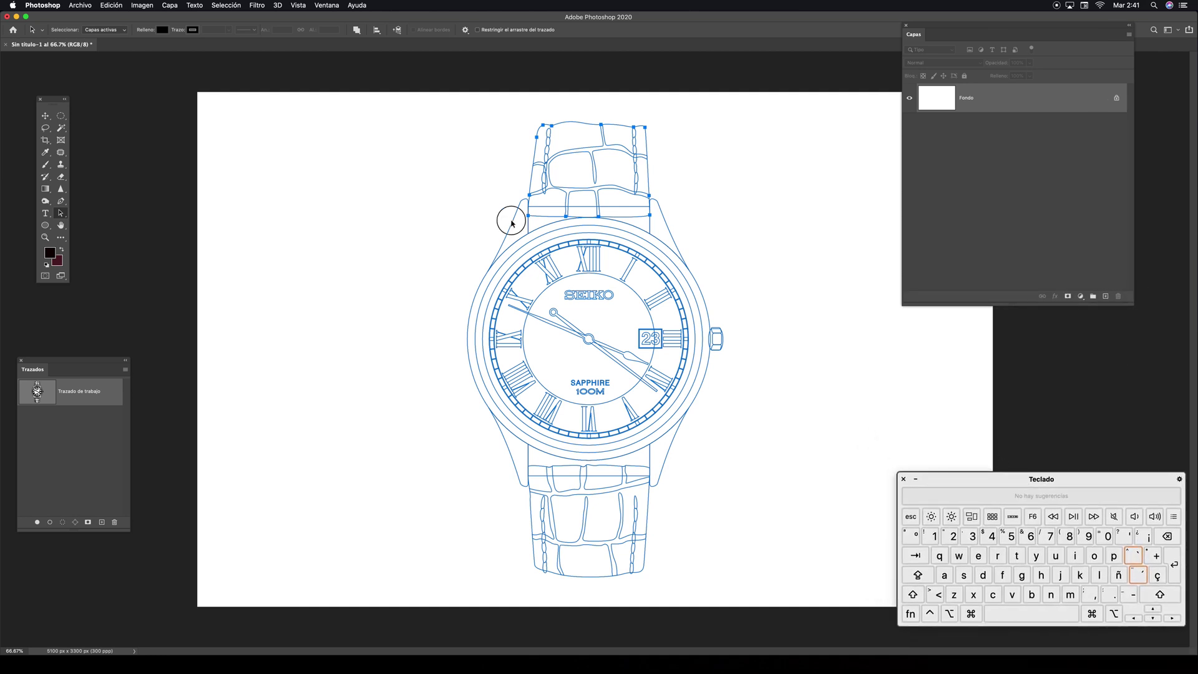
left_click(664, 222)
mouse_move(706, 302)
left_mouse_down()
mouse_move(749, 278)
mouse_move(684, 295)
mouse_move(704, 300)
left_mouse_up()
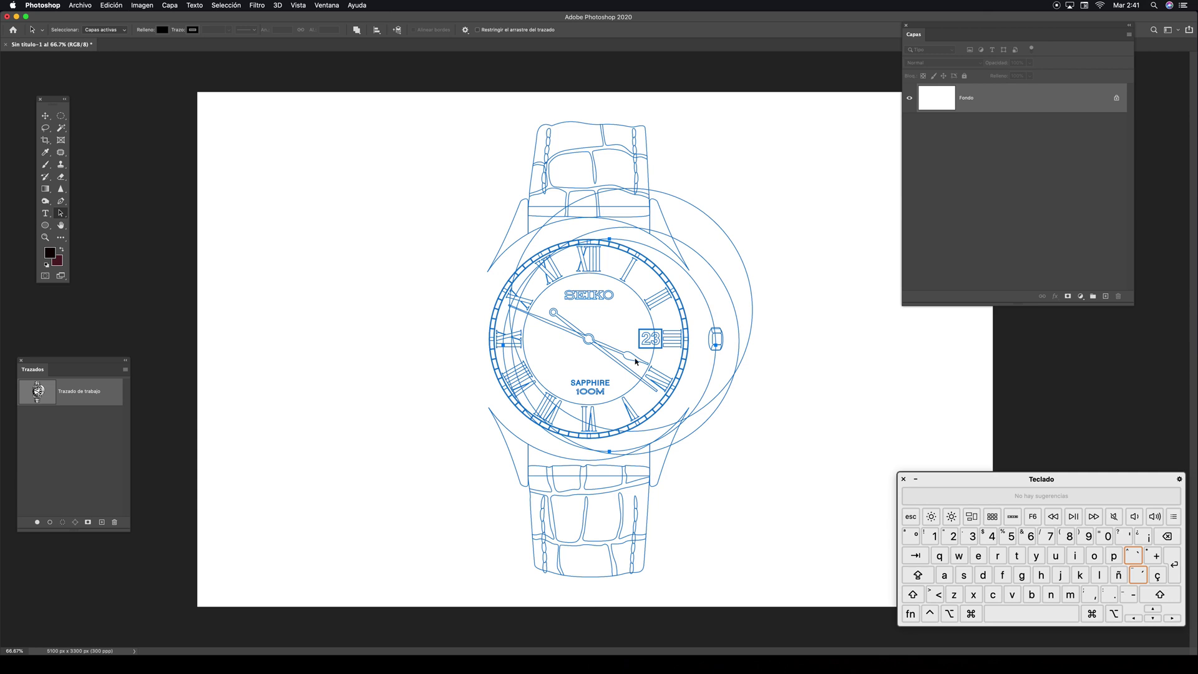
Undo the off-center moves of the outer circle paths and clear the path selection
key("super+z")
key("super+z")
key("super+z")
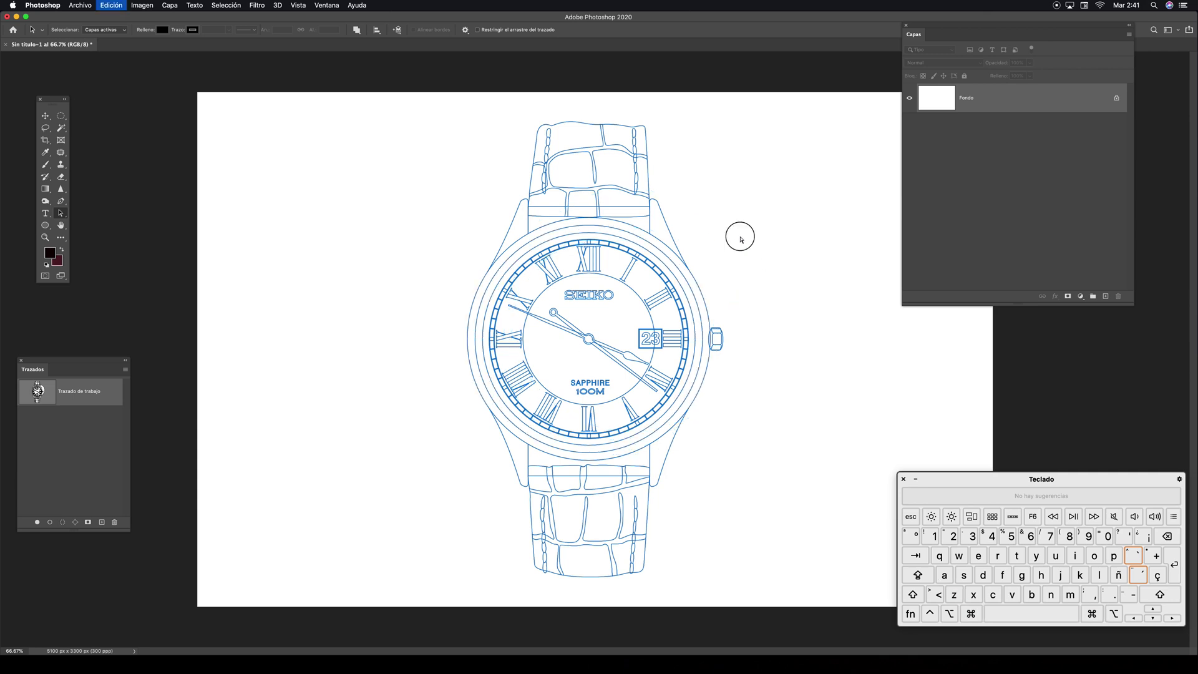
left_click(741, 239)
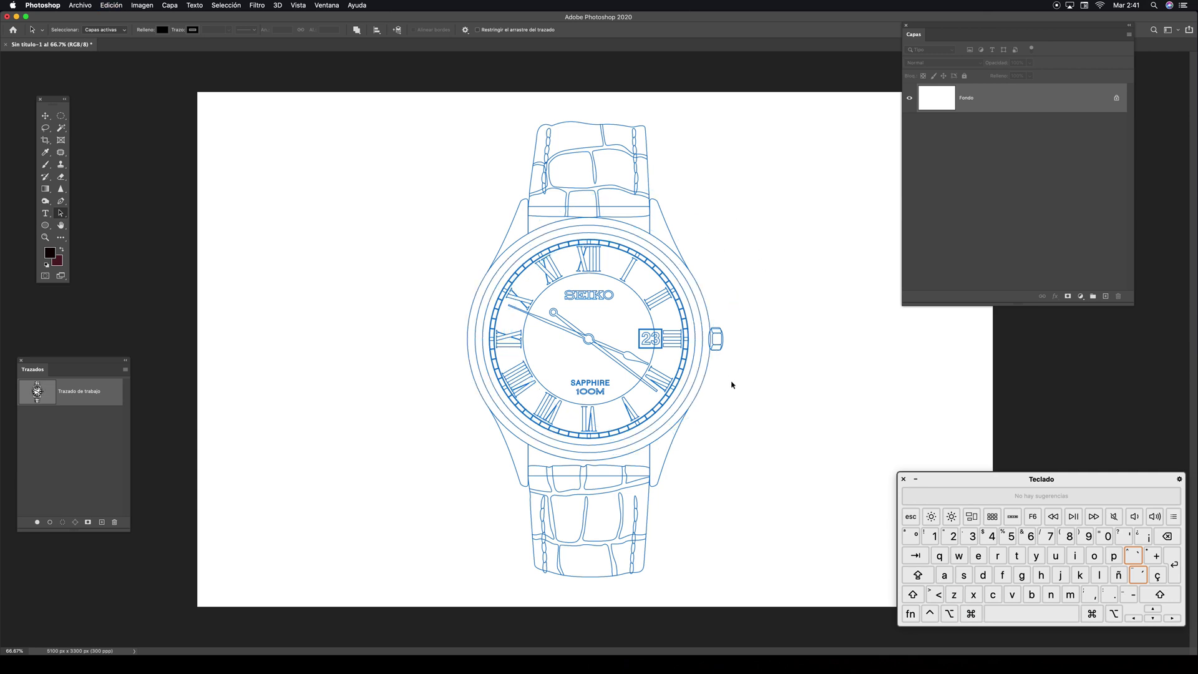
Select the upper and lower strap outlines with Direct Selection and load them as a selection, moving the Trazados panel beside the watch
left_click(580, 123)
left_click(651, 505, "shift")
left_click_drag(47, 360, 226, 308)
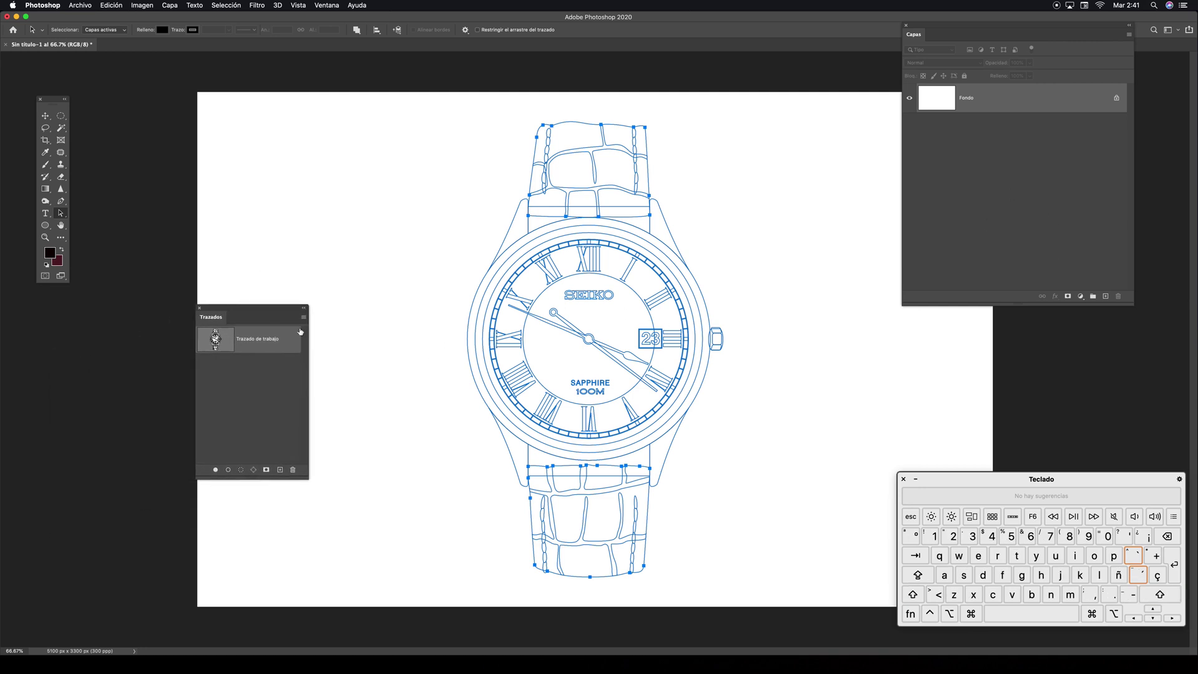
left_click(240, 469)
Add a new layer, fill the strap selection with the dark burgundy swatch color, and deselect
left_click(1106, 296)
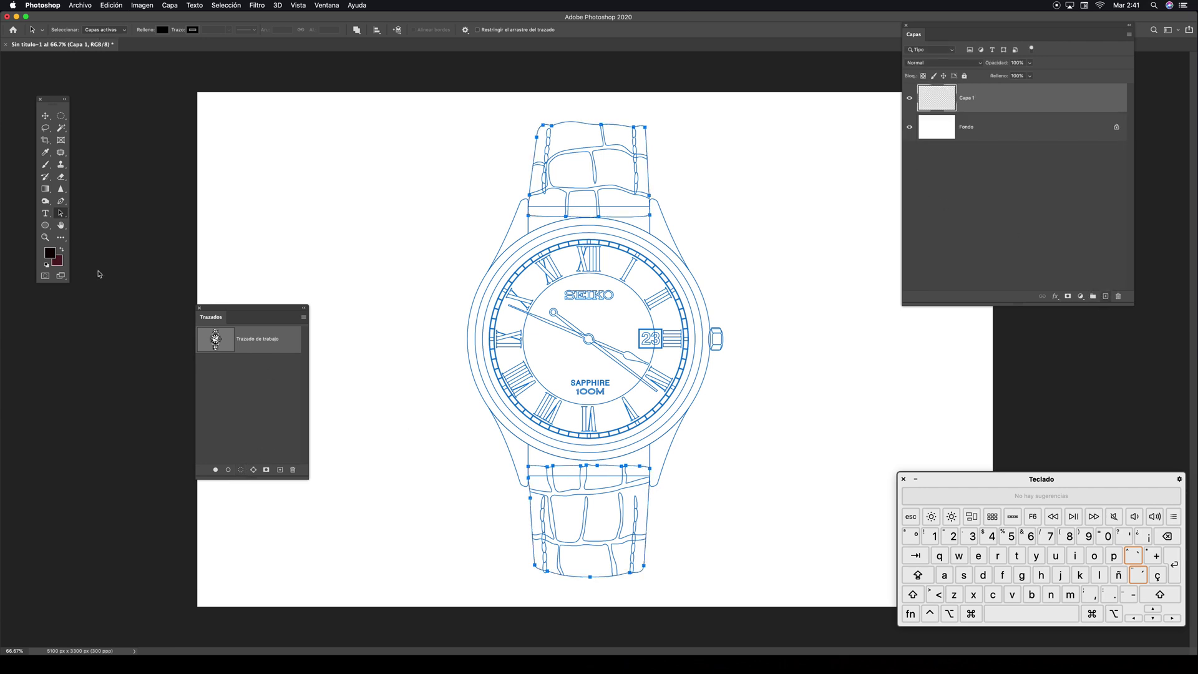
key("x")
key("alt+BackSpace")
key("super+d")
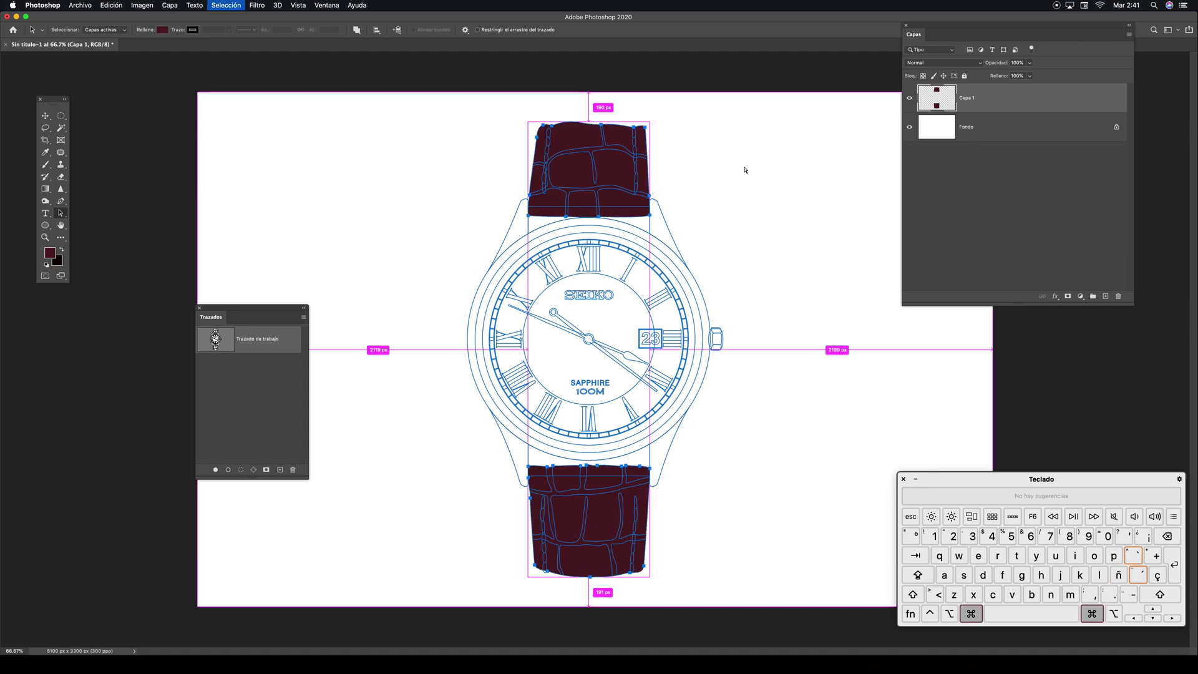
key("a")
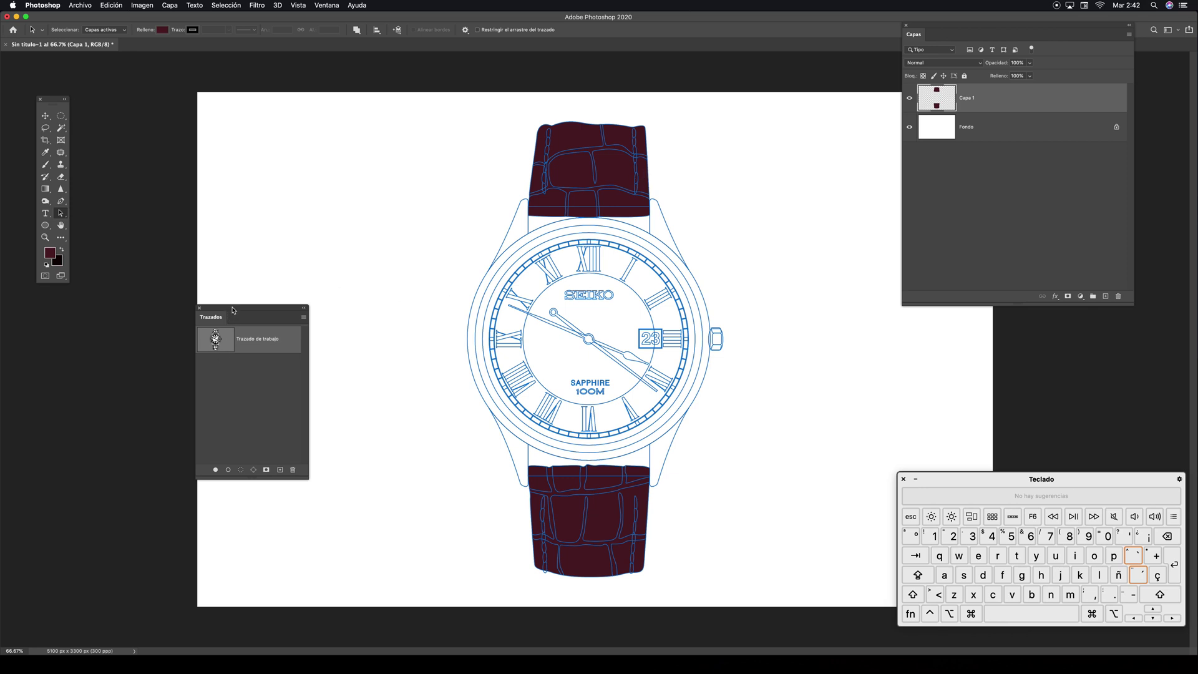
Deselect the watch's work path and draw a closed five-sided path with the Pen tool beside the upper strap
left_click_drag(232, 308, 337, 276)
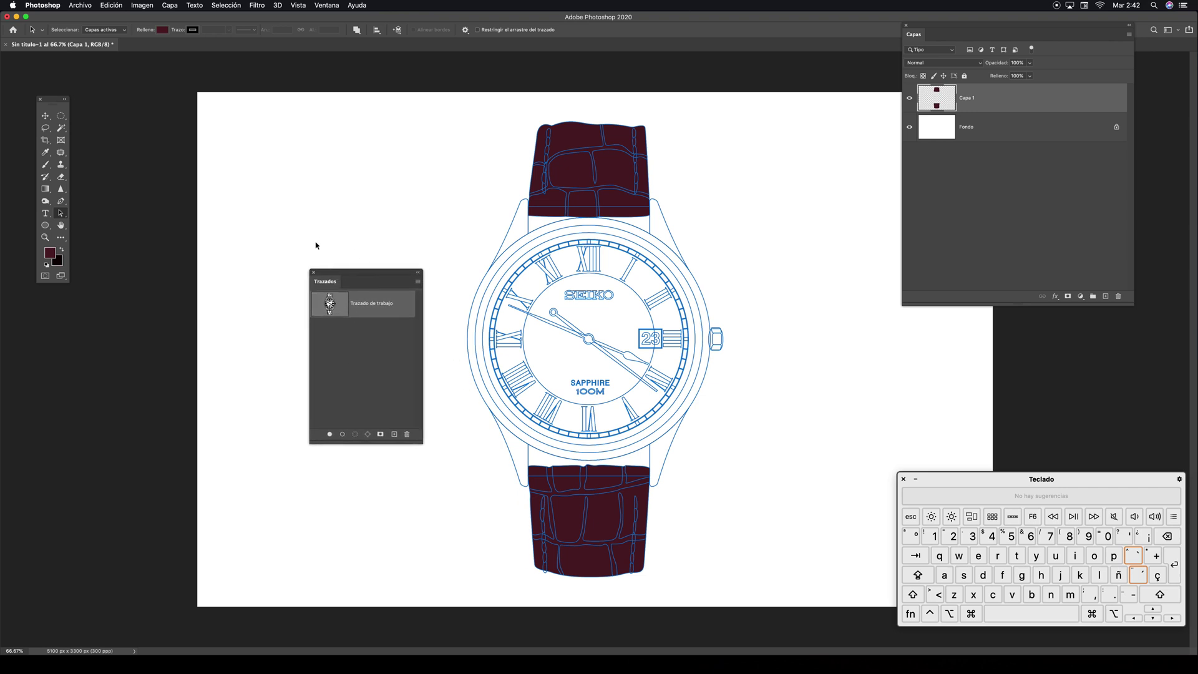
left_click(366, 344)
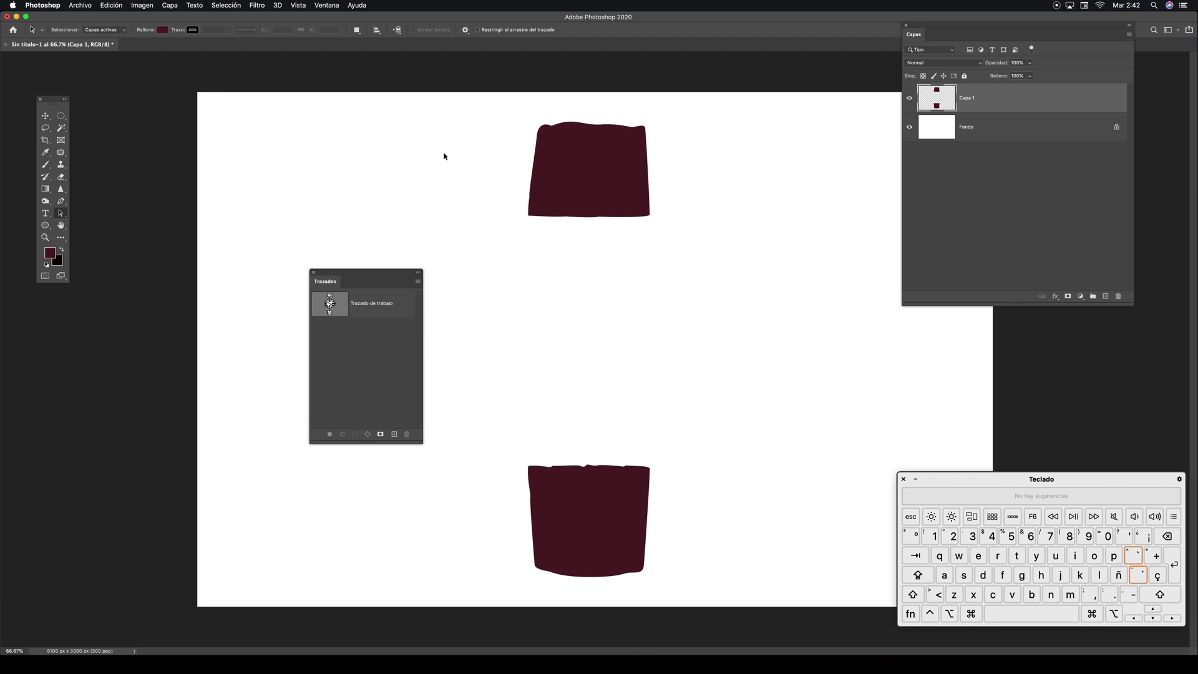
key("p")
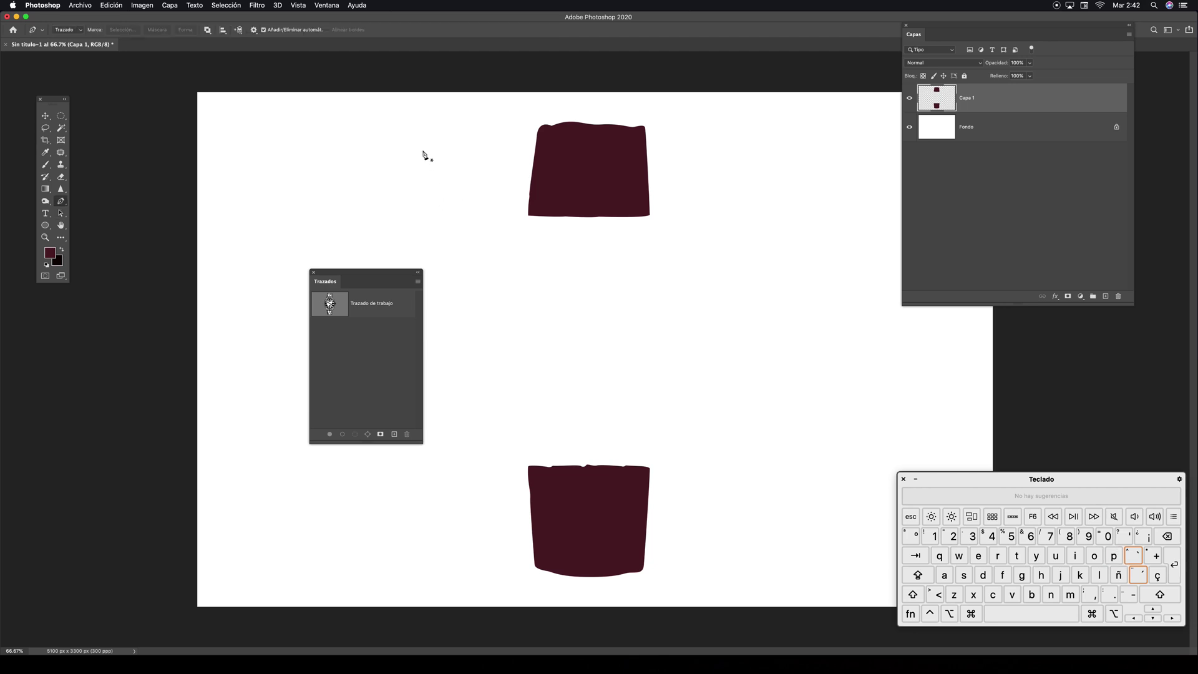
left_click(425, 147)
left_click(372, 168)
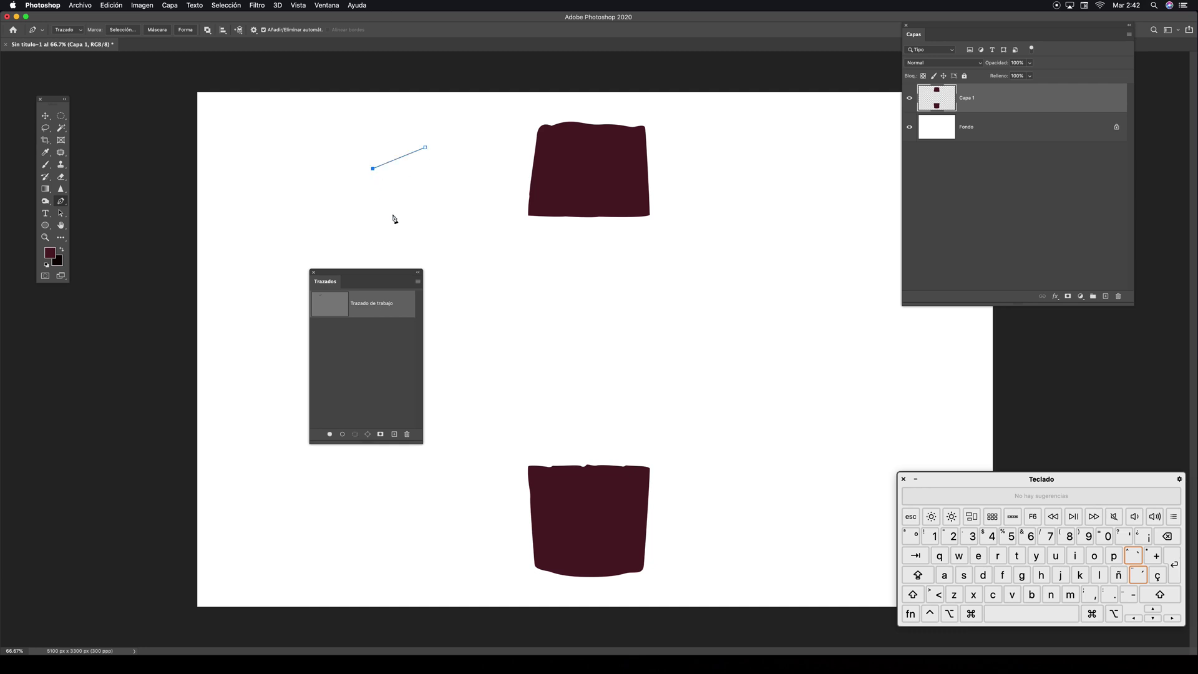
left_click(405, 222)
left_click(472, 215)
left_click(469, 151)
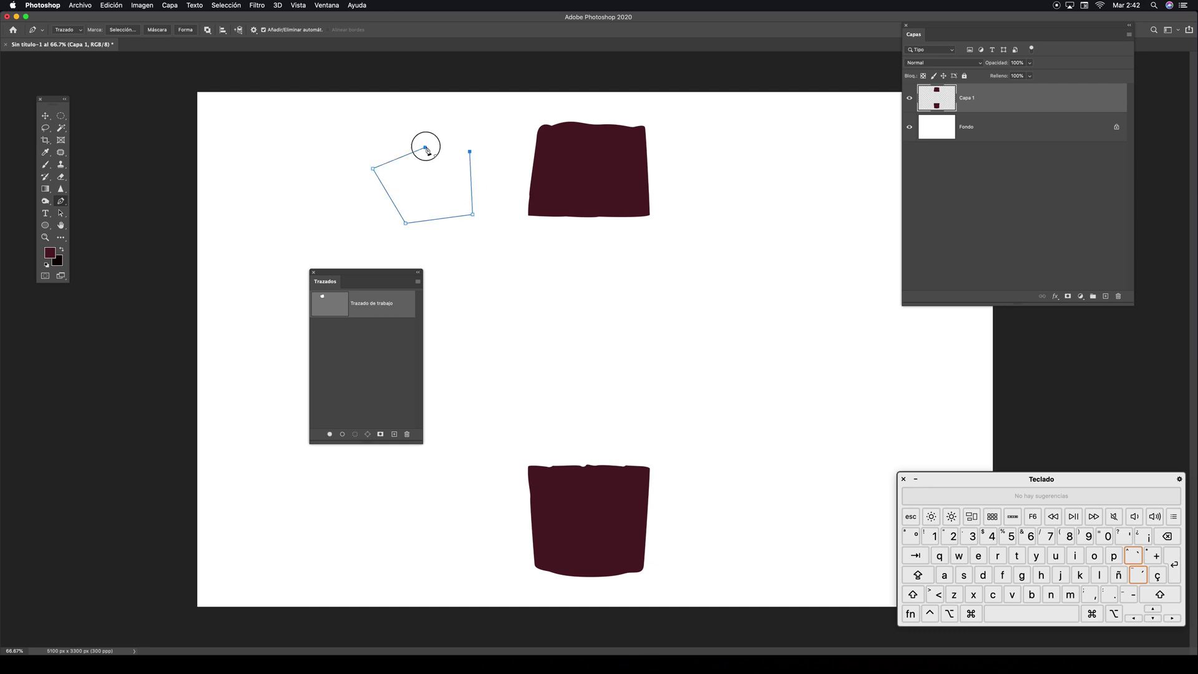
left_click(424, 147)
key("a")
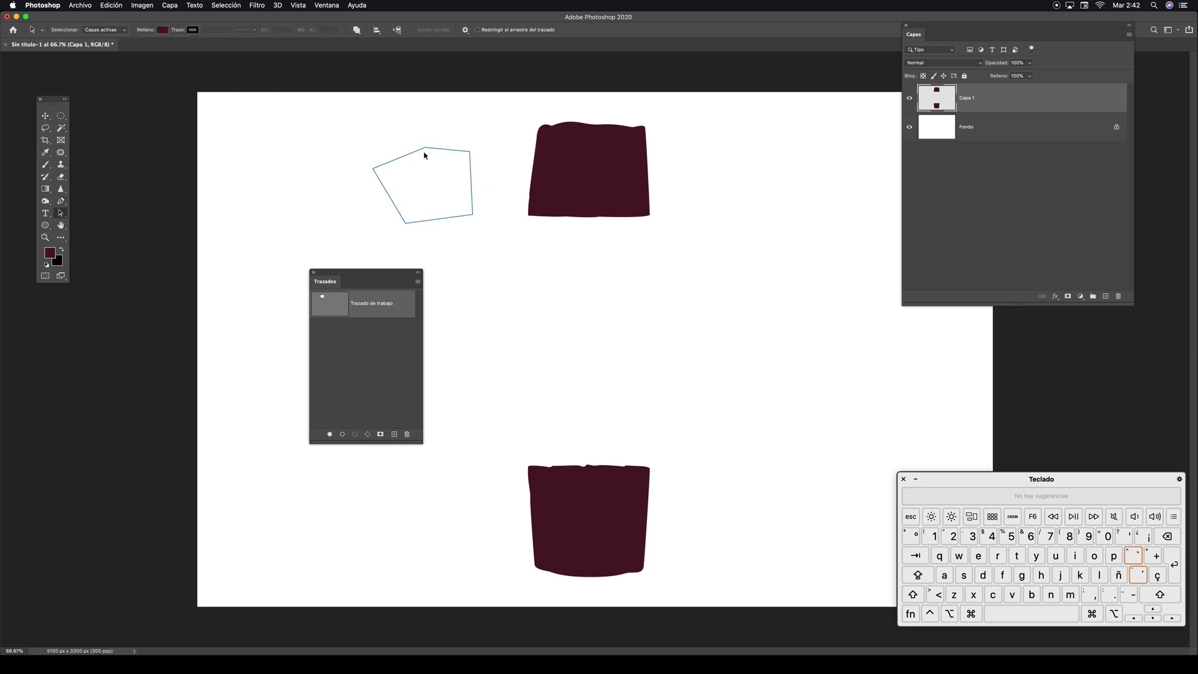
Undo the five-sided path drawing to restore the watch's work path
key("super+z")
key("super+z")
key("super+z")
key("super+z")
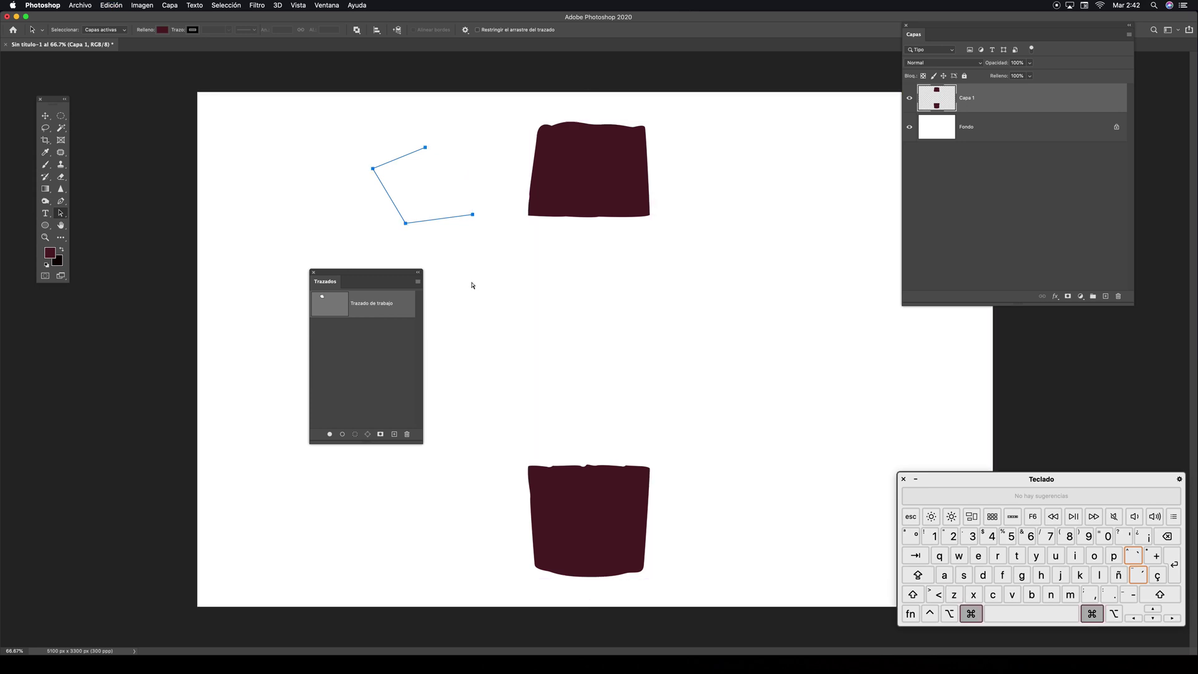
key("super+z")
key("super+z")
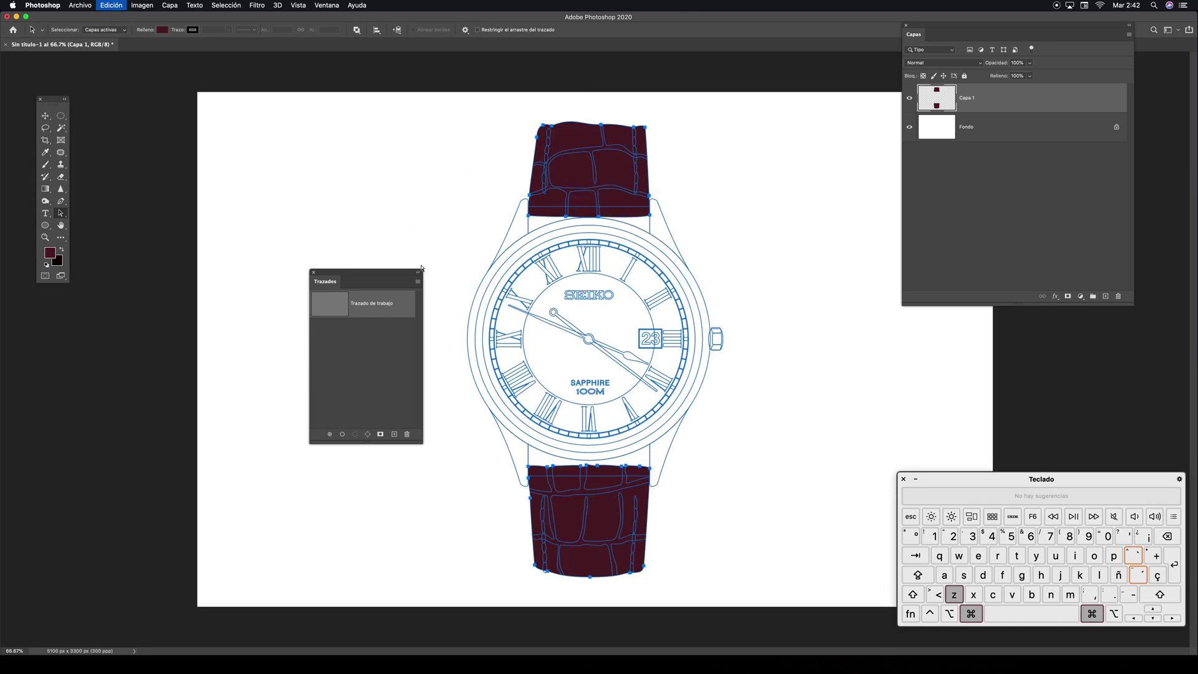
Save the watch's work path under the name Trazado 1 and deselect it
left_click_drag(379, 274, 362, 266)
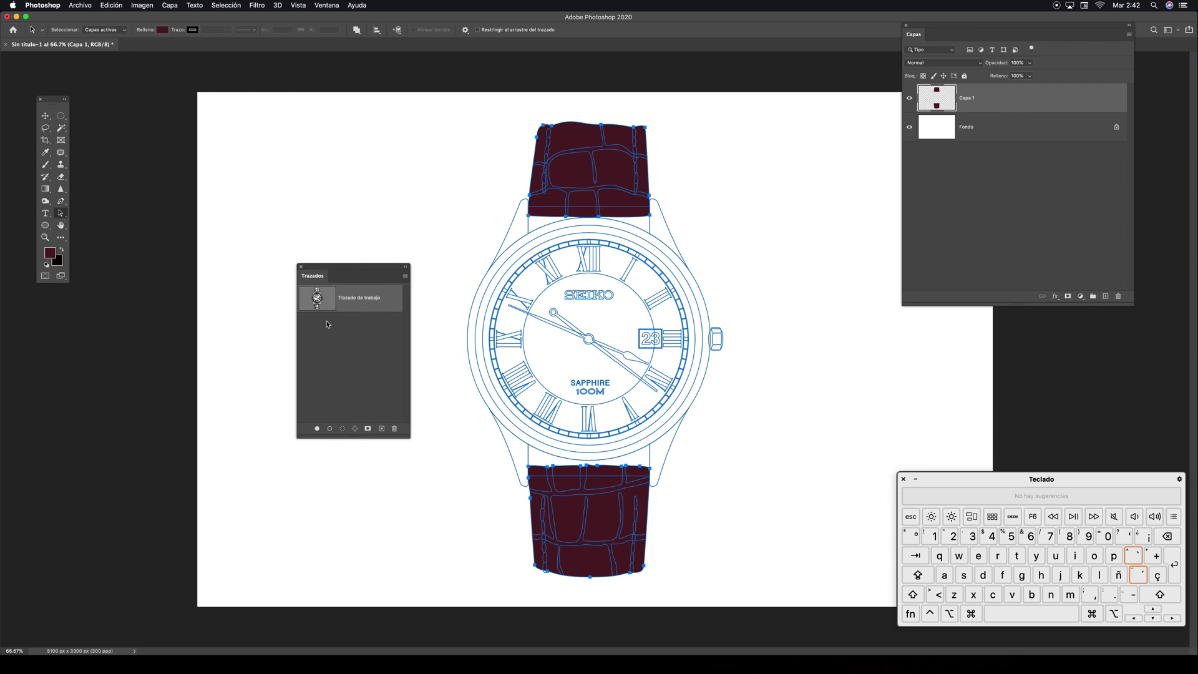
double_click(328, 297)
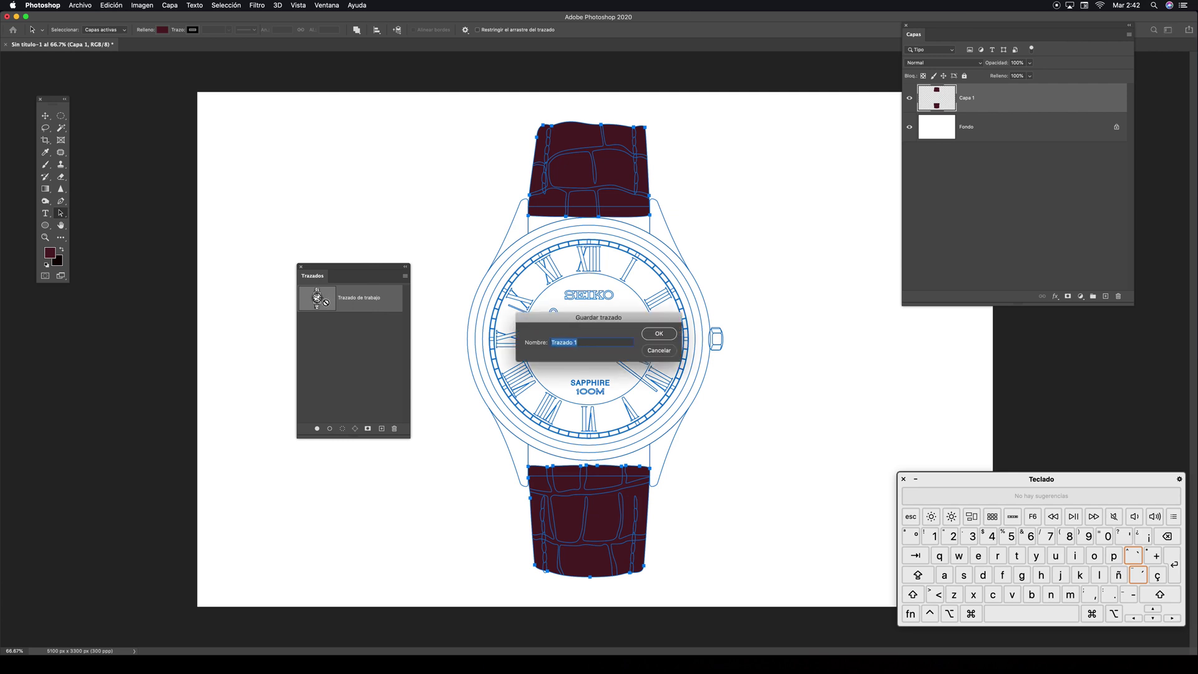
left_click_drag(620, 316, 534, 253)
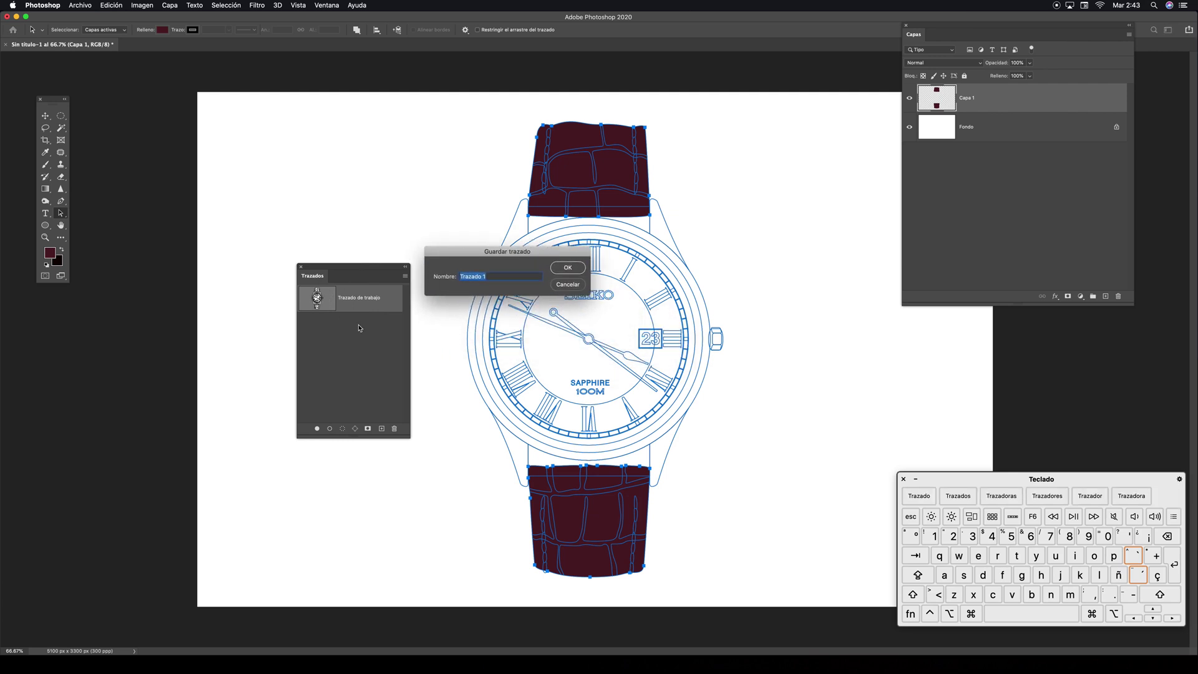
left_click(568, 269)
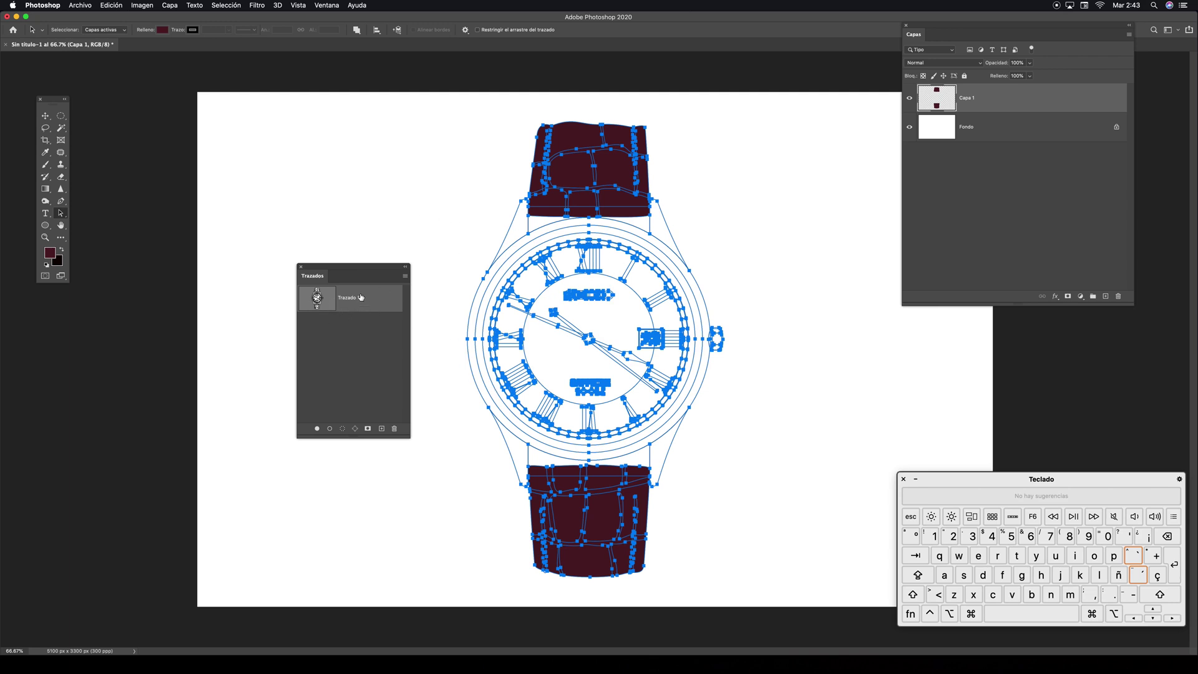
left_click(359, 336)
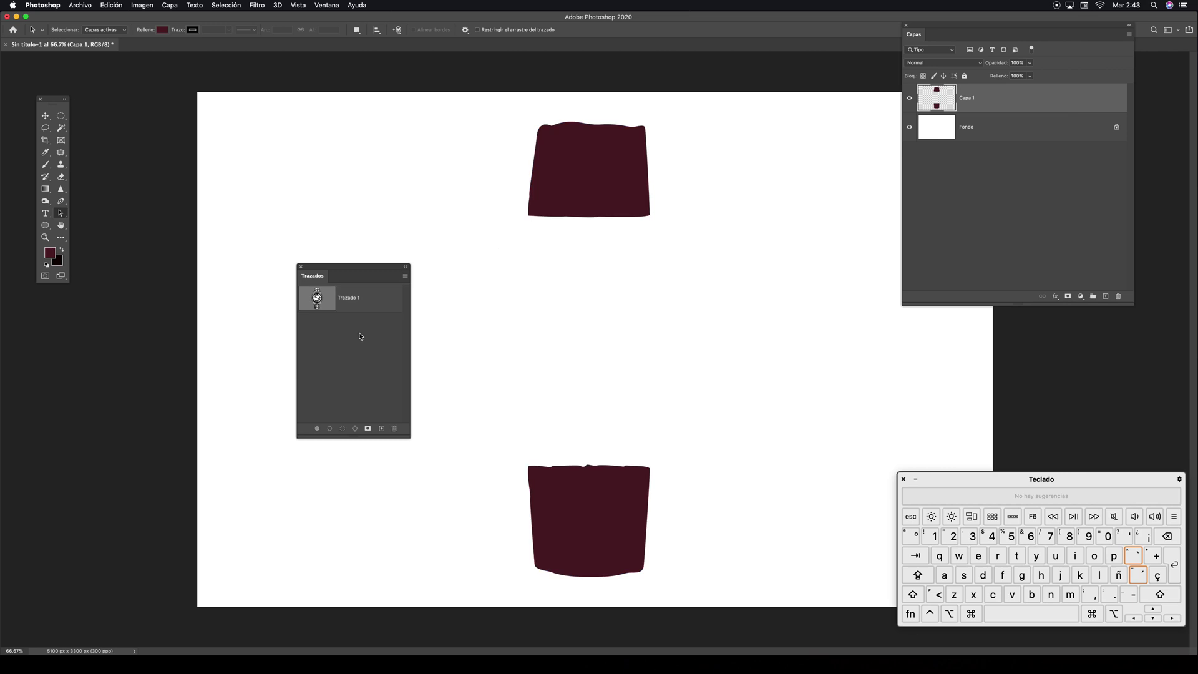
Draw a closed six-sided path with the Pen tool in the empty area beside the upper strap
key("p")
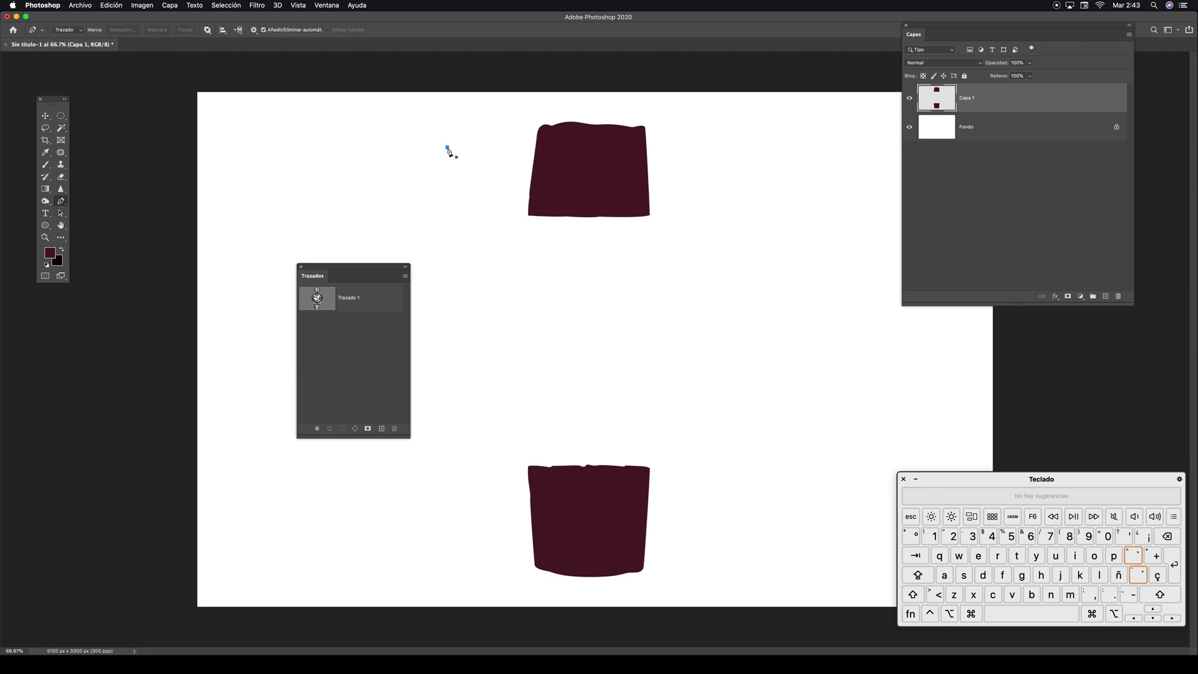
left_click(447, 147)
left_click(379, 169)
left_click(370, 212)
left_click(418, 236)
left_click(483, 236)
left_click(497, 193)
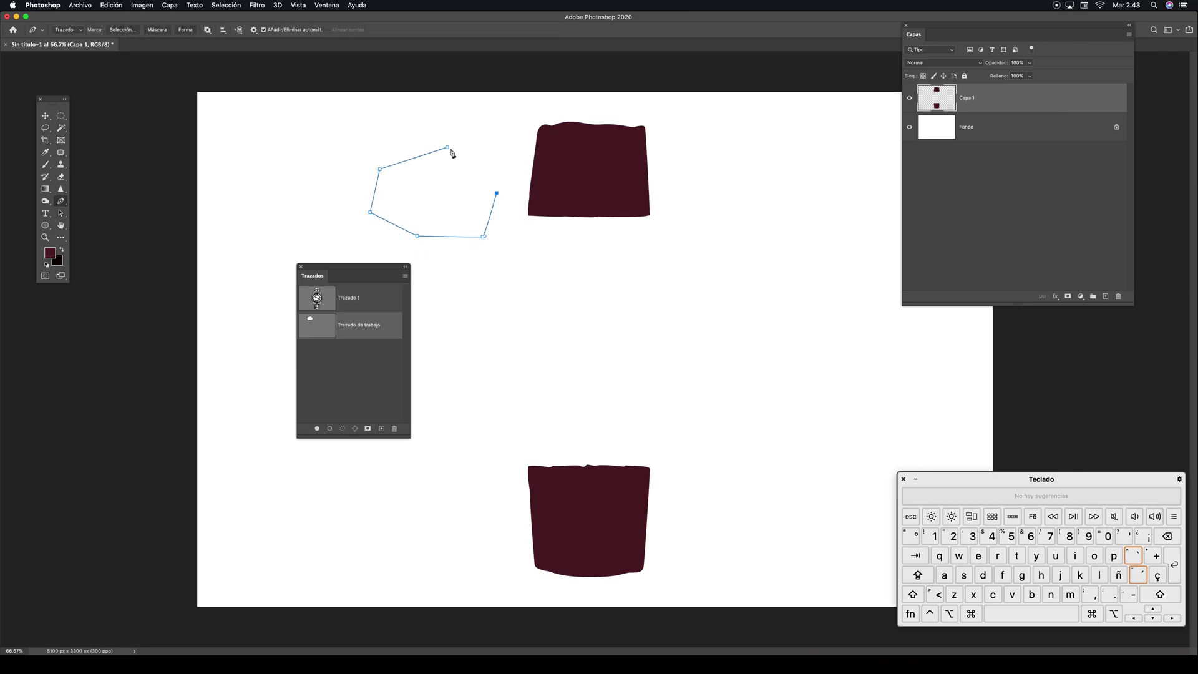
left_click(447, 147)
Alternate between Trazado 1 and the six-sided work path, and delete the work path
left_click(348, 305)
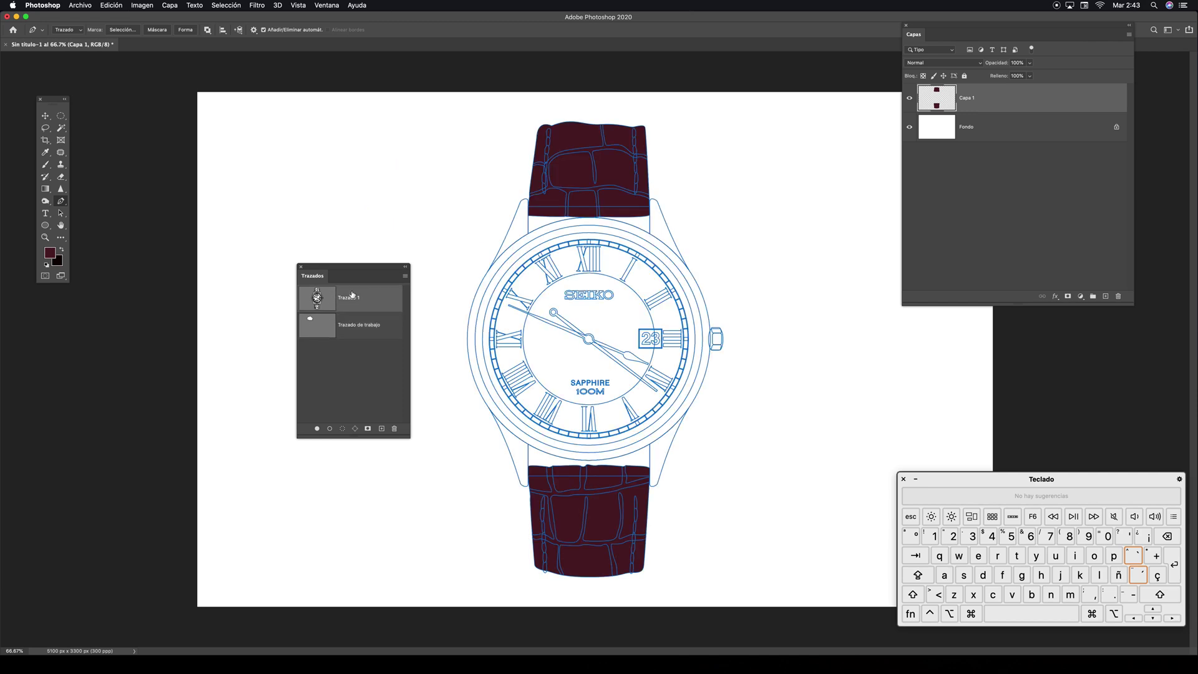
left_click(322, 335)
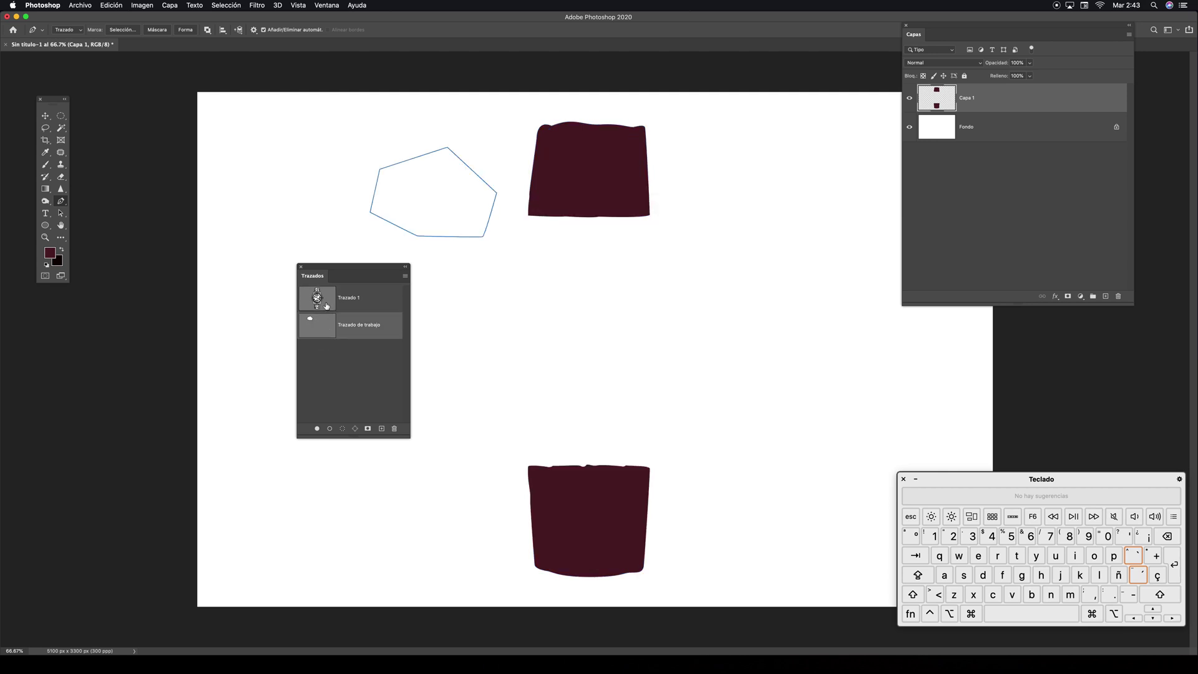
left_click(326, 306)
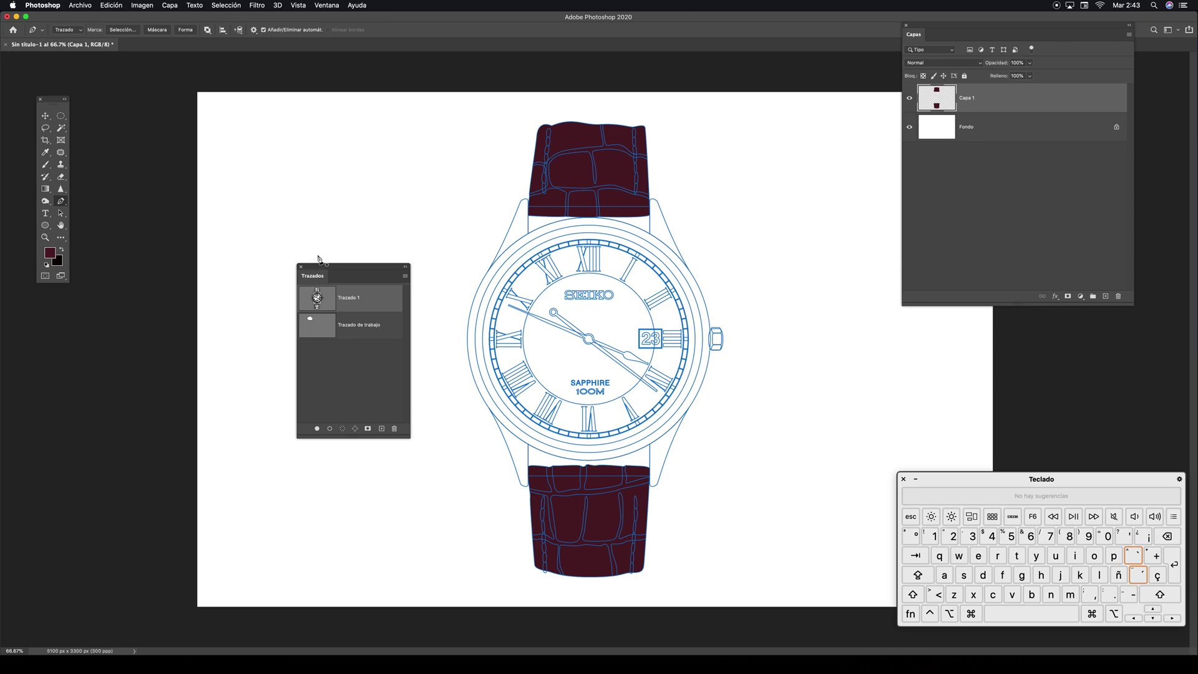
left_click(329, 323)
key("BackSpace")
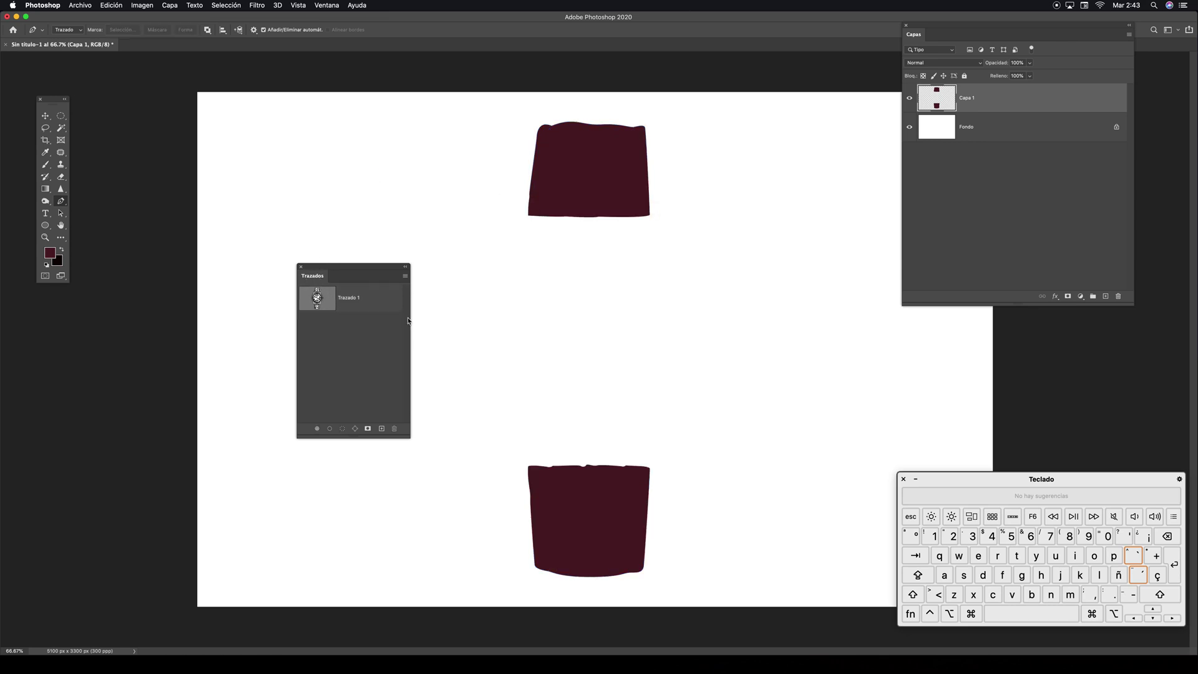
Display the Trazado 1 path again and delete the Capa 1 layer with the strap fill
left_click(328, 292)
key("space")
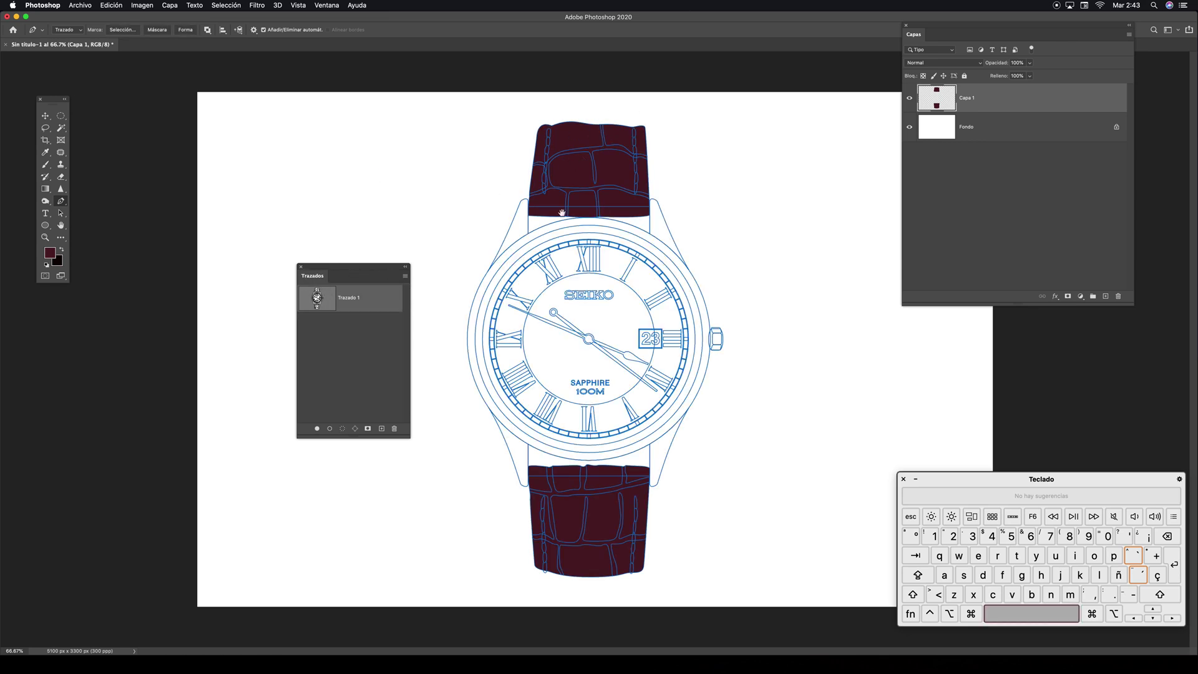
left_click_drag(953, 100, 1116, 299)
key("a")
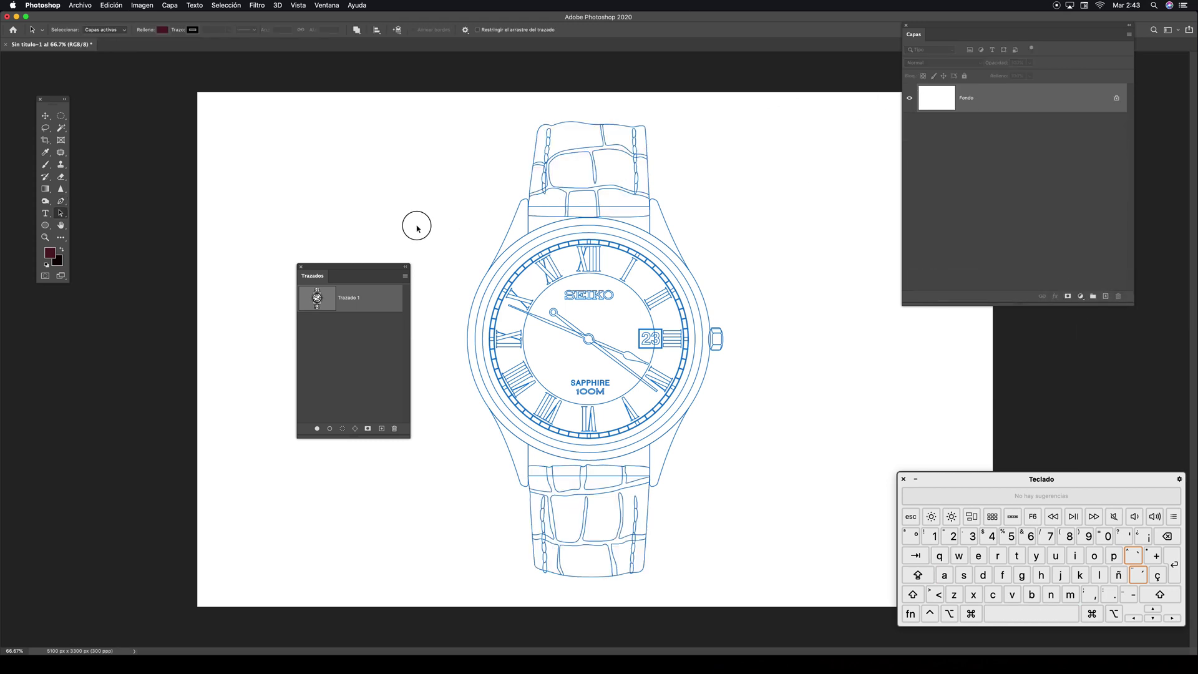
Switch to Illustrator, hide all RELOJ 2 layers while keeping COSTURA visible, and deselect the front-view watch
key("super+Tab")
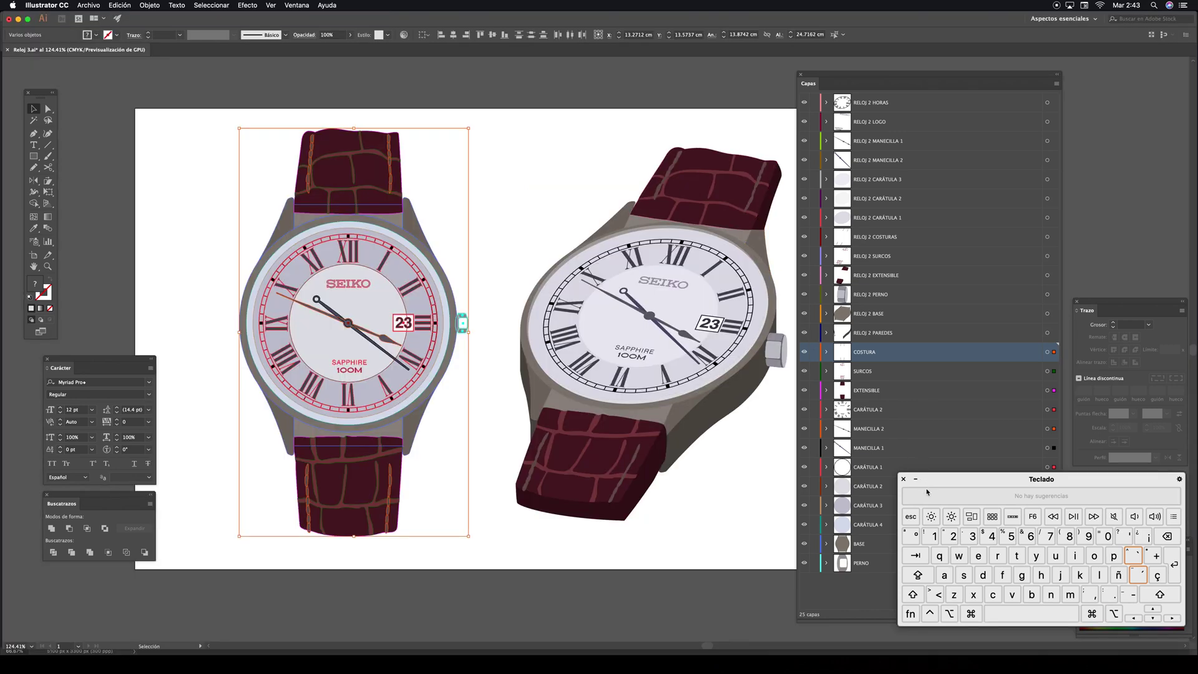
left_click_drag(926, 492, 998, 560)
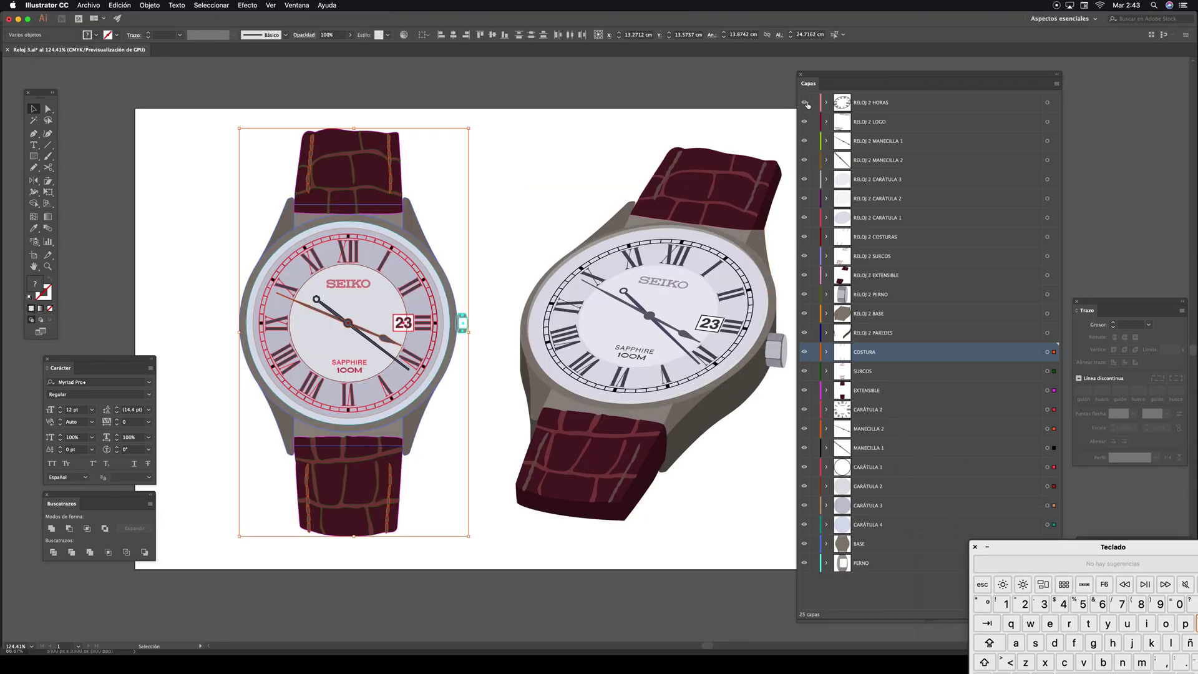
left_click_drag(805, 102, 805, 353)
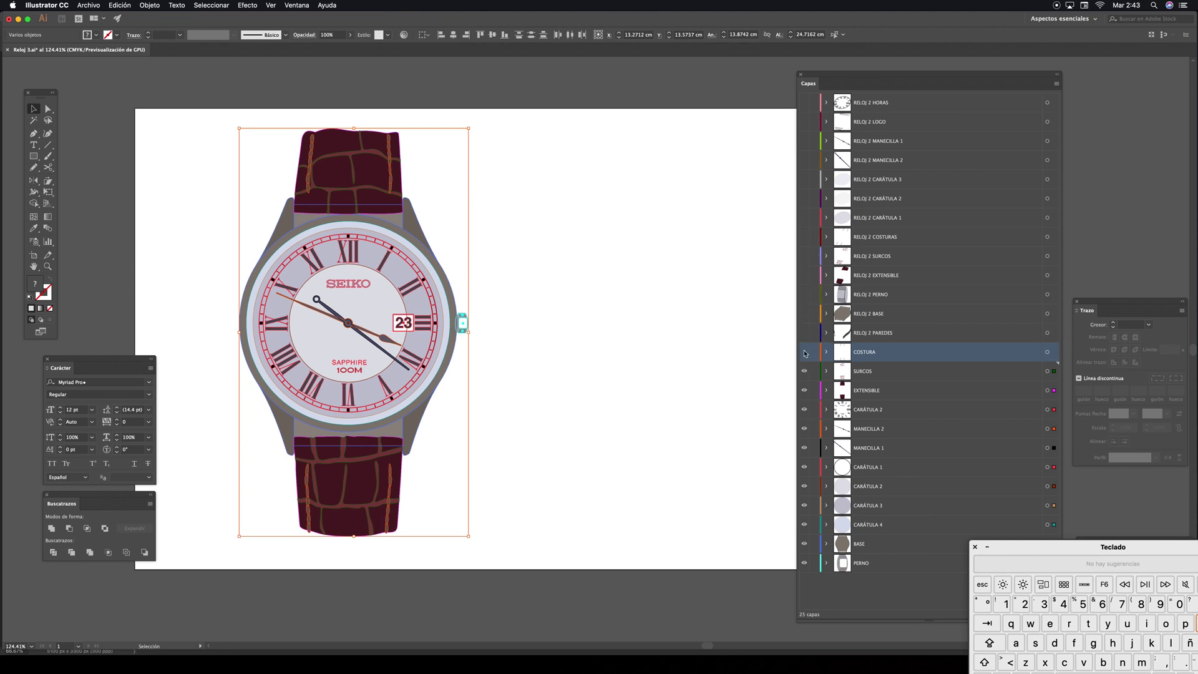
left_click(804, 353)
left_click(480, 372)
Select the four case lugs of the BASE layer on the front-view watch and copy them
left_click_drag(558, 406, 655, 395)
left_click(570, 259, "super")
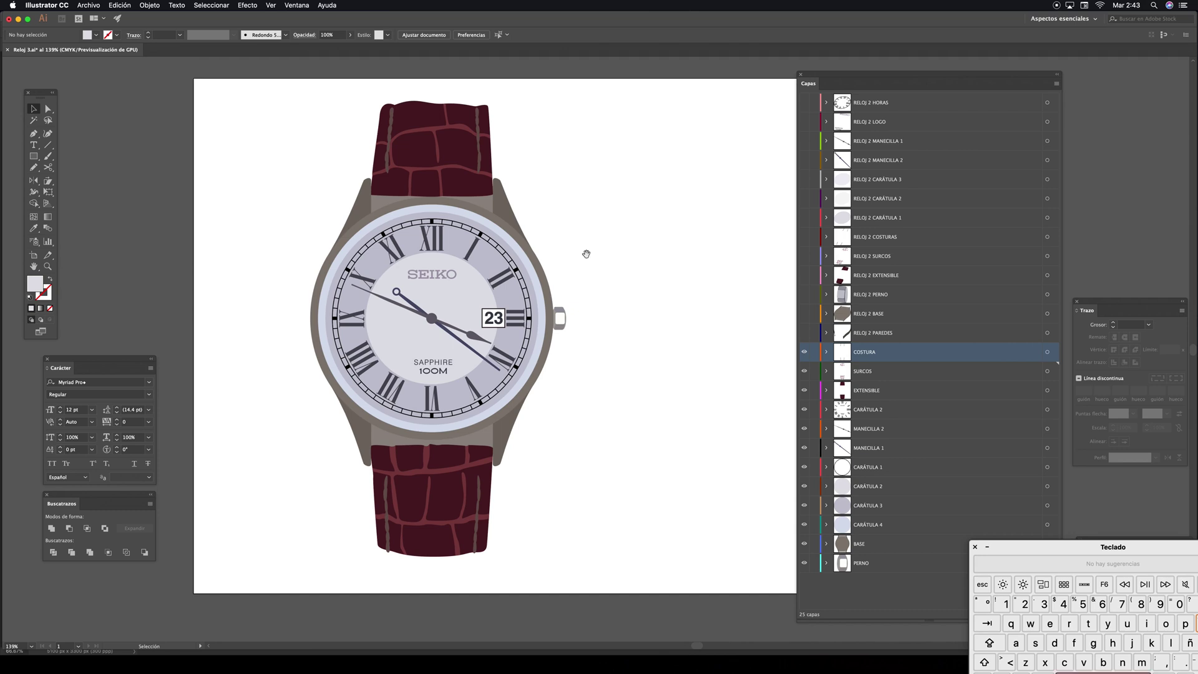
left_click_drag(598, 240, 621, 223)
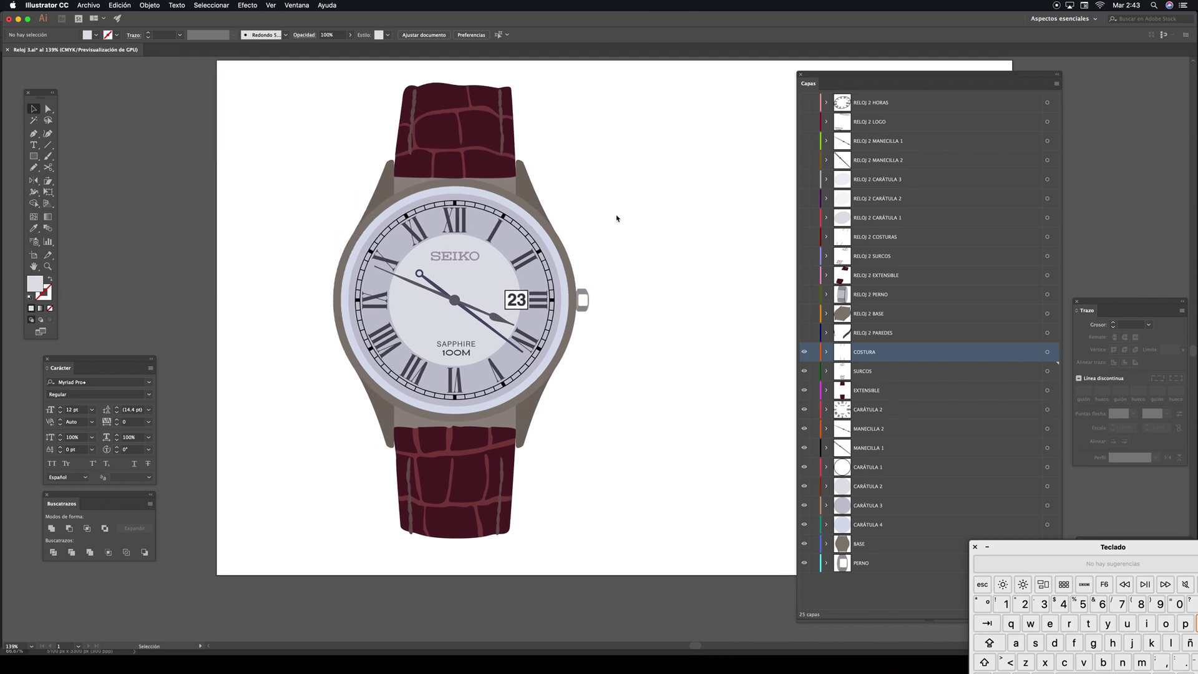
key("z")
left_click_drag(517, 273, 570, 199)
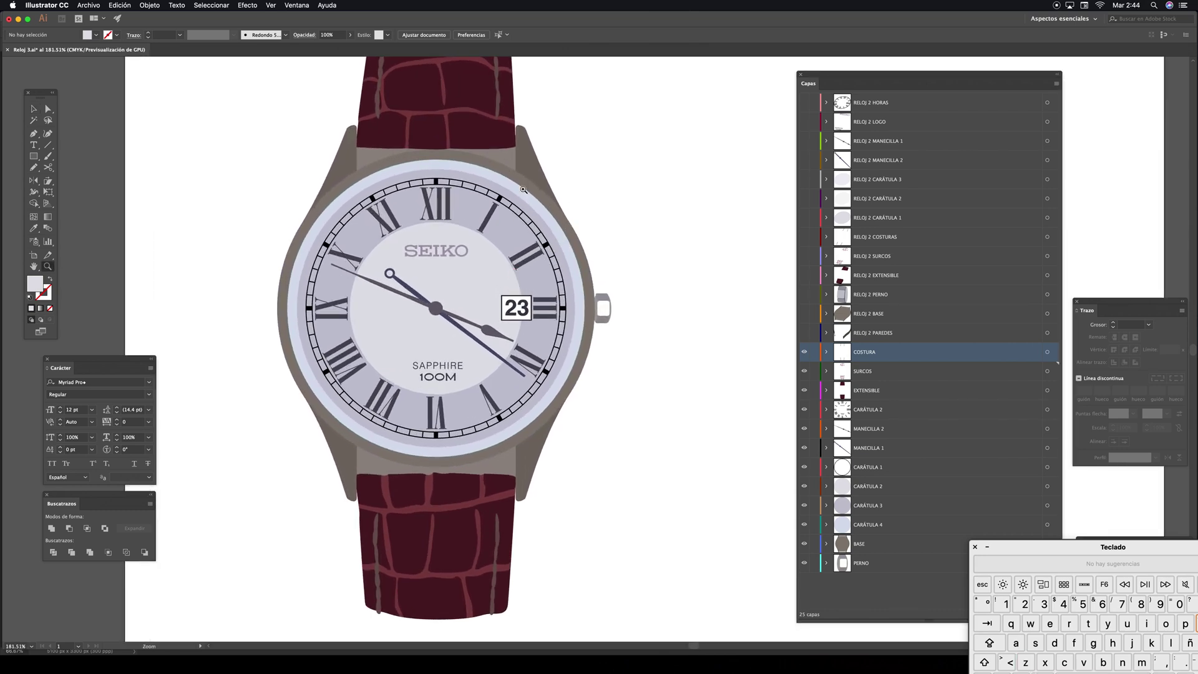
scroll(523, 190, "up", 2)
key("v")
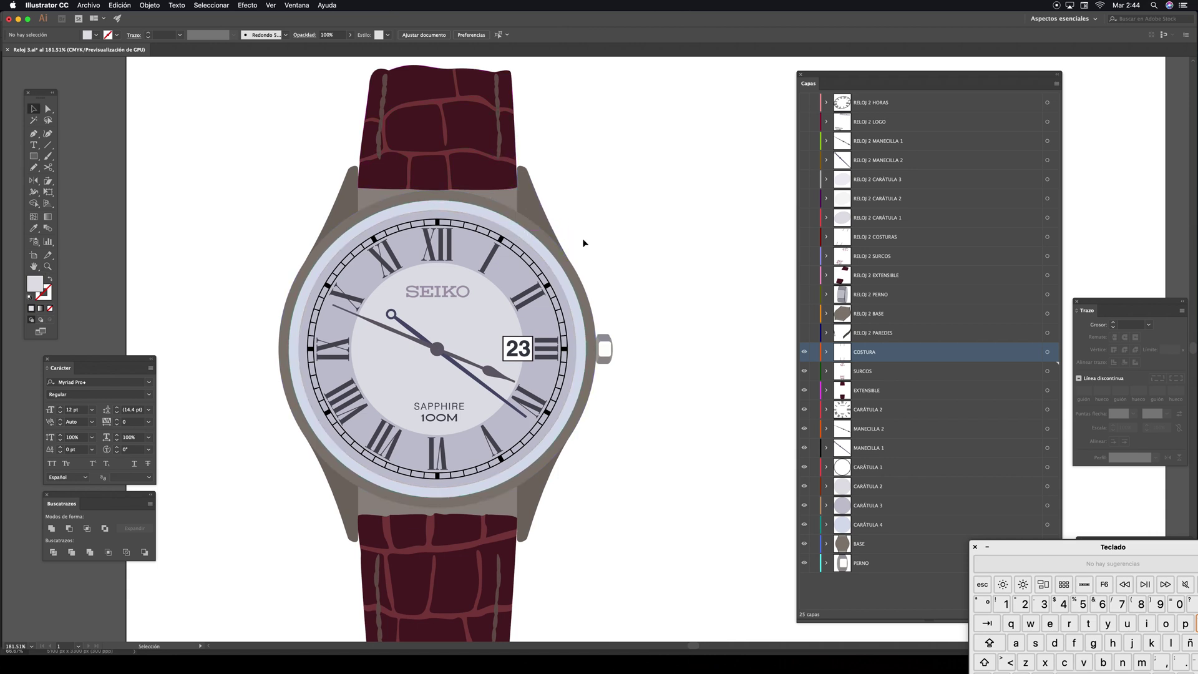
left_click(351, 199)
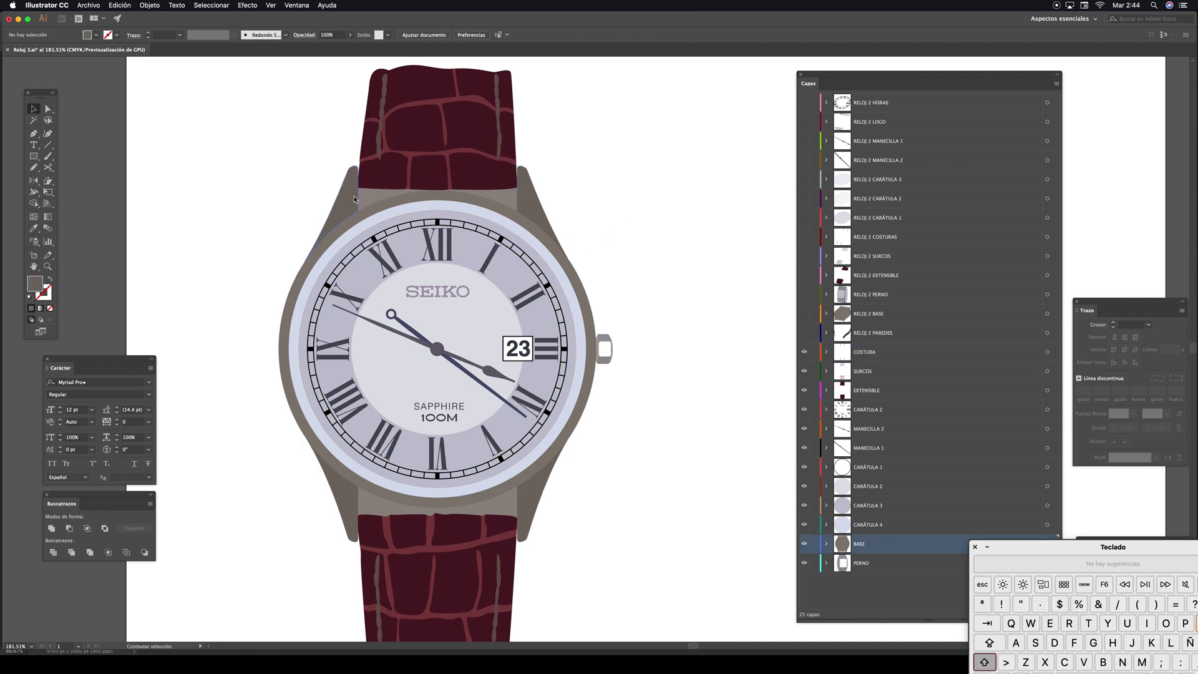
left_click(540, 198, "shift")
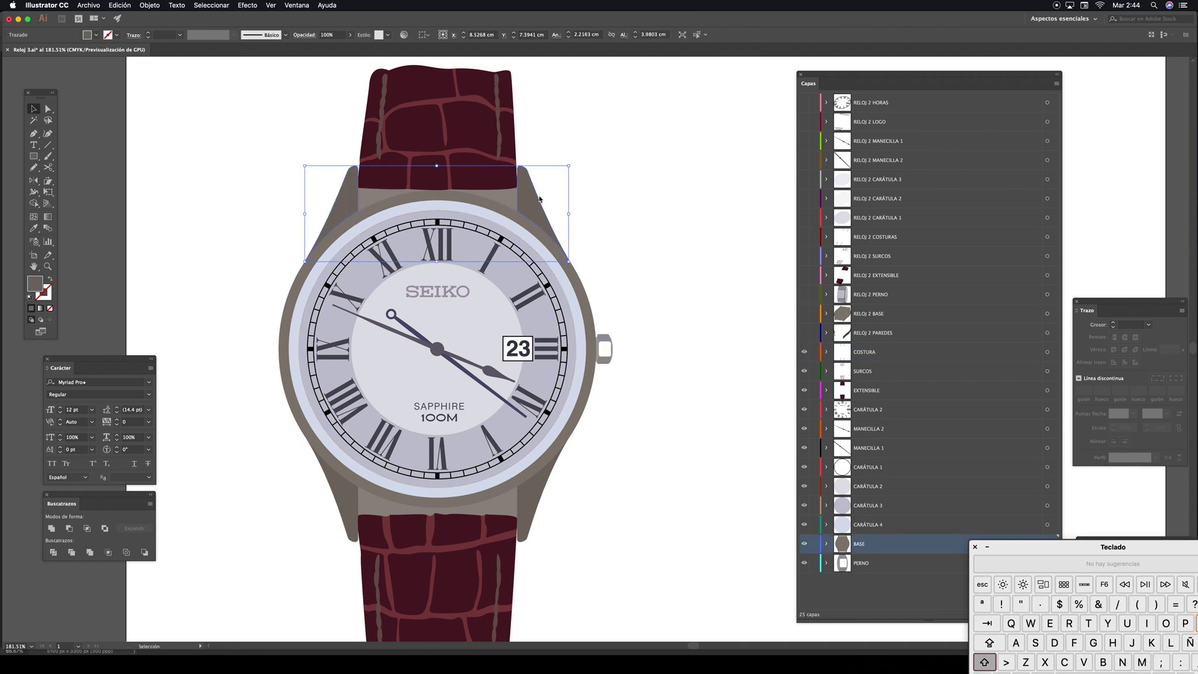
left_click(351, 508, "shift")
left_click(536, 496, "shift")
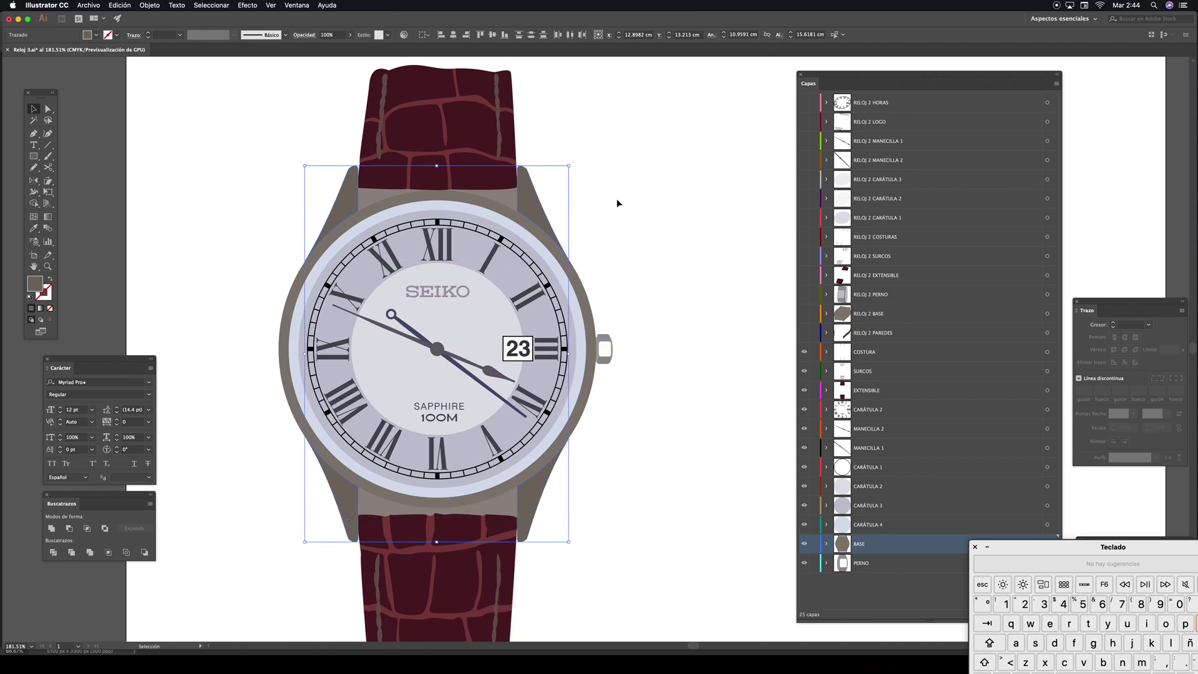
key("a")
key("super+c")
Switch to Photoshop and paste the copied lugs as Píxeles onto a new layer, accepting their placement
key("super+Tab")
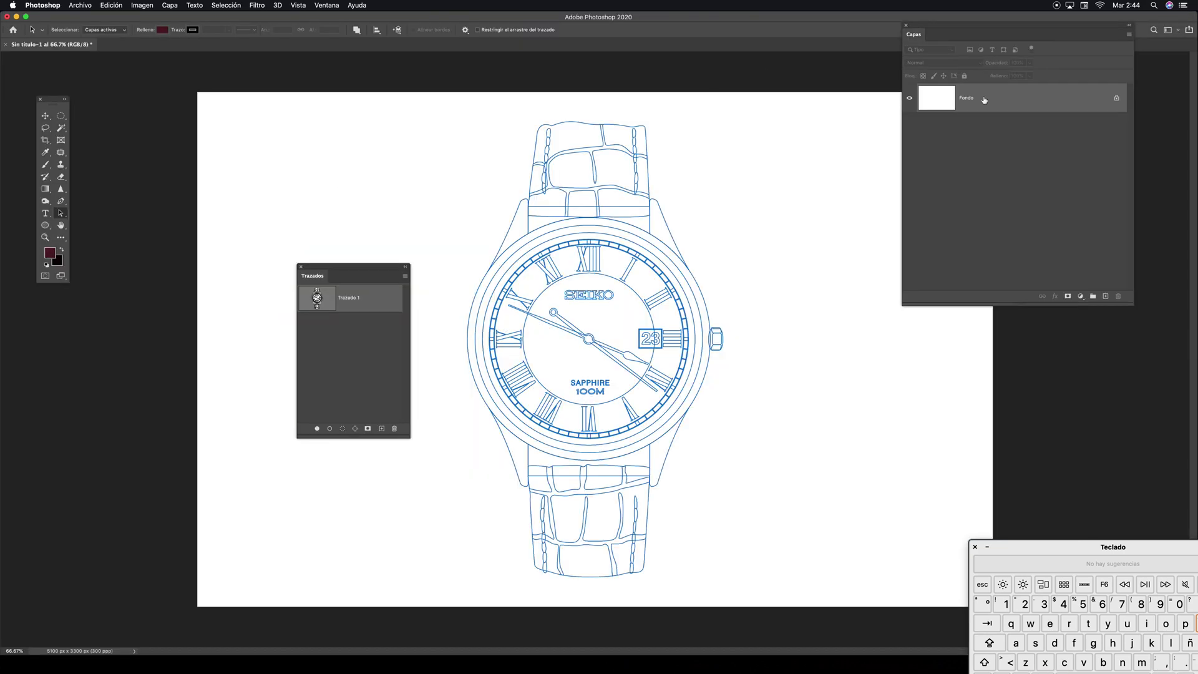
key("super+v")
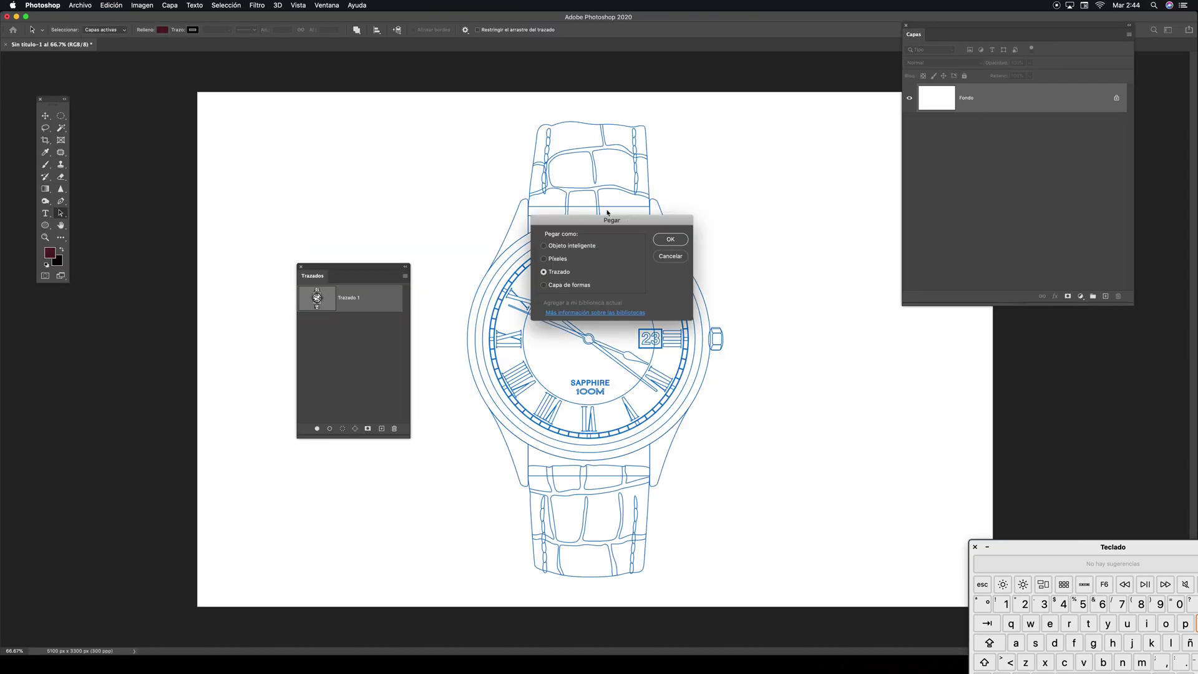
left_click(547, 260)
left_click(670, 239)
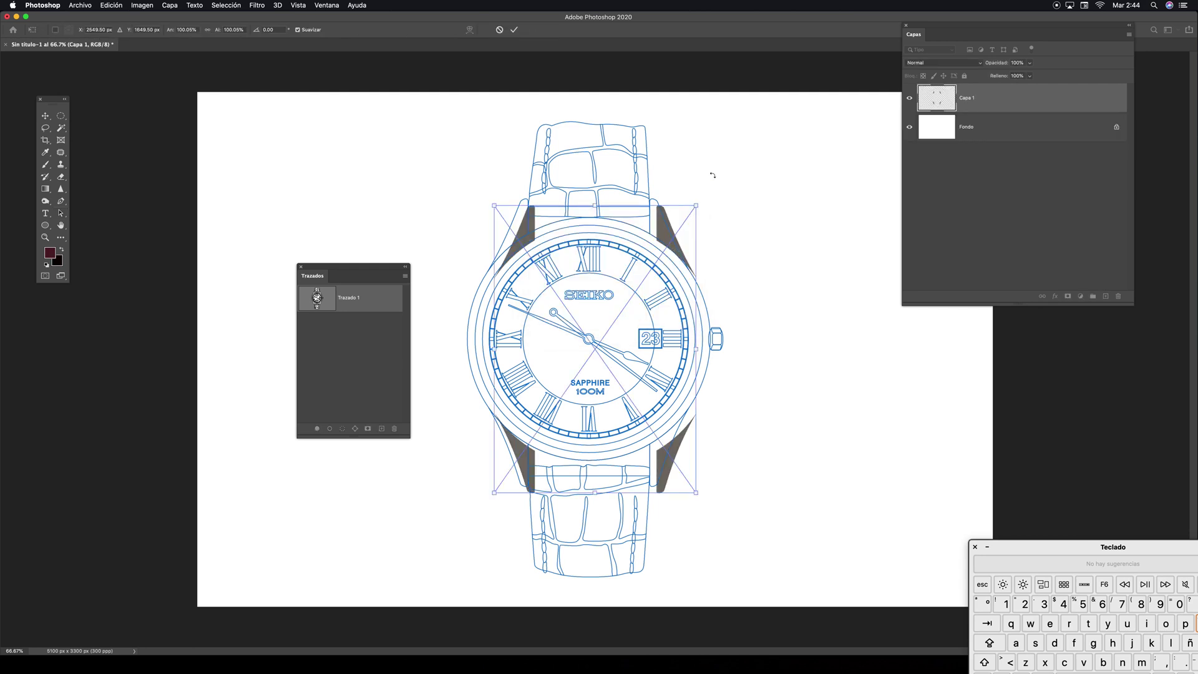
key("Return")
Move the pasted lugs so they line up with the lug outlines of the Trazado 1 path
key("z")
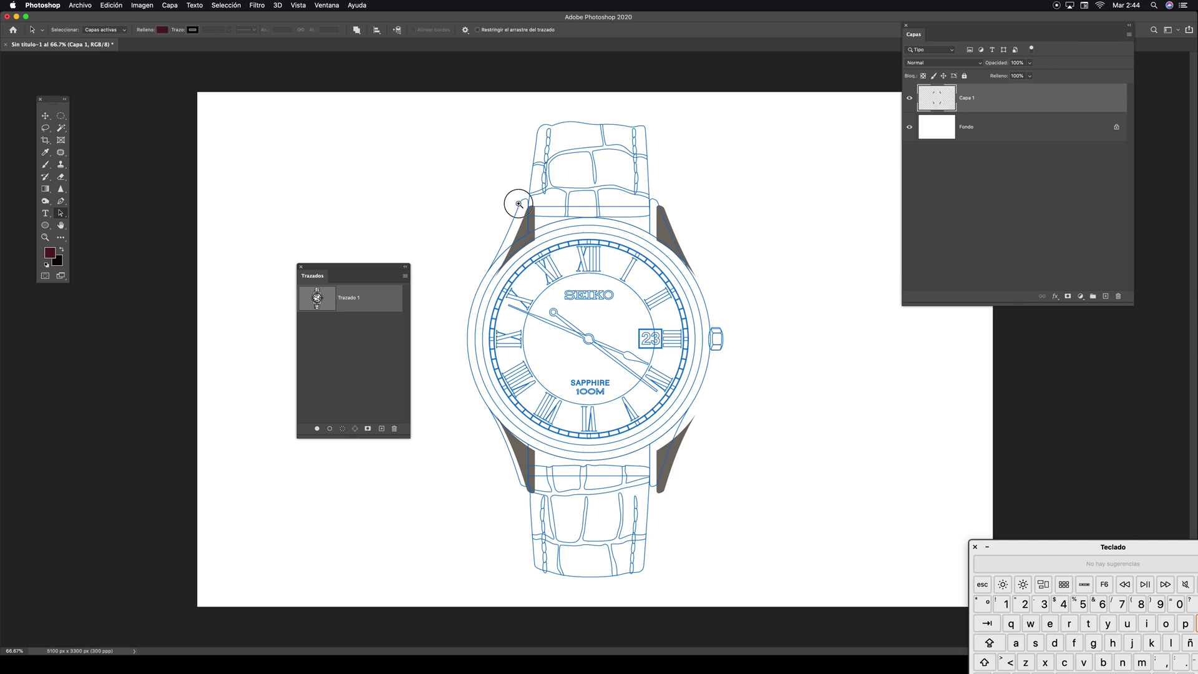
left_click_drag(562, 186, 601, 187)
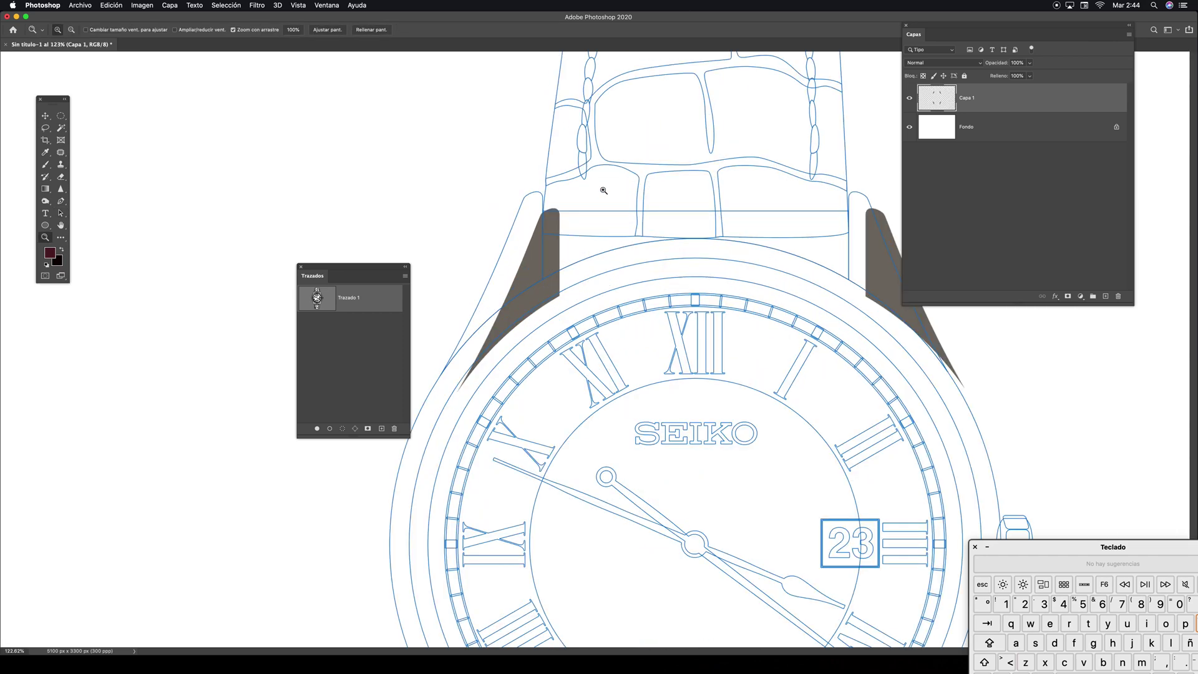
key("v")
left_click_drag(555, 258, 538, 239)
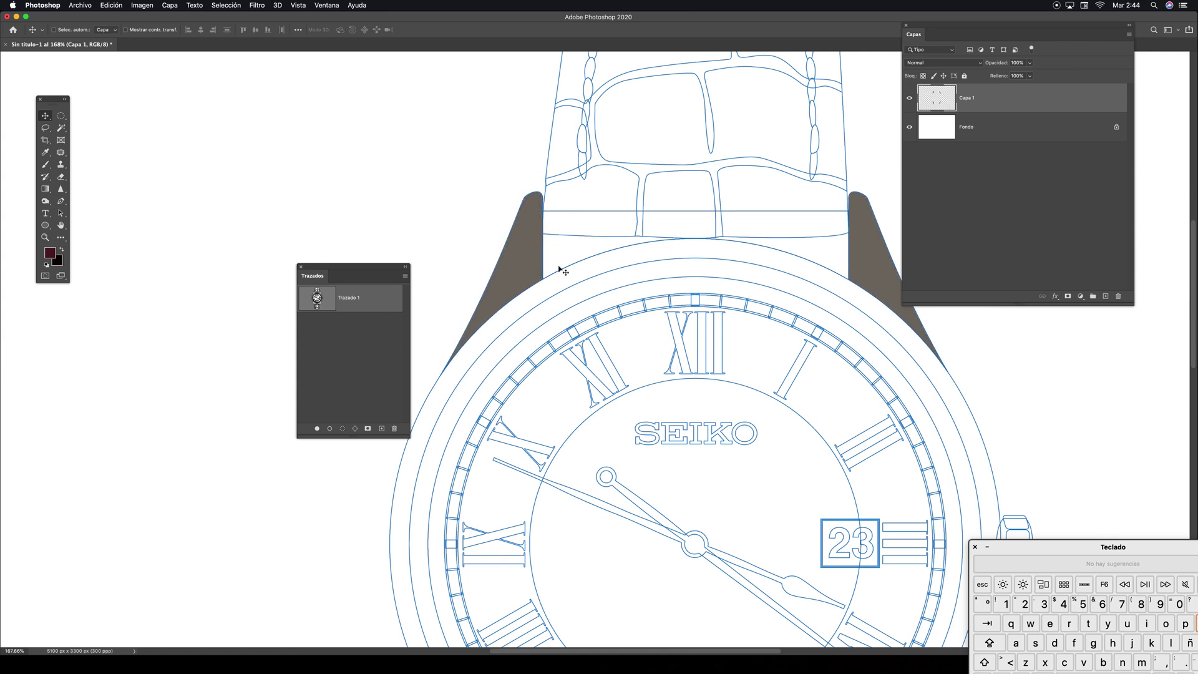
scroll(662, 355, "right", 5)
key("super+minus")
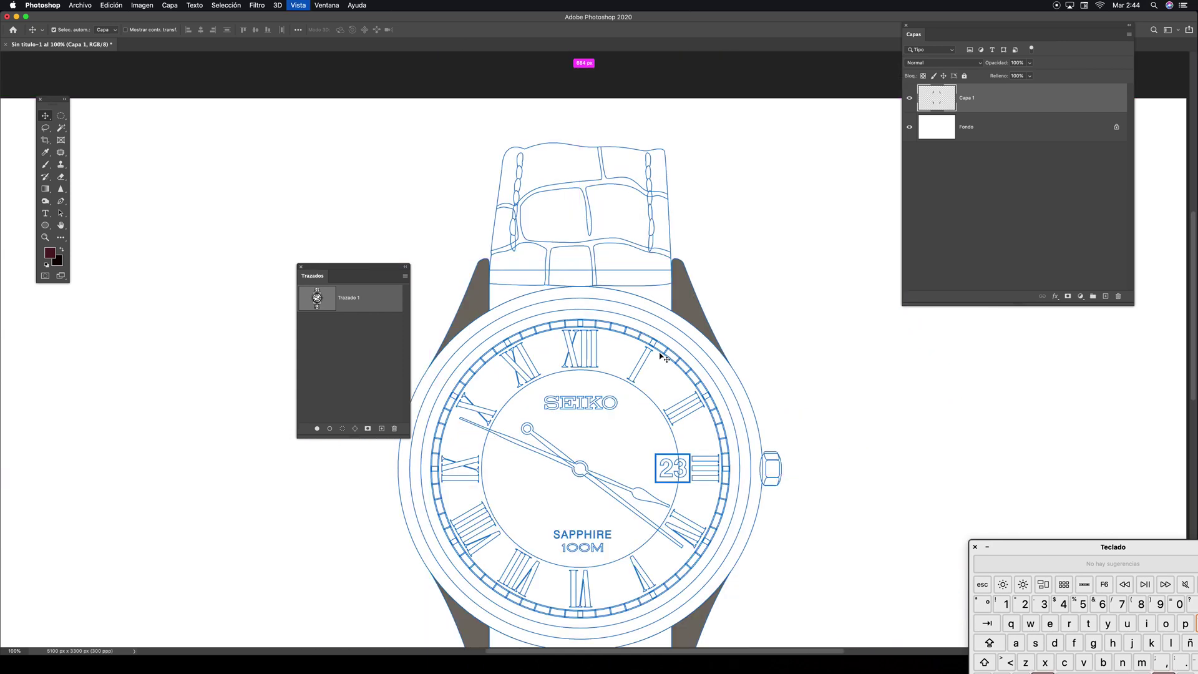
key("super+minus")
Switch to Illustrator, then select and copy the complete front-view watch
key("super+Tab")
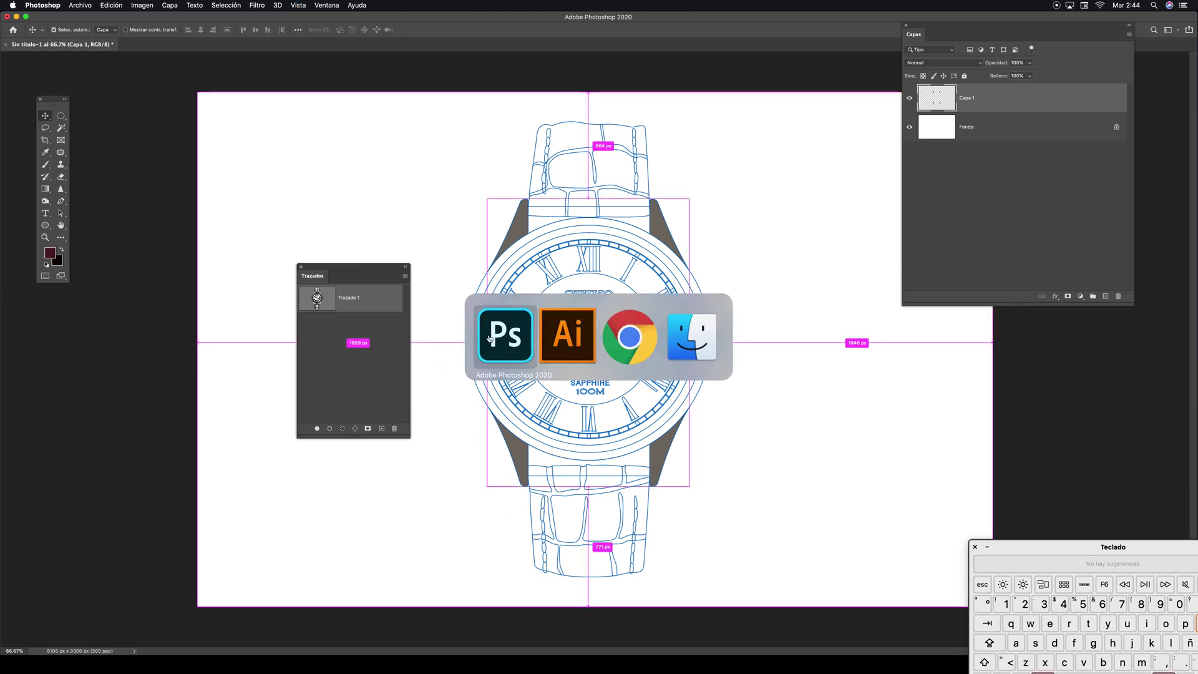
left_click(548, 327)
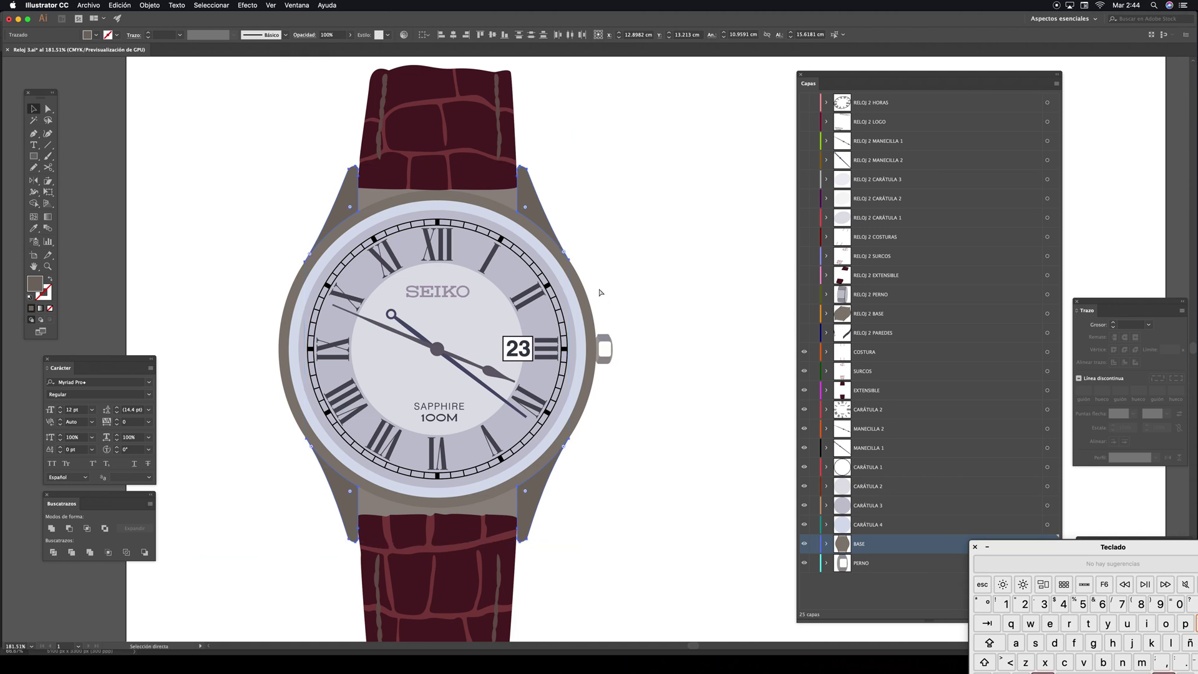
key("super+minus")
left_click_drag(448, 101, 731, 598)
Switch to Photoshop, paste the watch as Píxeles and move it beside the path outline, keeping the Trazados panel clear of it
key("super+Tab")
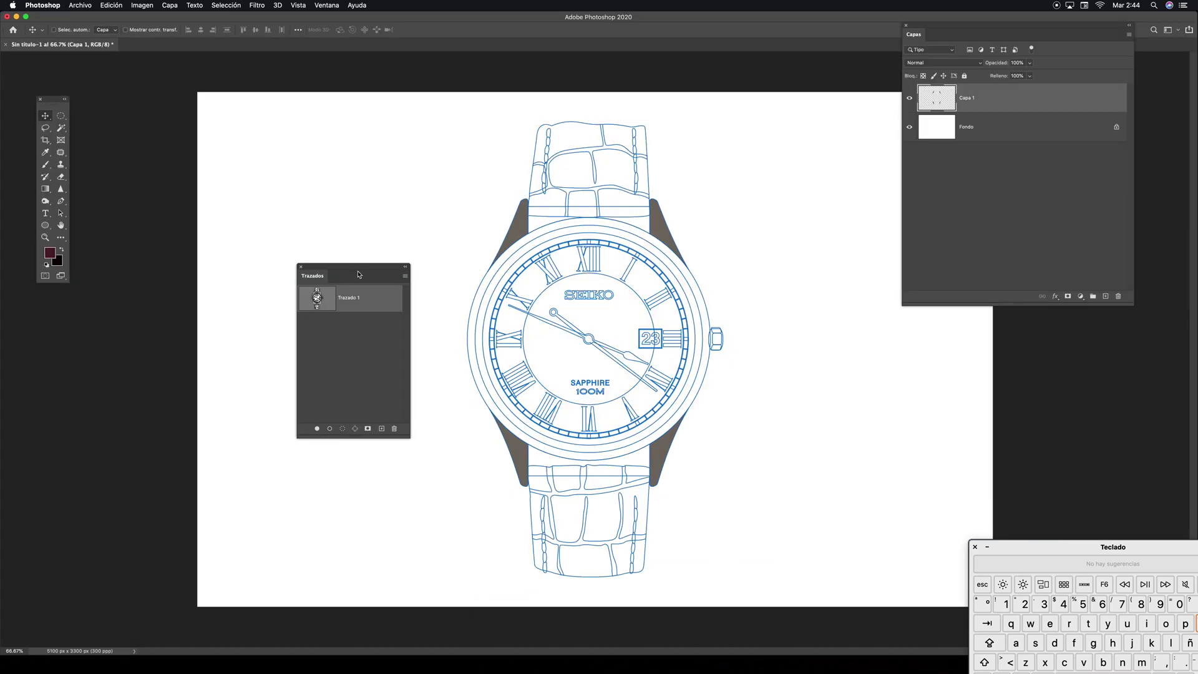
left_click_drag(360, 273, 210, 297)
key("super+v")
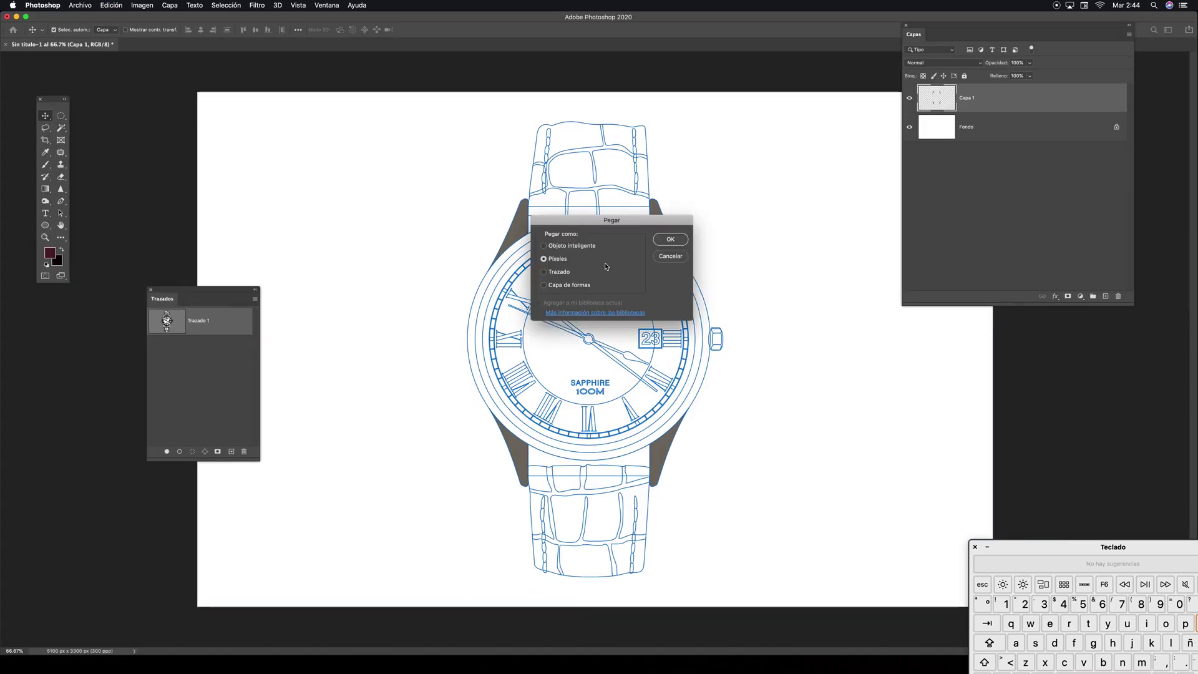
left_click(670, 240)
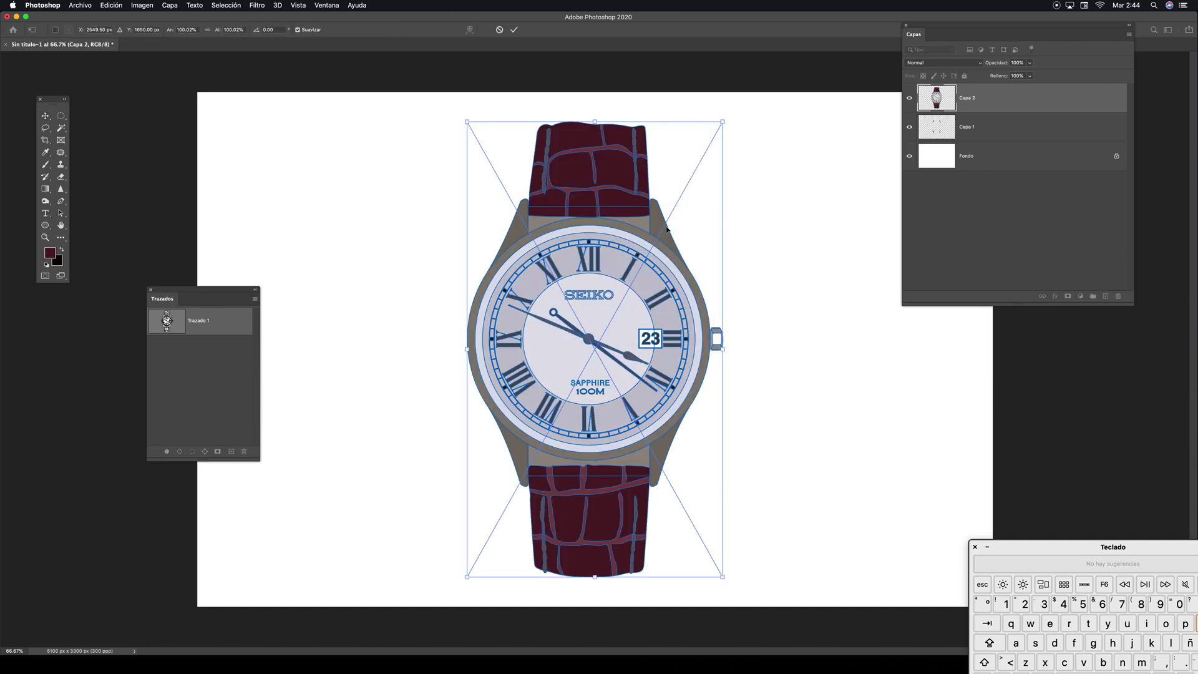
key("Return")
left_click_drag(605, 234, 427, 247)
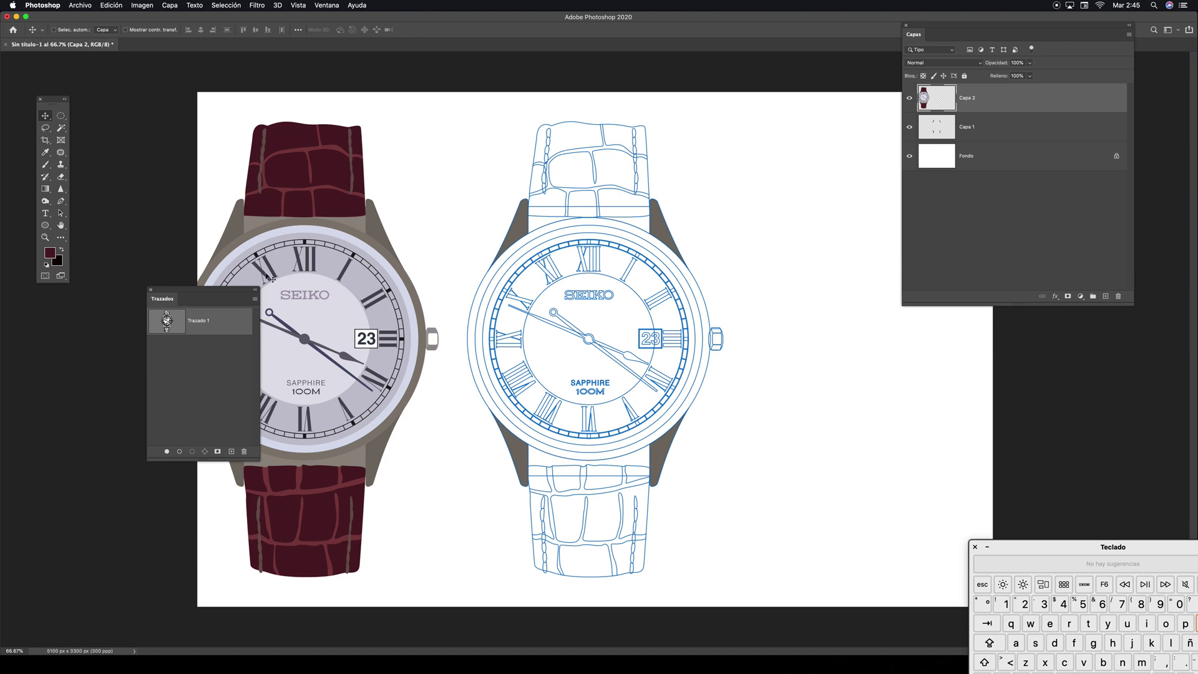
left_click_drag(234, 291, 123, 364)
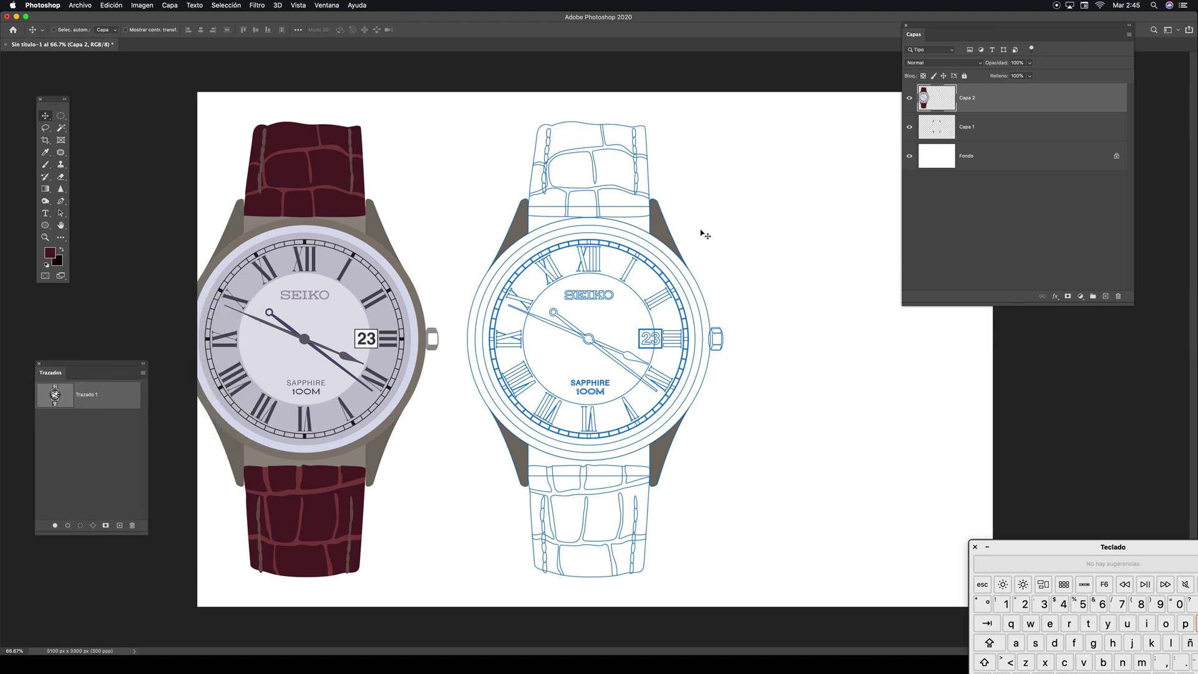
Load the outer case circle of Trazado 1 as a selection and create an empty layer directly above Fondo
key("a")
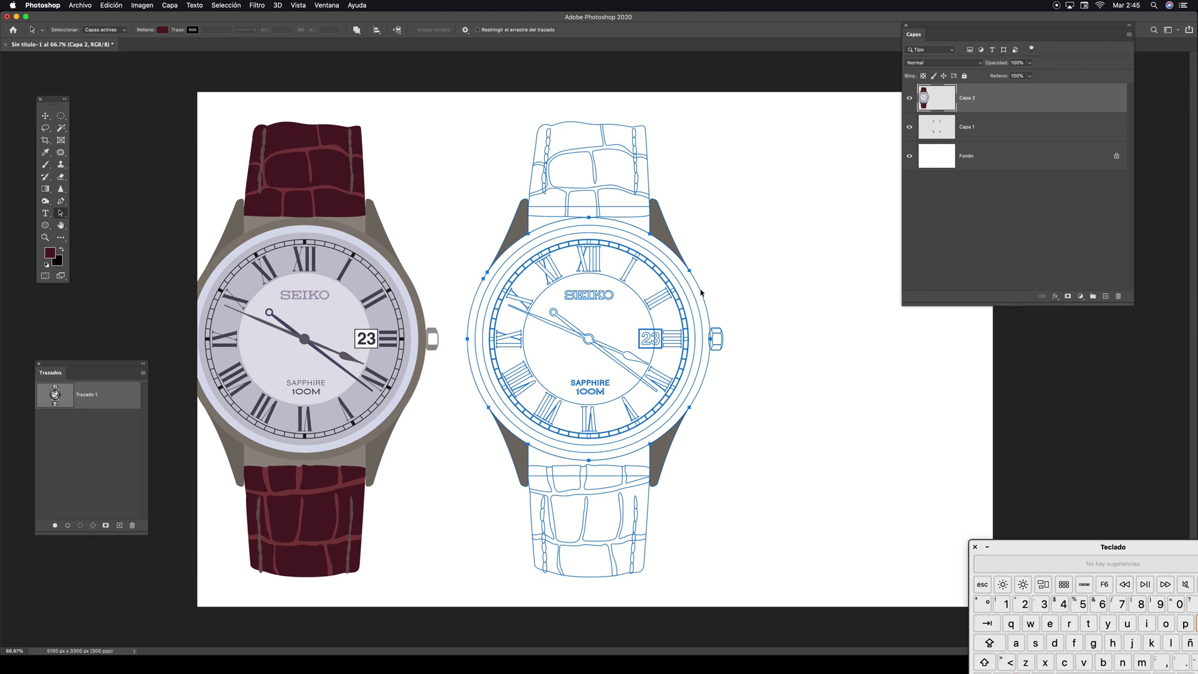
left_click(80, 525)
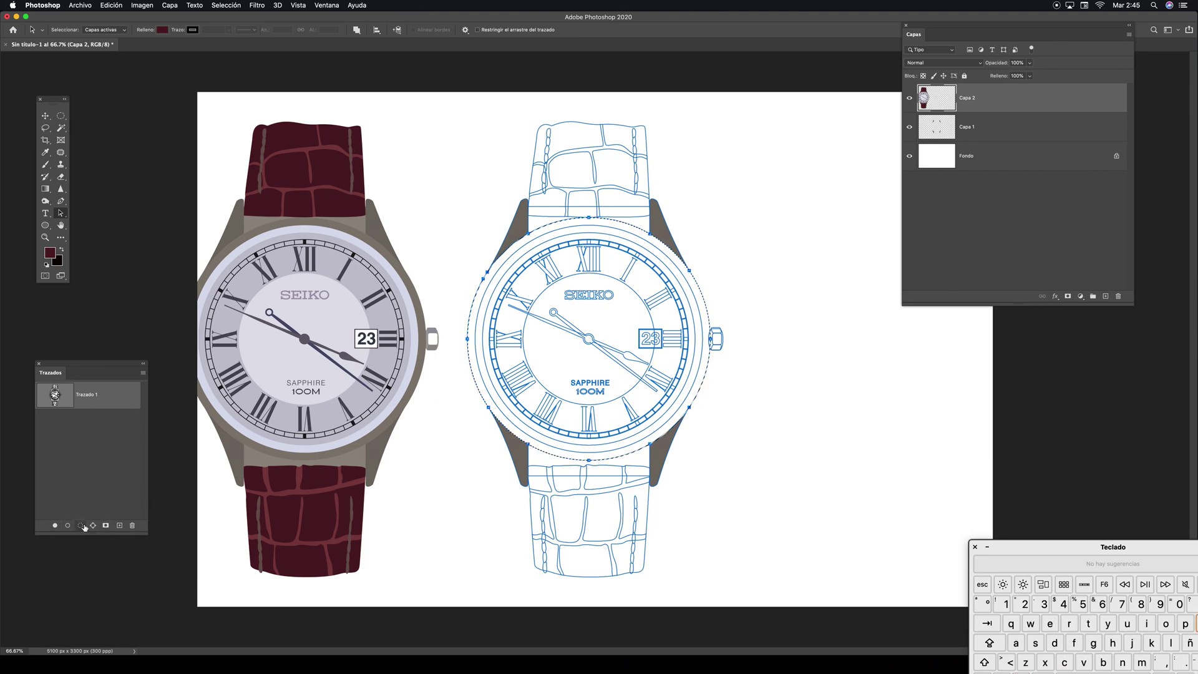
left_click(984, 136)
left_click(1007, 163)
left_click(1104, 297)
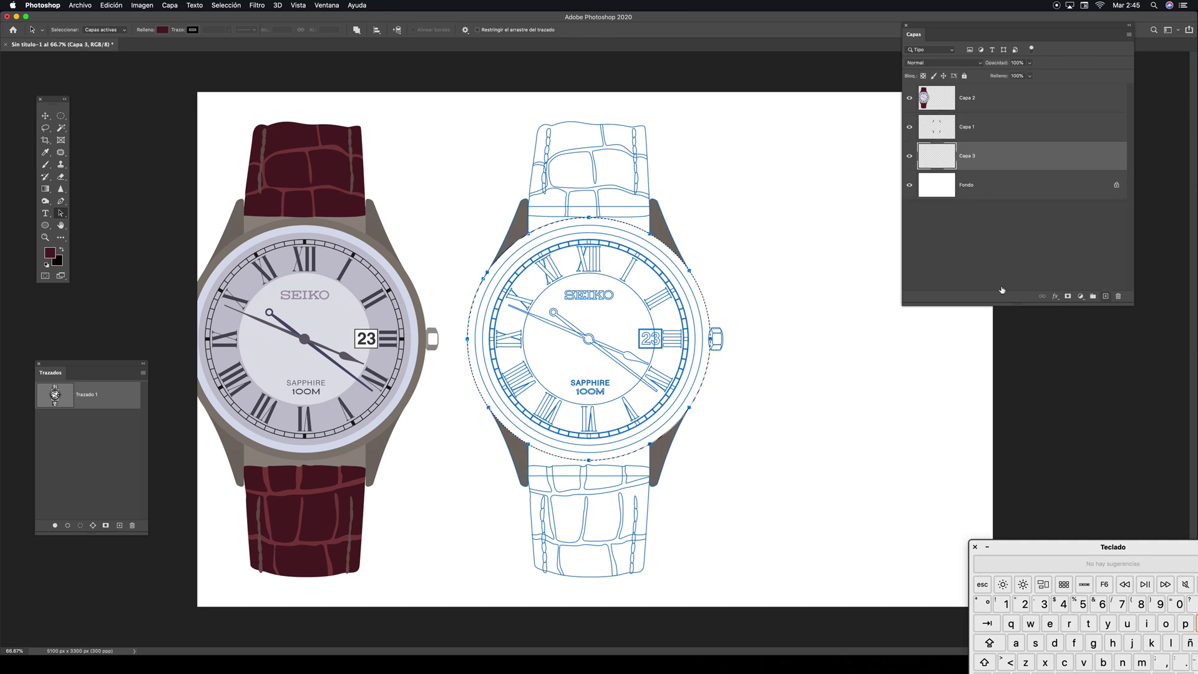
Fill the circular selection with the brown sampled from the coloured watch's case, deselect it and hide the path outlines
key("i")
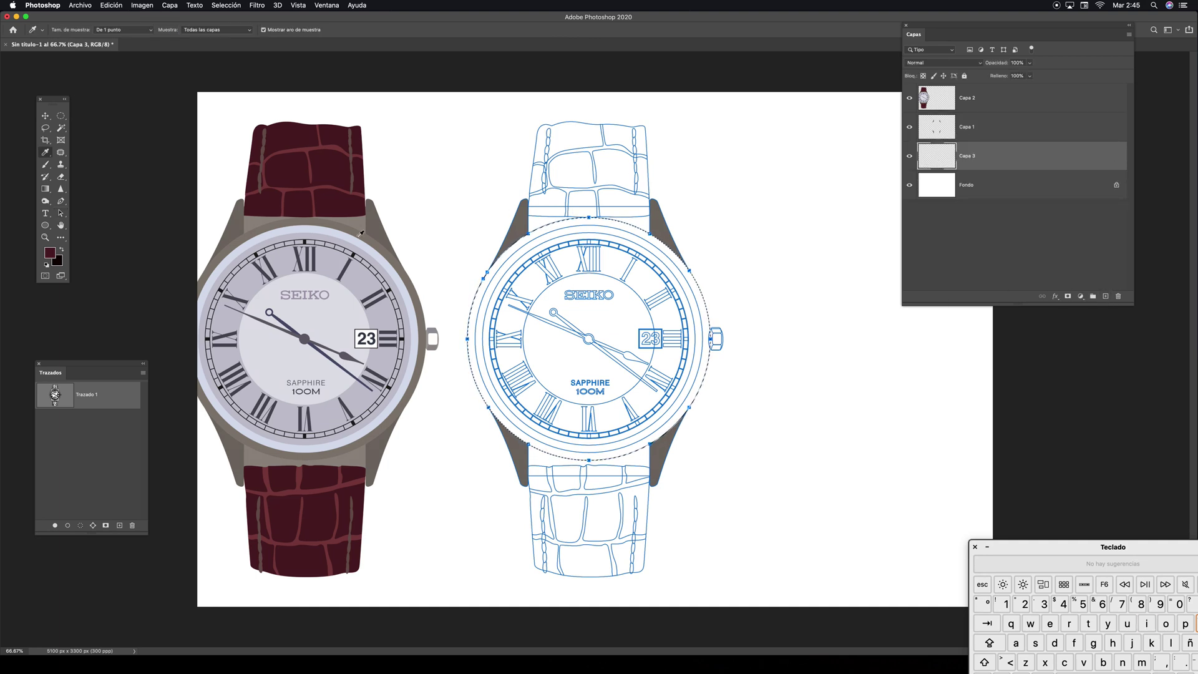
left_click(374, 237)
key("alt+BackSpace")
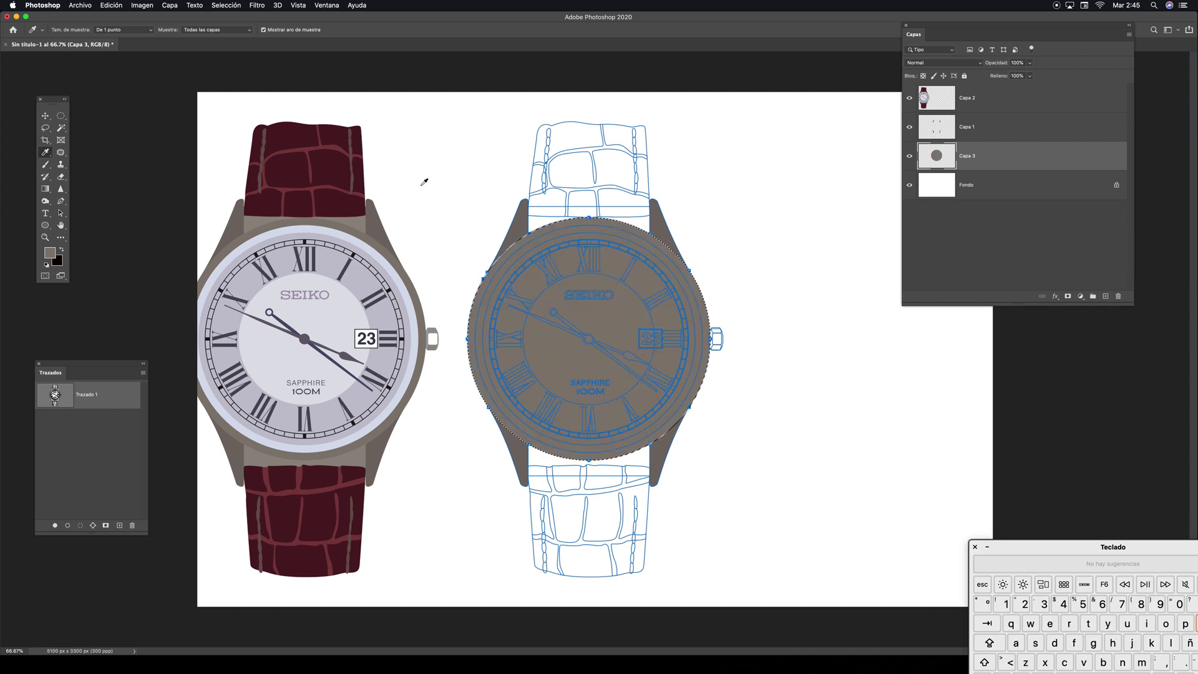
key("super+d")
key("v")
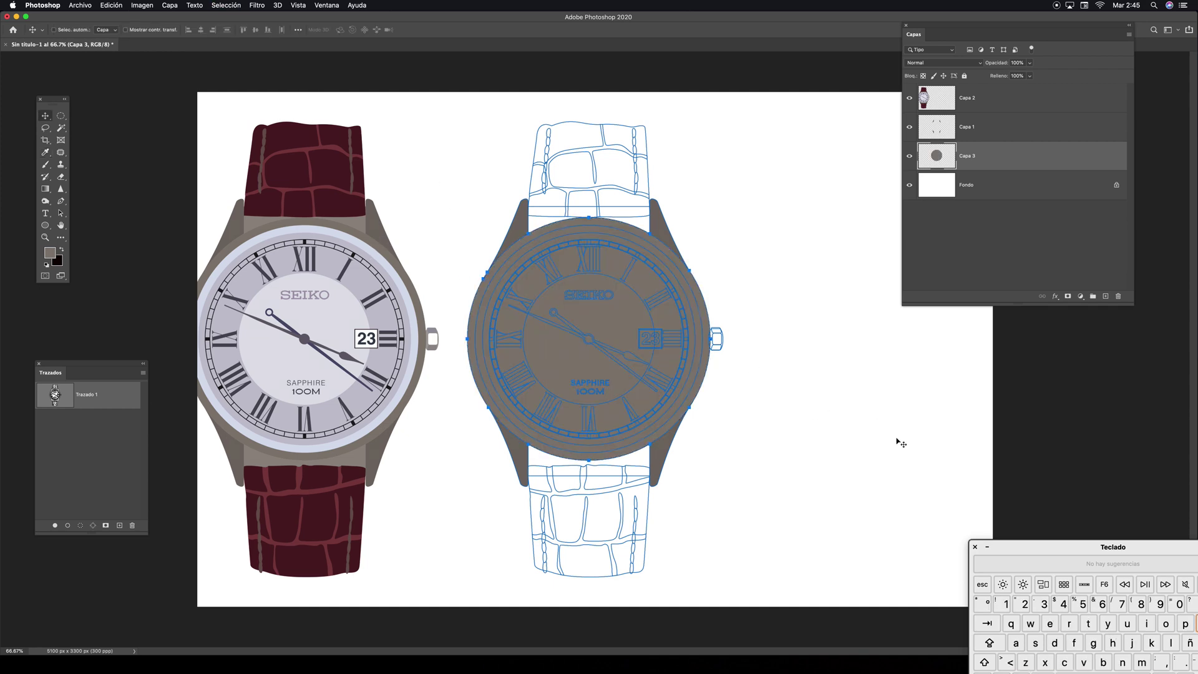
key("super+h")
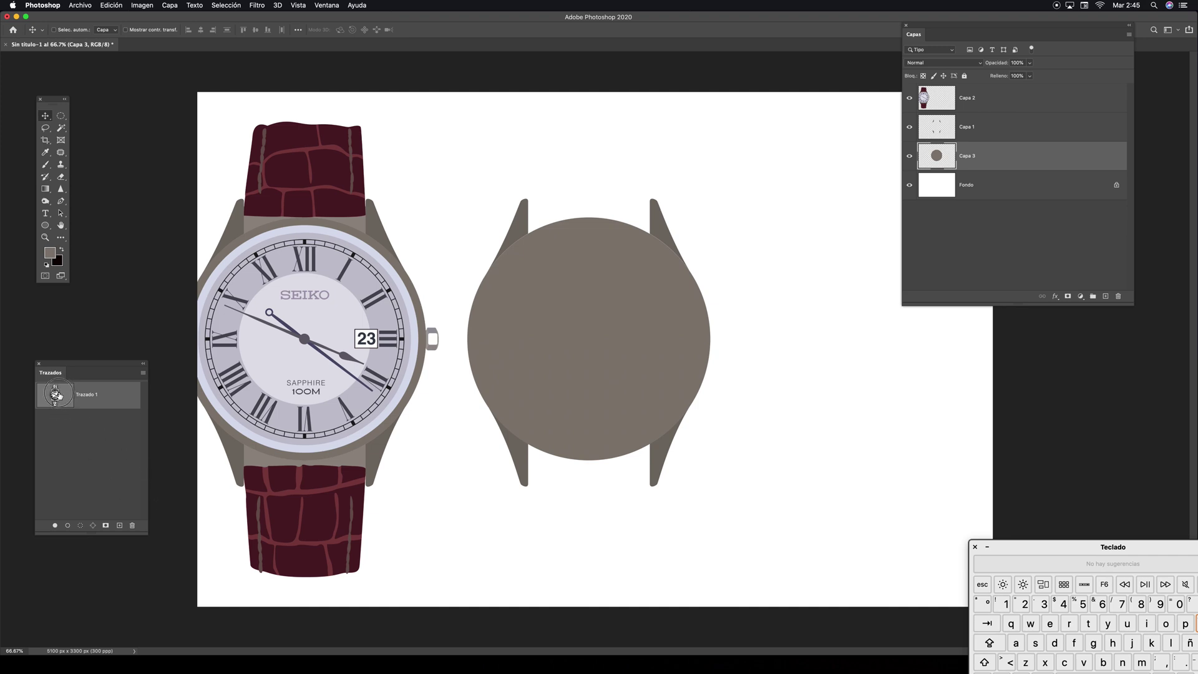
Display Trazado 1 again, load the two connector shapes between the lugs as a selection and add a layer above Capa 3
left_click_drag(58, 368, 104, 363)
left_click(105, 379)
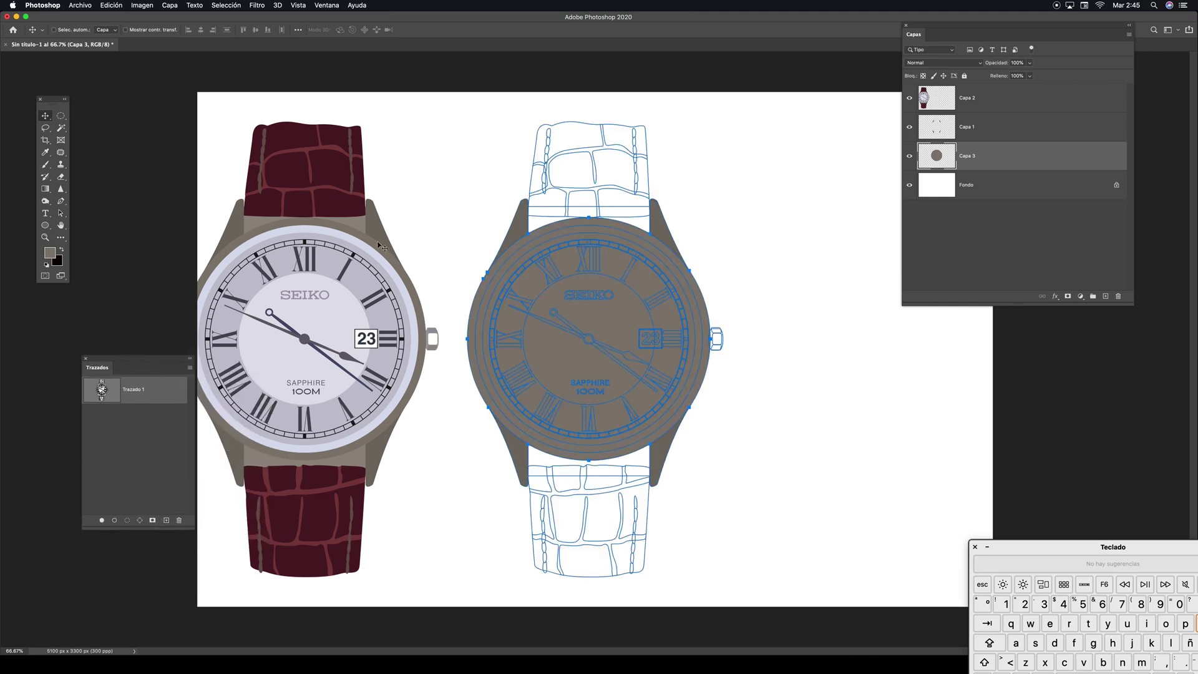
key("a")
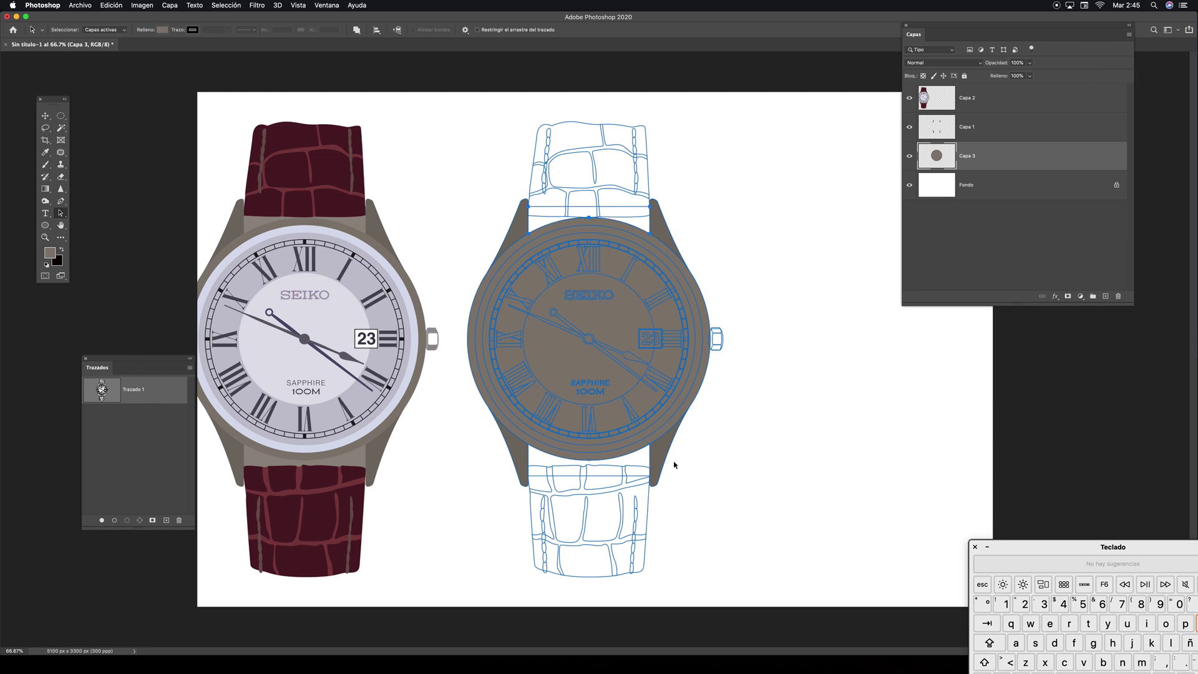
key("shift")
left_click(127, 520)
left_click(1105, 296)
Fill the connector selection with the grey-brown sampled from the same part of the coloured watch, and deselect it
key("i")
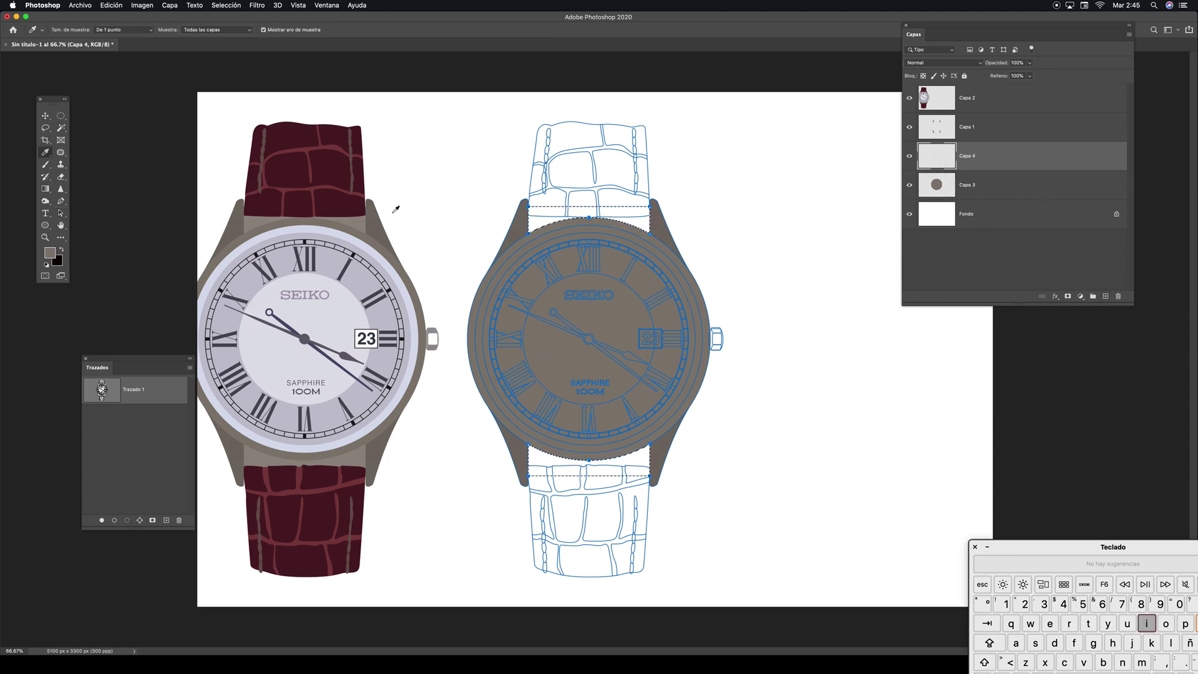
left_click(360, 223)
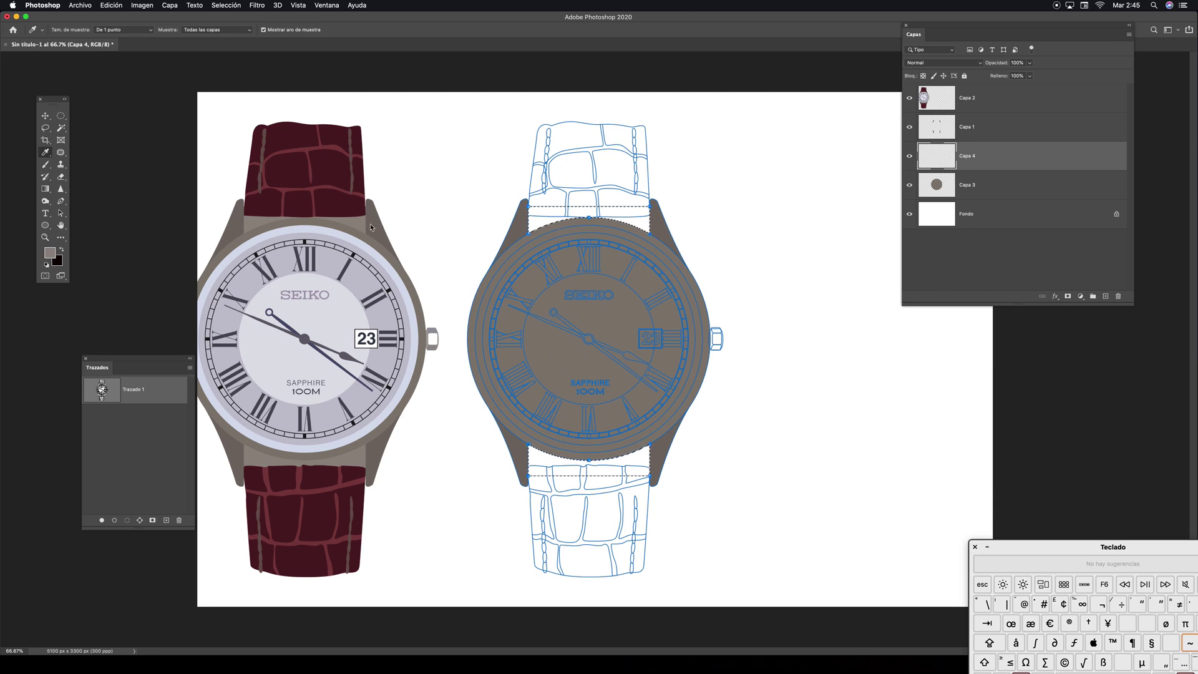
key("alt+BackSpace")
key("super+d")
Load the bezel circle just inside the outer case as a selection and add an empty layer above Capa 1
key("a")
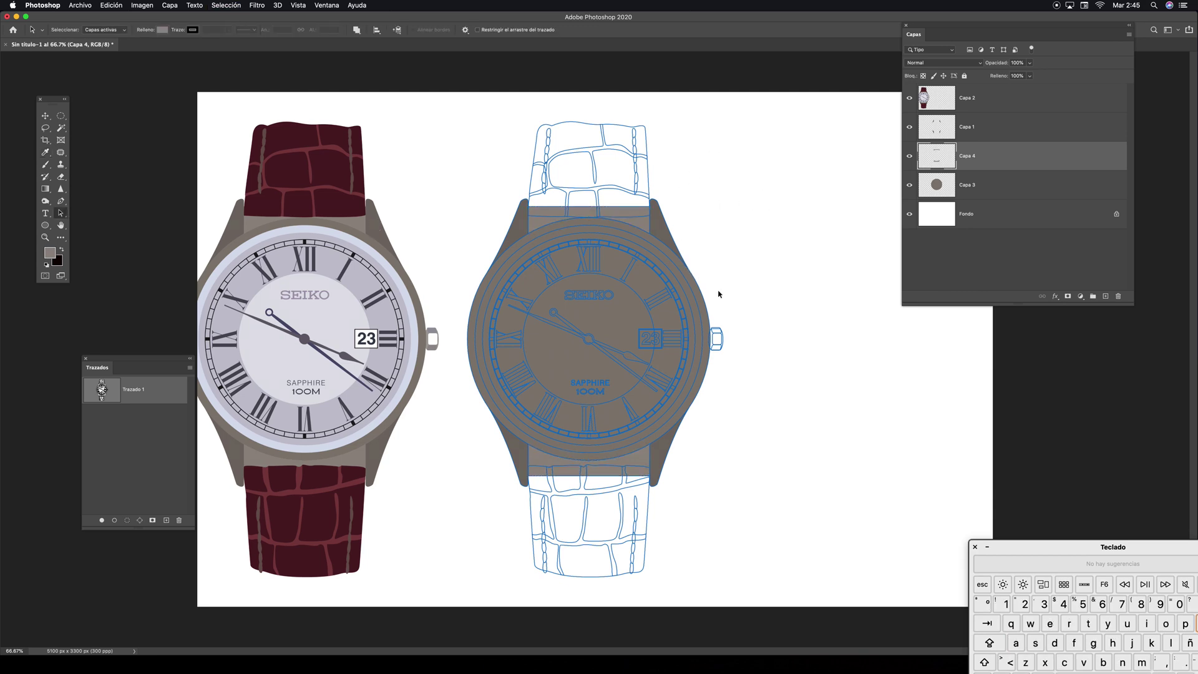
left_click(639, 241)
left_click(126, 520)
left_click(1035, 128)
left_click(1105, 296)
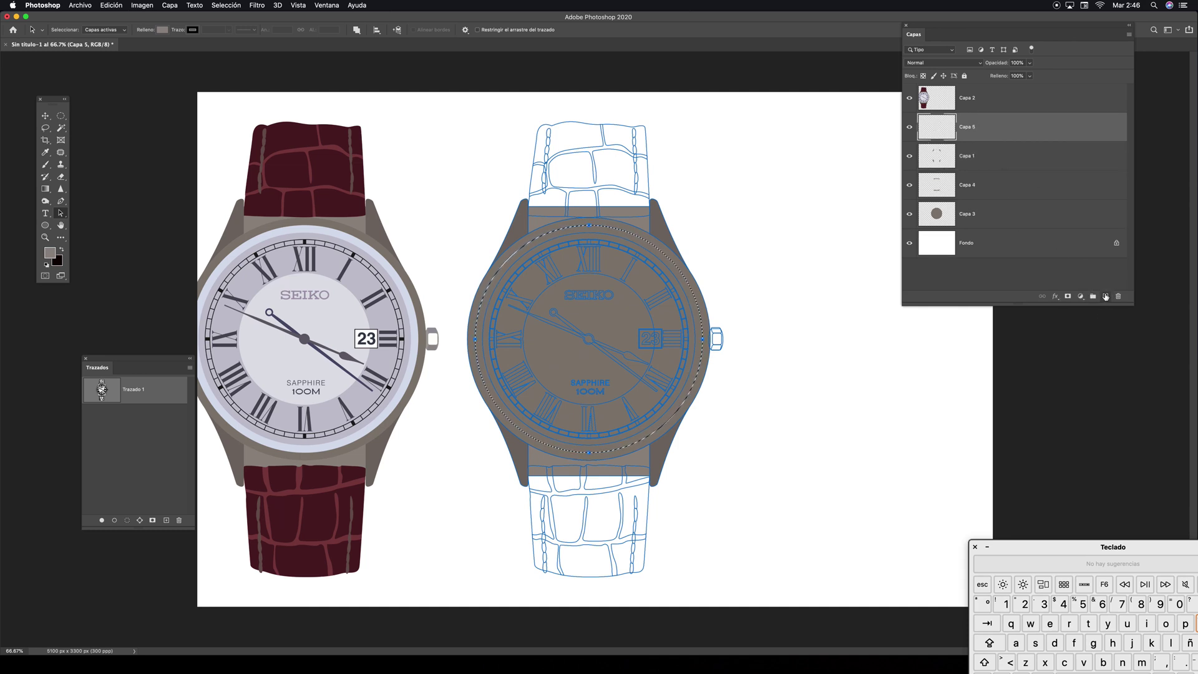
Fill the bezel selection with the pale blue sampled from the coloured watch's bezel, deselect it and hide the path outlines
key("i")
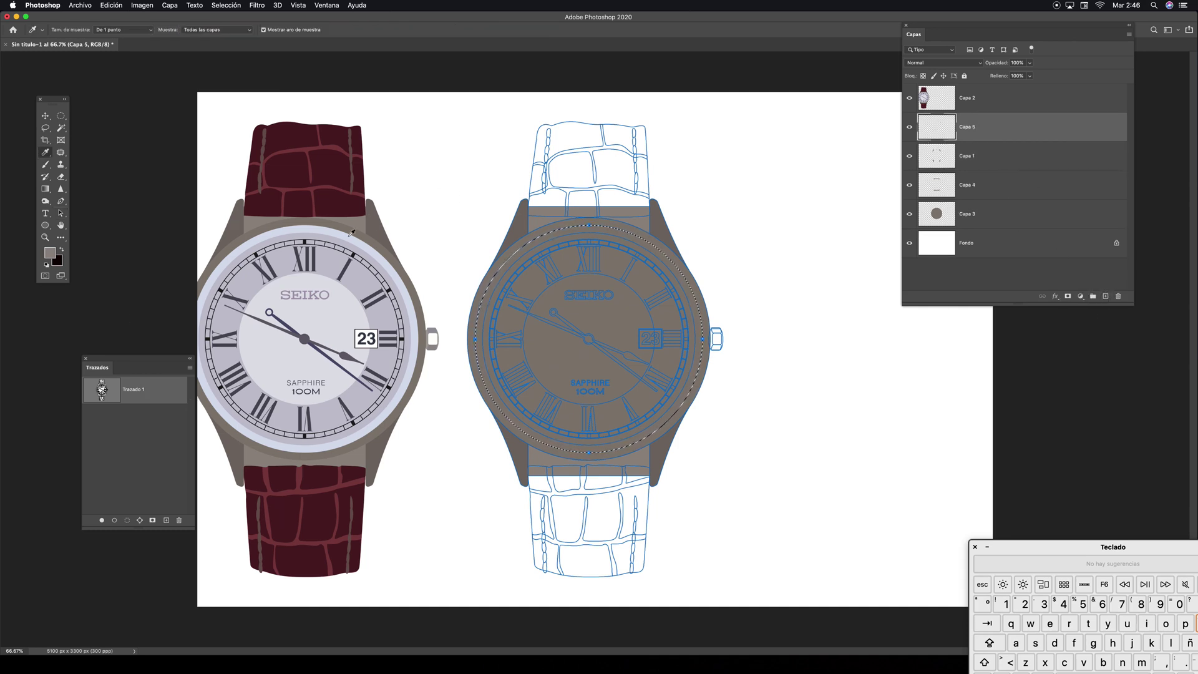
left_click(355, 233)
key("alt+BackSpace")
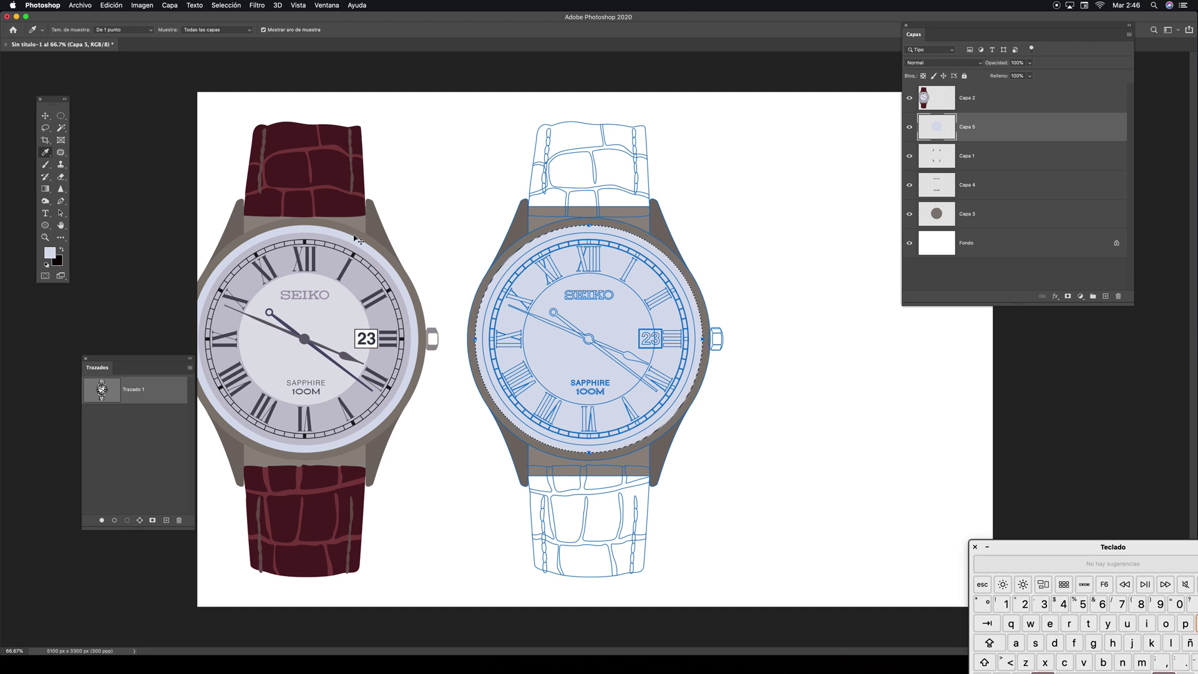
key("super+d")
key("a")
key("v")
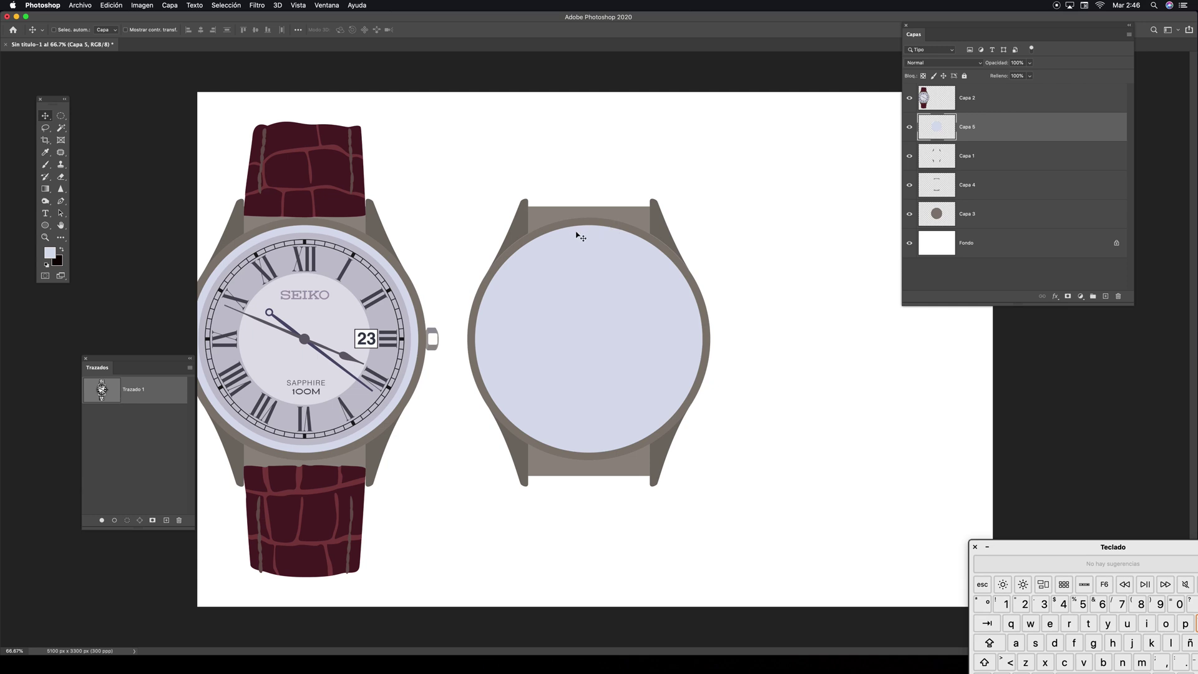
Display Trazado 1 again and load the dial circle inside the pale blue bezel as a selection
left_click_drag(147, 364, 128, 373)
left_click(108, 404)
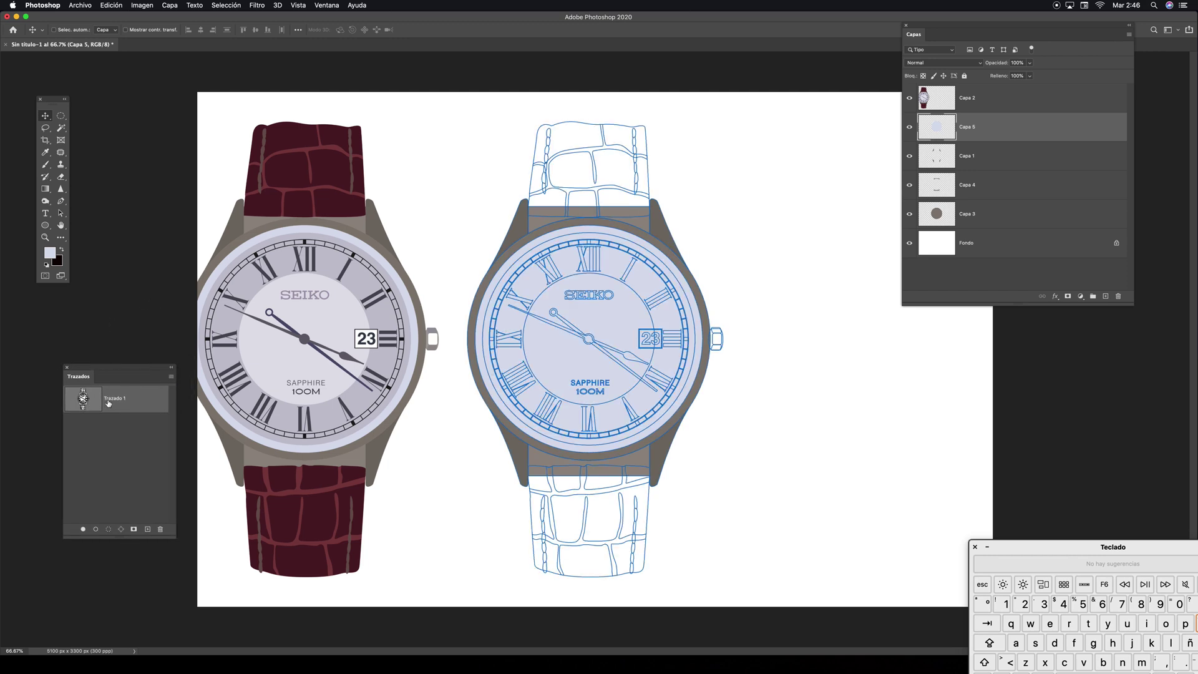
key("a")
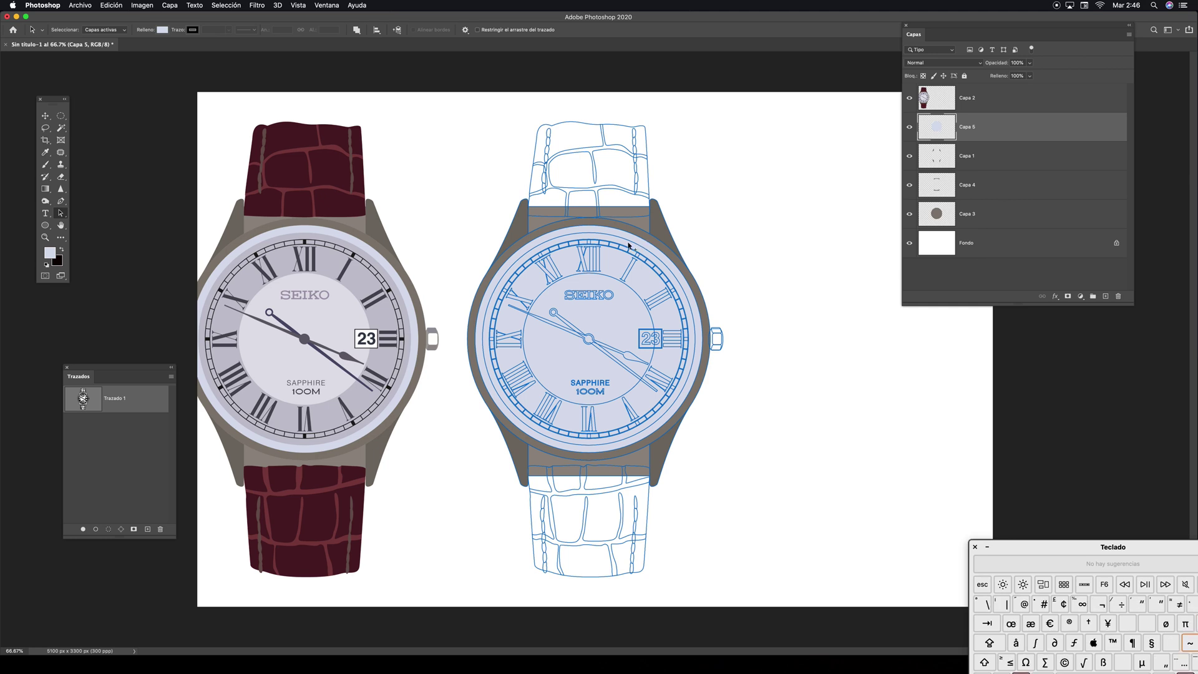
left_click(628, 245, "alt")
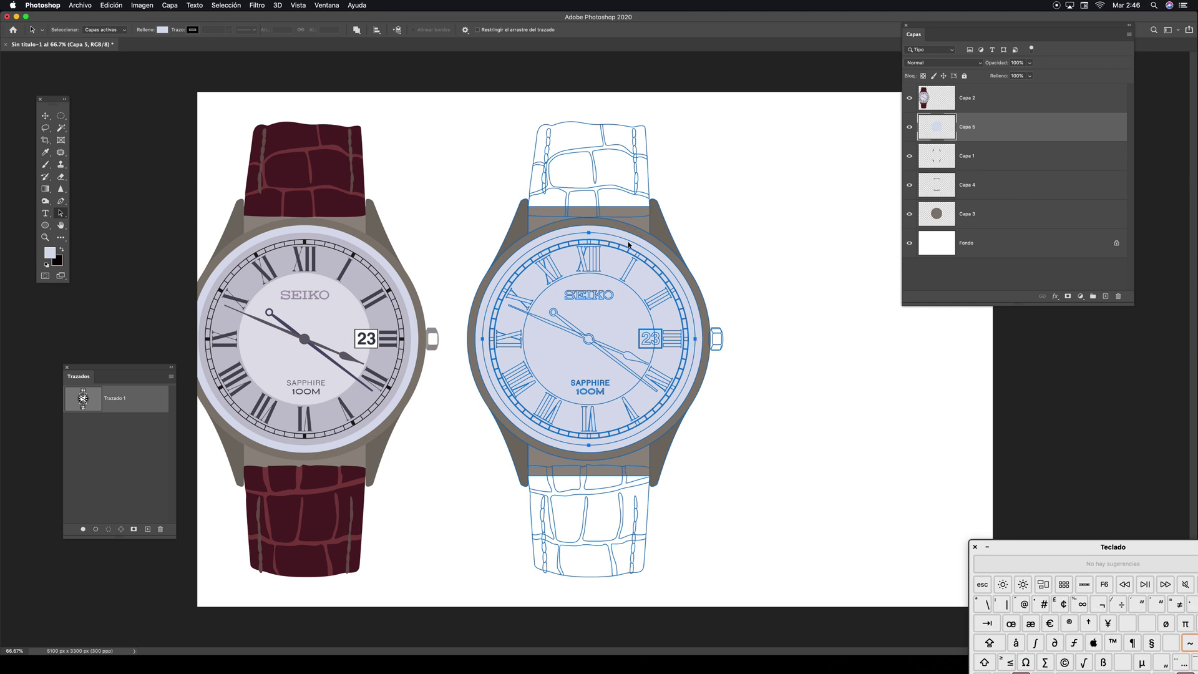
left_click(108, 529)
Fill the dial selection on a new layer above Capa 5 with the greyish lilac sampled from the coloured watch's dial, and deselect it
key("i")
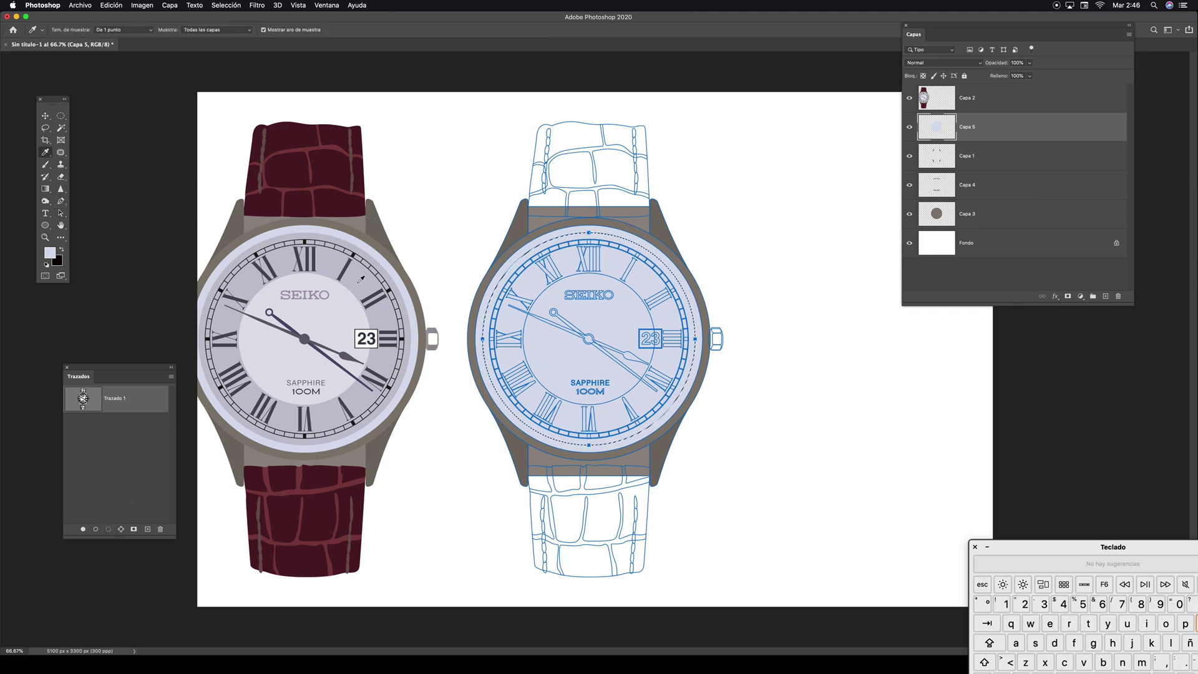
left_click(1106, 297)
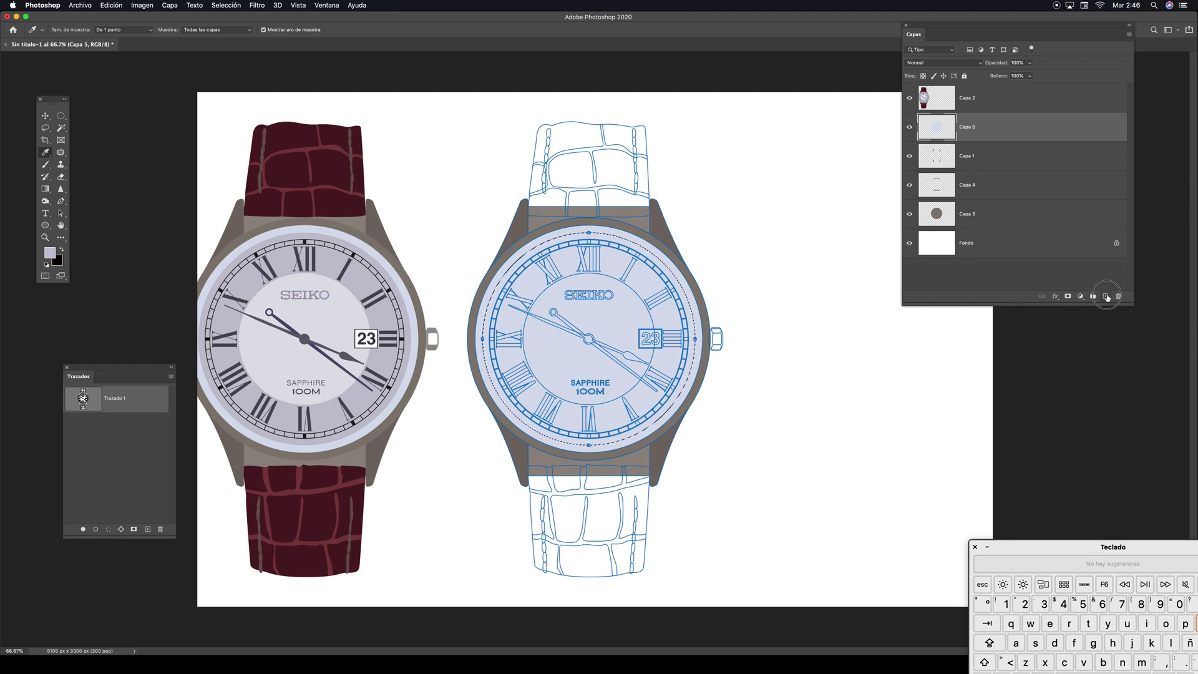
key("alt+BackSpace")
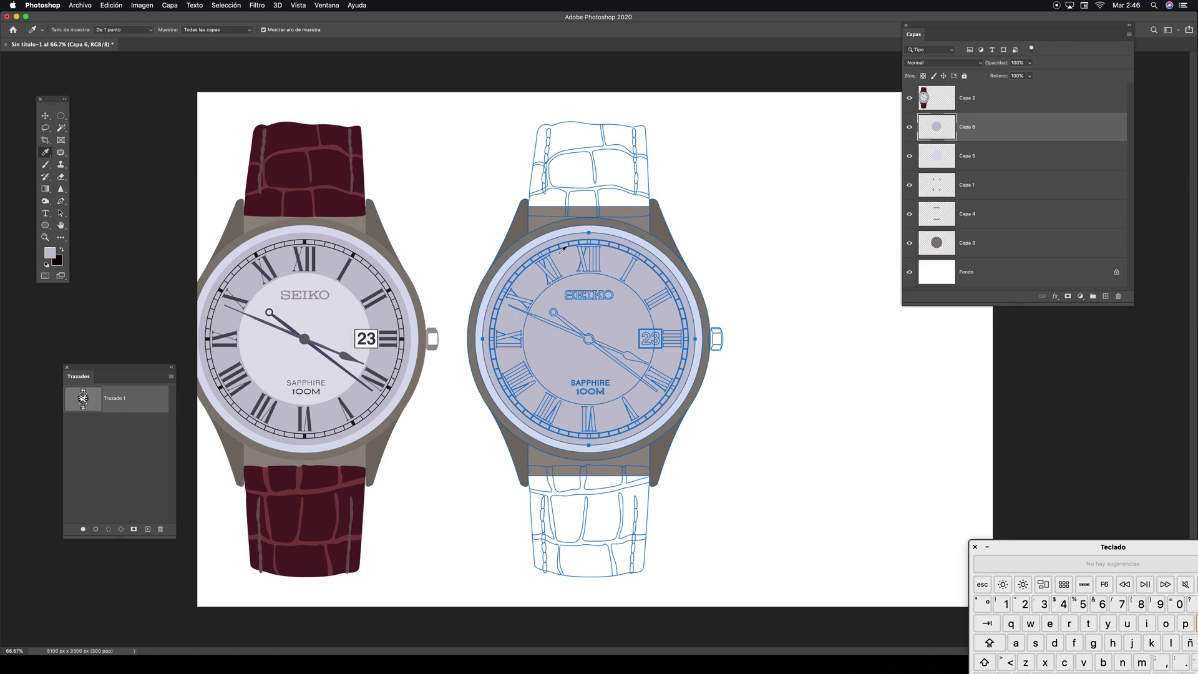
key("v")
Examine the minute-track and XII numeral paths up close by selecting individual tick and numeral shapes
scroll(572, 267, "up", 5)
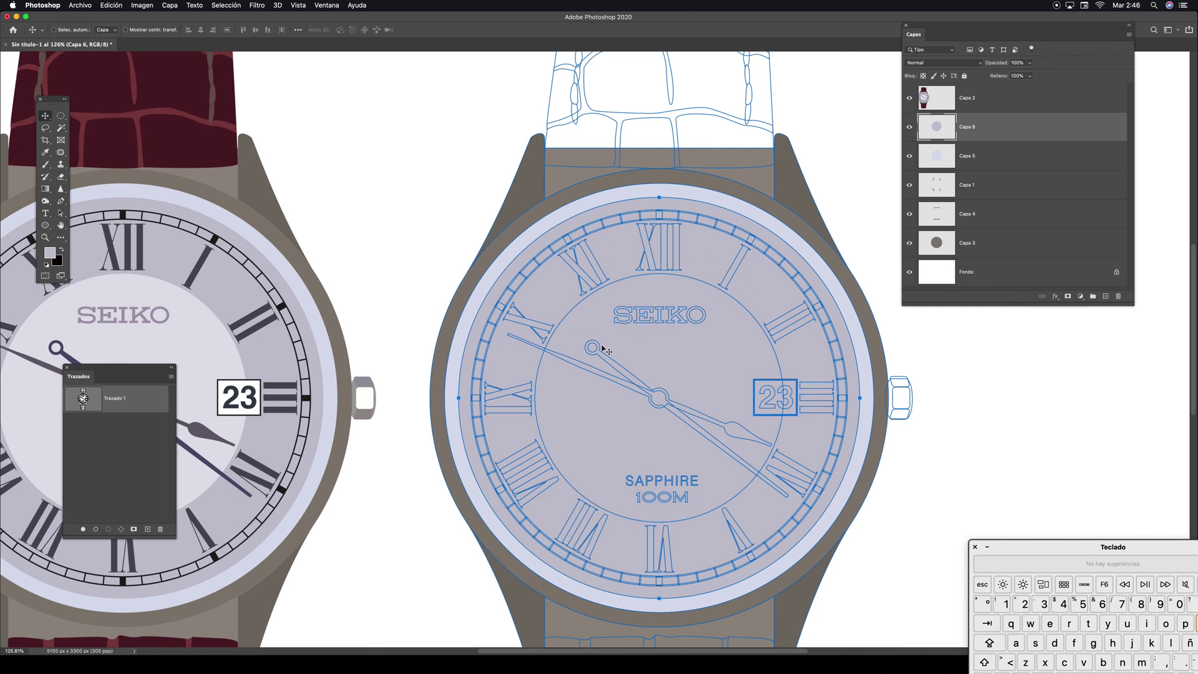
key("z")
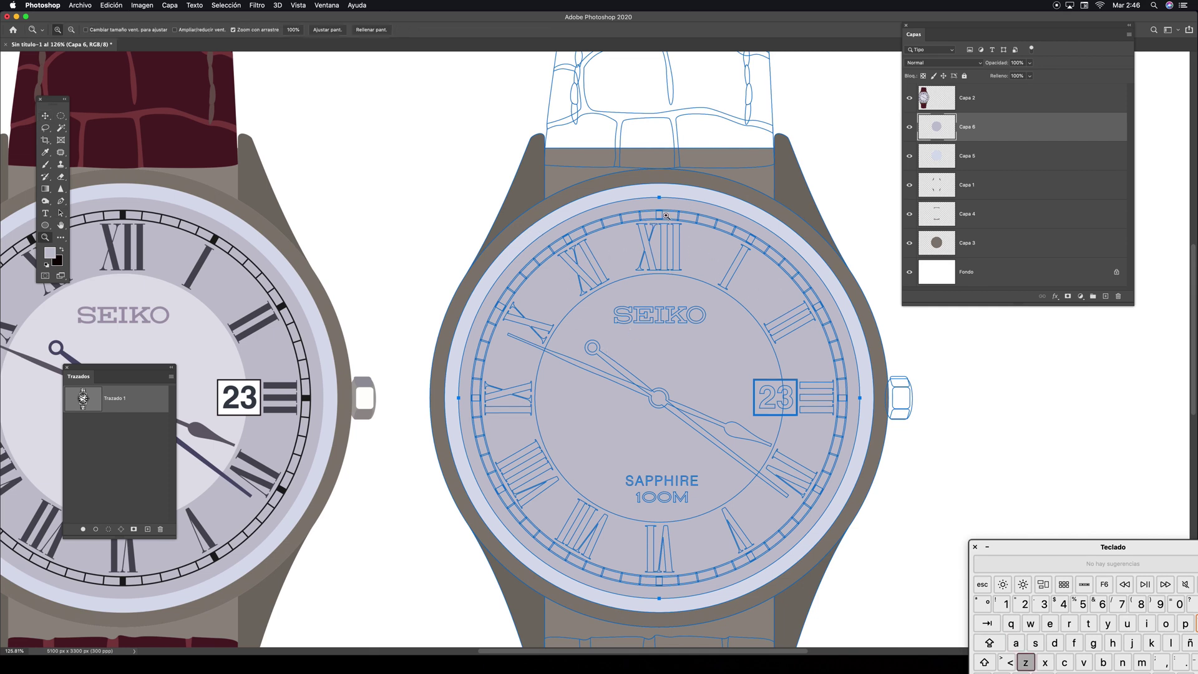
left_click_drag(666, 222, 742, 190)
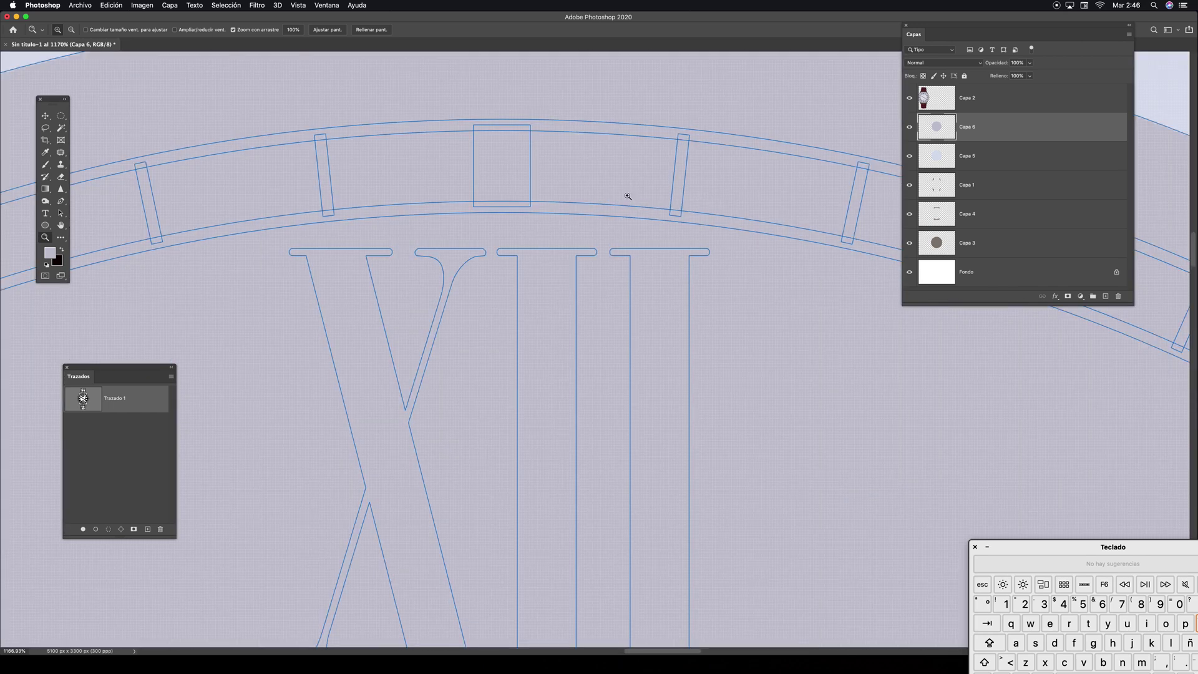
key("a")
left_click(532, 158)
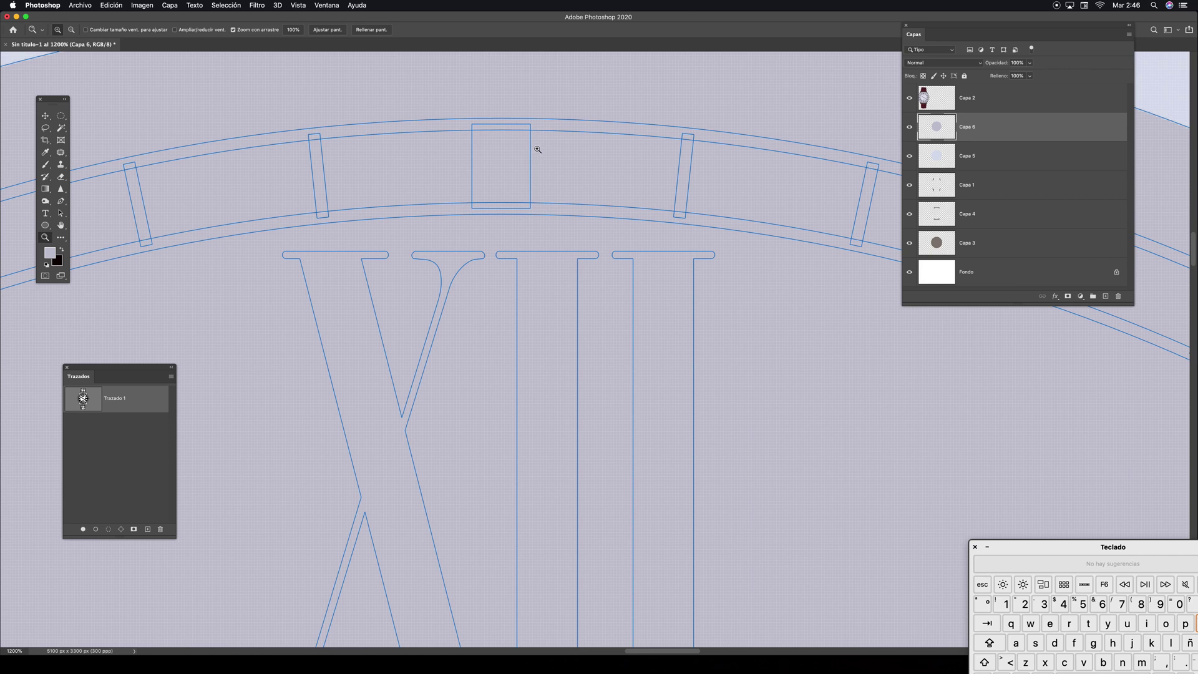
key("a")
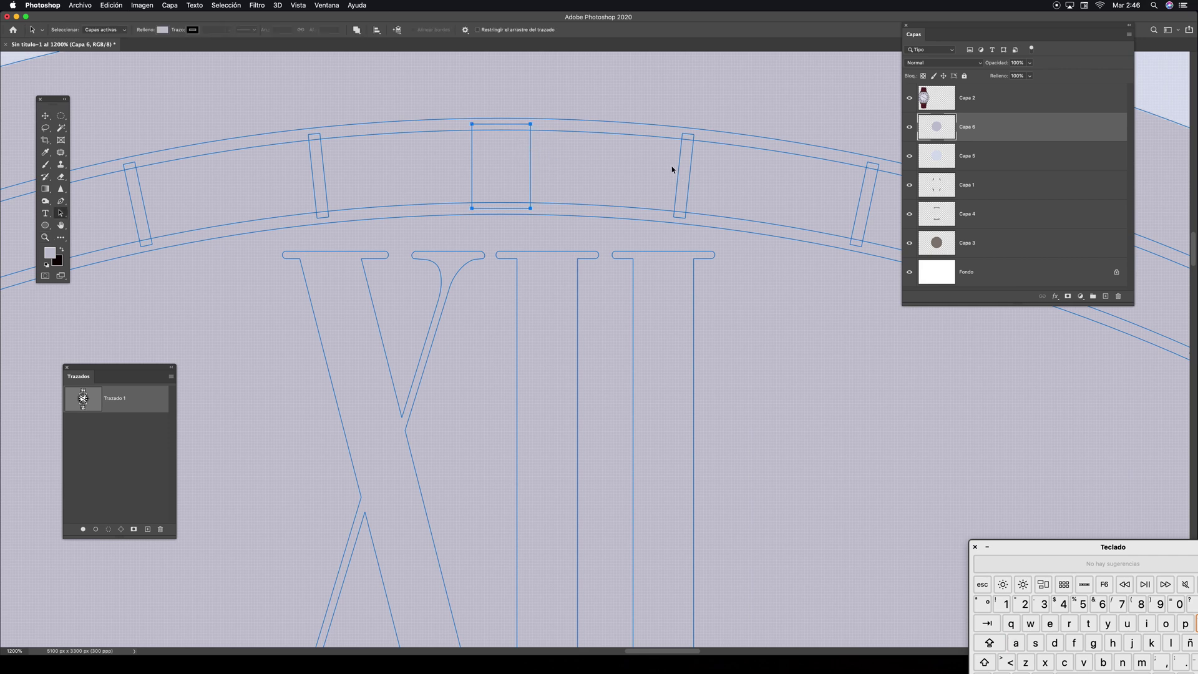
left_click(321, 171)
left_click(516, 263)
key("super+minus")
key("super+minus")
key("super+minus")
key("super+minus")
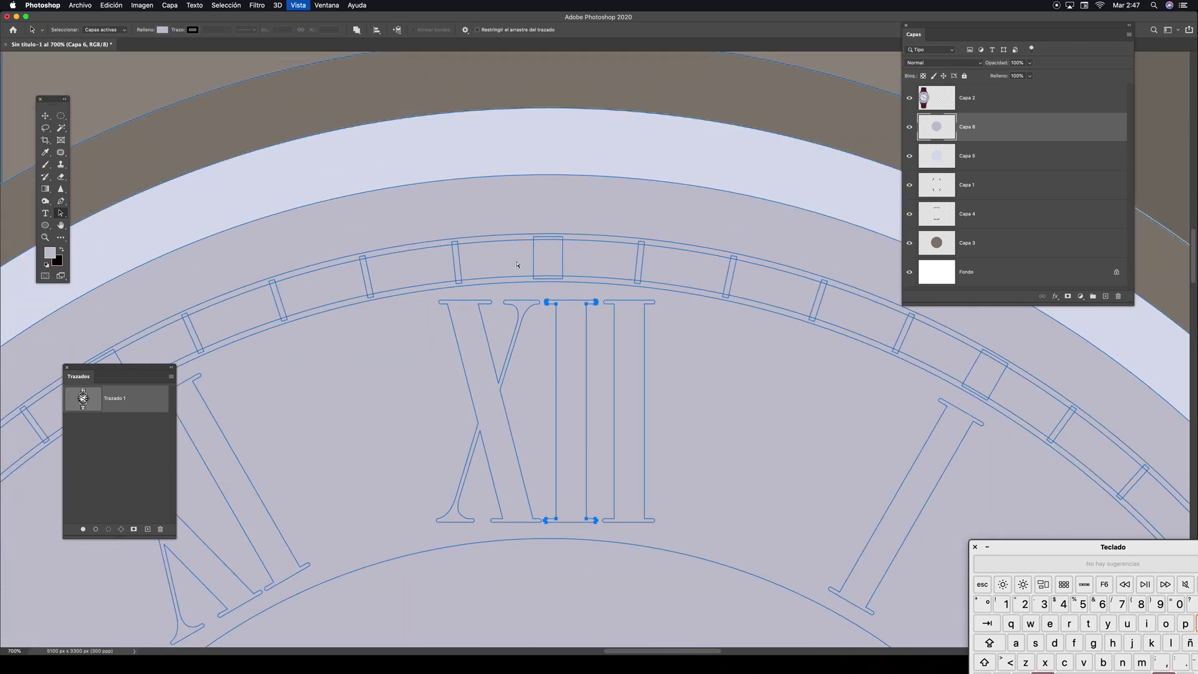
key("super+minus")
key("super+minus")
key("super+minus")
key("super+minus")
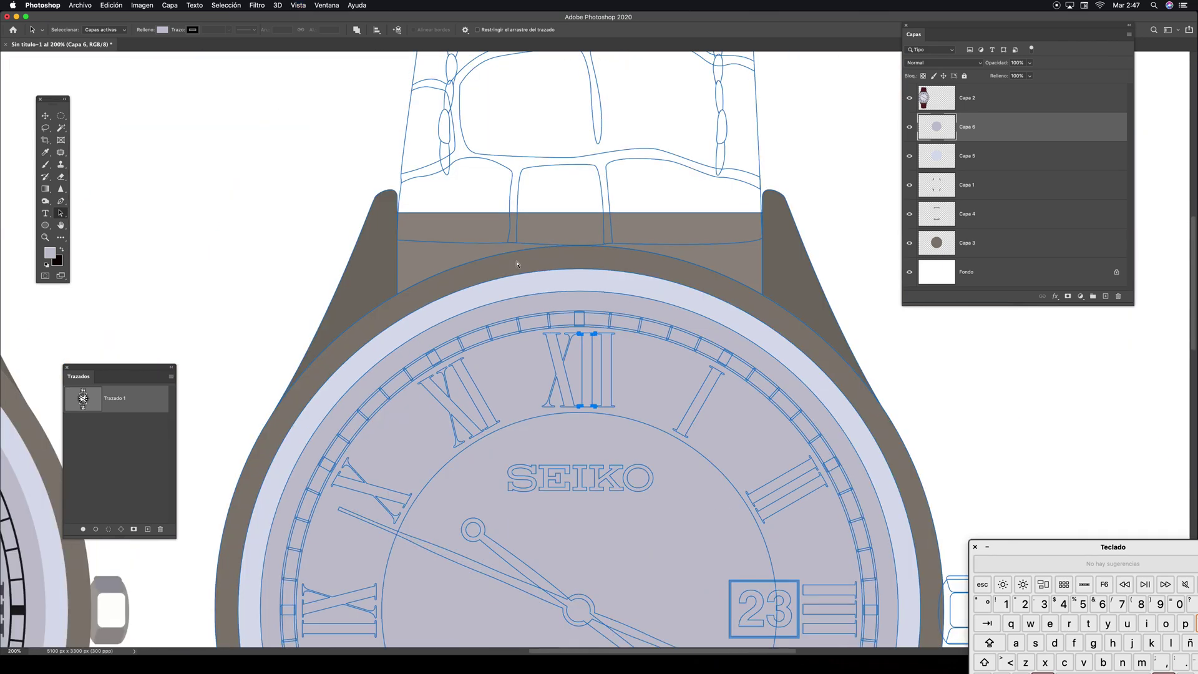
scroll(549, 343, "down", 4)
scroll(548, 343, "left", 3)
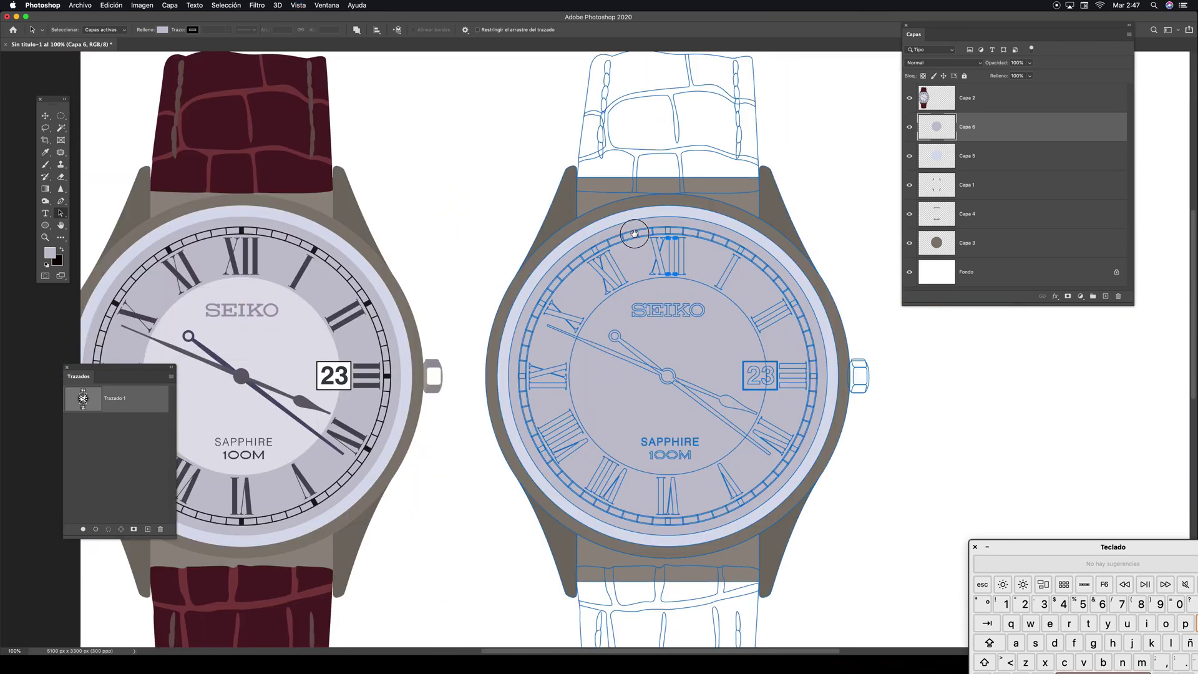
Switch to Illustrator and copy only the coloured watch's minute track, Roman numerals and date window
key("super+Tab")
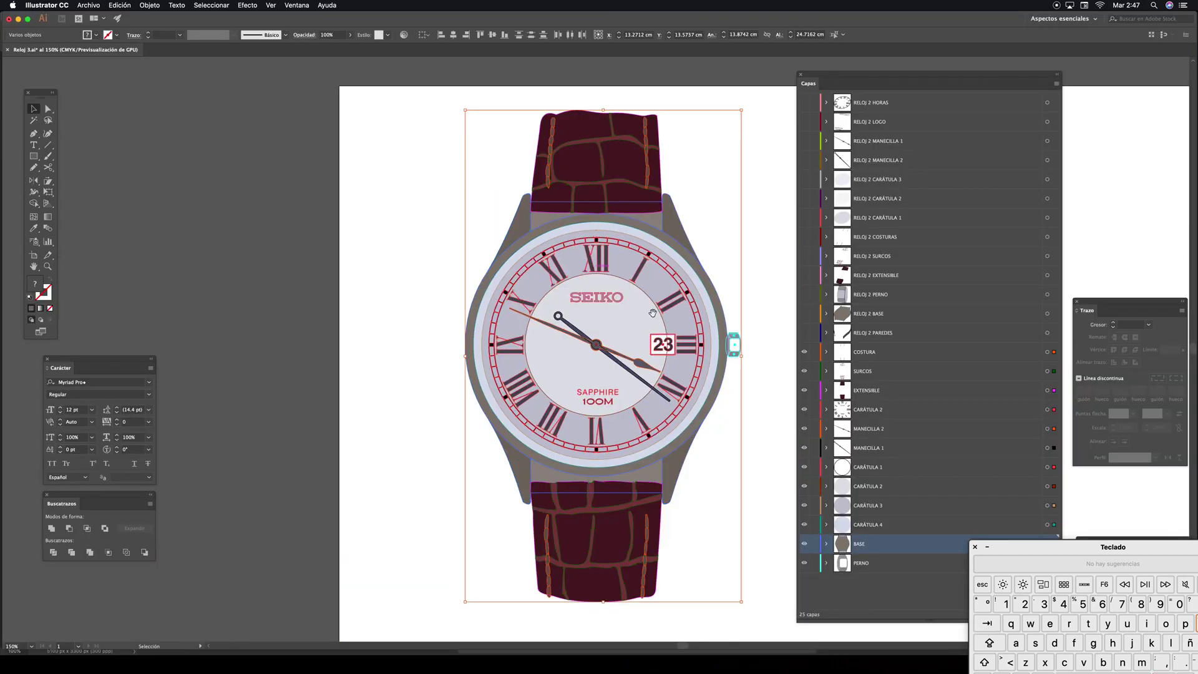
left_click_drag(652, 312, 552, 302)
left_click(664, 204)
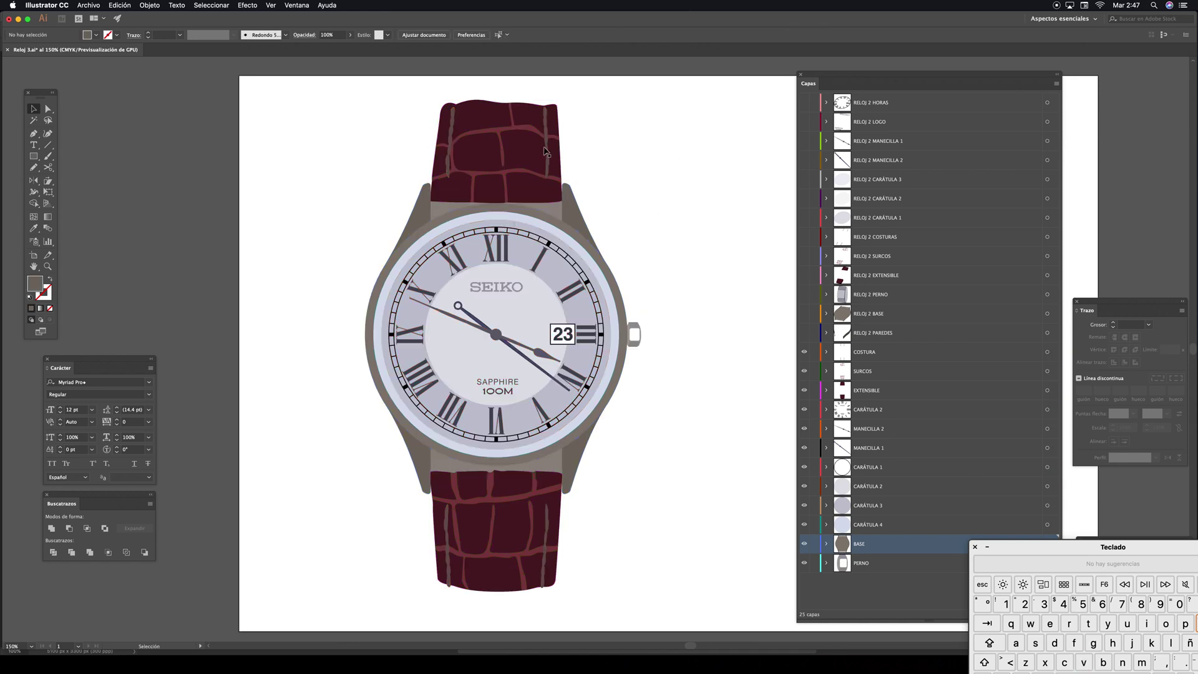
left_click(496, 229)
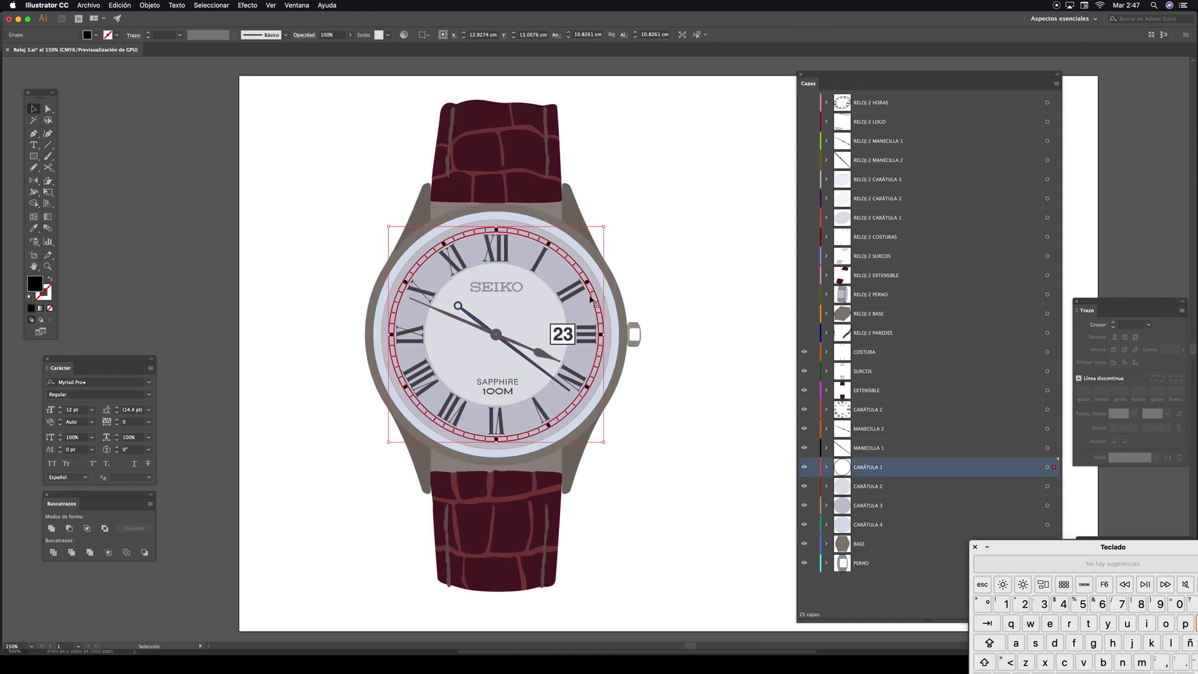
left_click(490, 249, "shift")
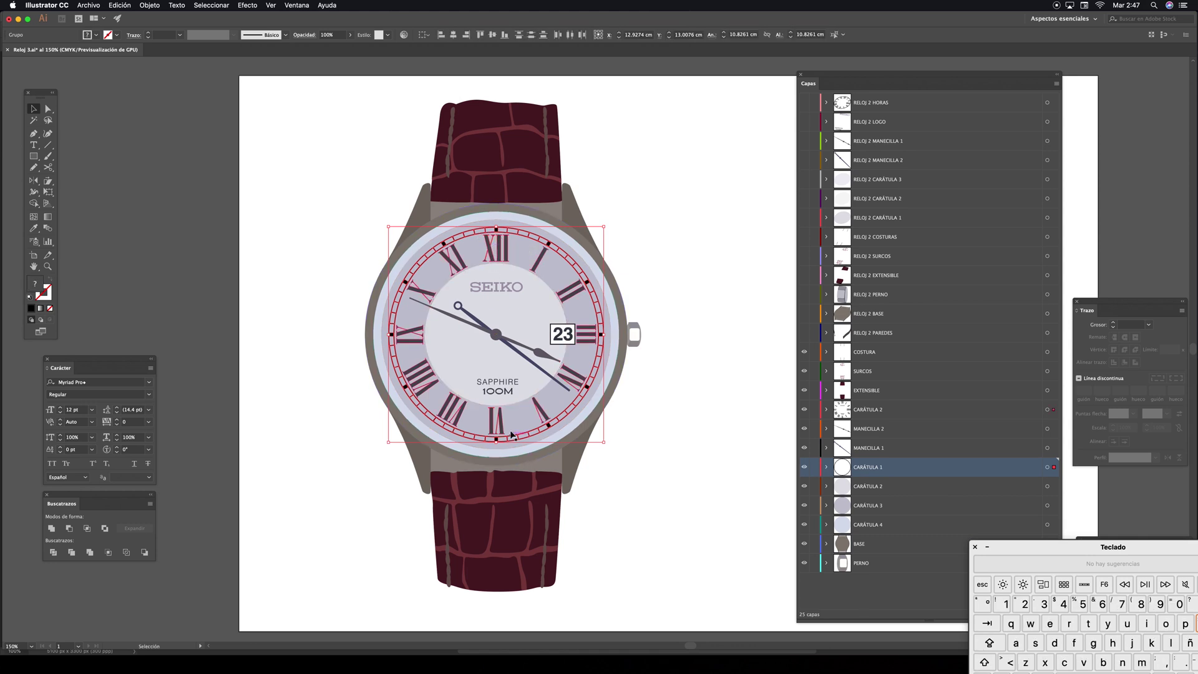
key("z")
left_click_drag(501, 346, 589, 333)
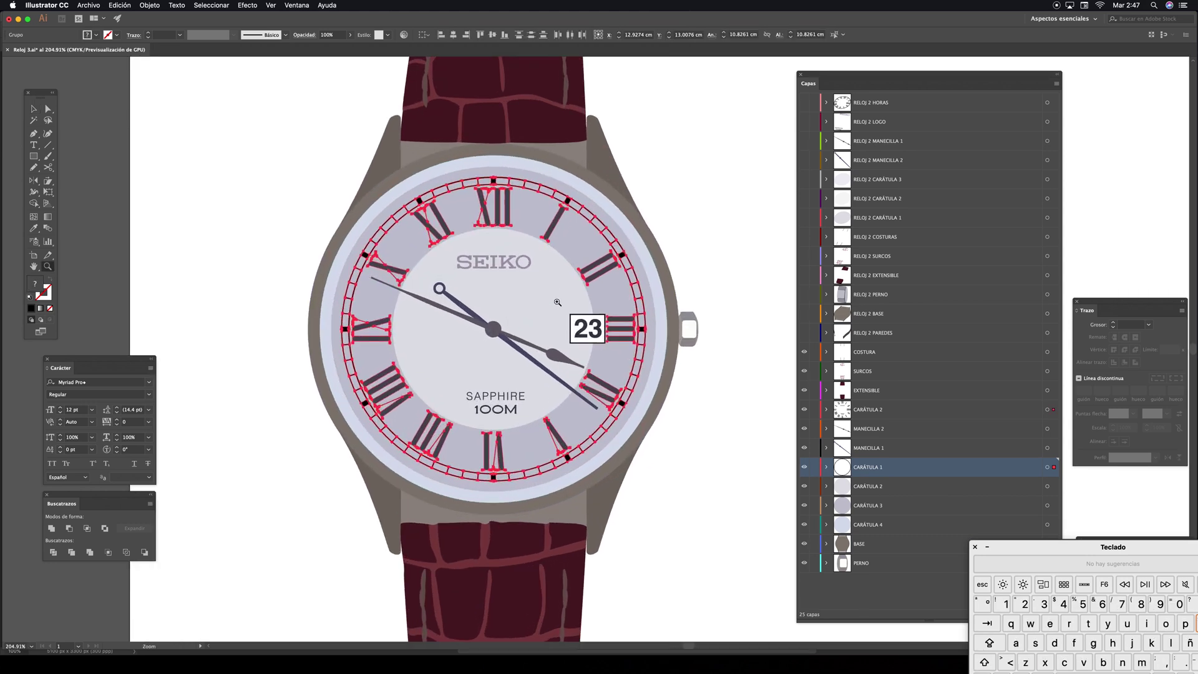
key("v")
left_click(587, 325, "shift")
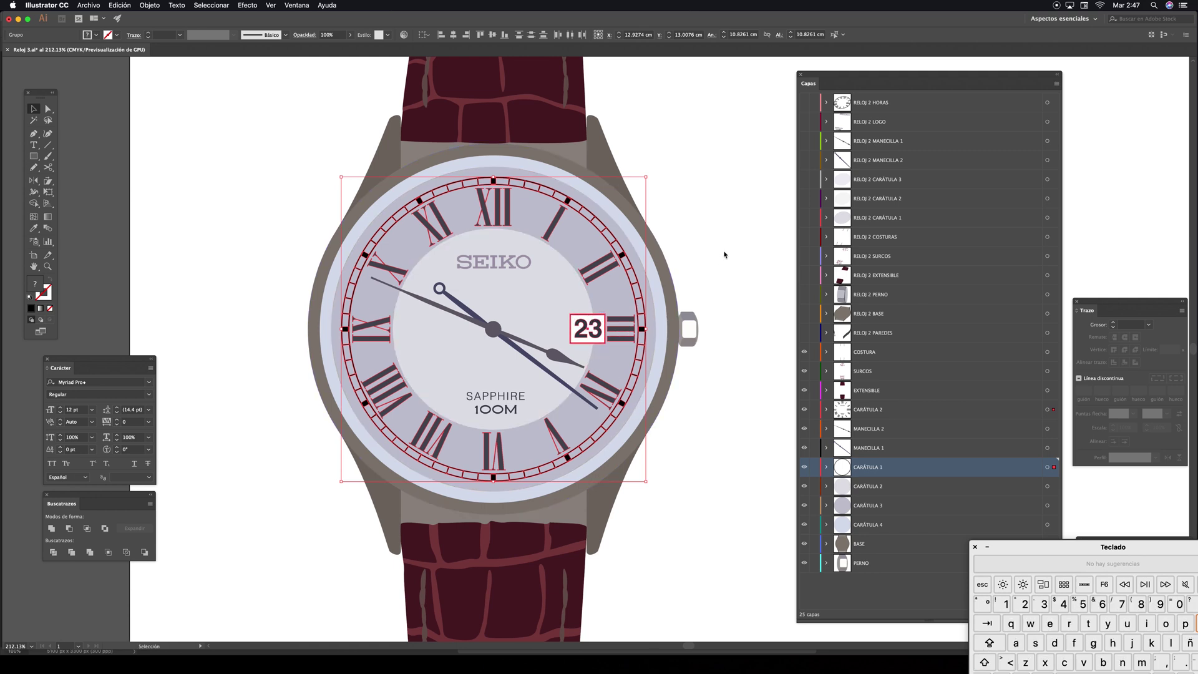
key("a")
Switch back to Photoshop, paste the copied dial markings as pixels (Píxeles) and commit the placement
key("super+Tab")
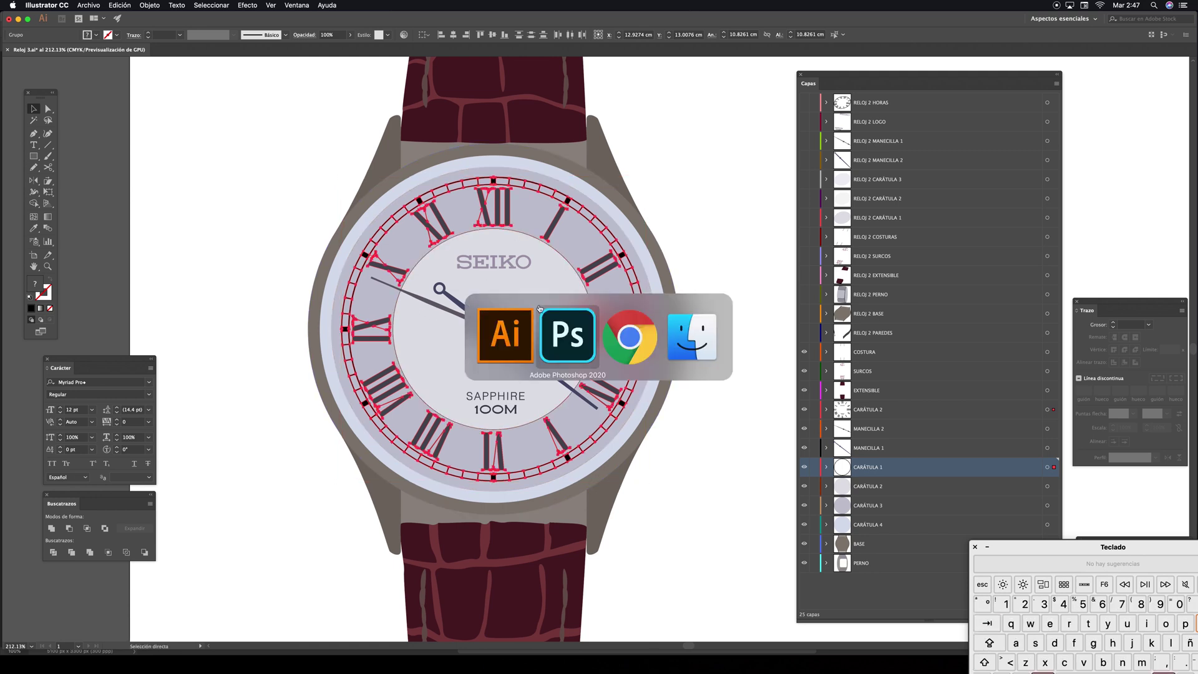
left_click(566, 340)
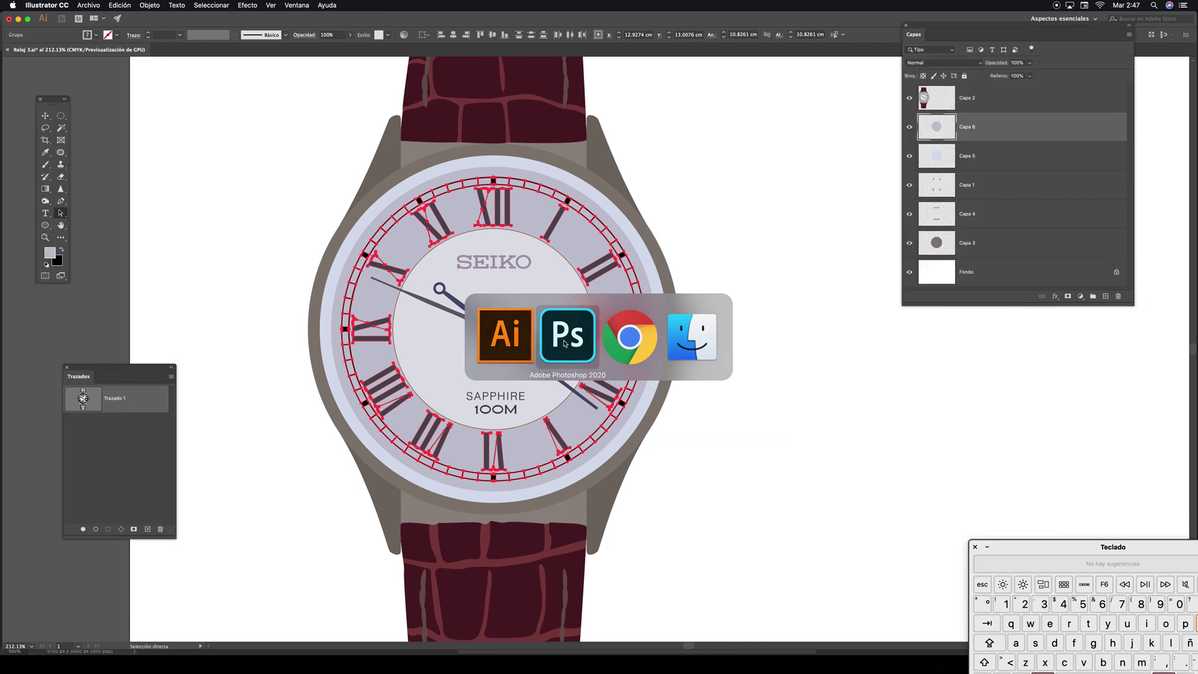
left_click_drag(657, 281, 611, 269)
key("super+v")
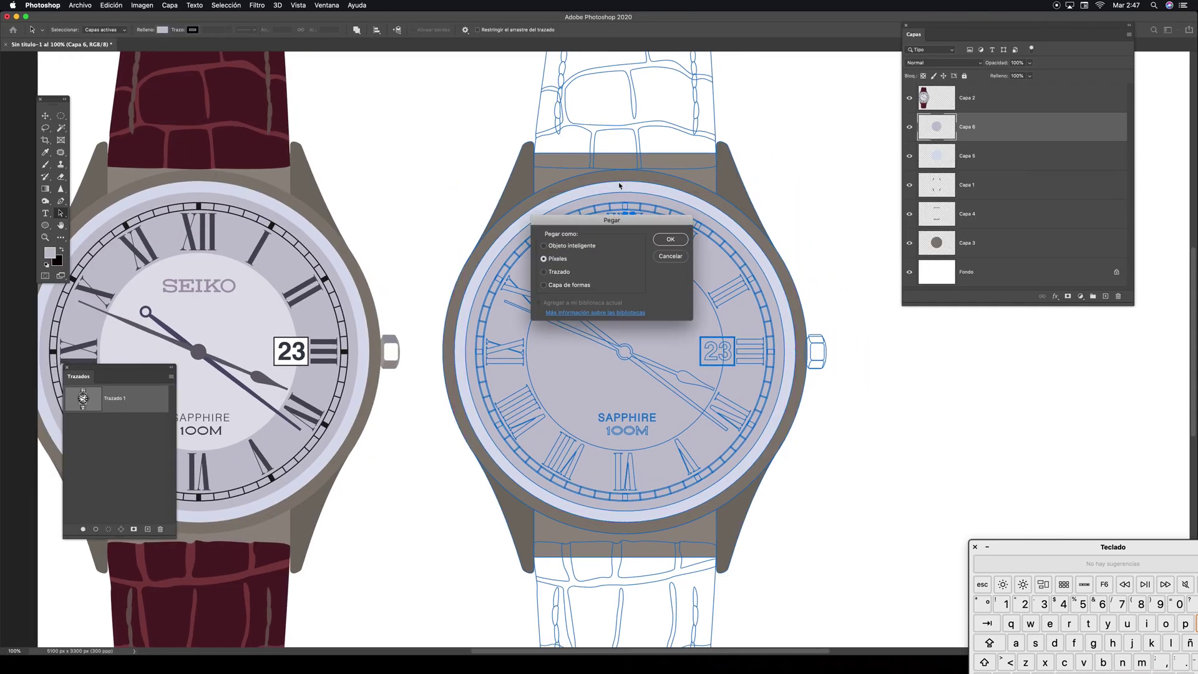
key("Return")
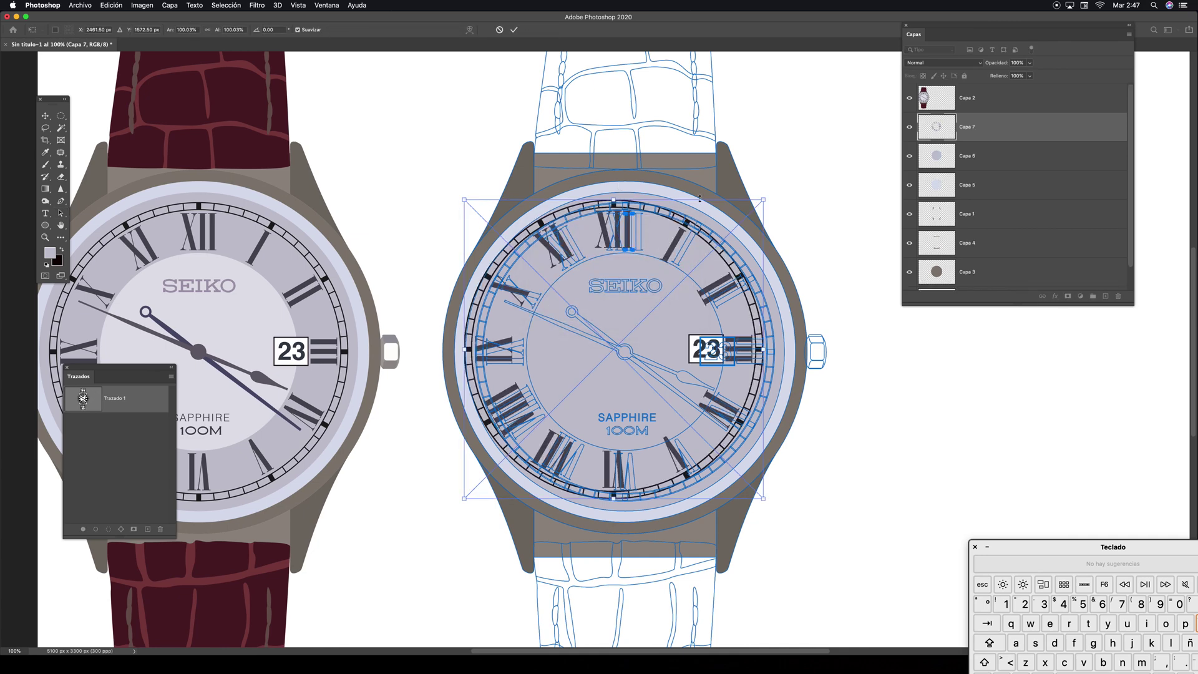
key("Return")
Move the pasted dial markings so the minute track, numerals and date window align with their path outlines
key("z")
left_click_drag(699, 198, 687, 207)
key("v")
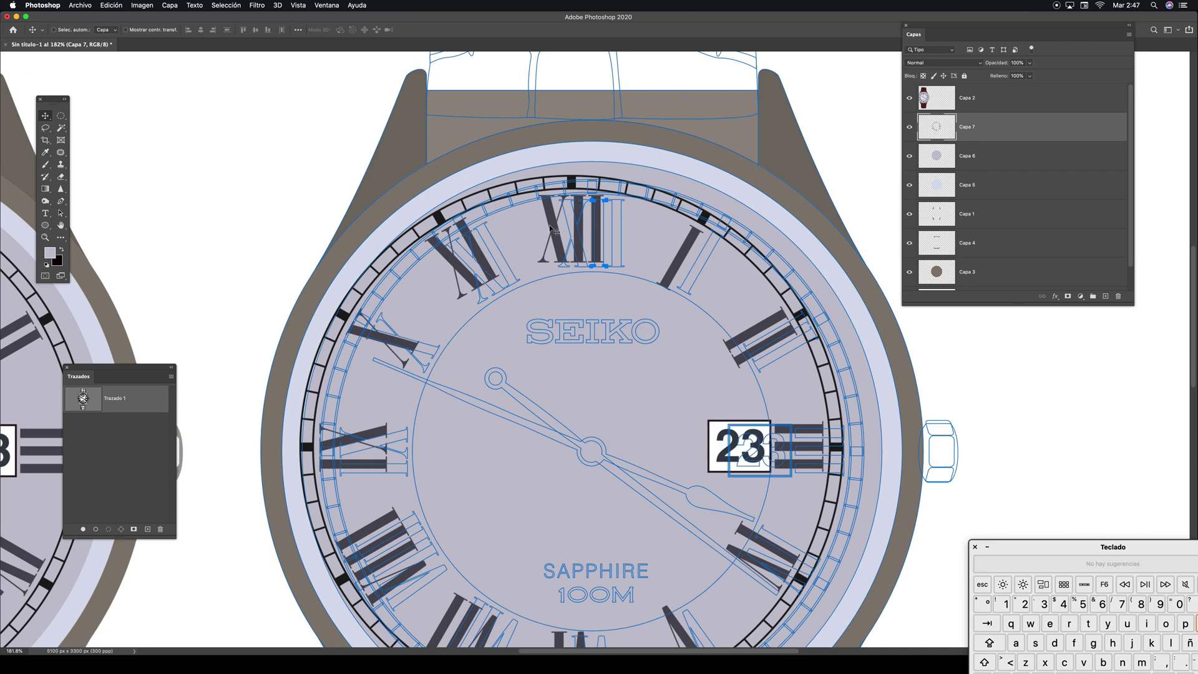
key("Right")
key("Right")
key("Right")
key("Right")
key("Right")
key("Right")
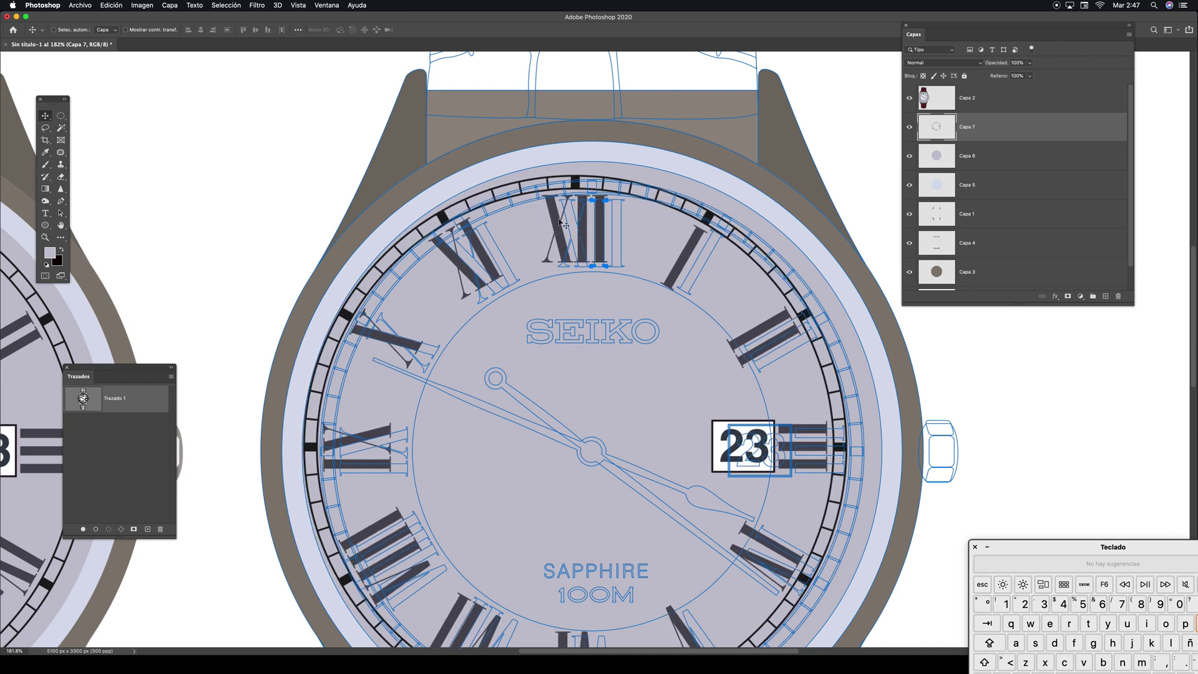
left_click_drag(563, 223, 574, 233)
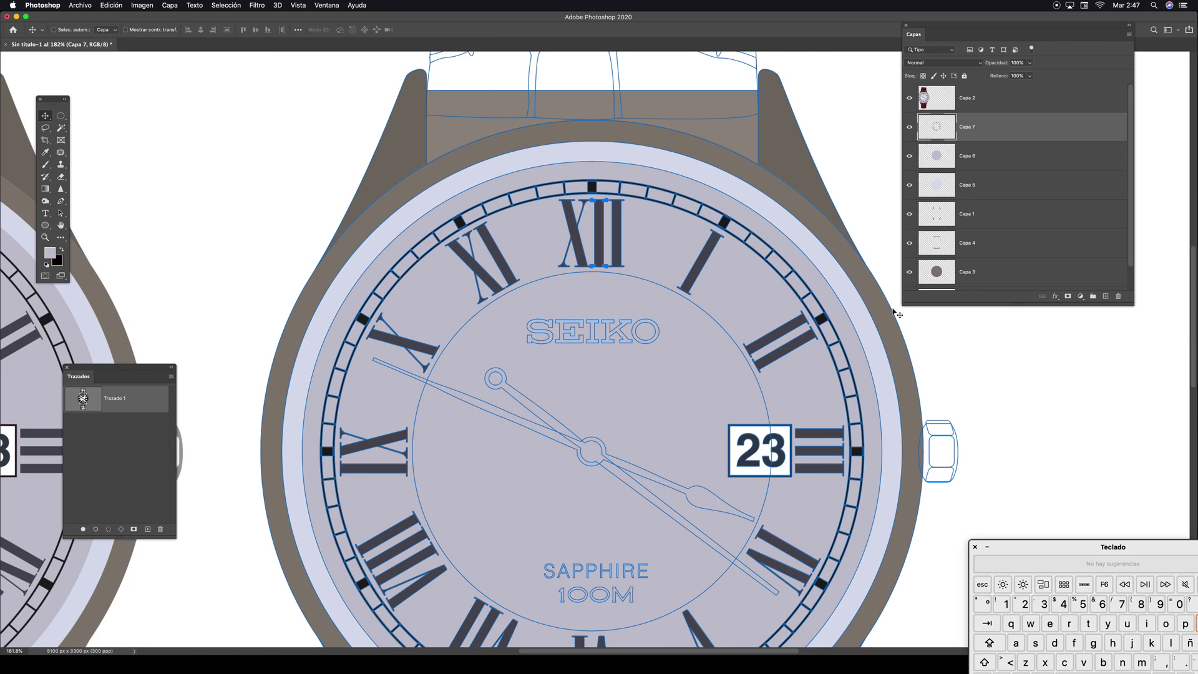
key("super+minus")
key("super+minus")
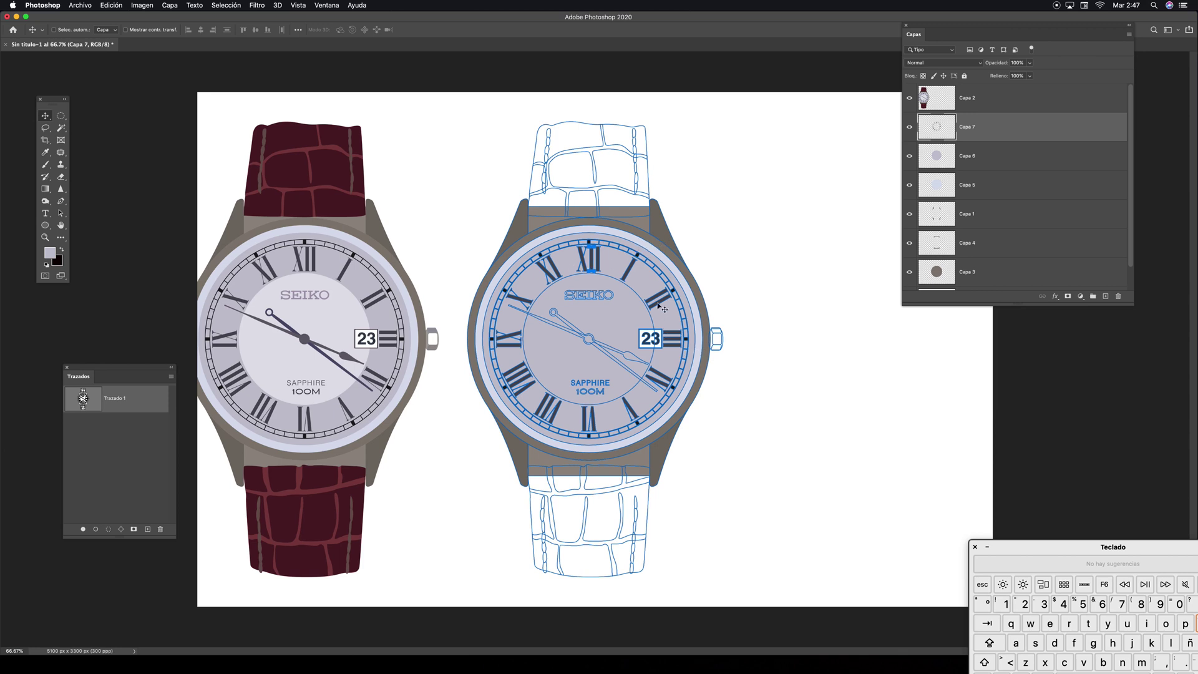
key("super+Tab")
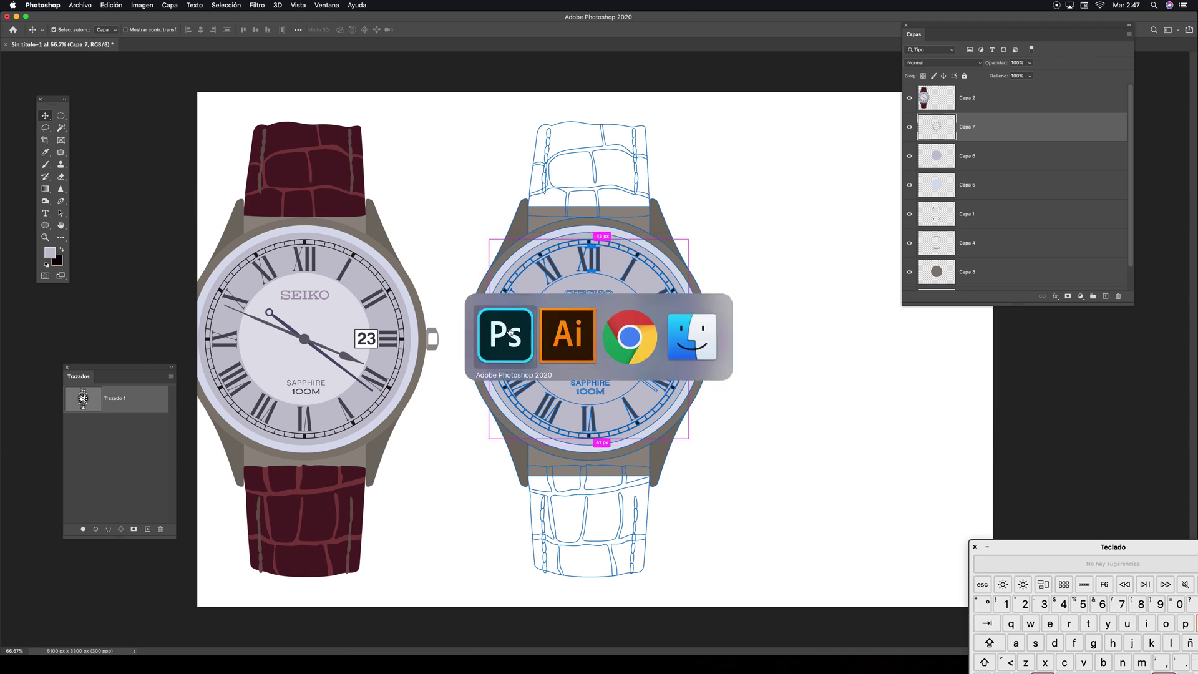
key("z")
left_click_drag(642, 331, 685, 322)
key("v")
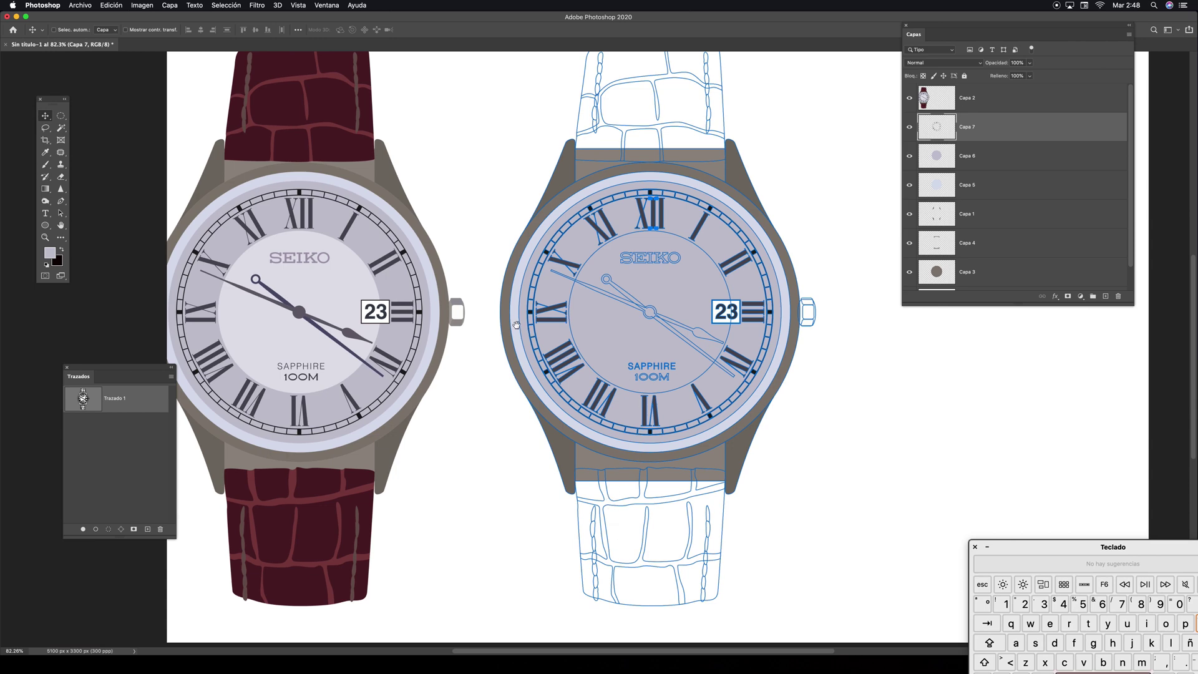
Switch to Illustrator and copy the coloured watch's crown from the PERNO layer
left_click_drag(524, 344, 553, 397)
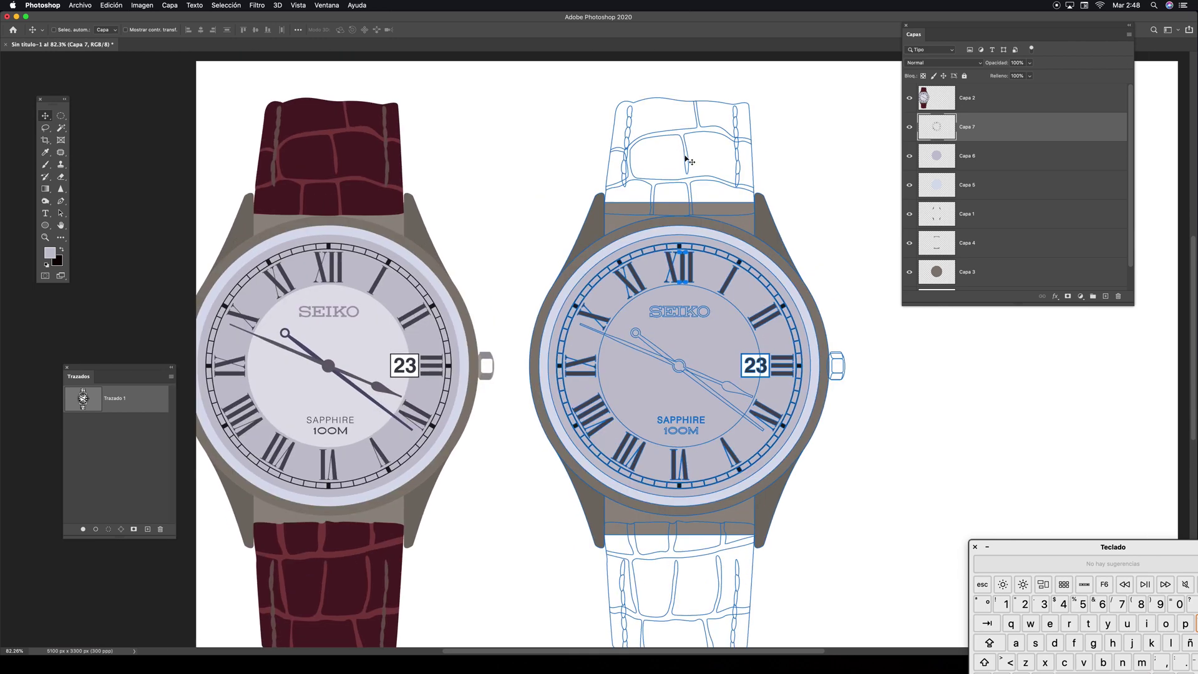
scroll(644, 533, "right", 5)
scroll(643, 533, "down", 2)
key("super+Tab")
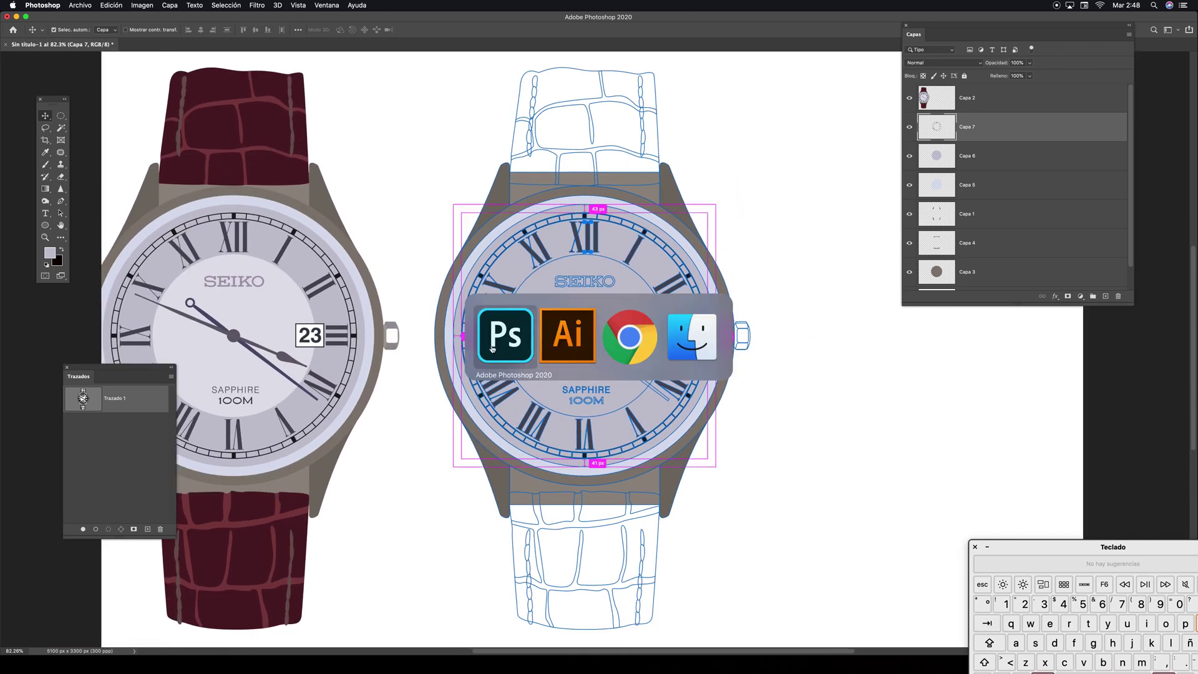
left_click(578, 340)
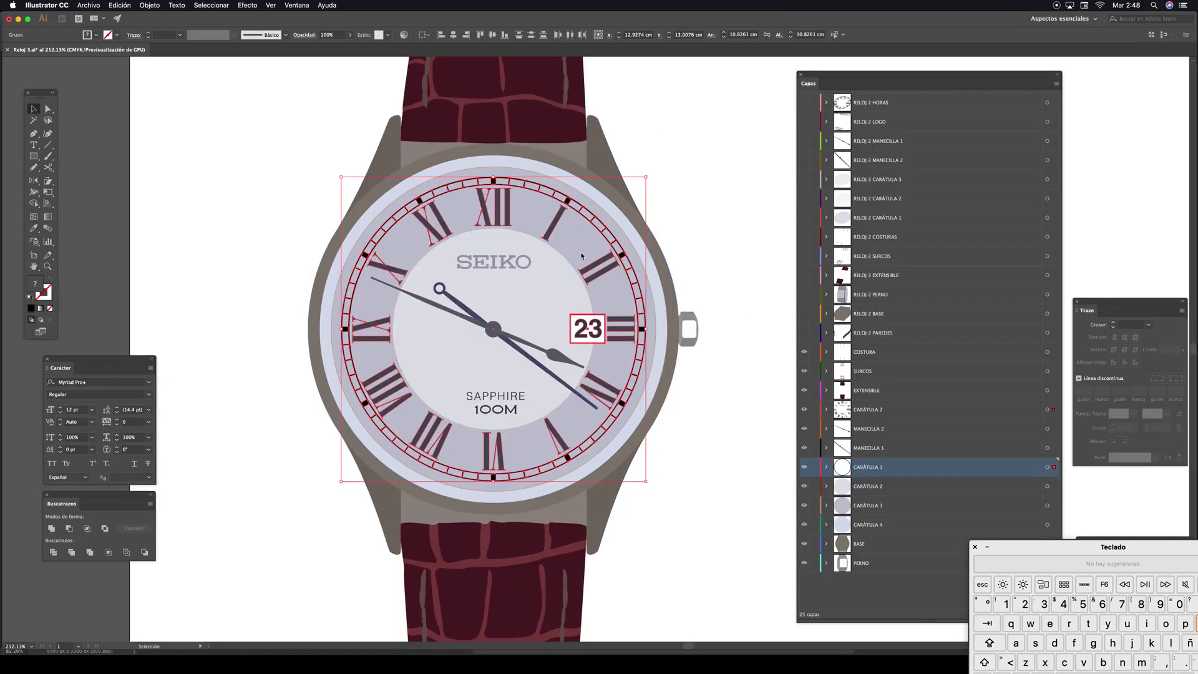
left_click(685, 343)
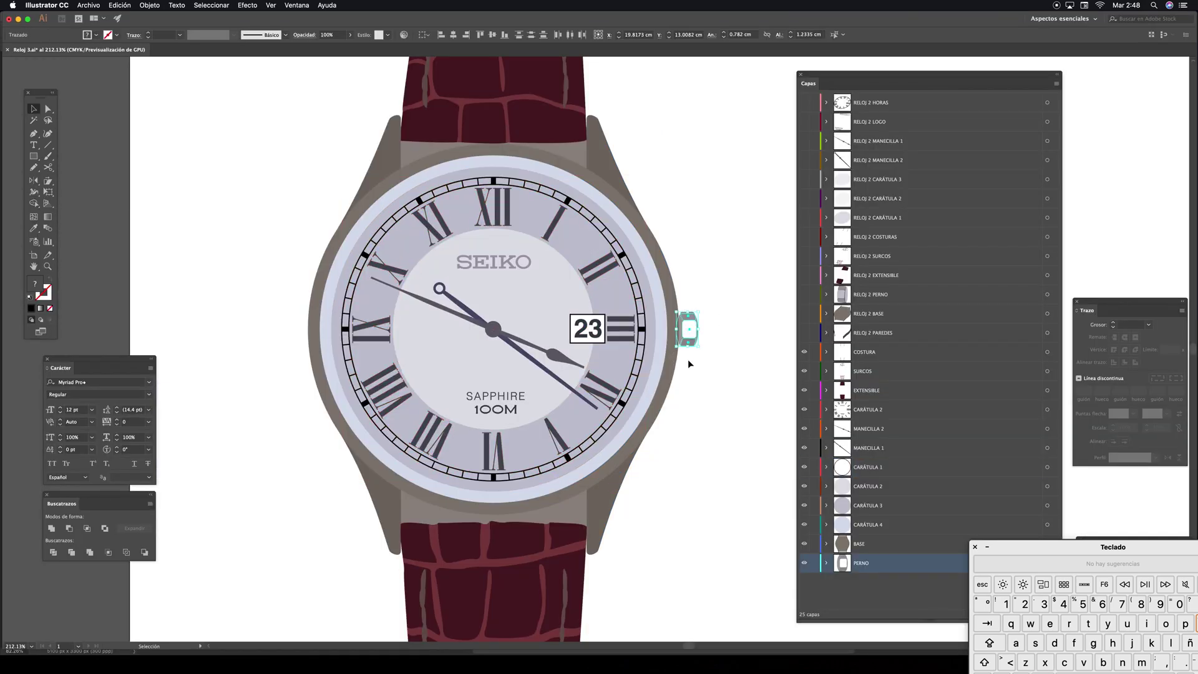
key("a")
Switch back to Photoshop, paste the copied crown as pixels (Píxeles) and commit the placement
key("super+Tab")
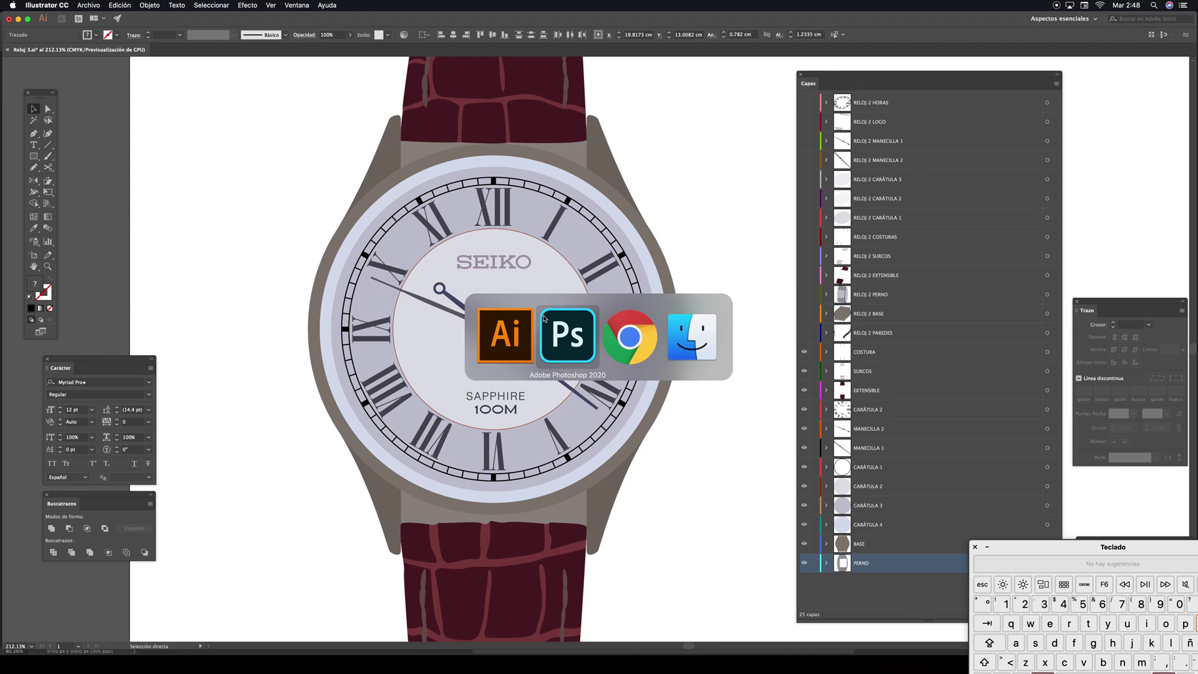
left_click(544, 319)
key("super+v")
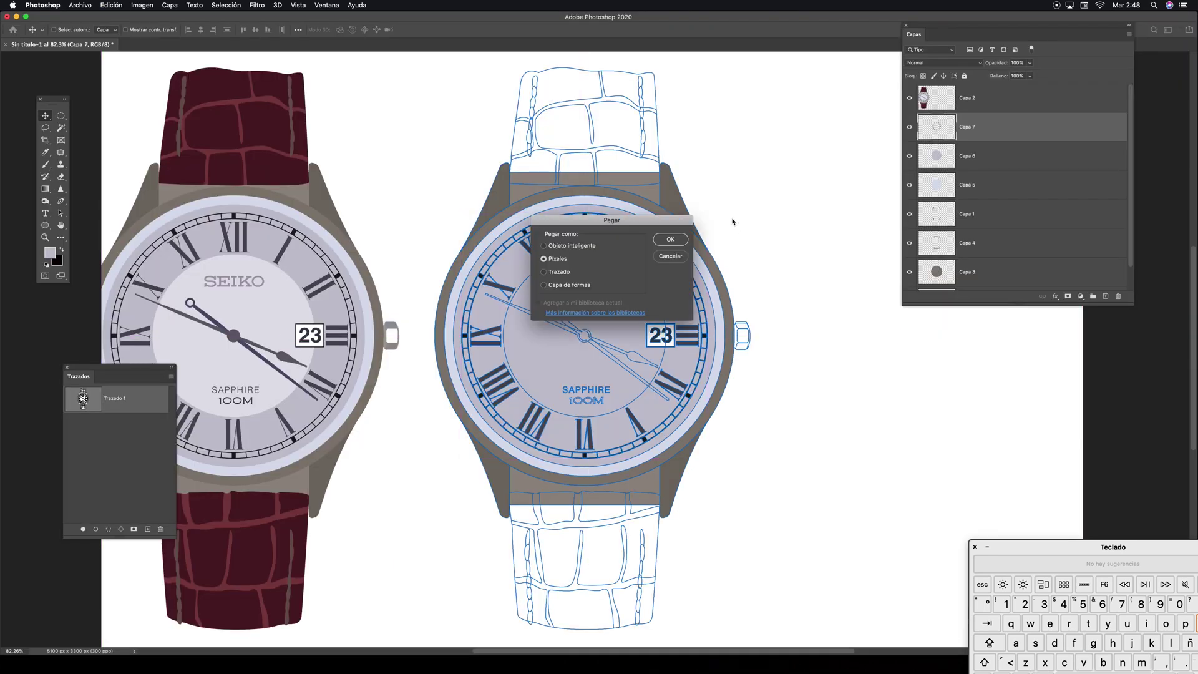
key("Return")
scroll(676, 317, "right", 10)
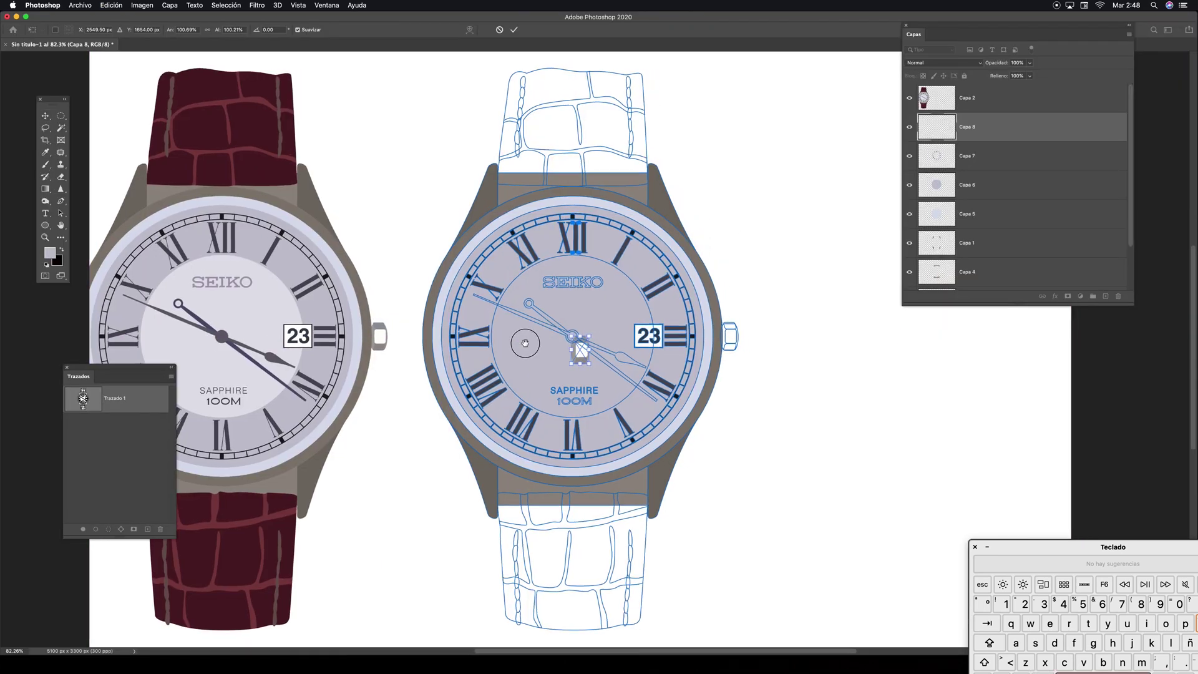
key("Return")
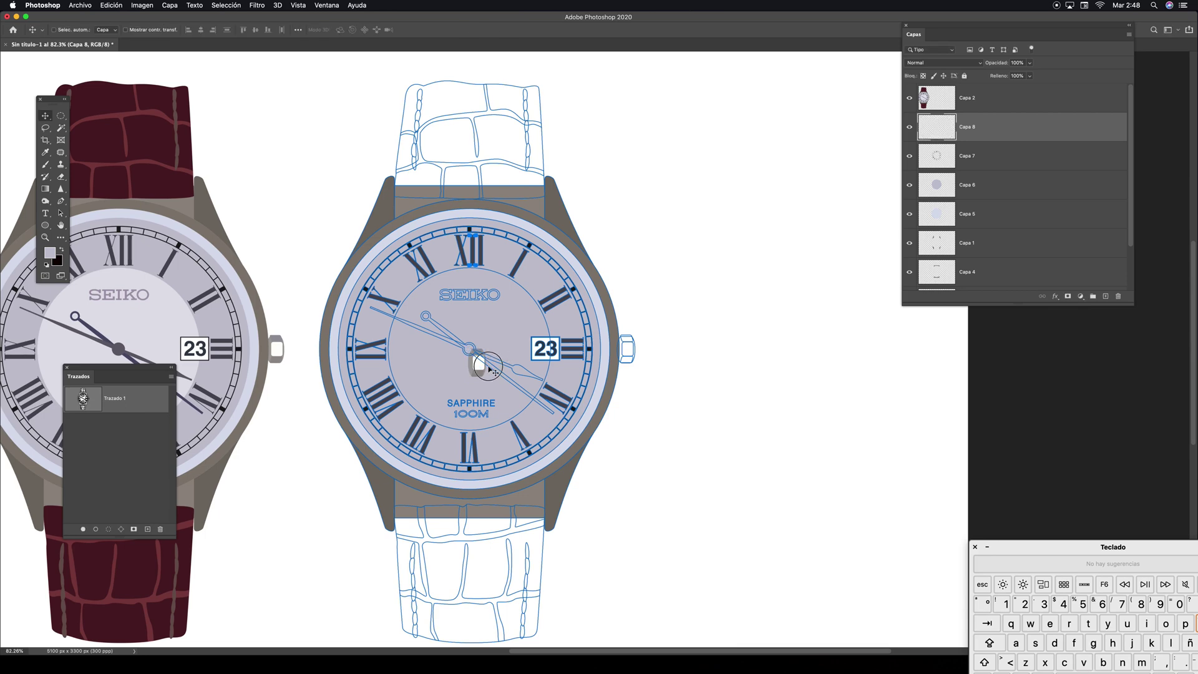
Move the pasted crown beside the watch case and fit it closely to its path outline
left_click_drag(478, 362, 628, 351)
key("z")
left_click_drag(633, 343, 735, 294)
mouse_move(492, 376)
left_mouse_down()
mouse_move(633, 380)
mouse_move(477, 373)
left_mouse_up()
key("v")
left_click_drag(439, 307, 595, 291)
Reorder the crown's layer so it sits below Capa 3 and directly above Fondo
key("super+minus")
key("super+minus")
key("super+minus")
key("super+minus")
key("super+minus")
key("super+minus")
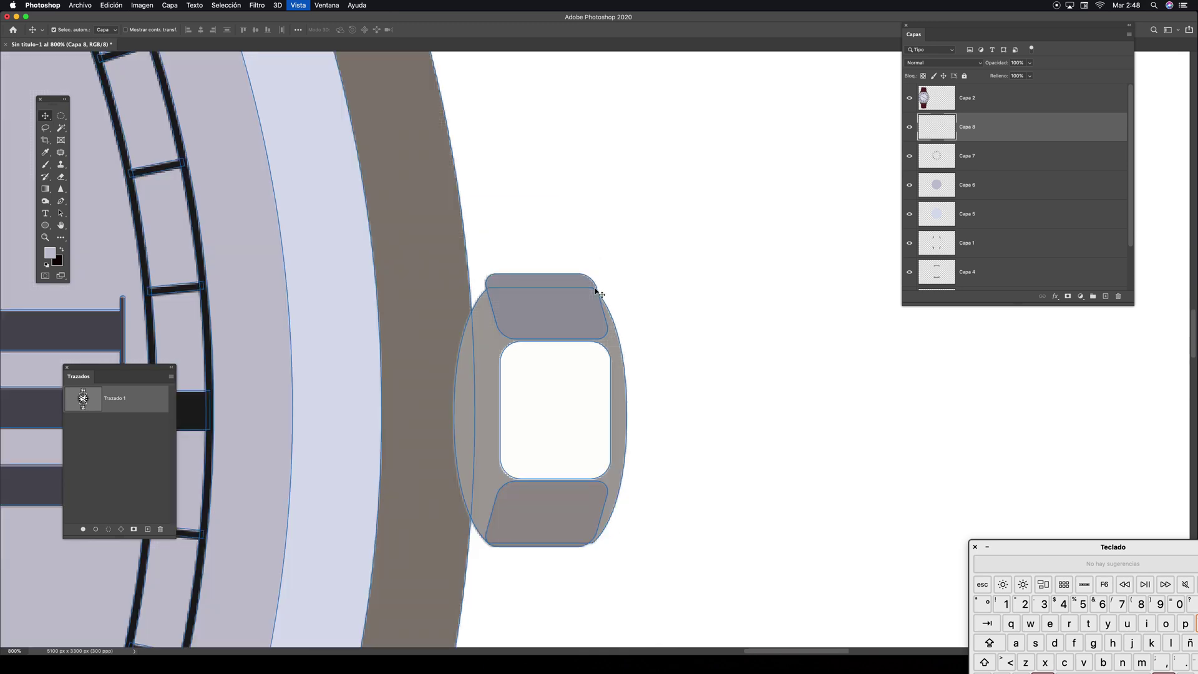
key("super+minus")
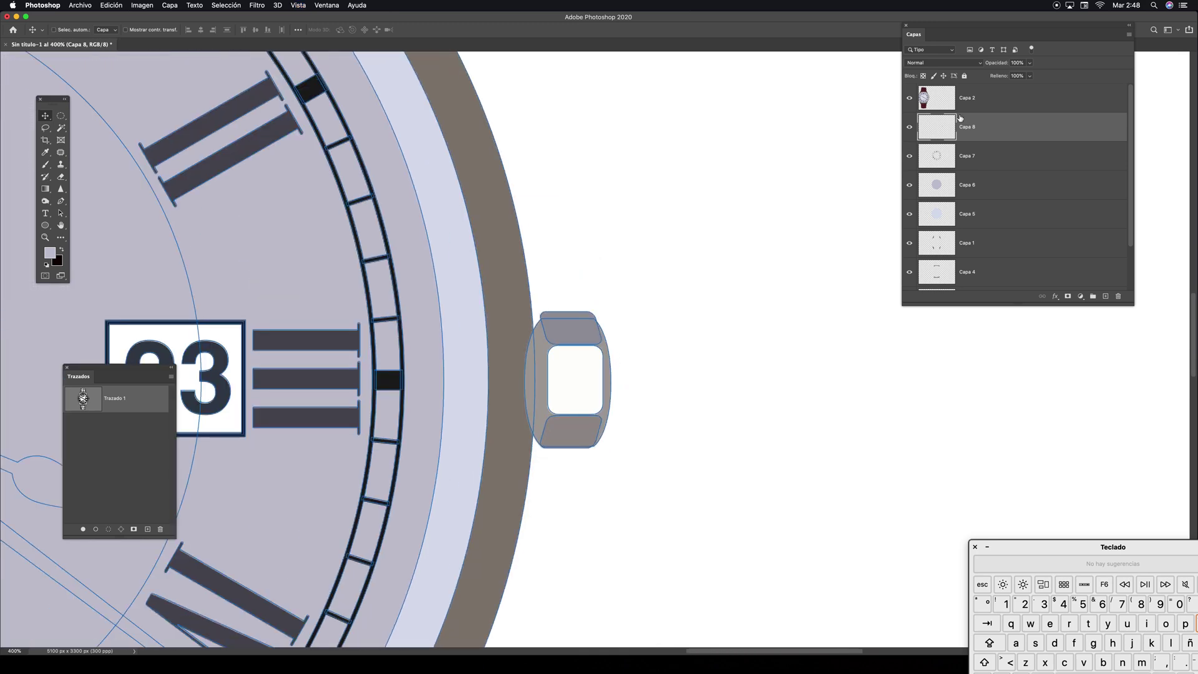
left_click_drag(949, 129, 968, 245)
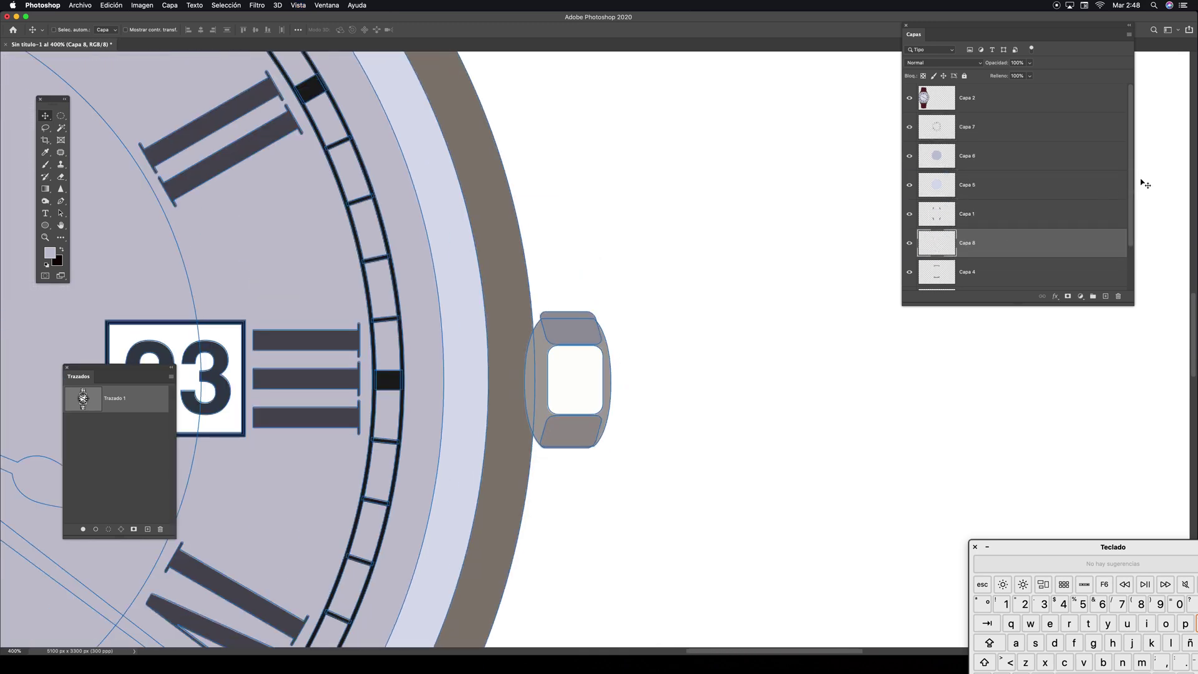
scroll(1132, 198, "down", 3)
left_click_drag(952, 195, 946, 252)
key("super+minus")
key("super+minus")
key("super+minus")
key("super+minus")
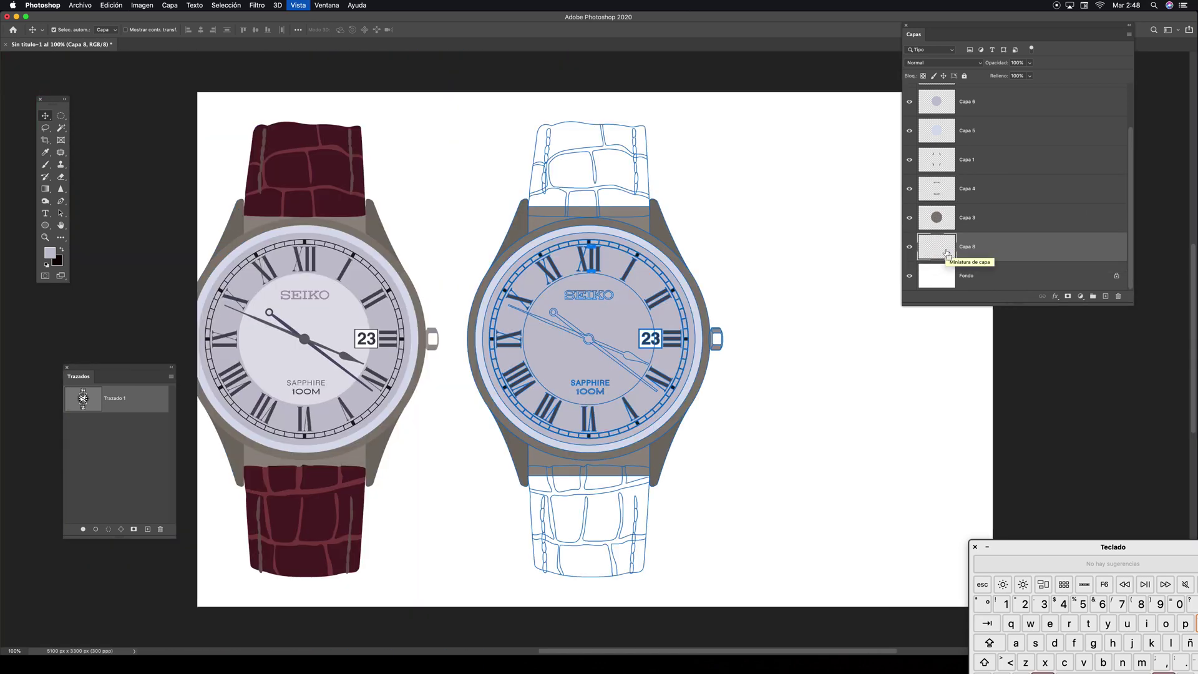